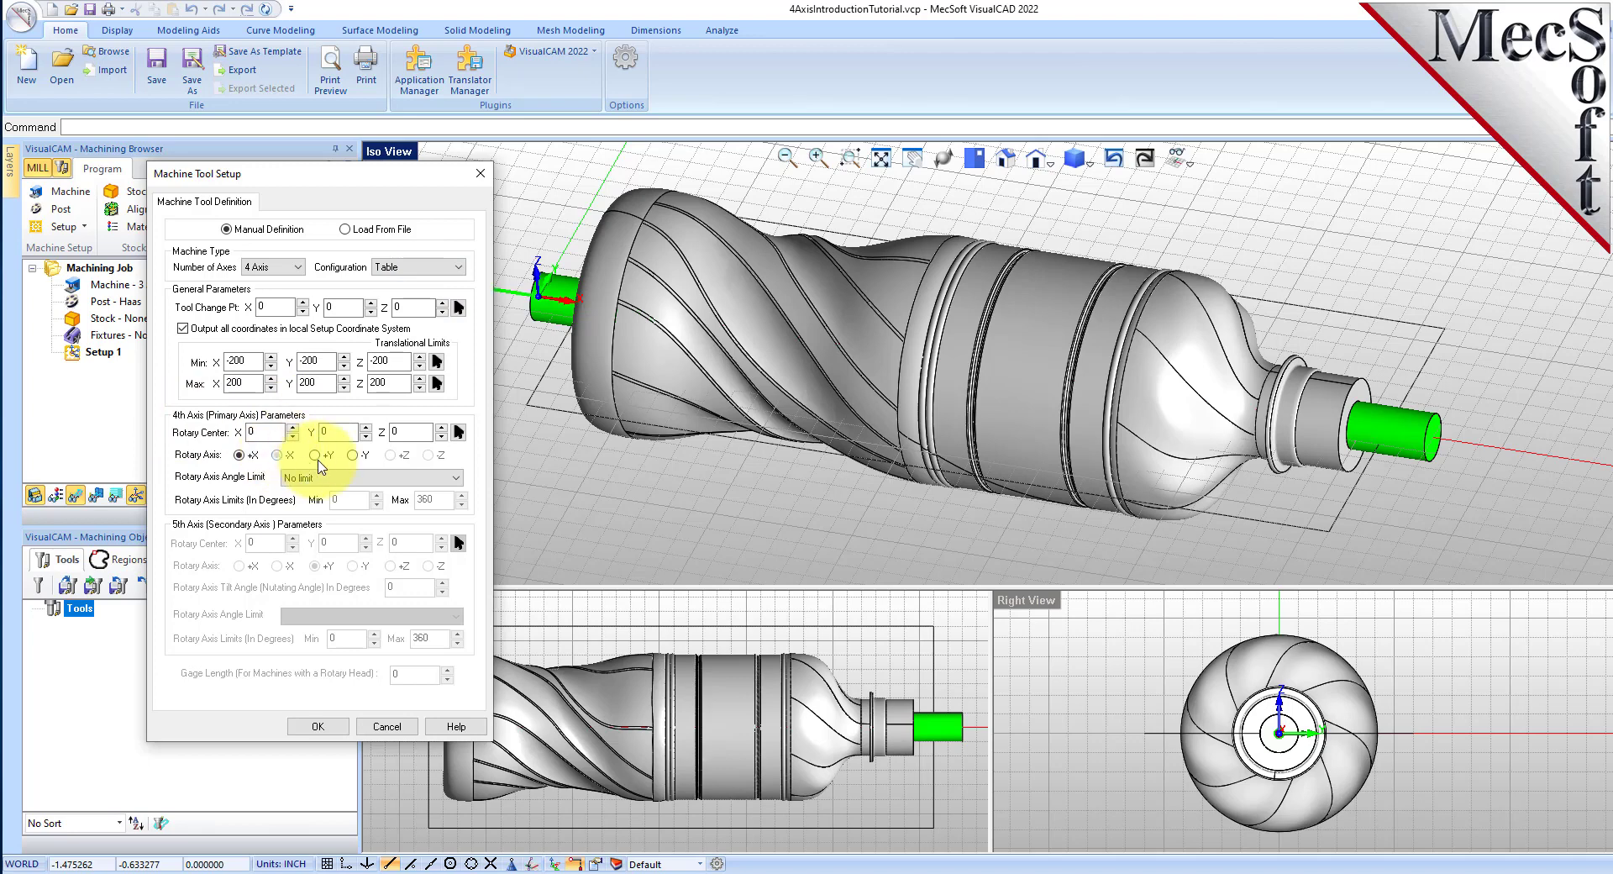
# Set the 4-axis table machine's primary rotary axis to +X with no rotary angle limit, and apply the machine setup.
pyautogui.click(242, 458)
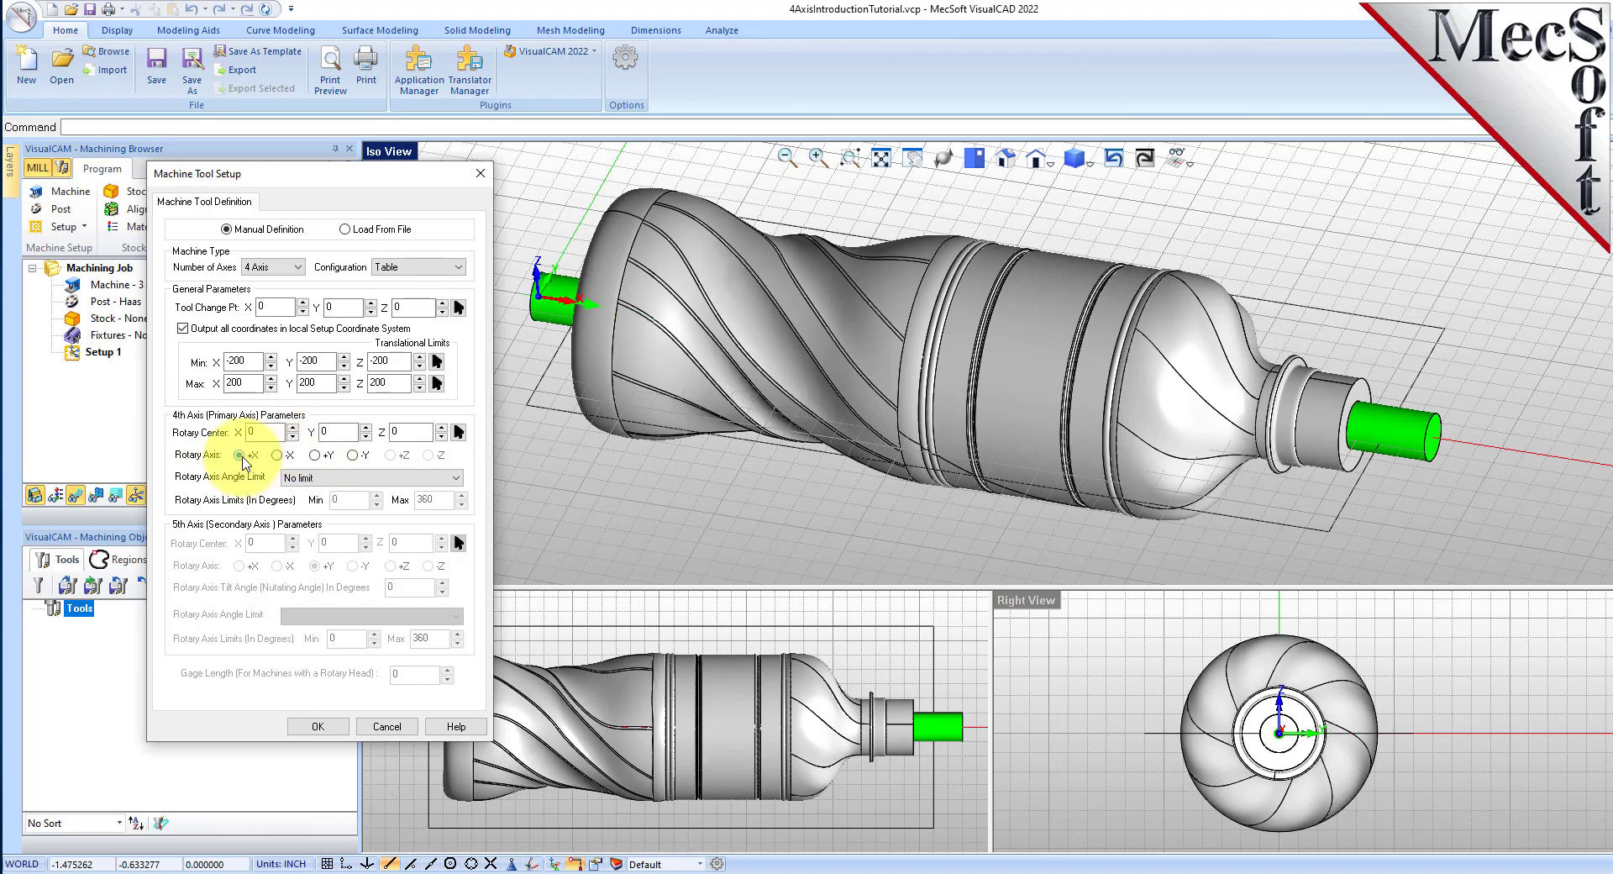
pyautogui.click(363, 478)
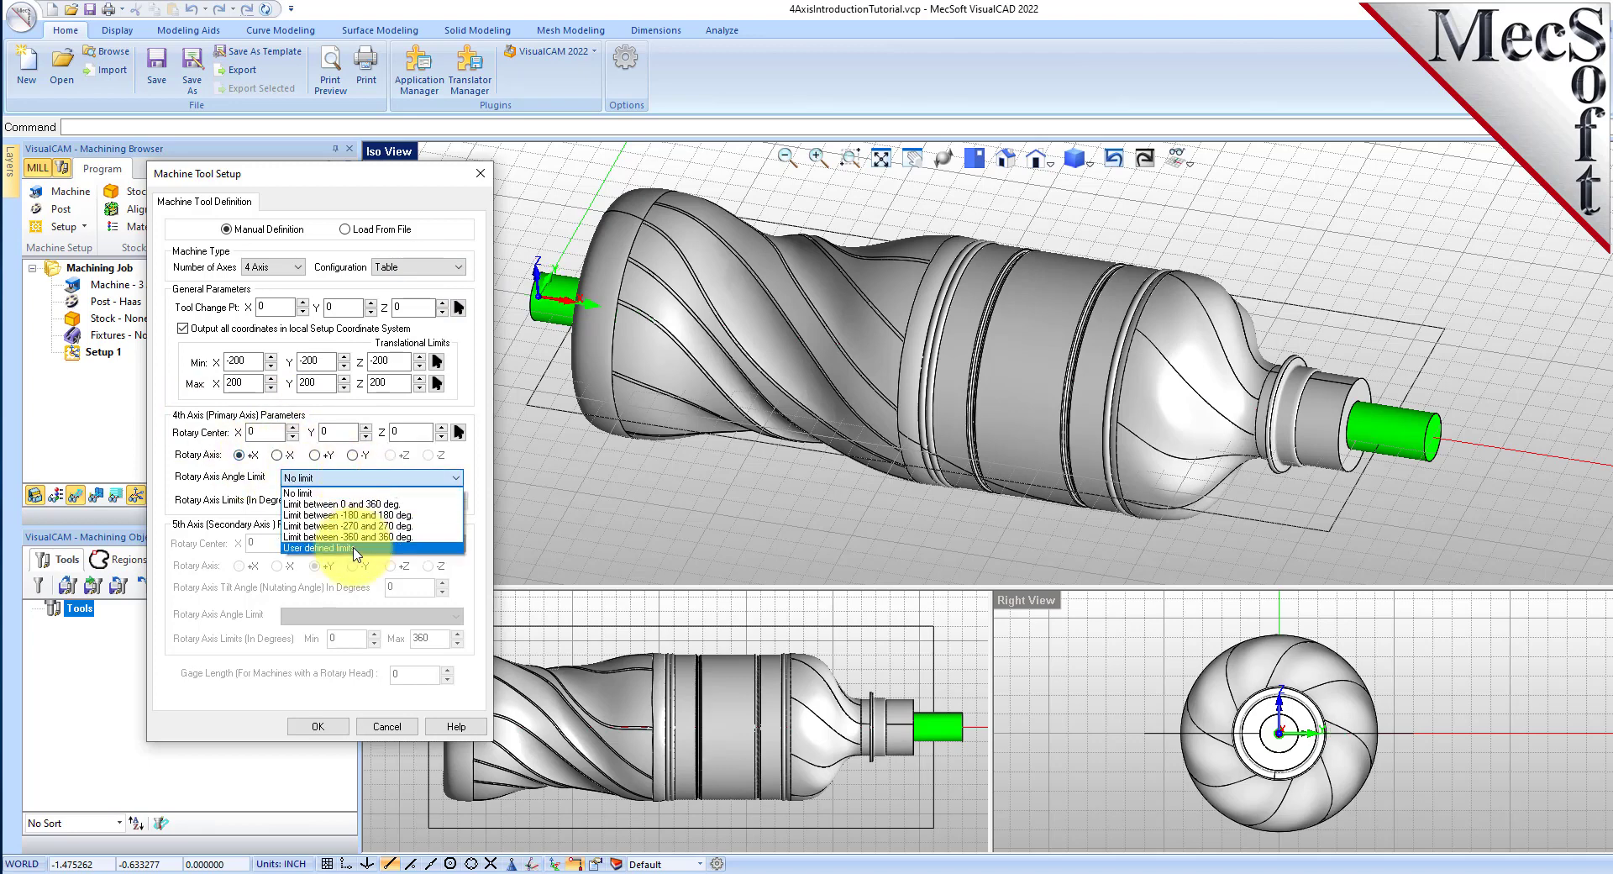
pyautogui.click(355, 492)
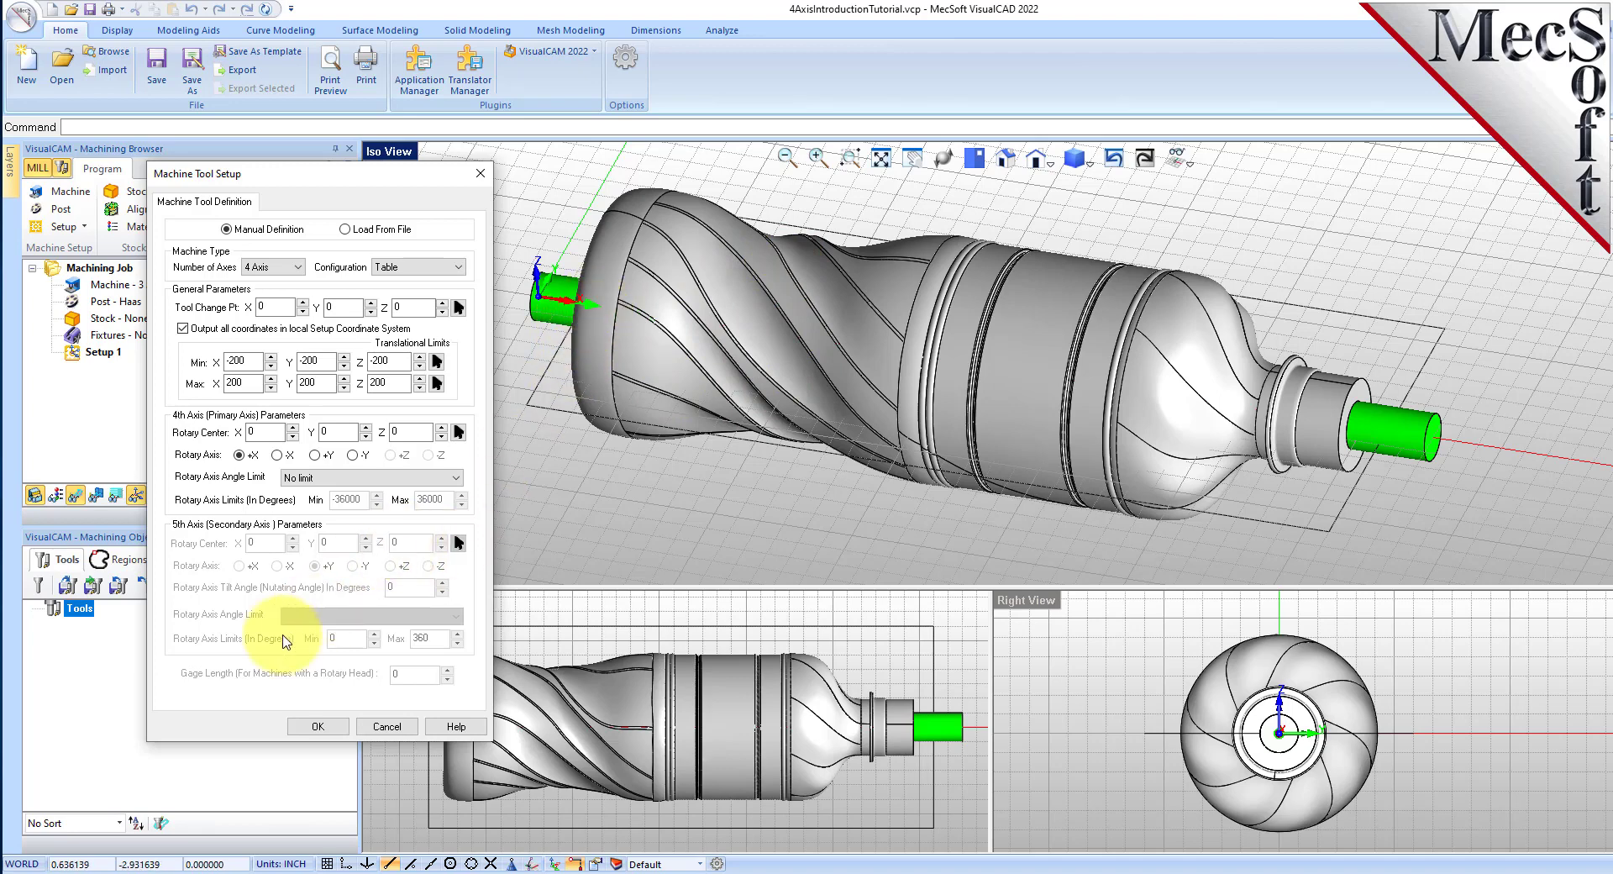
pyautogui.click(318, 727)
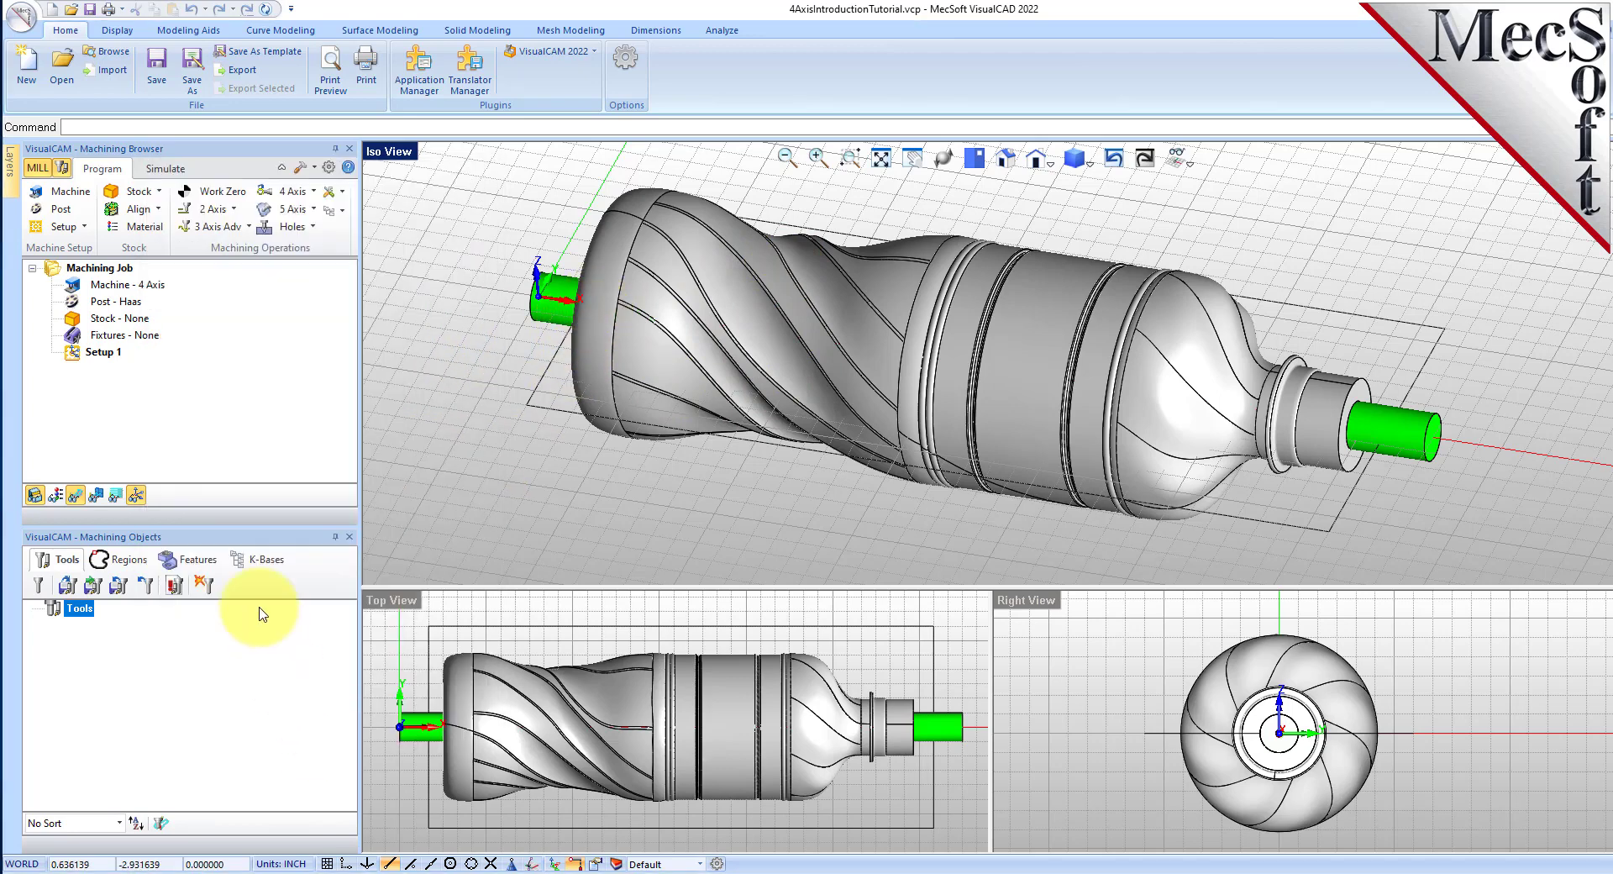
pyautogui.click(118, 285)
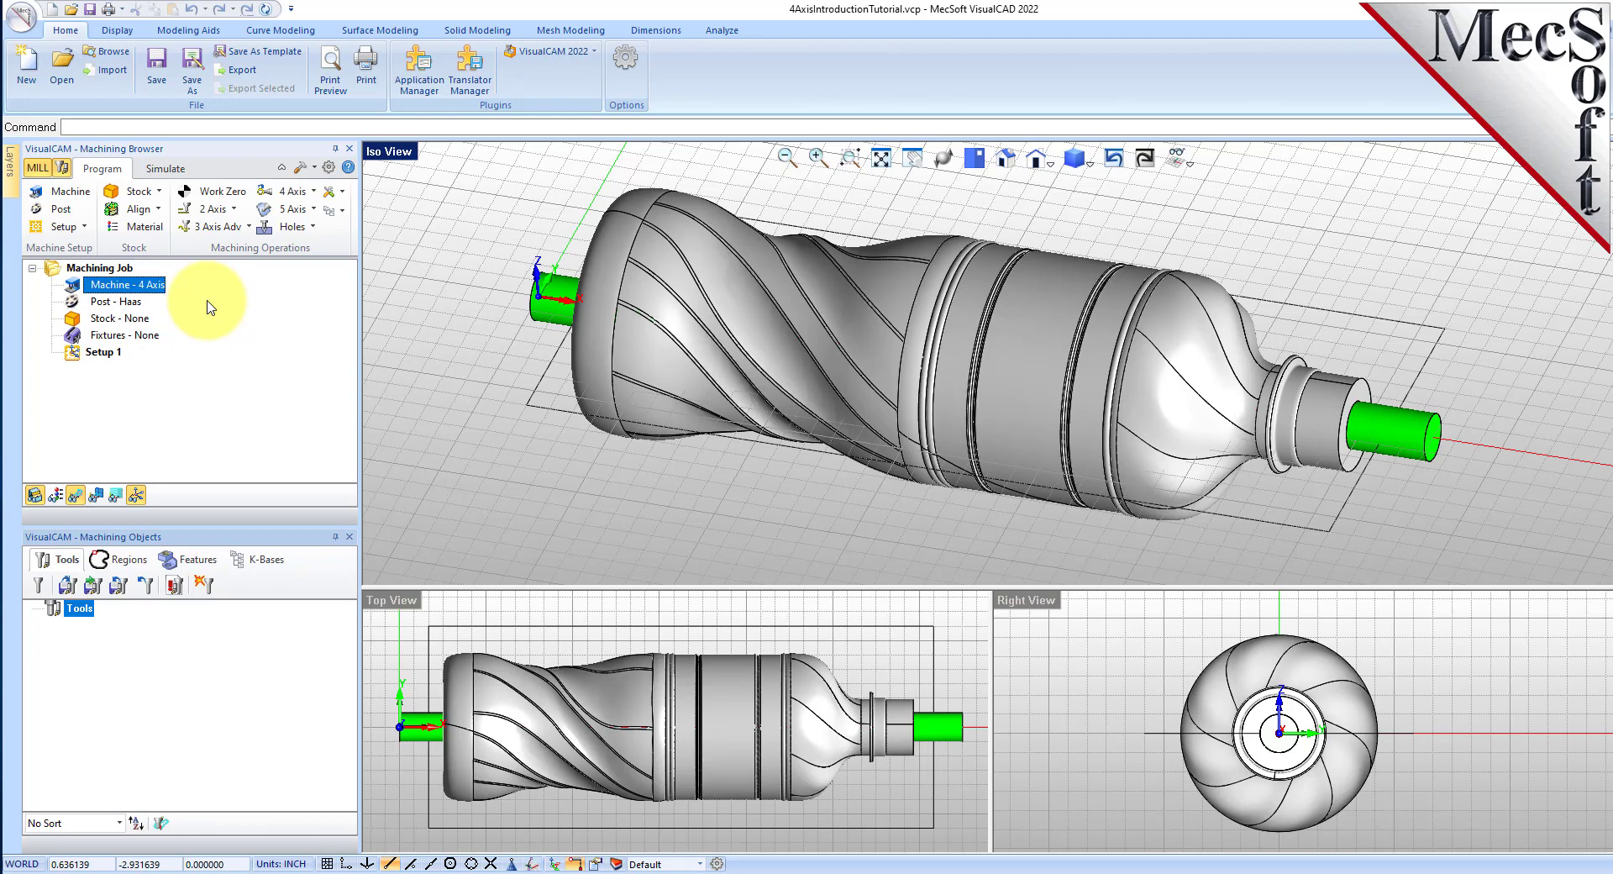
# Choose Haas as the current legacy post-processor for the machining job.
pyautogui.click(67, 215)
pyautogui.moveTo(219, 158); pyautogui.dragTo(414, 191)
pyautogui.click(461, 328)
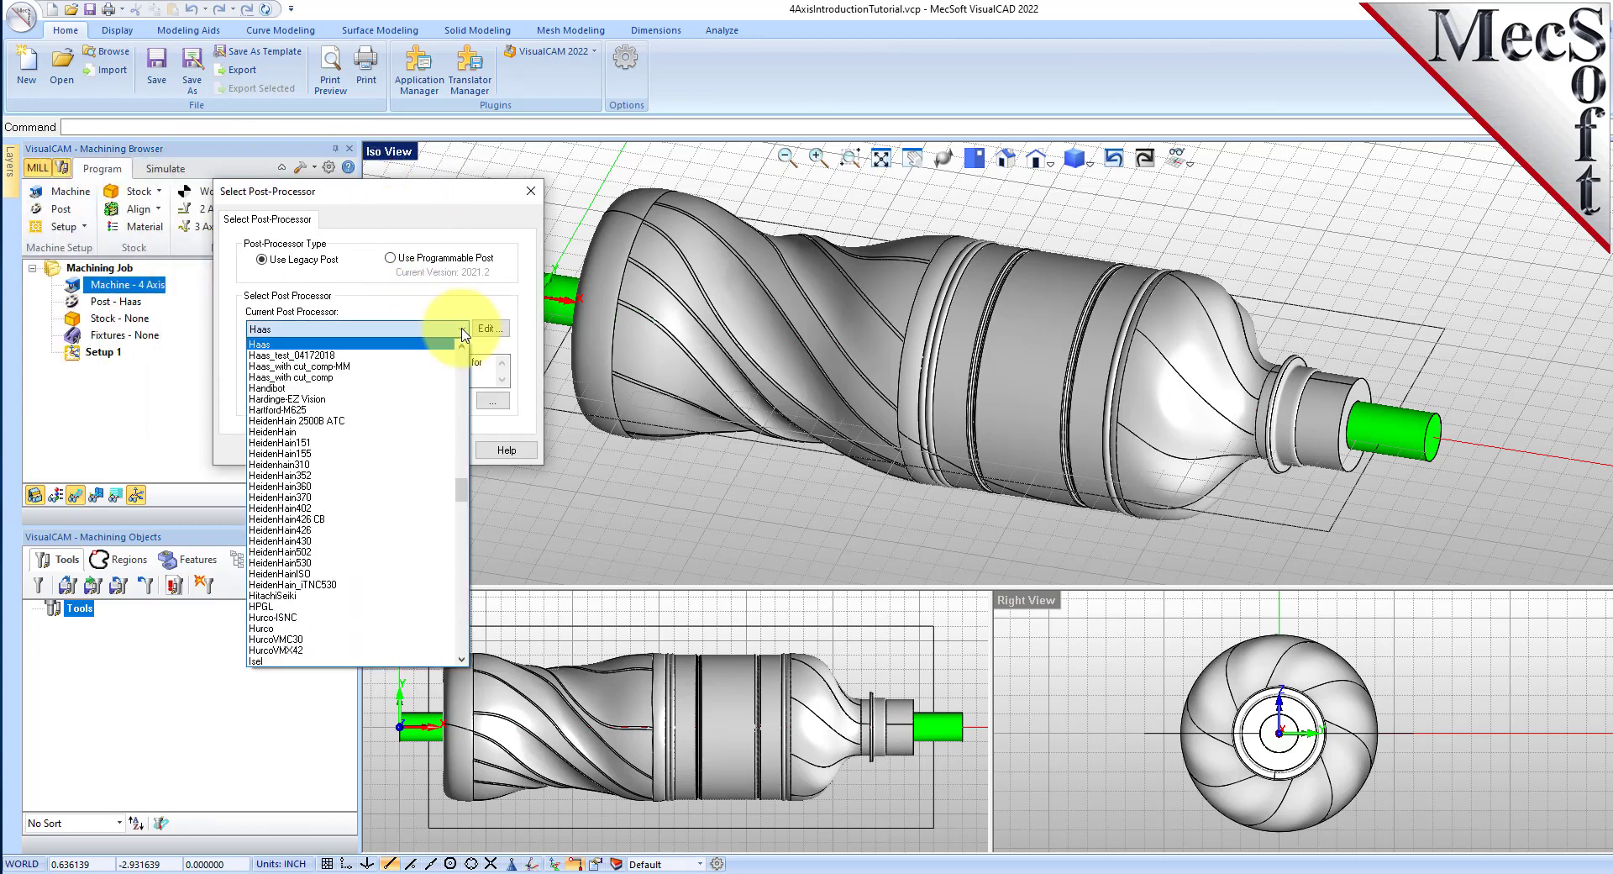
pyautogui.scroll(4, 351, 471)
pyautogui.scroll(-2, 307, 415)
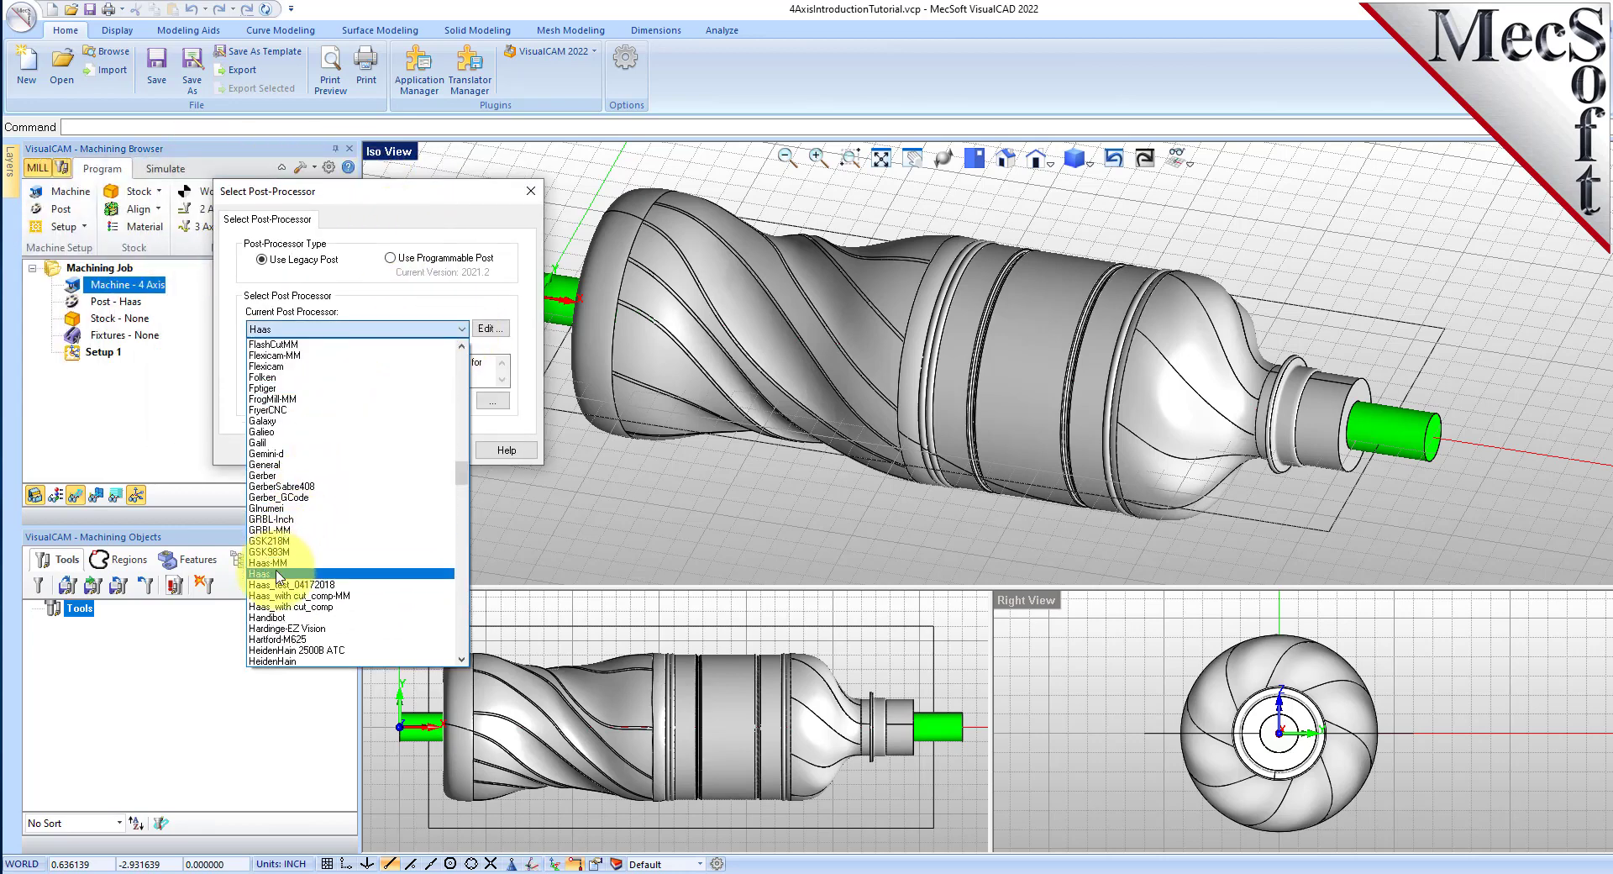
pyautogui.click(306, 425)
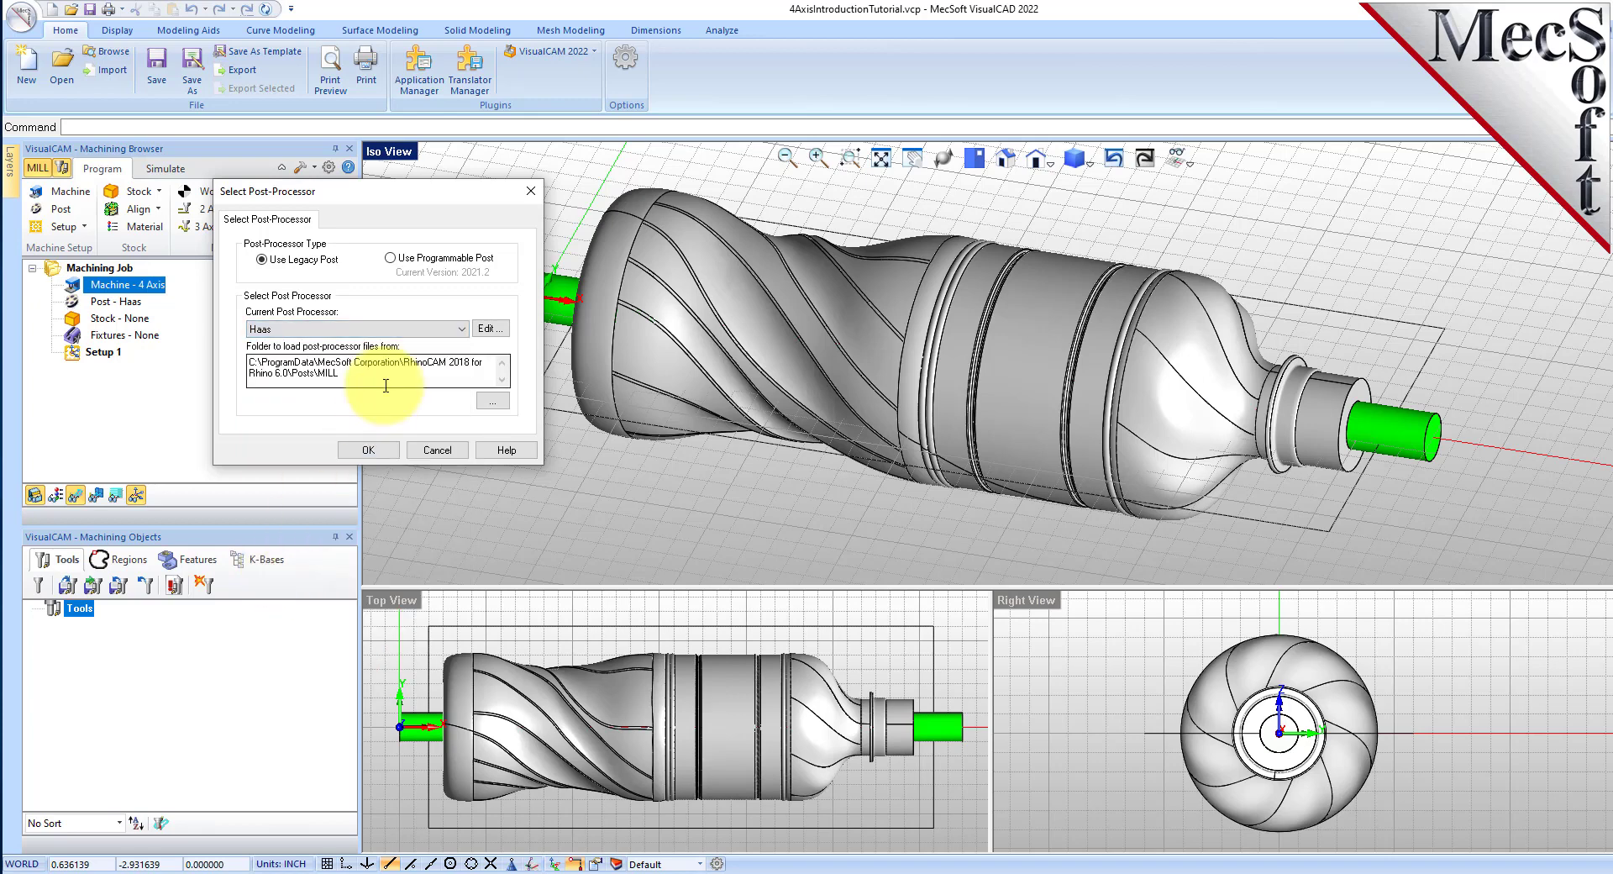
pyautogui.click(368, 449)
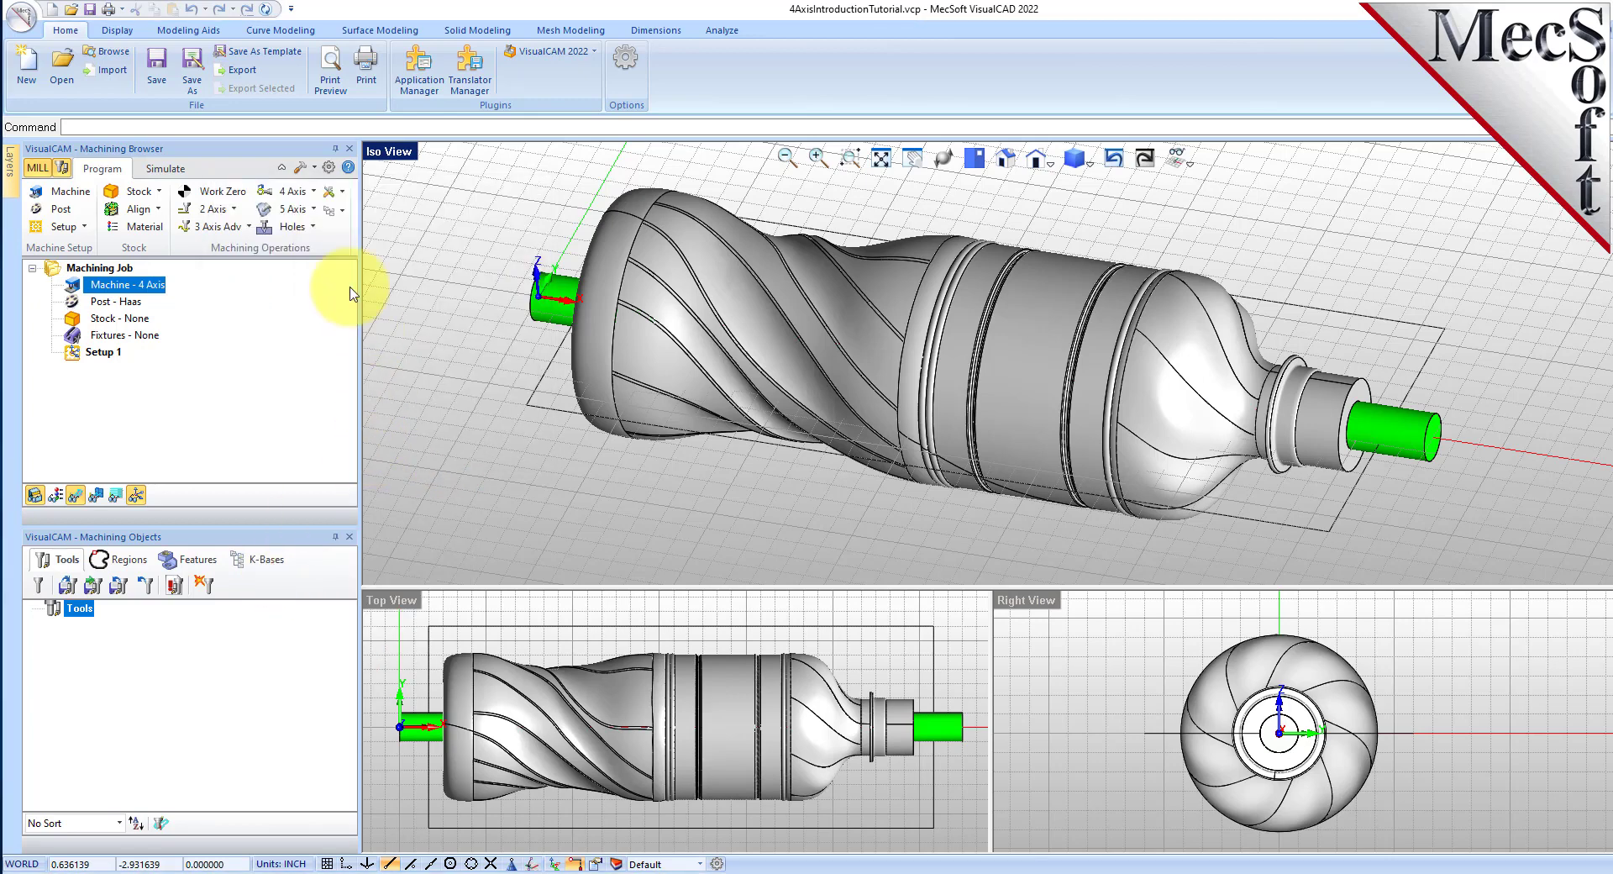
# Set the posted file extension to .nc in the post-processor preferences and apply the preferences.
pyautogui.click(330, 168)
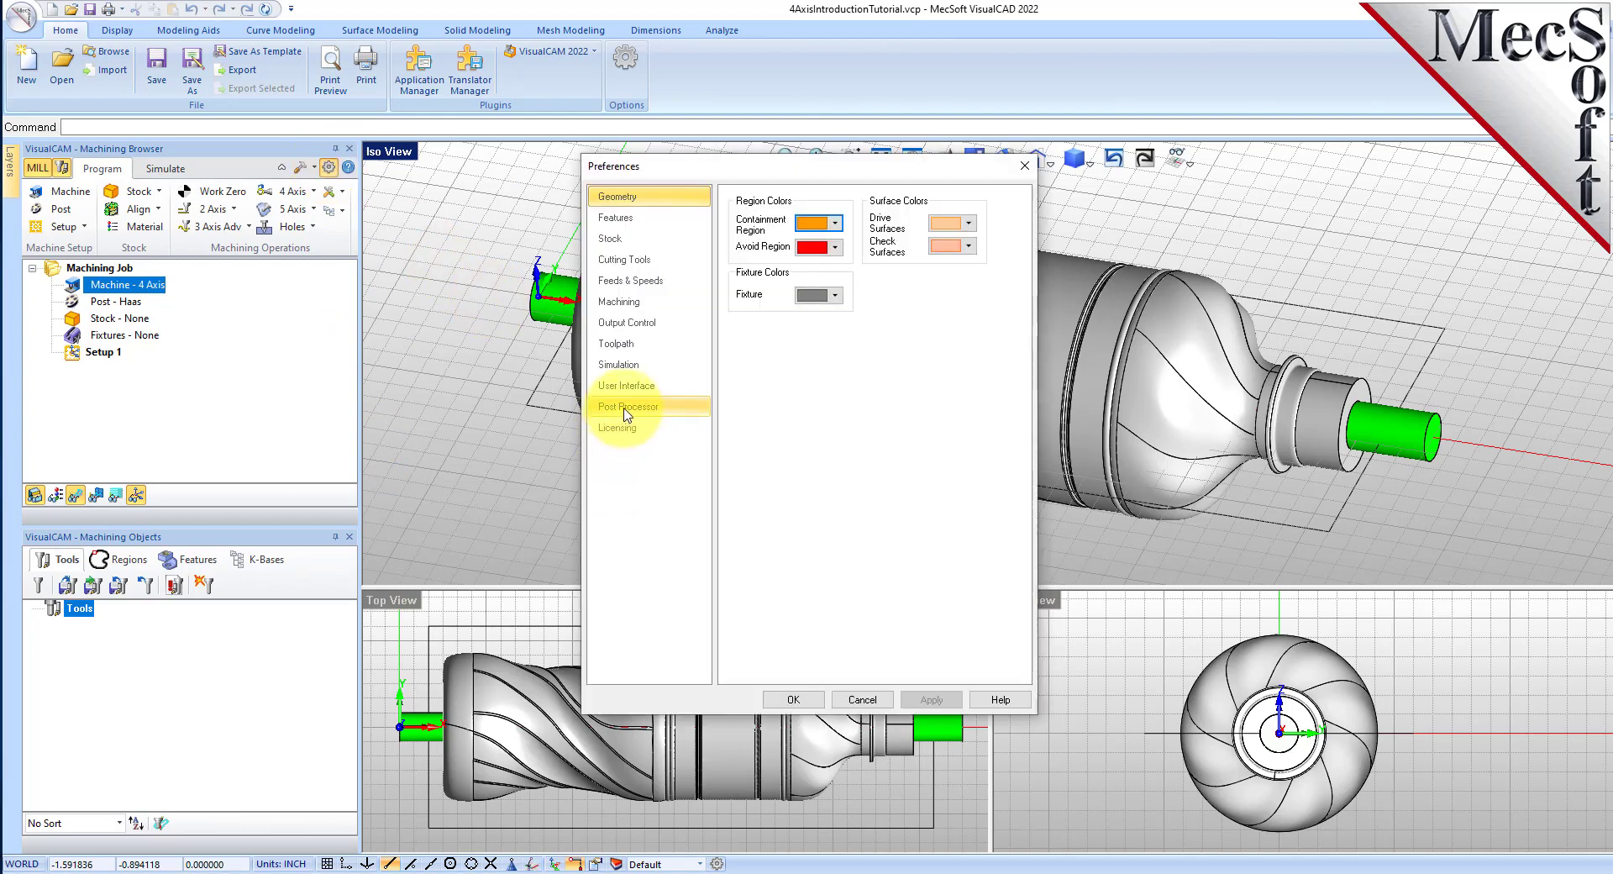
pyautogui.click(628, 407)
pyautogui.click(865, 422)
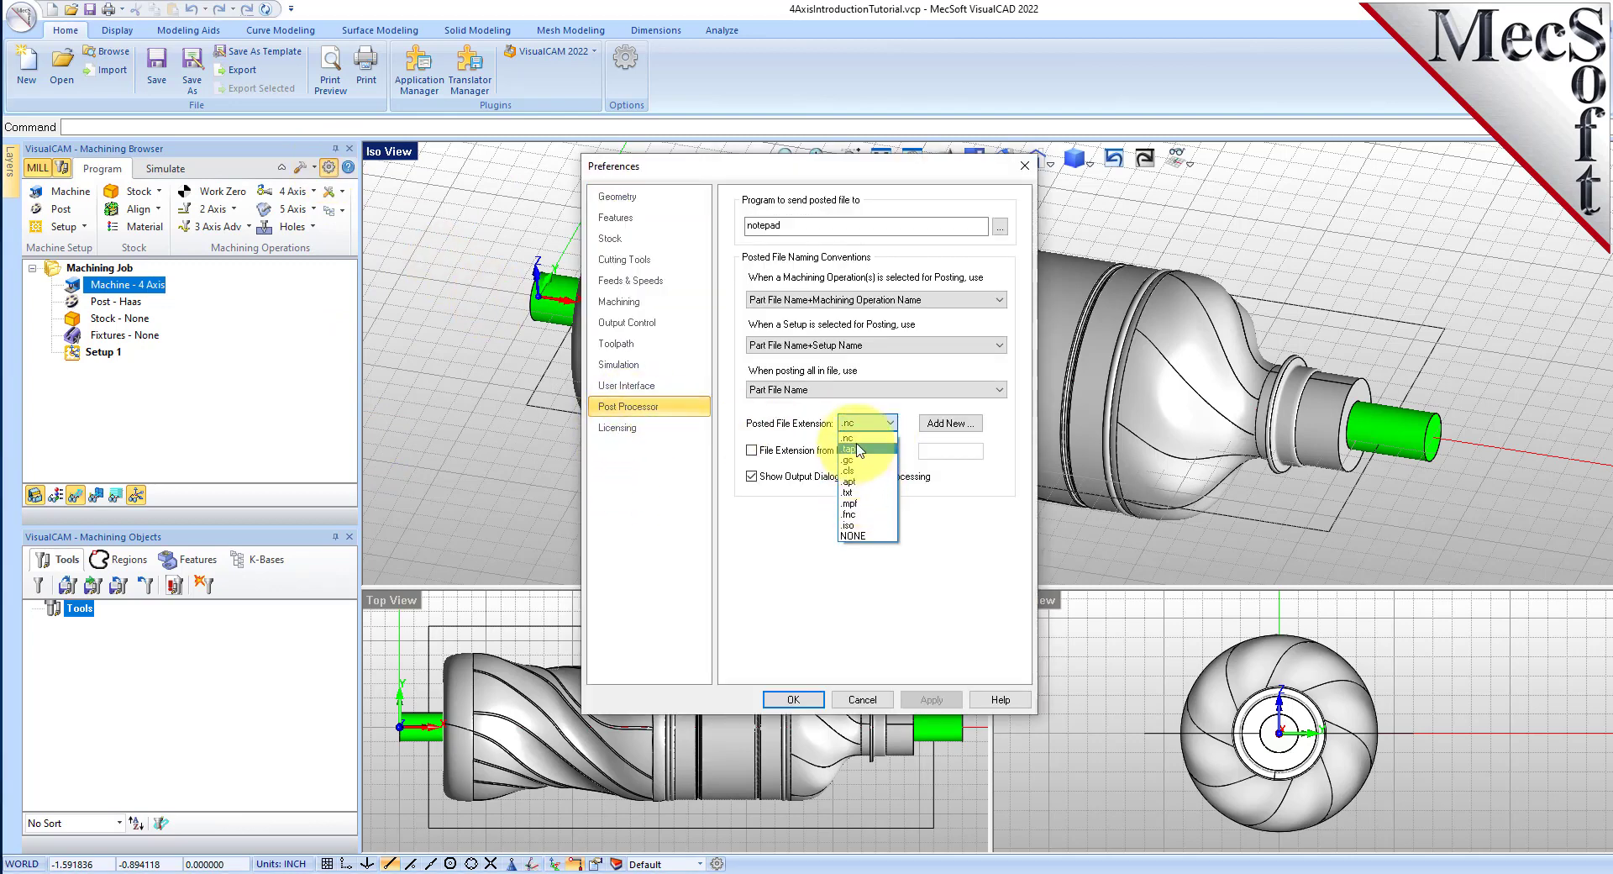
pyautogui.click(857, 439)
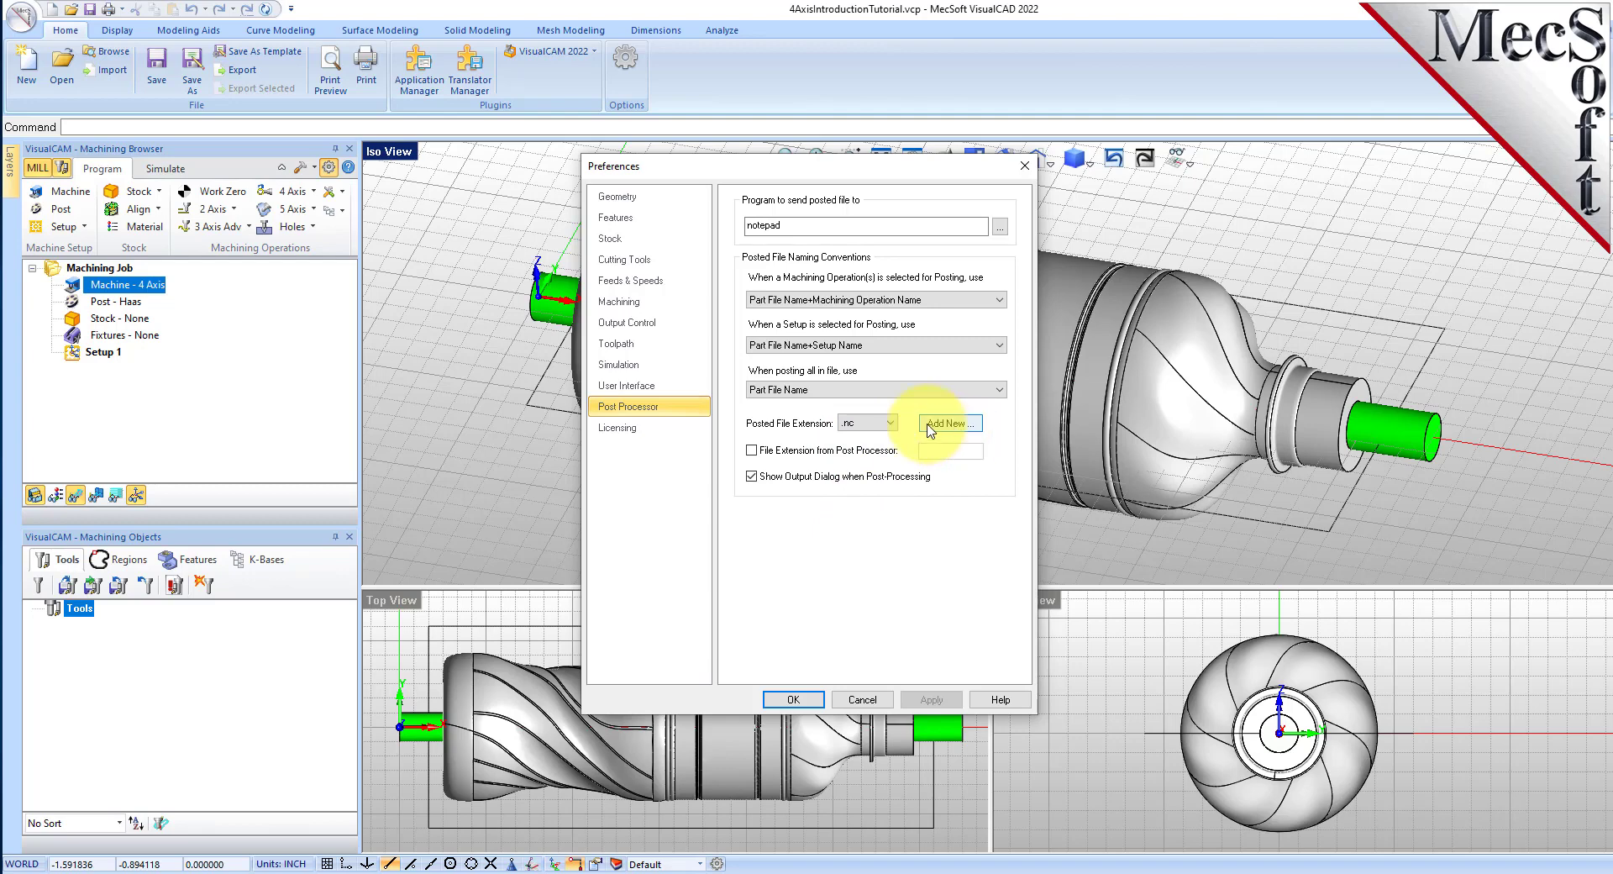
pyautogui.click(648, 388)
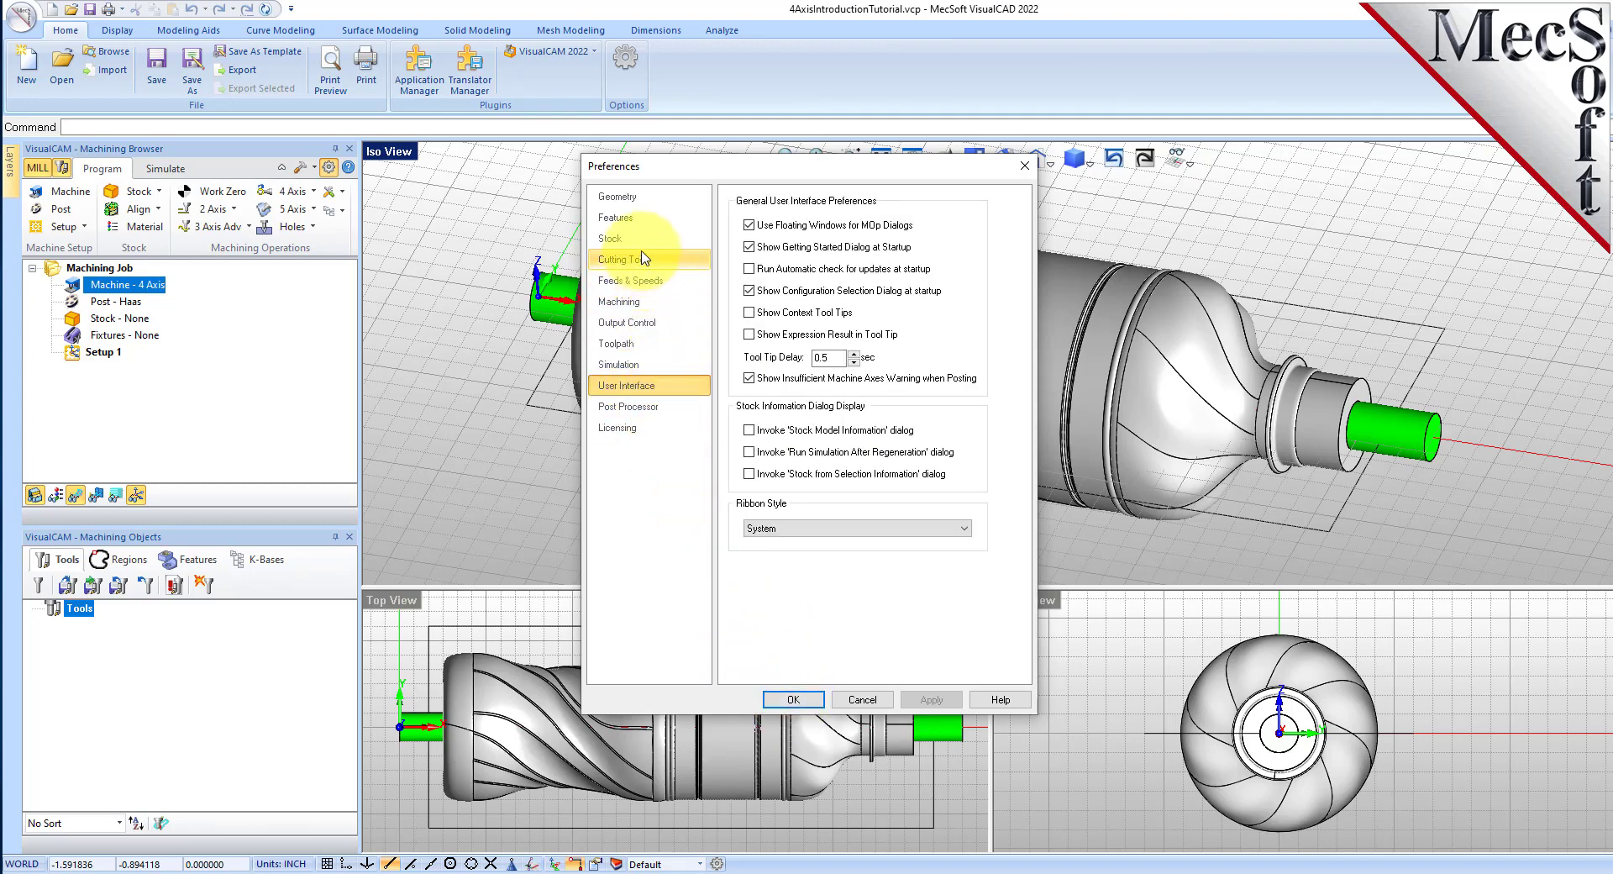
pyautogui.click(626, 345)
pyautogui.click(788, 701)
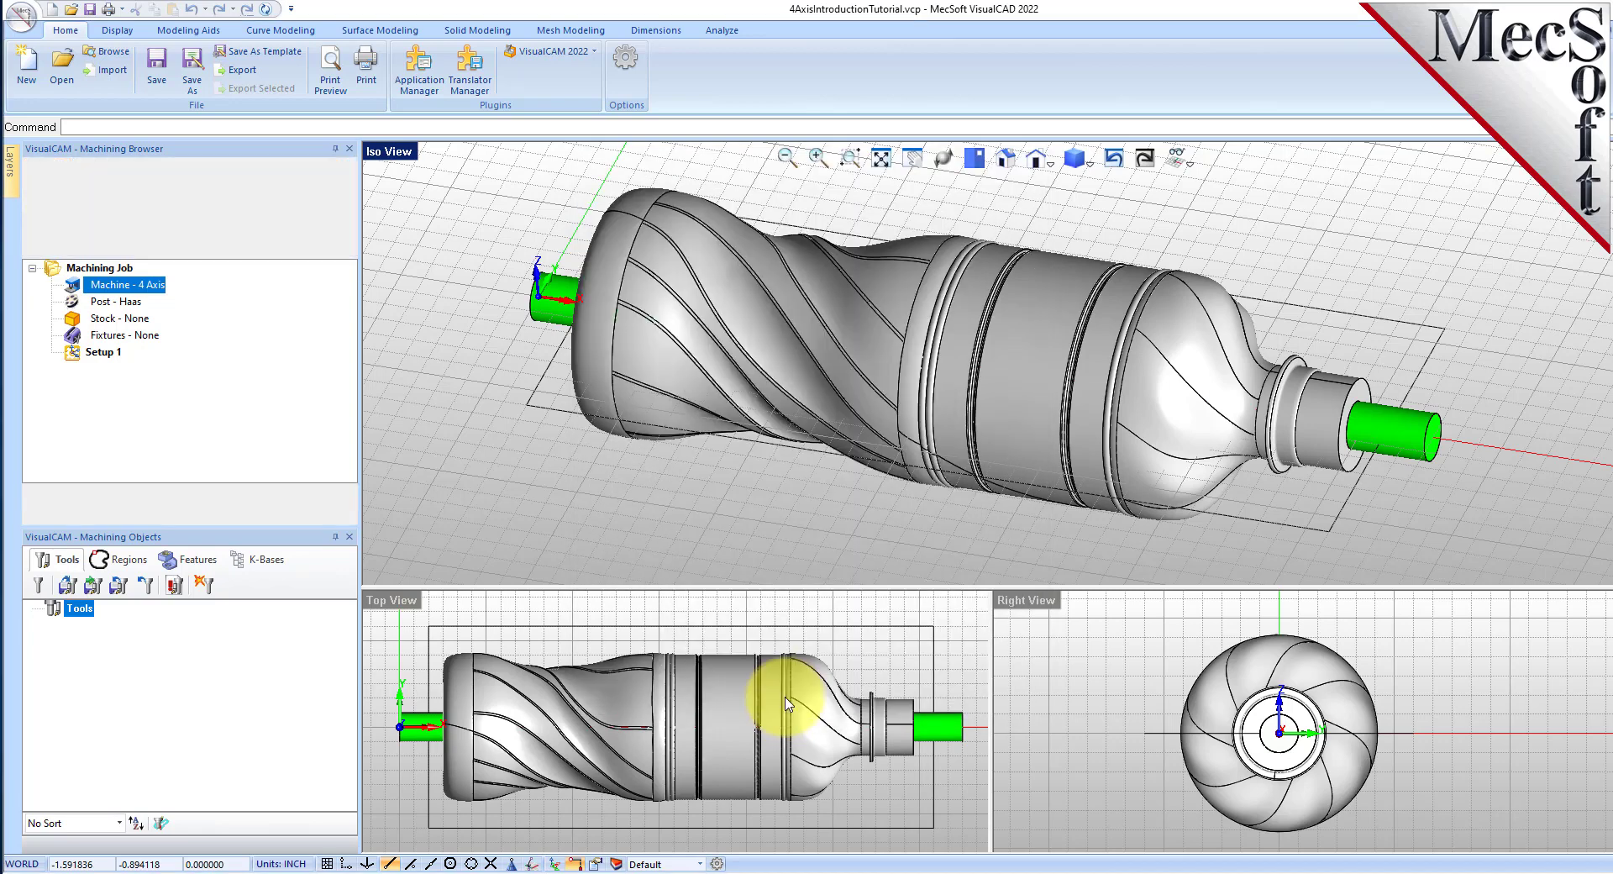
pyautogui.click(113, 301)
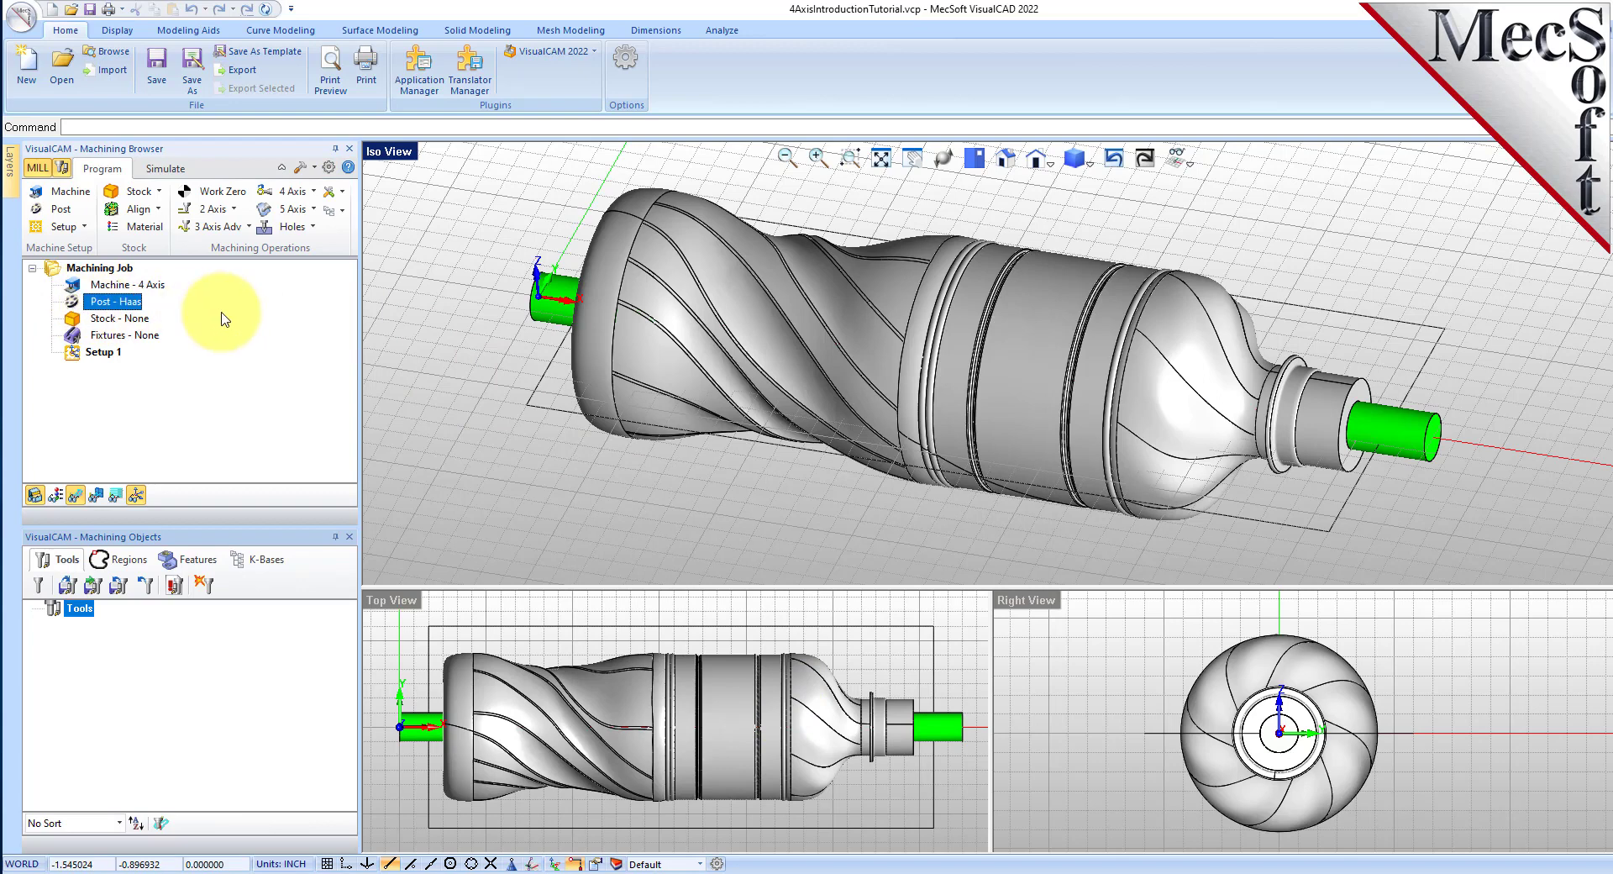
# Select Setup 1 and hide the world coordinate axes in the Iso view.
pyautogui.click(101, 353)
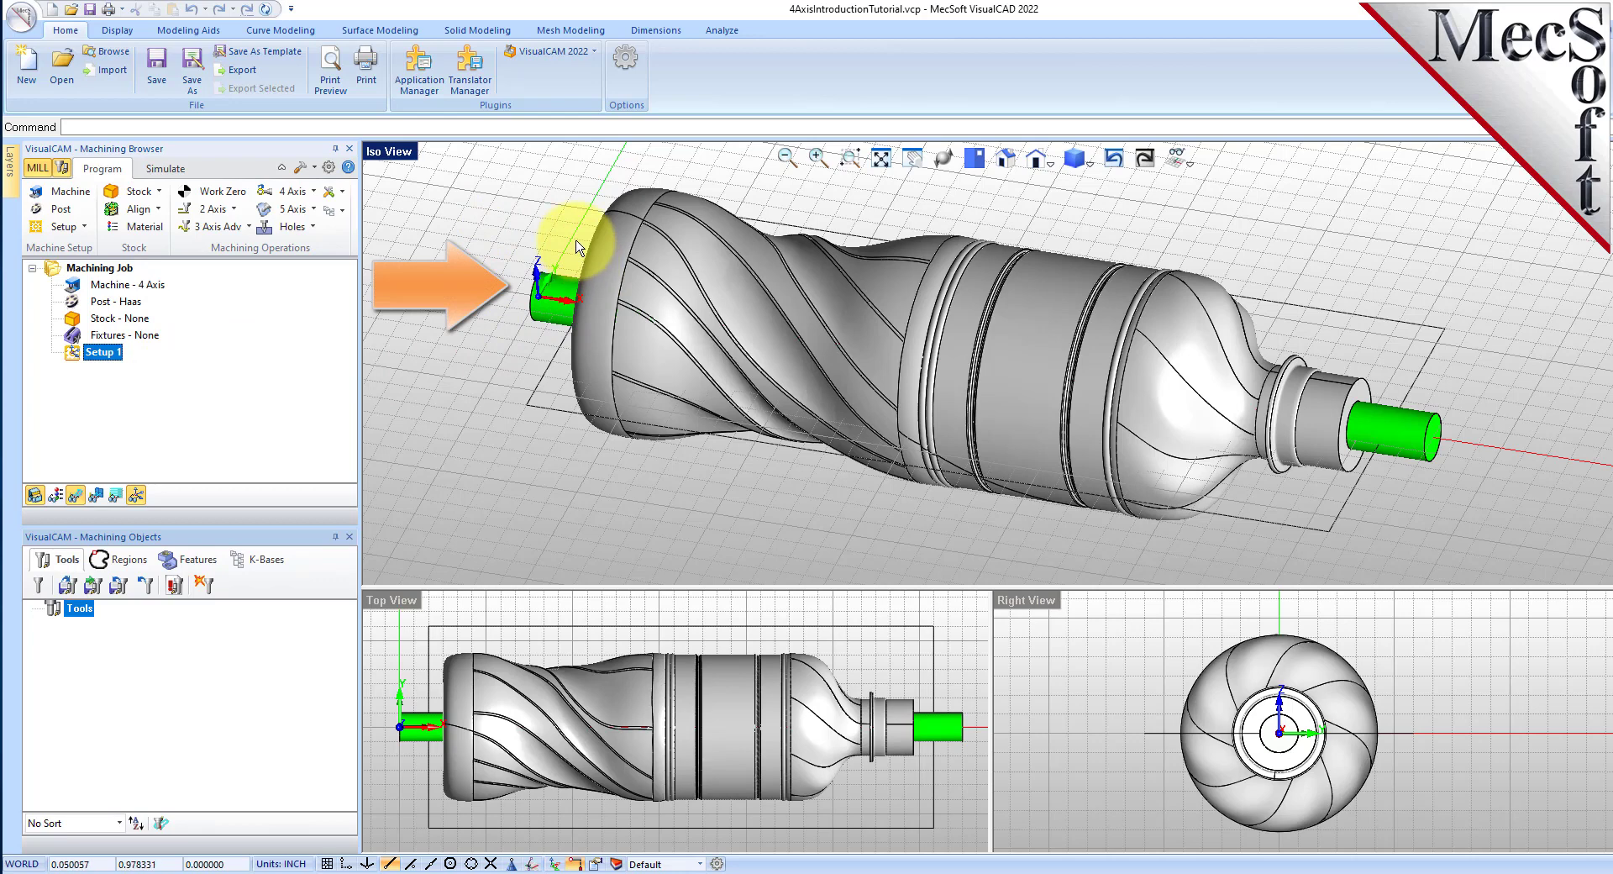
pyautogui.click(1184, 160)
pyautogui.click(1237, 217)
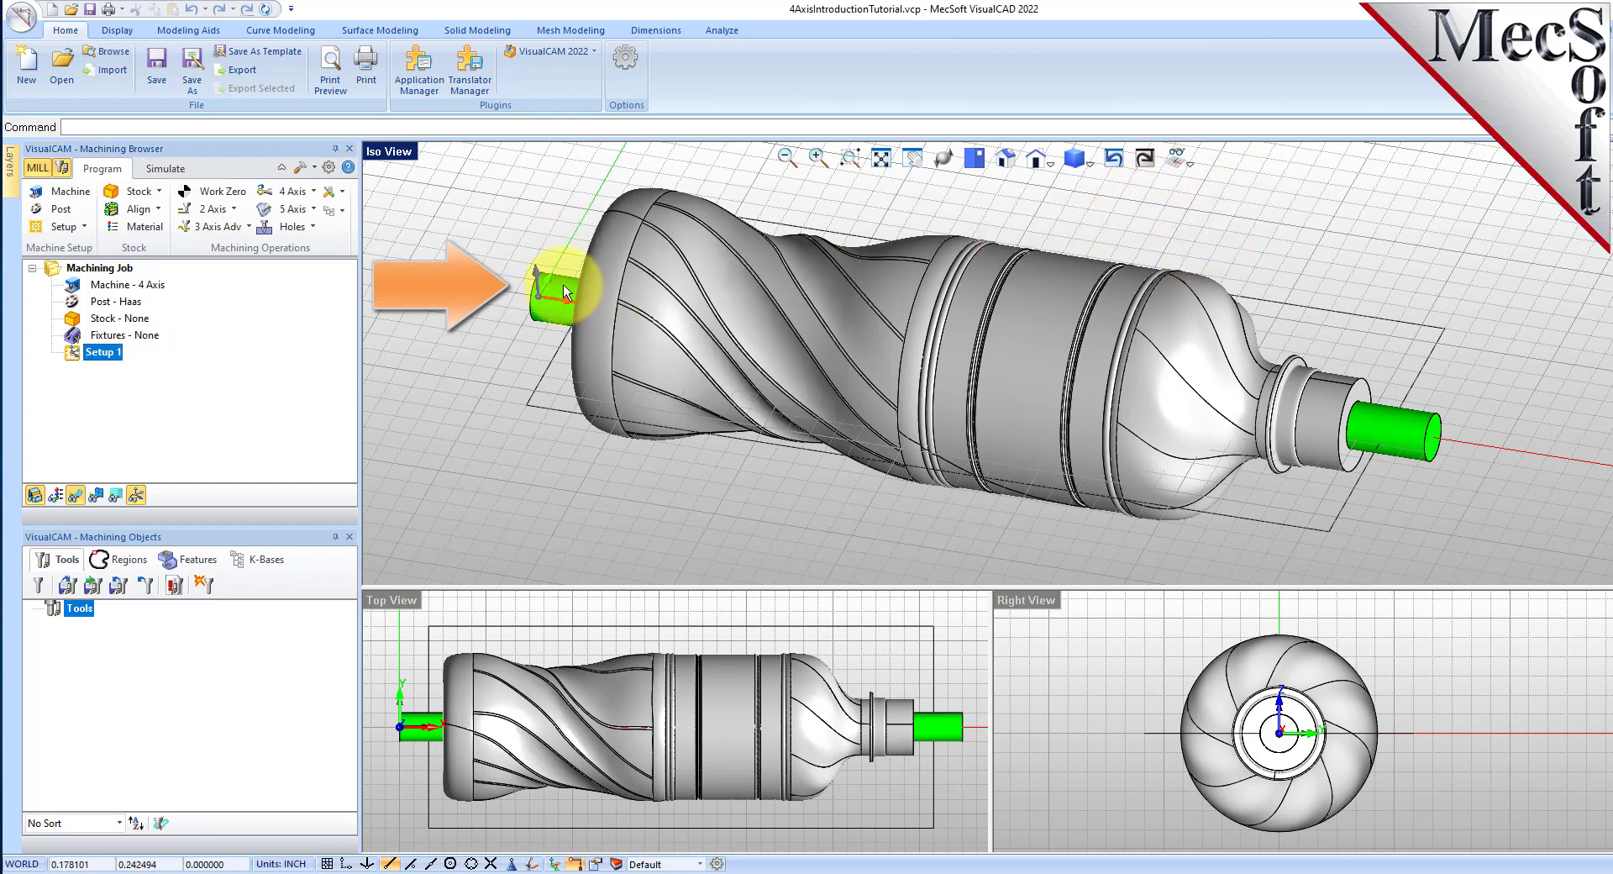
# Toggle the machine coordinate system display off and on to check its location on the part.
pyautogui.click(142, 497)
pyautogui.click(142, 496)
pyautogui.click(142, 497)
pyautogui.click(142, 496)
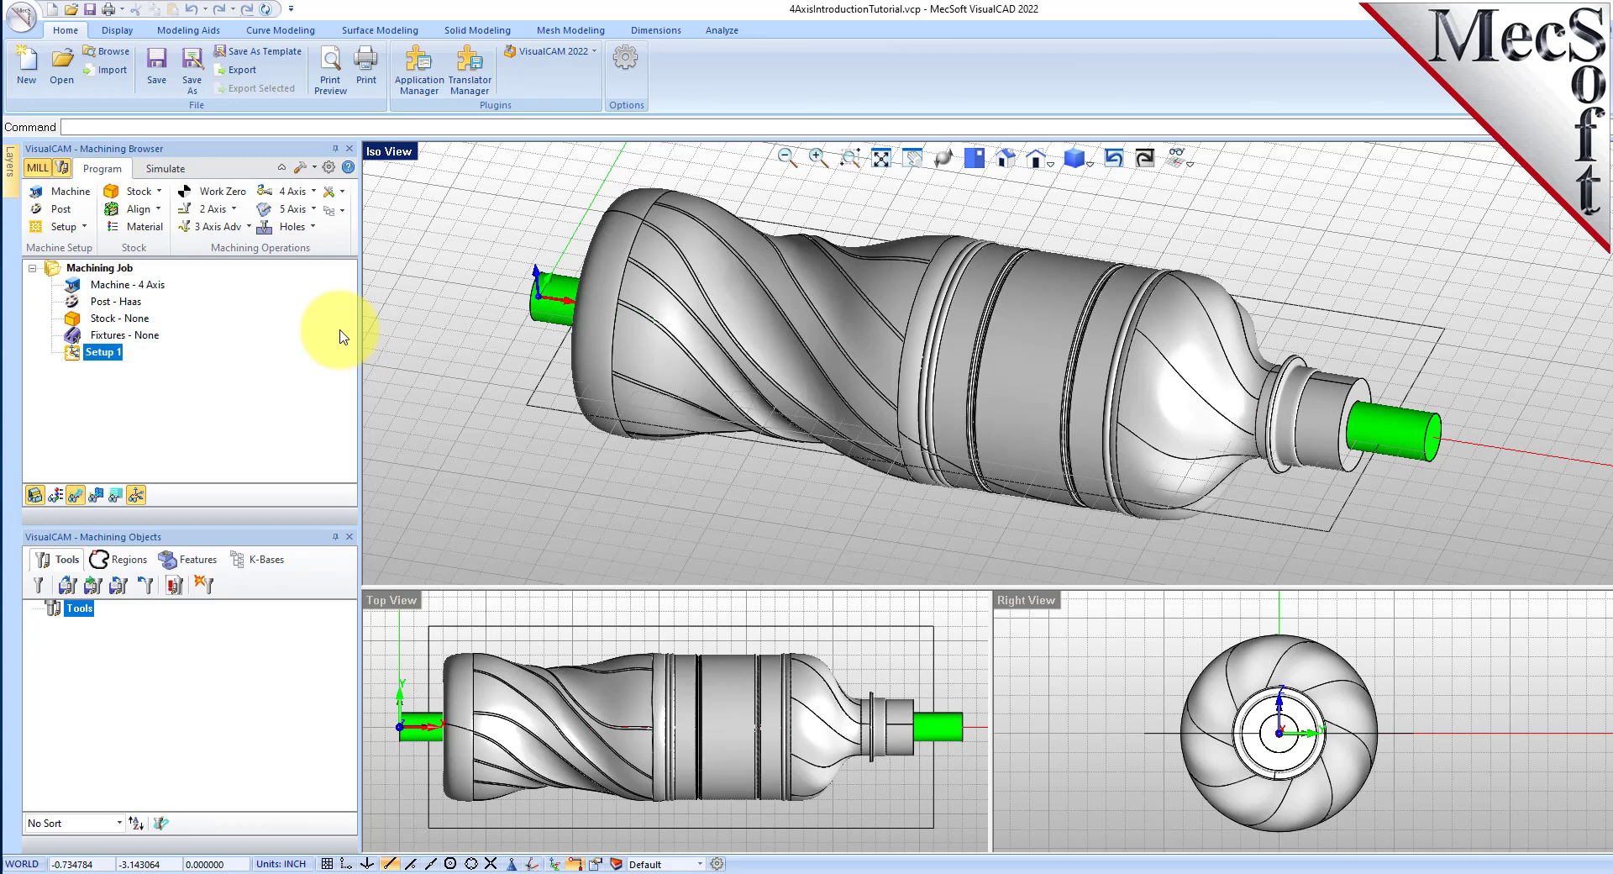
# Create a box stock around the bottle, keeping length 9.75 and setting width 3 and height 3, referenced to the lower front corner.
pyautogui.click(158, 193)
pyautogui.click(156, 214)
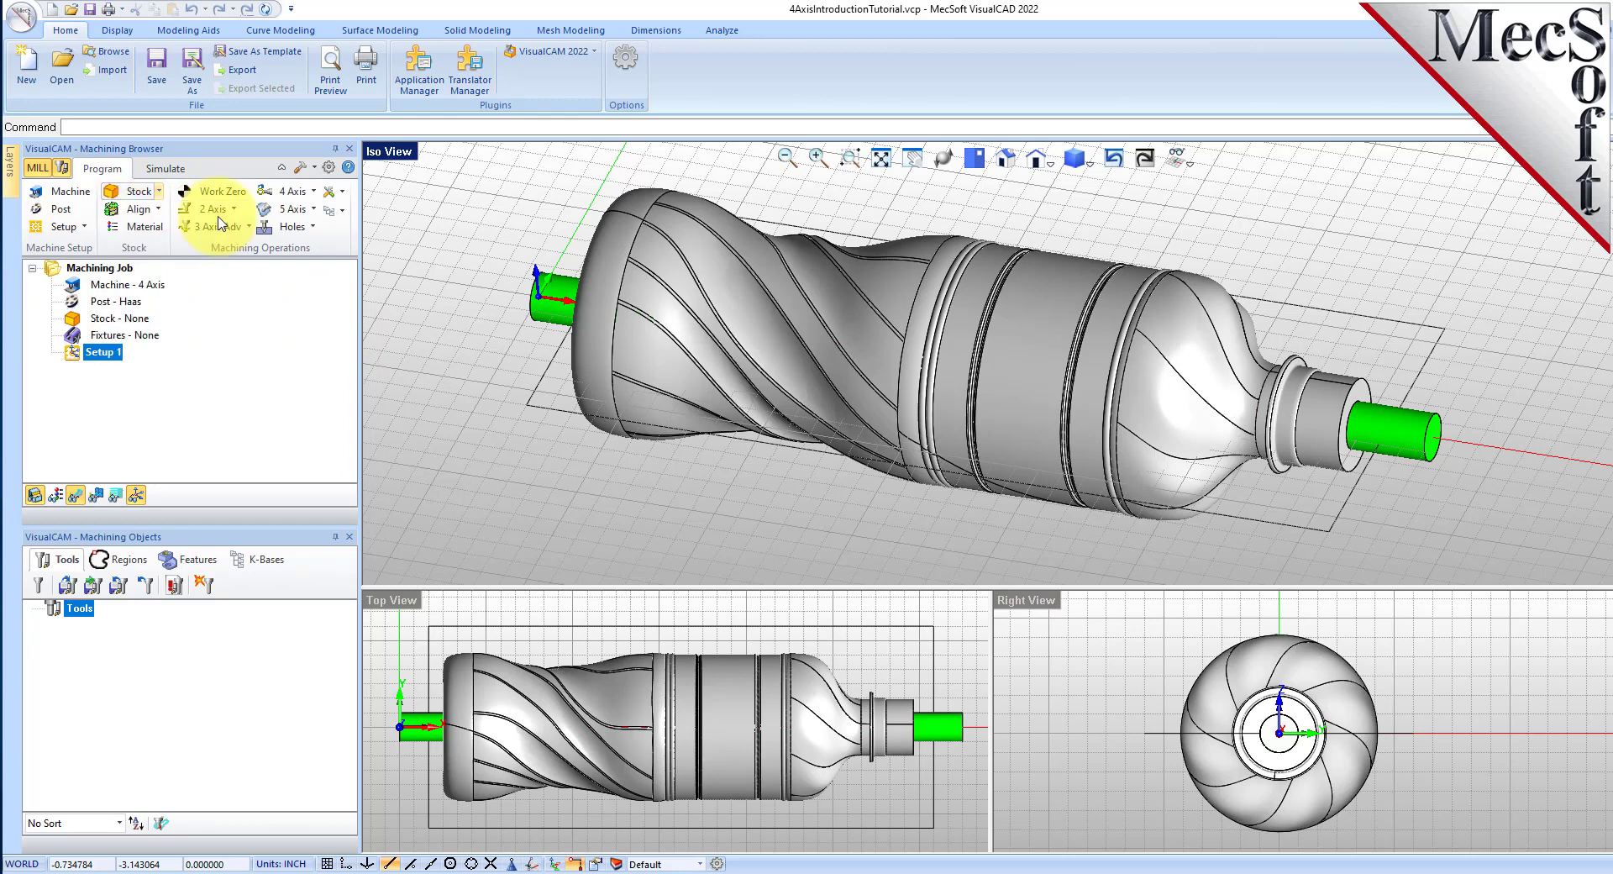
pyautogui.moveTo(215, 172); pyautogui.dragTo(283, 216)
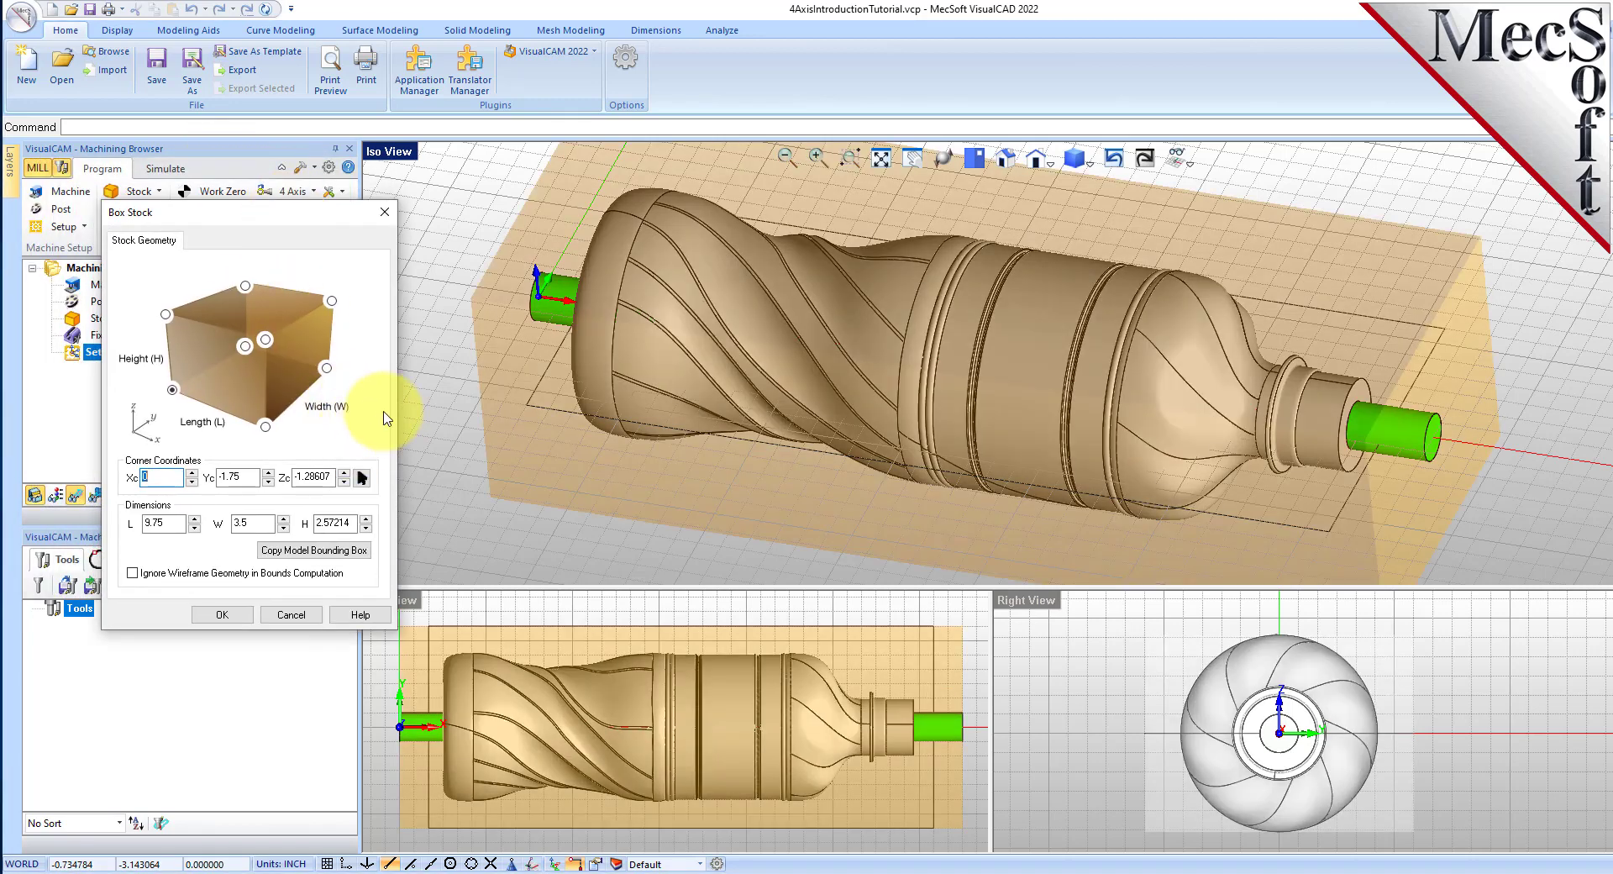
pyautogui.moveTo(176, 524); pyautogui.dragTo(131, 527)
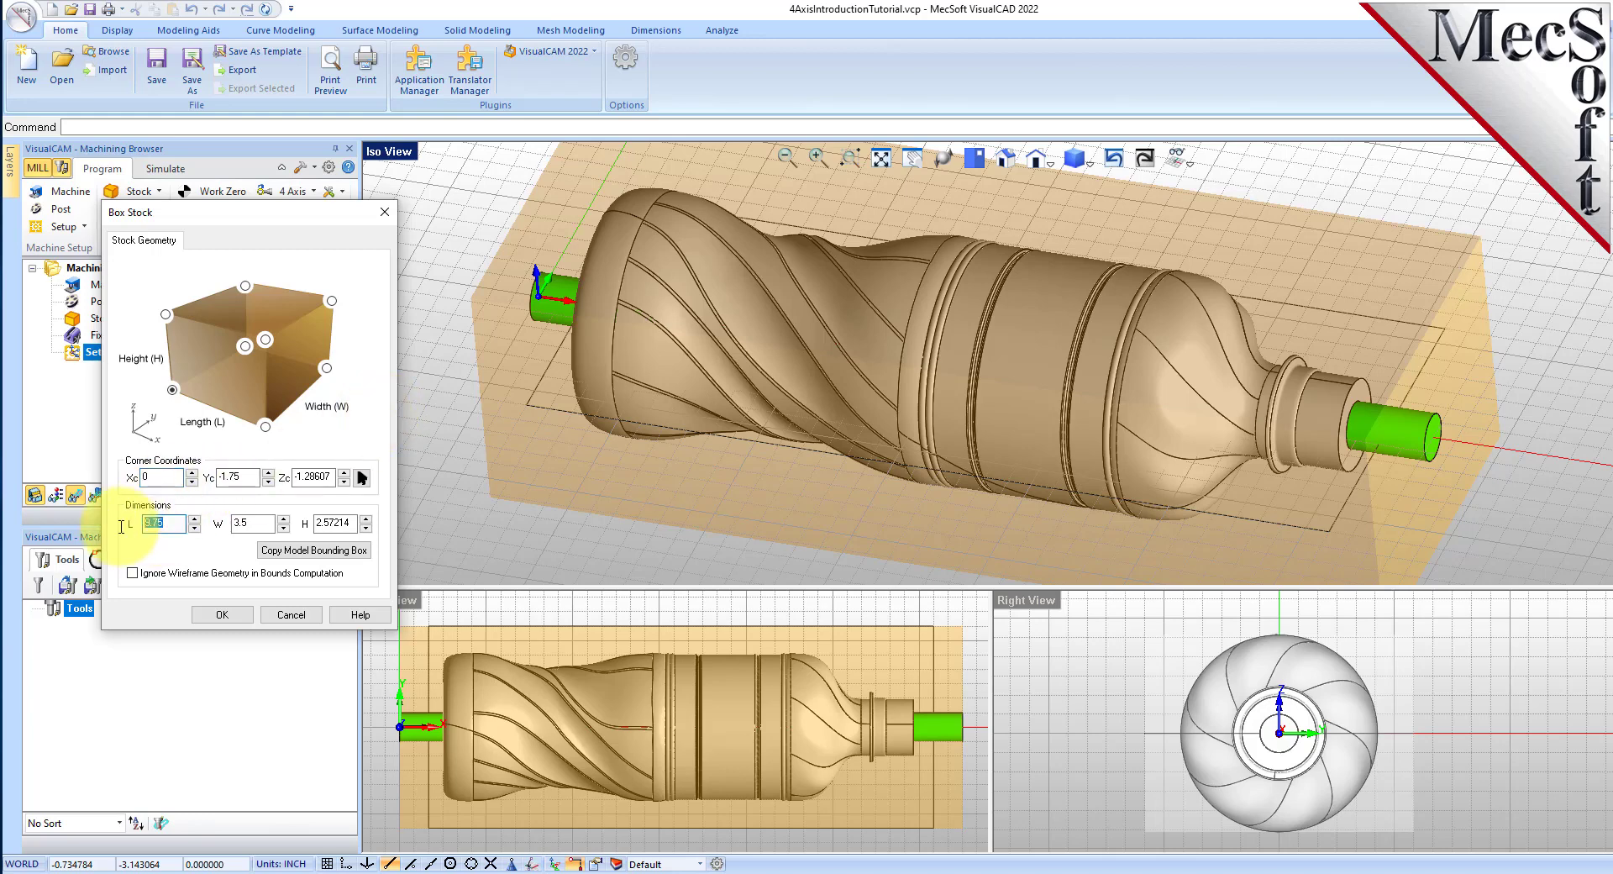
pyautogui.moveTo(270, 523); pyautogui.dragTo(233, 524)
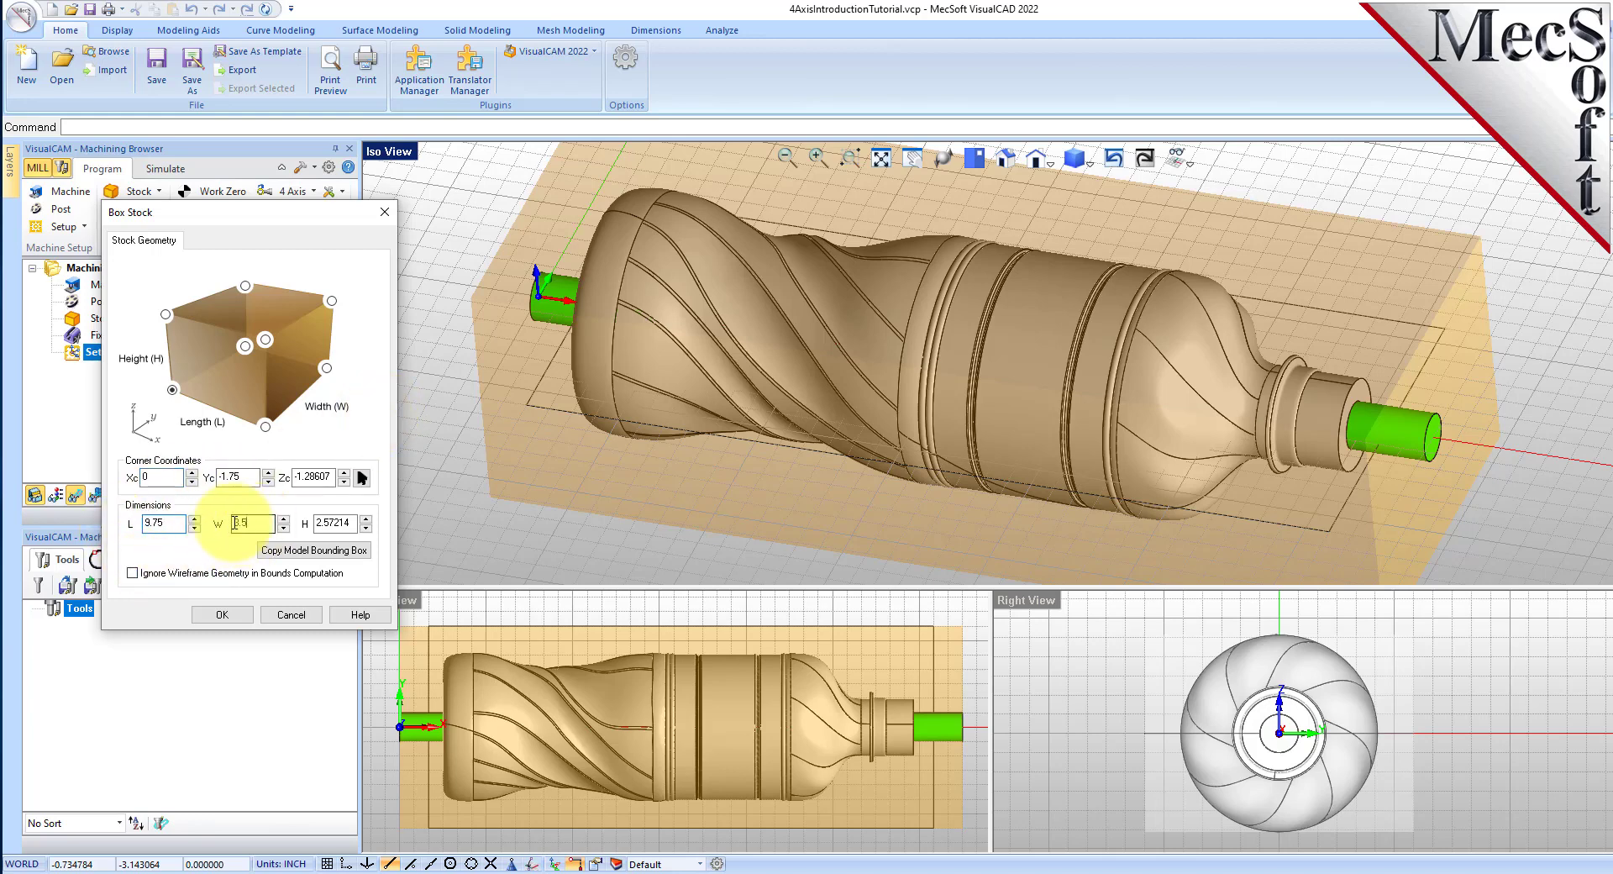
pyautogui.write('3')
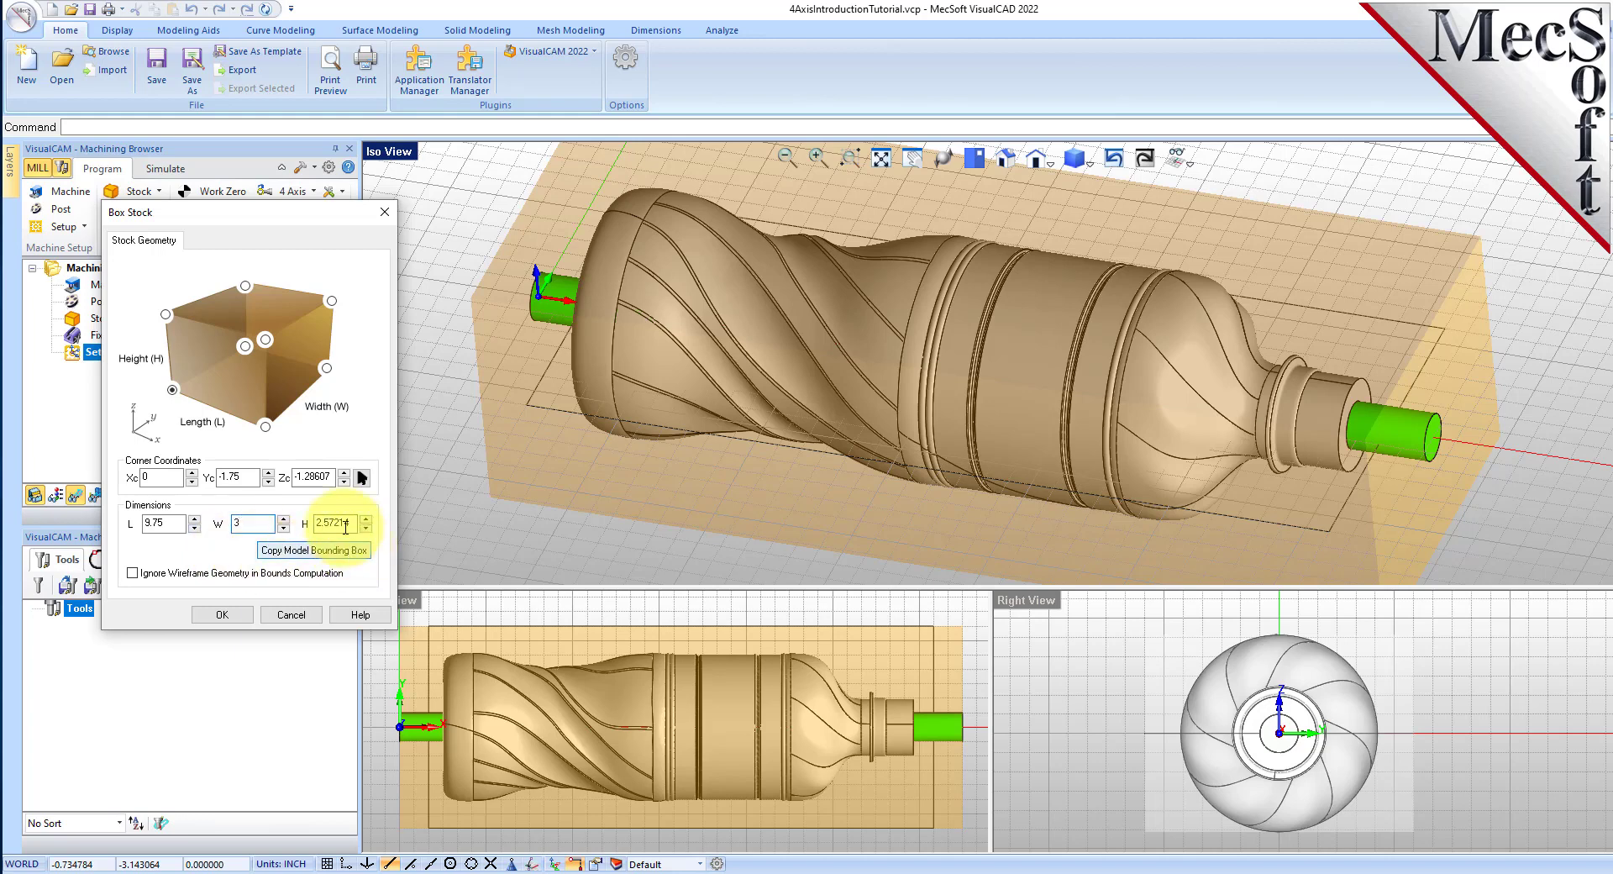
pyautogui.moveTo(359, 523); pyautogui.dragTo(277, 522)
pyautogui.write('3')
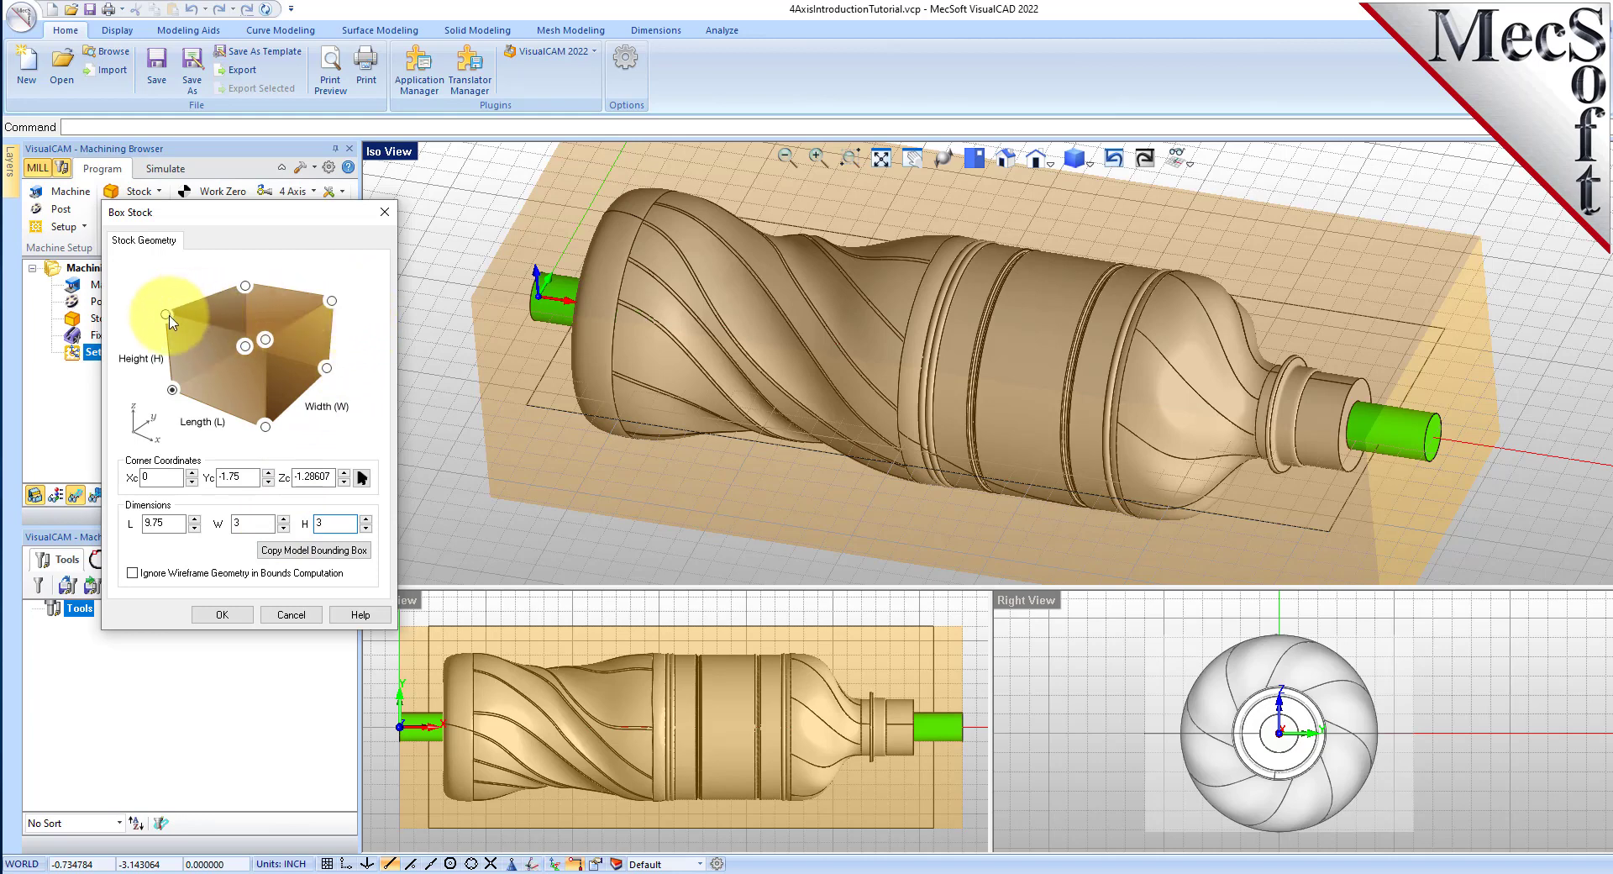
pyautogui.click(173, 391)
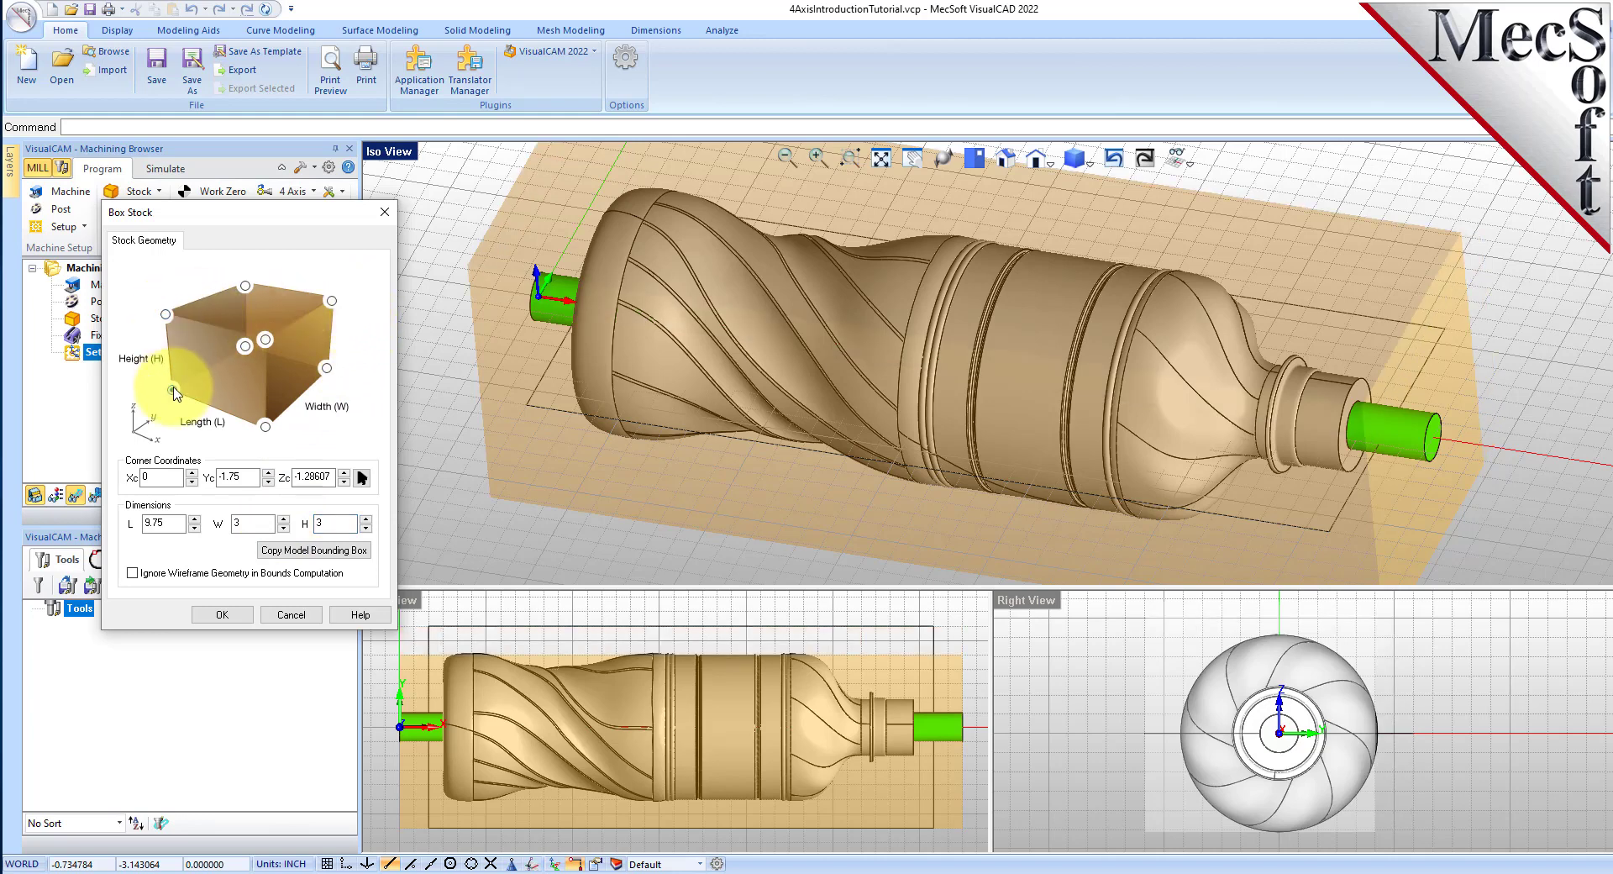
pyautogui.click(222, 615)
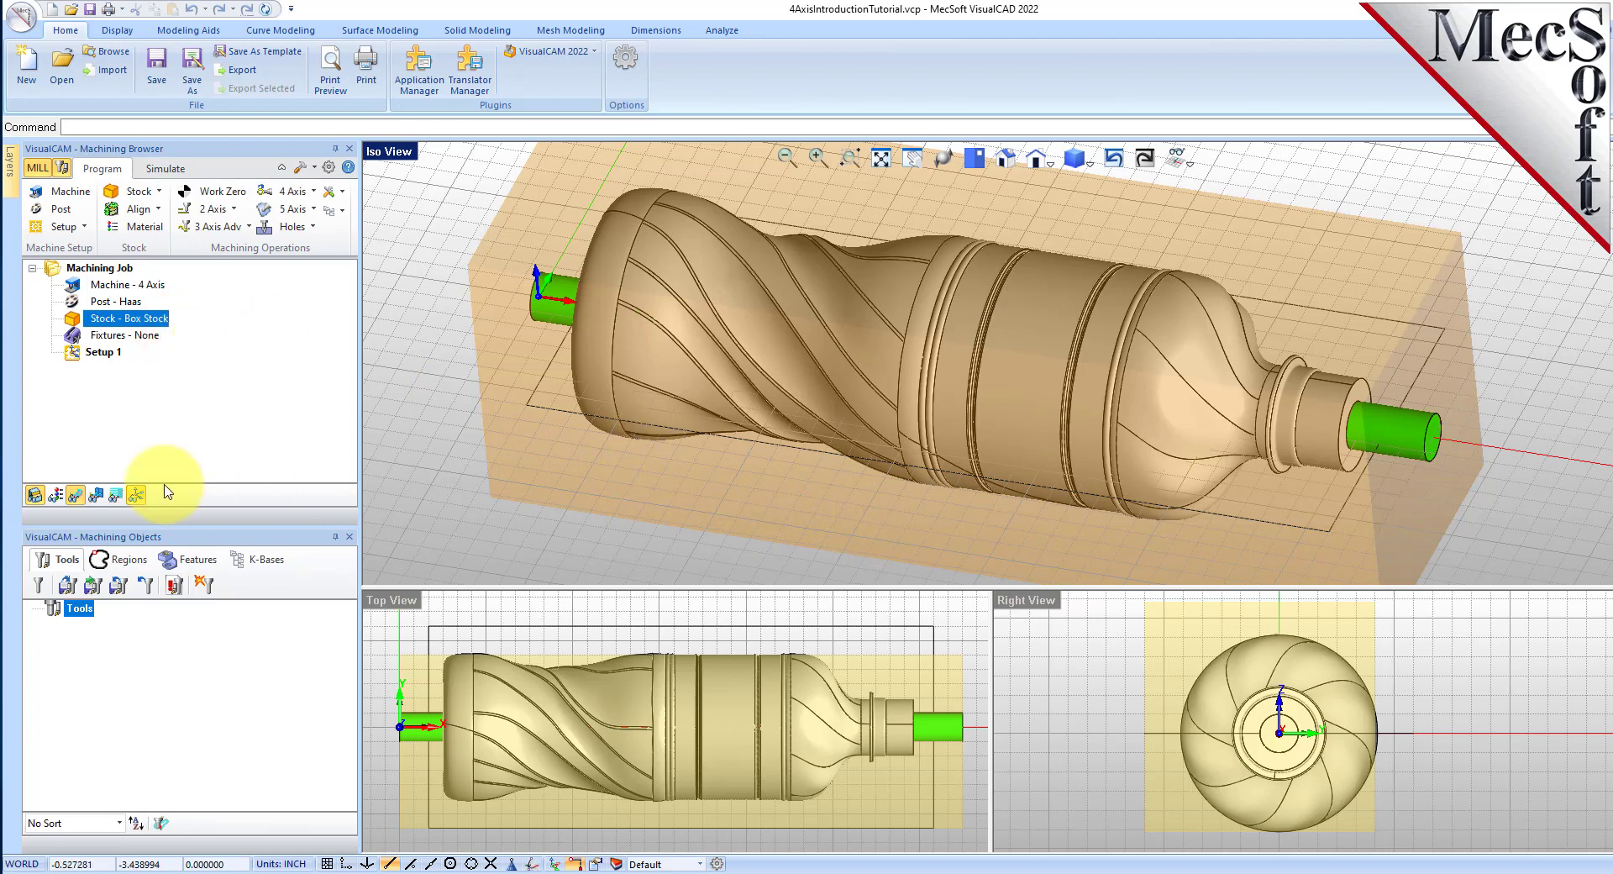
# Toggle the stock model's visibility off and on to compare it with the part.
pyautogui.click(35, 498)
pyautogui.click(37, 500)
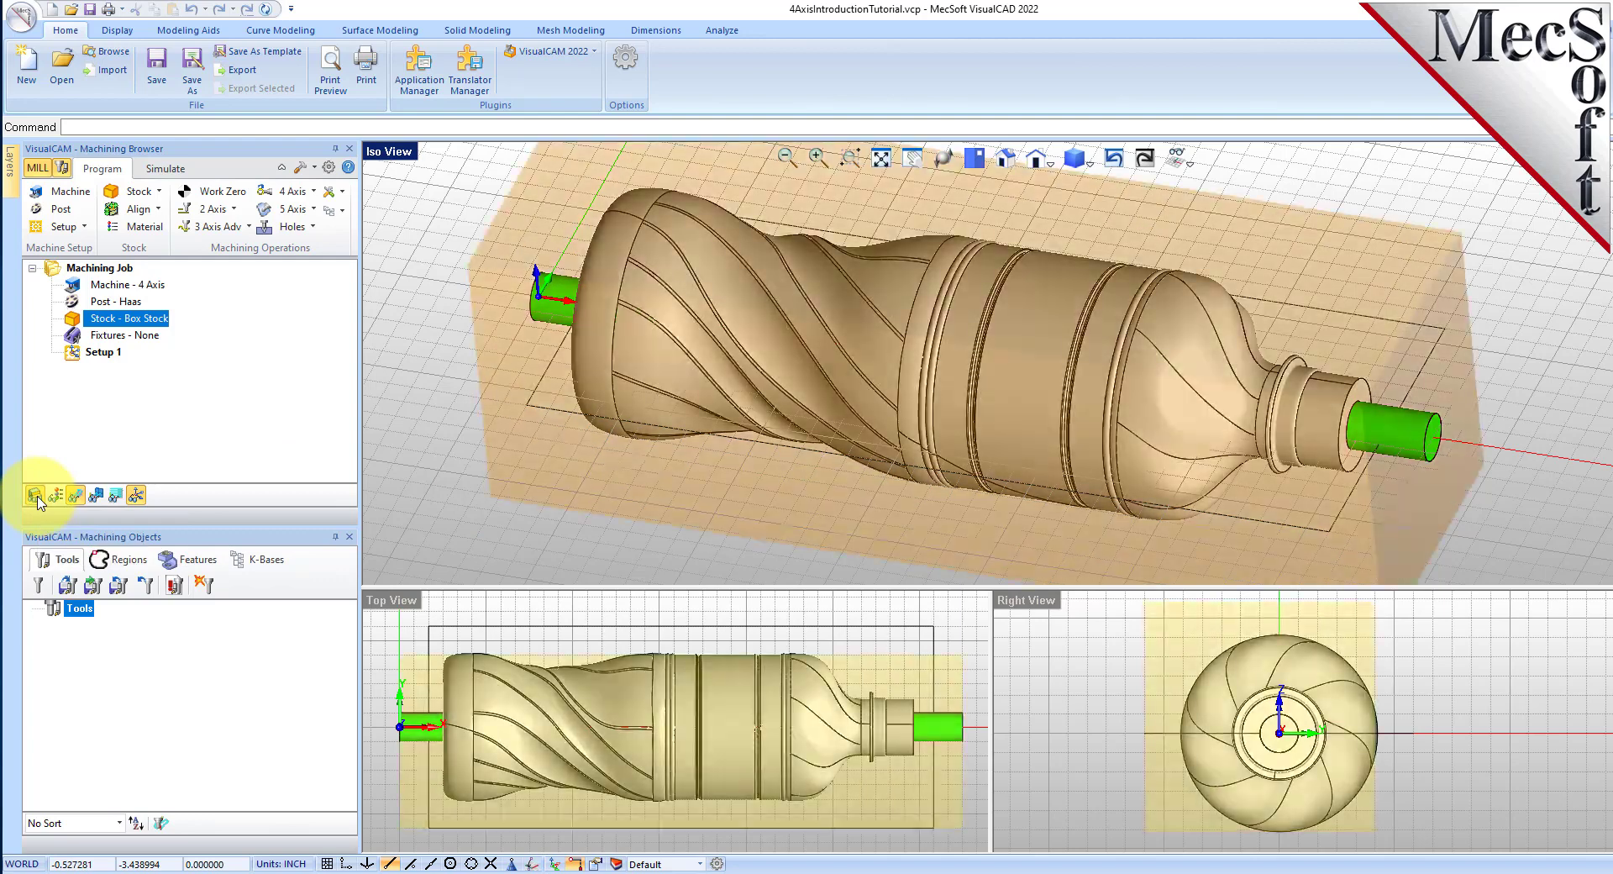
pyautogui.click(35, 497)
pyautogui.click(35, 497)
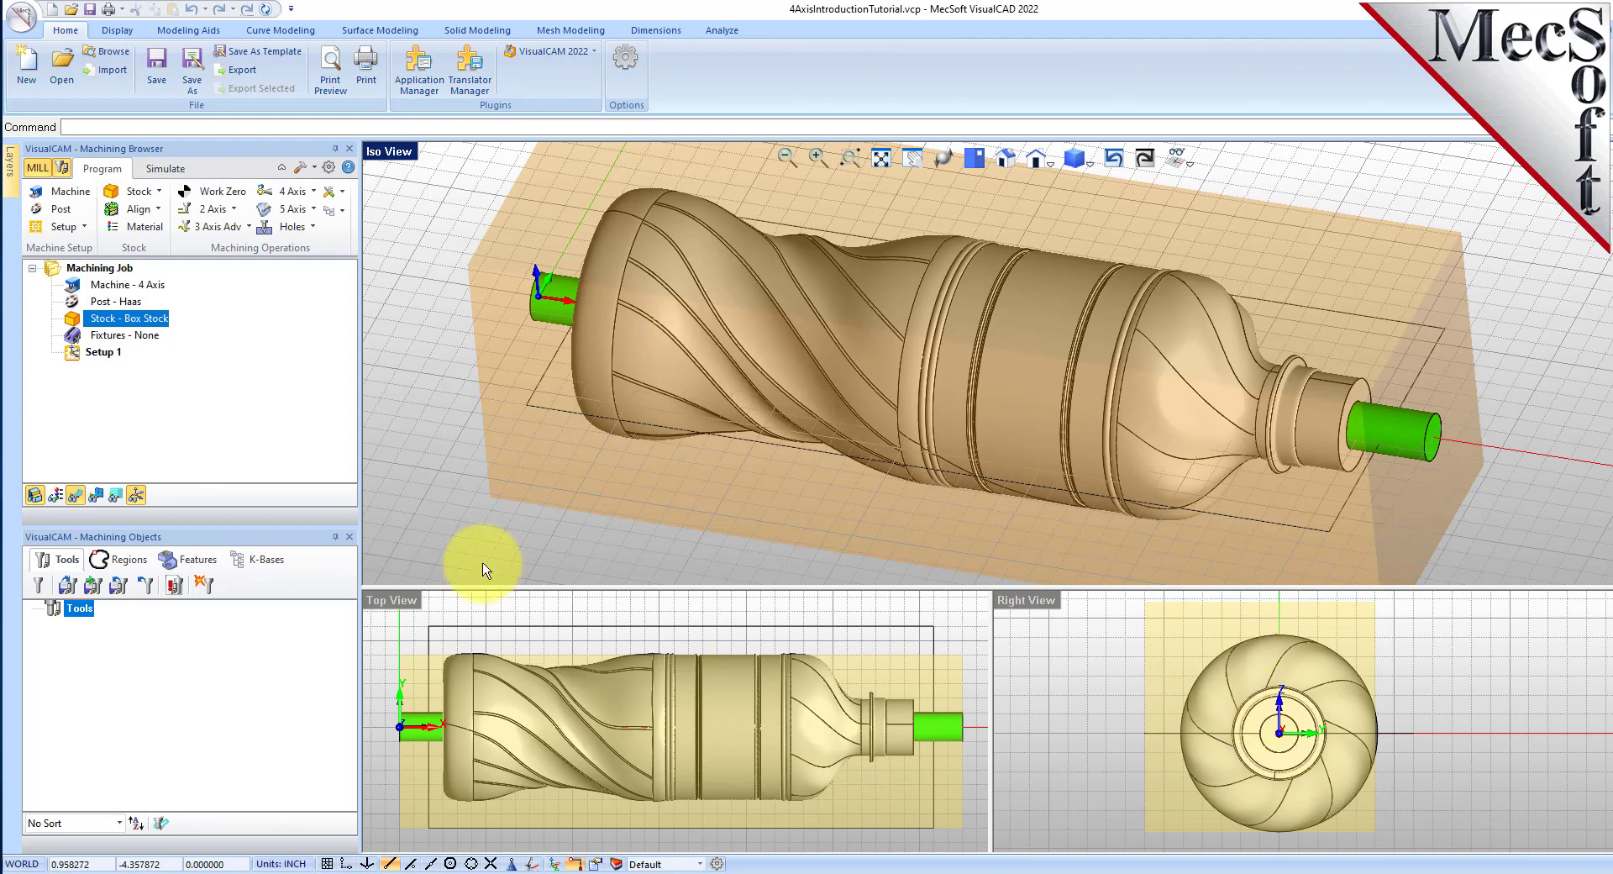
# Align the box stock about the part with both Z alignment and XY alignment set to Center.
pyautogui.click(144, 214)
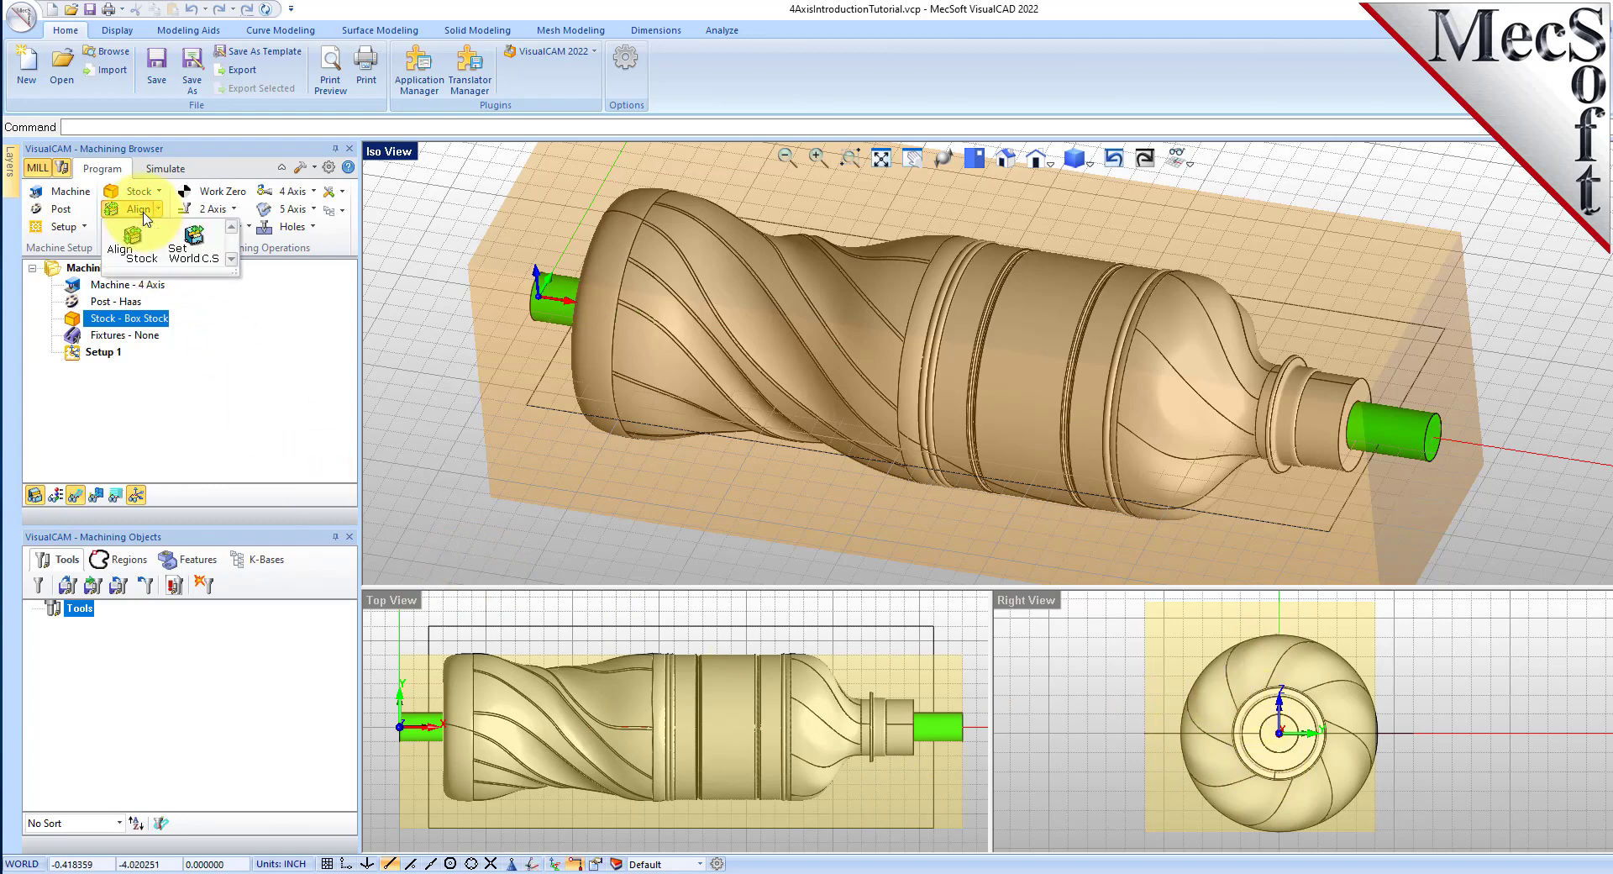
pyautogui.click(132, 239)
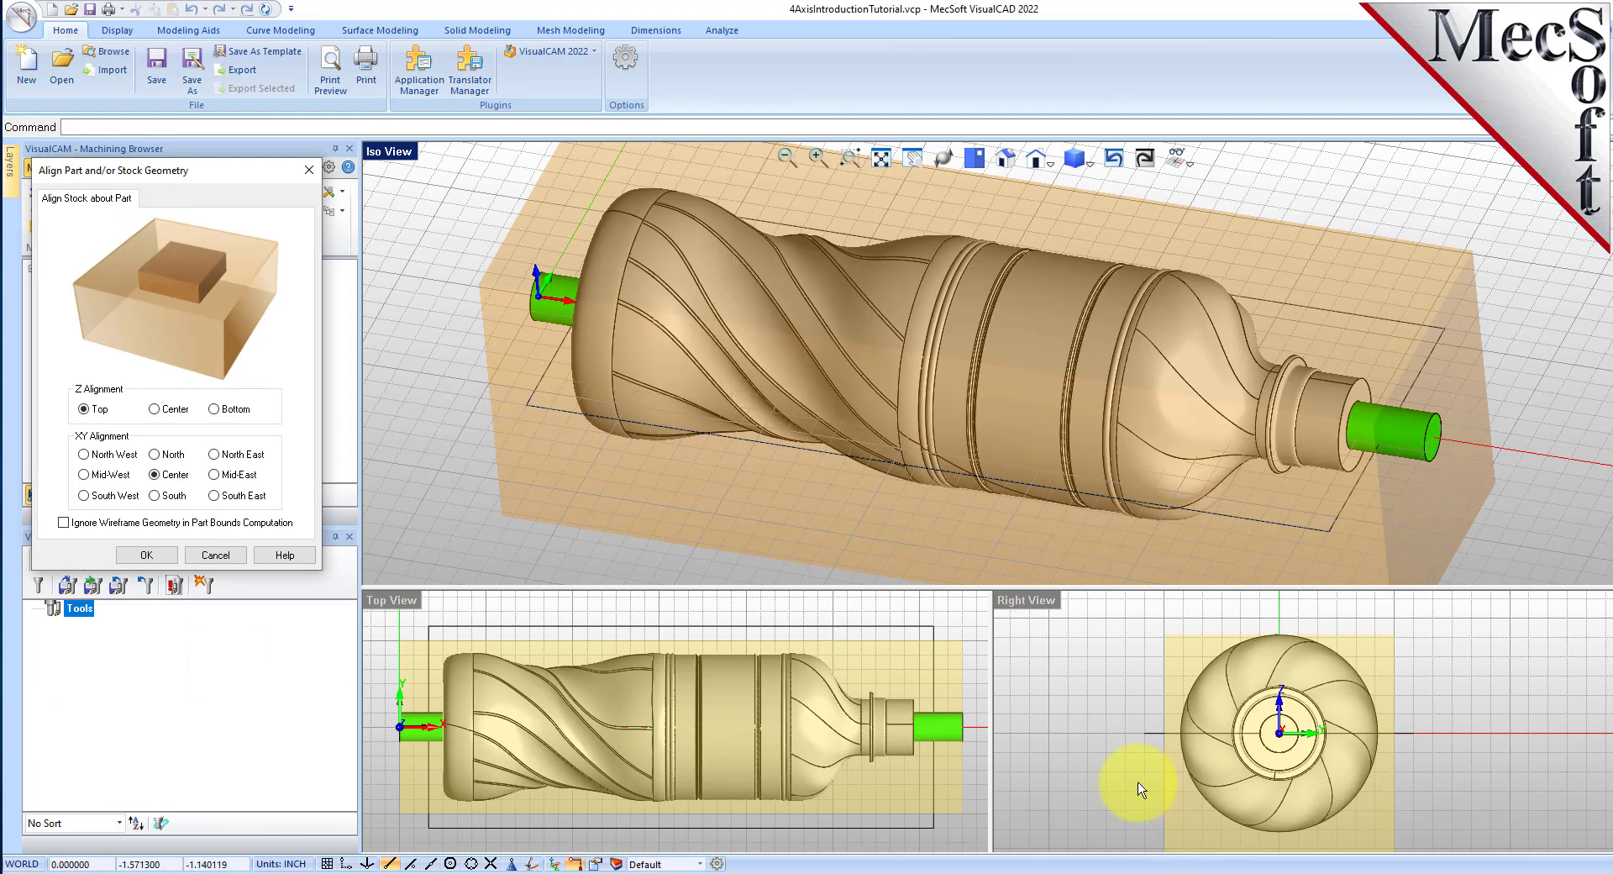
pyautogui.click(154, 409)
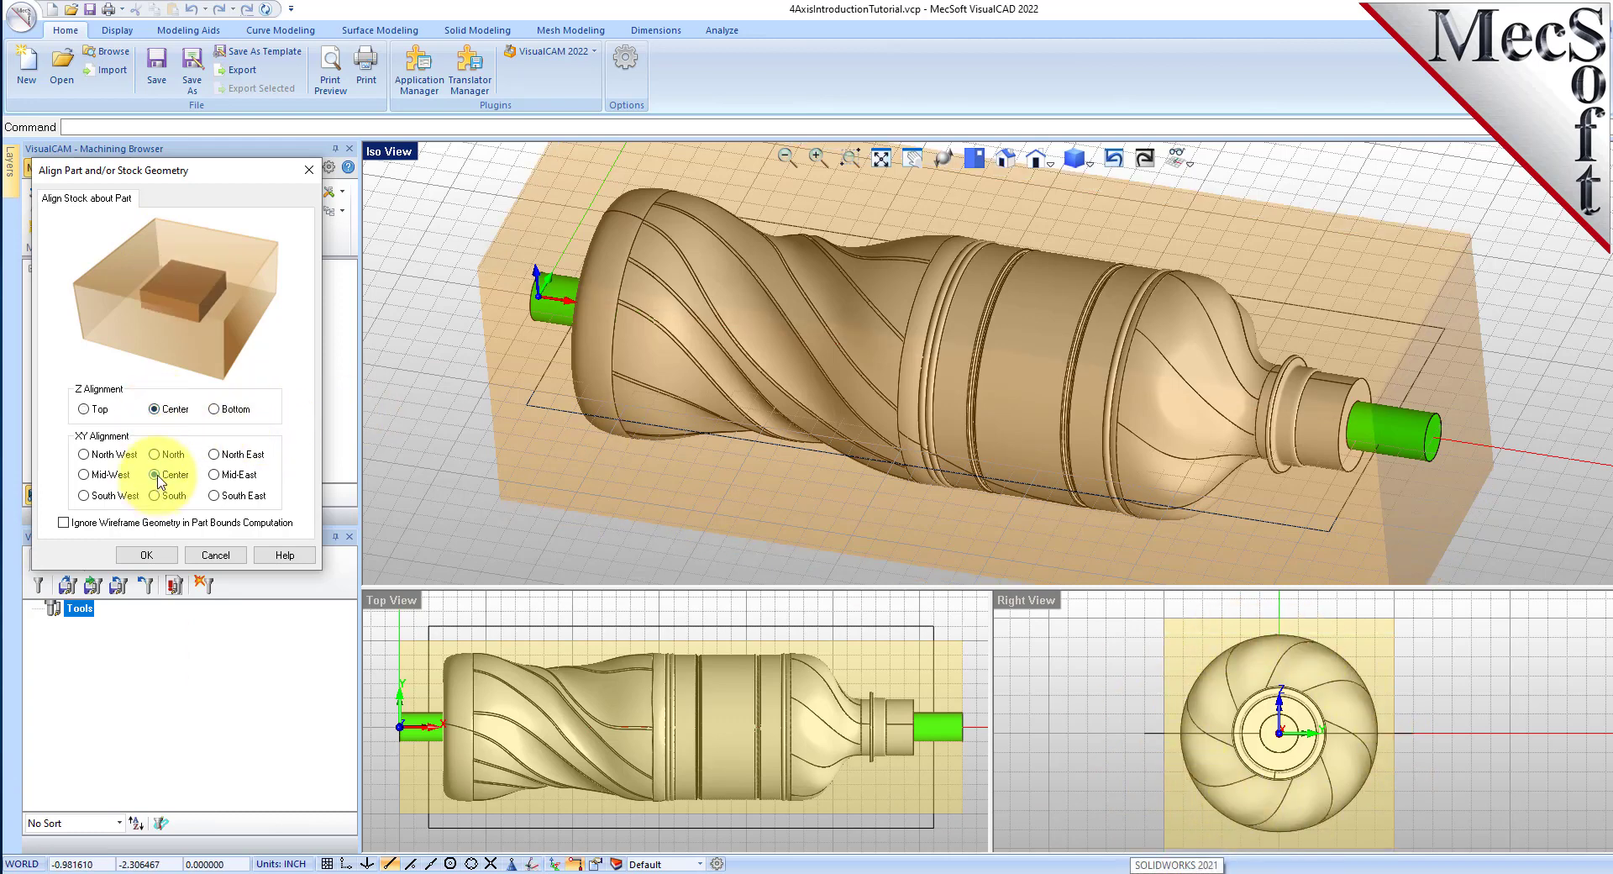
pyautogui.click(147, 555)
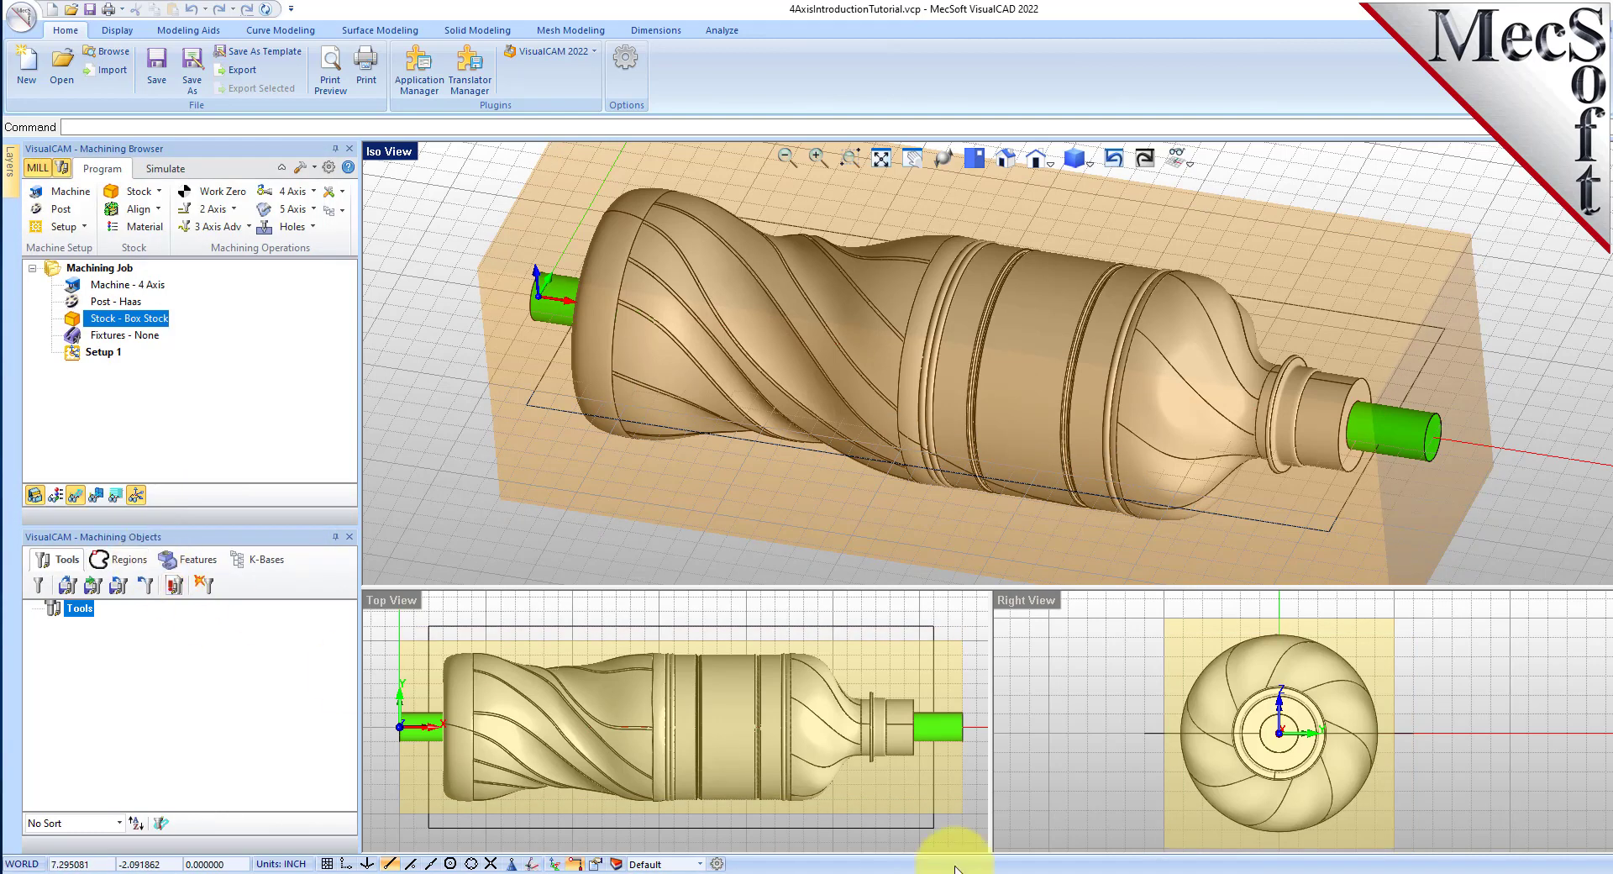
pyautogui.scroll(-2, 1276, 710)
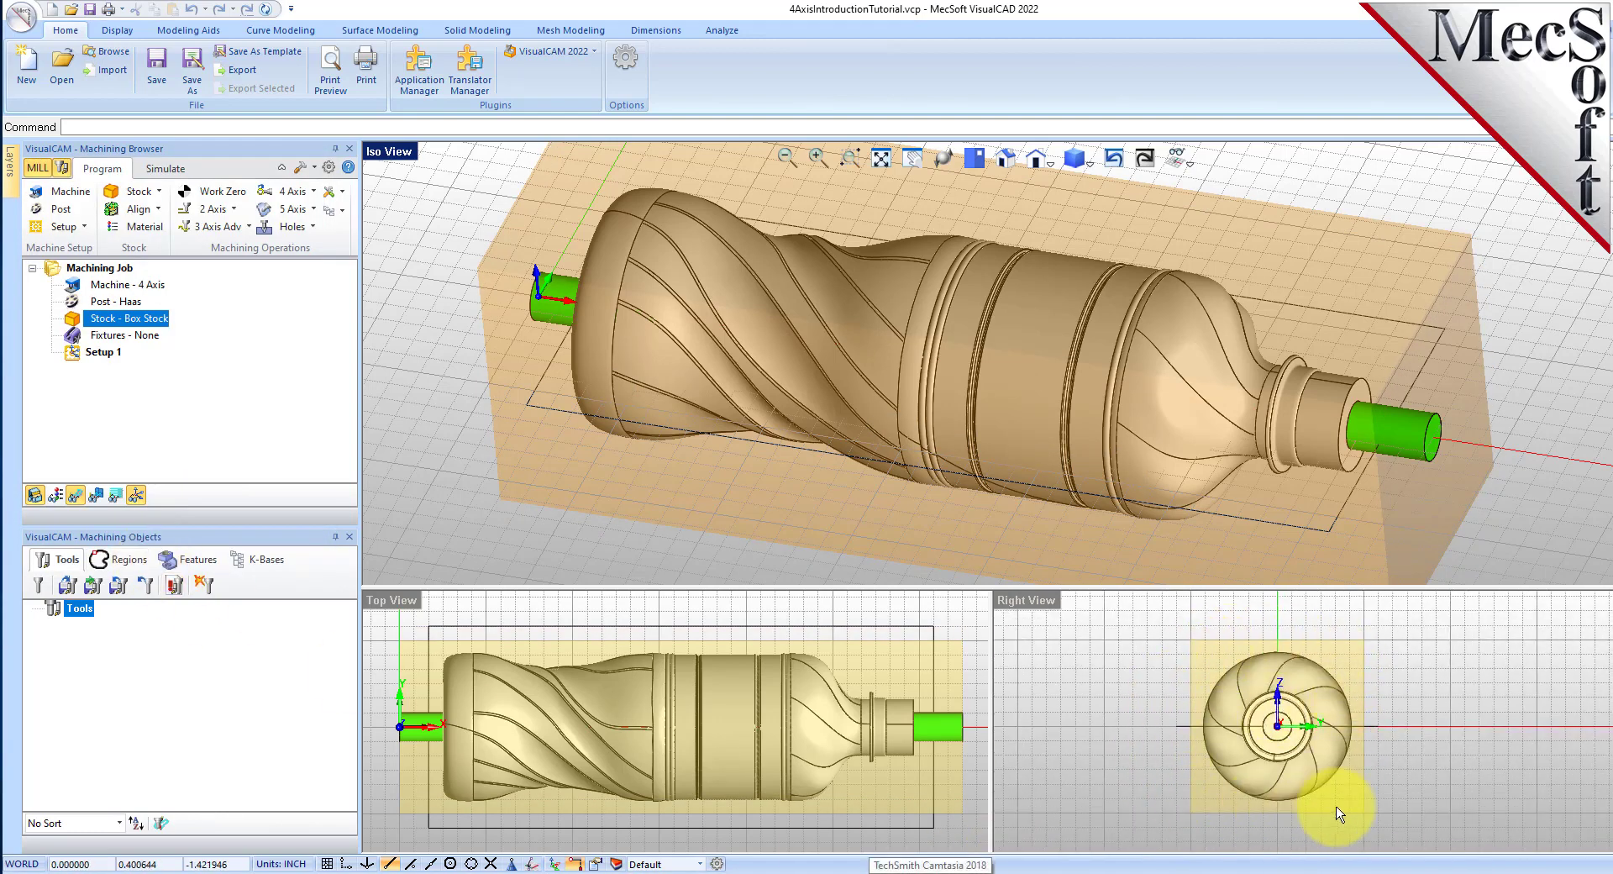
pyautogui.scroll(2, 1286, 739)
pyautogui.scroll(1, 1300, 743)
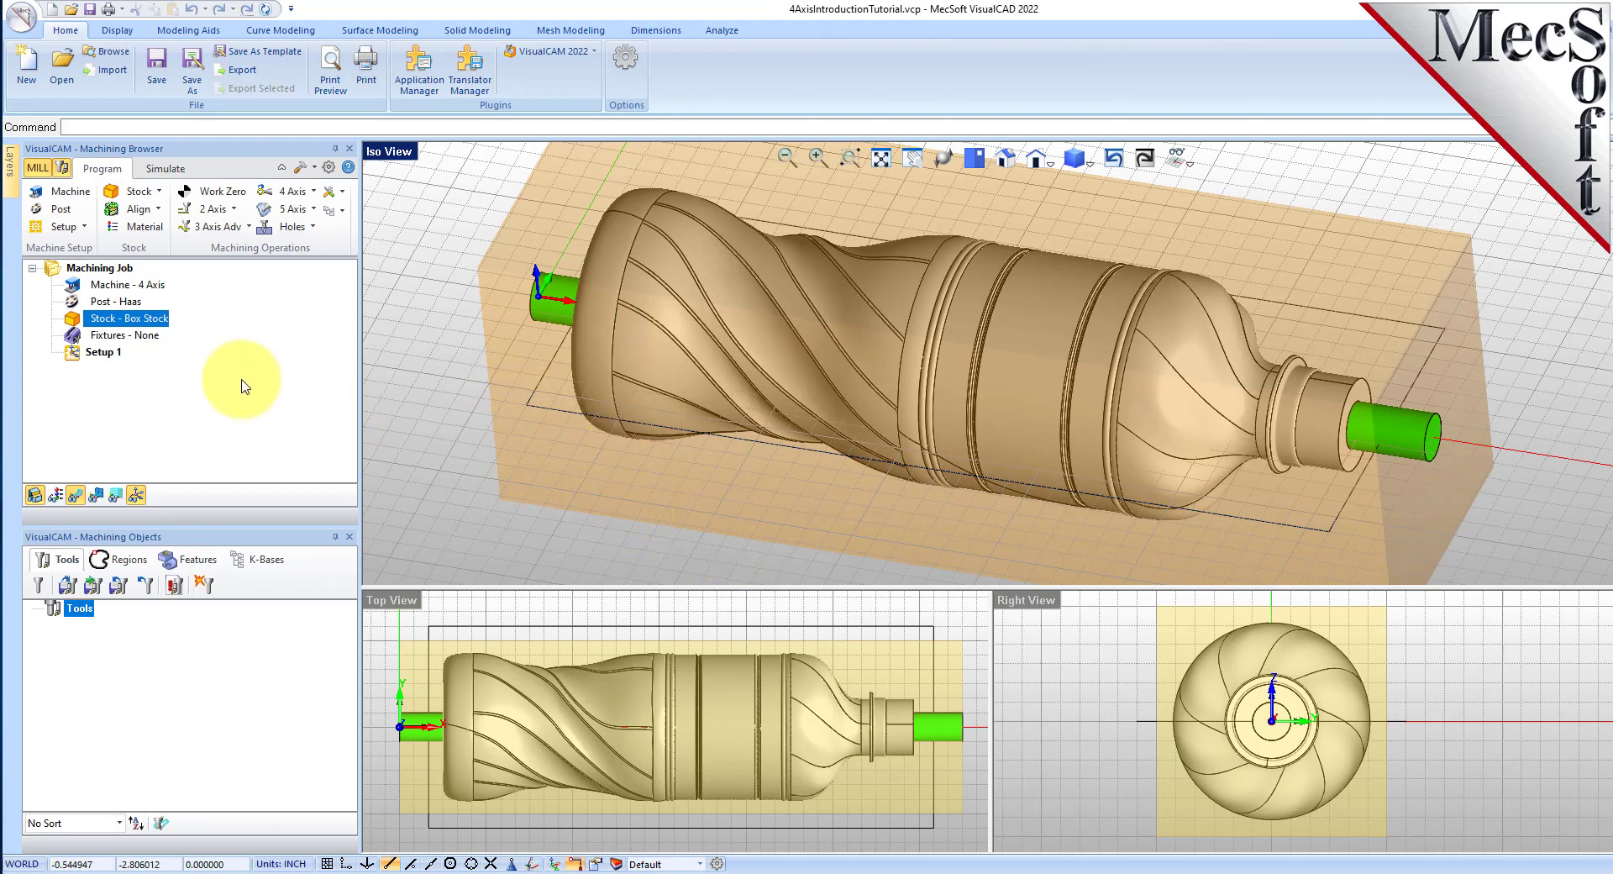
# Set the stock material to Wood from the FeedsSpeedsDataINCH.xml material file.
pyautogui.click(156, 236)
pyautogui.moveTo(205, 180); pyautogui.dragTo(361, 205)
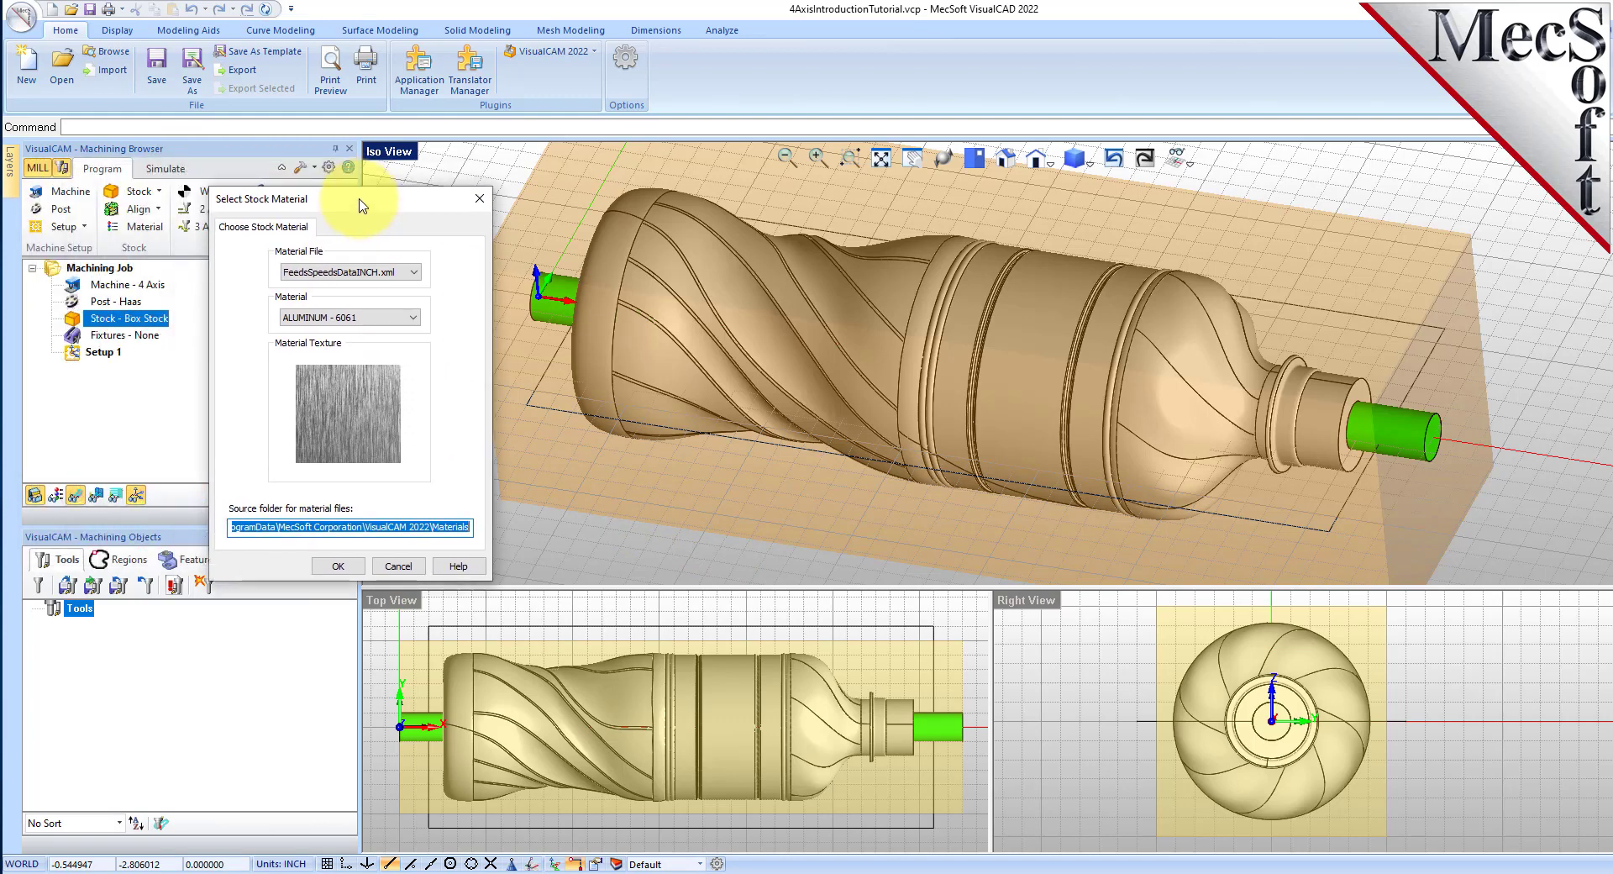
pyautogui.click(415, 317)
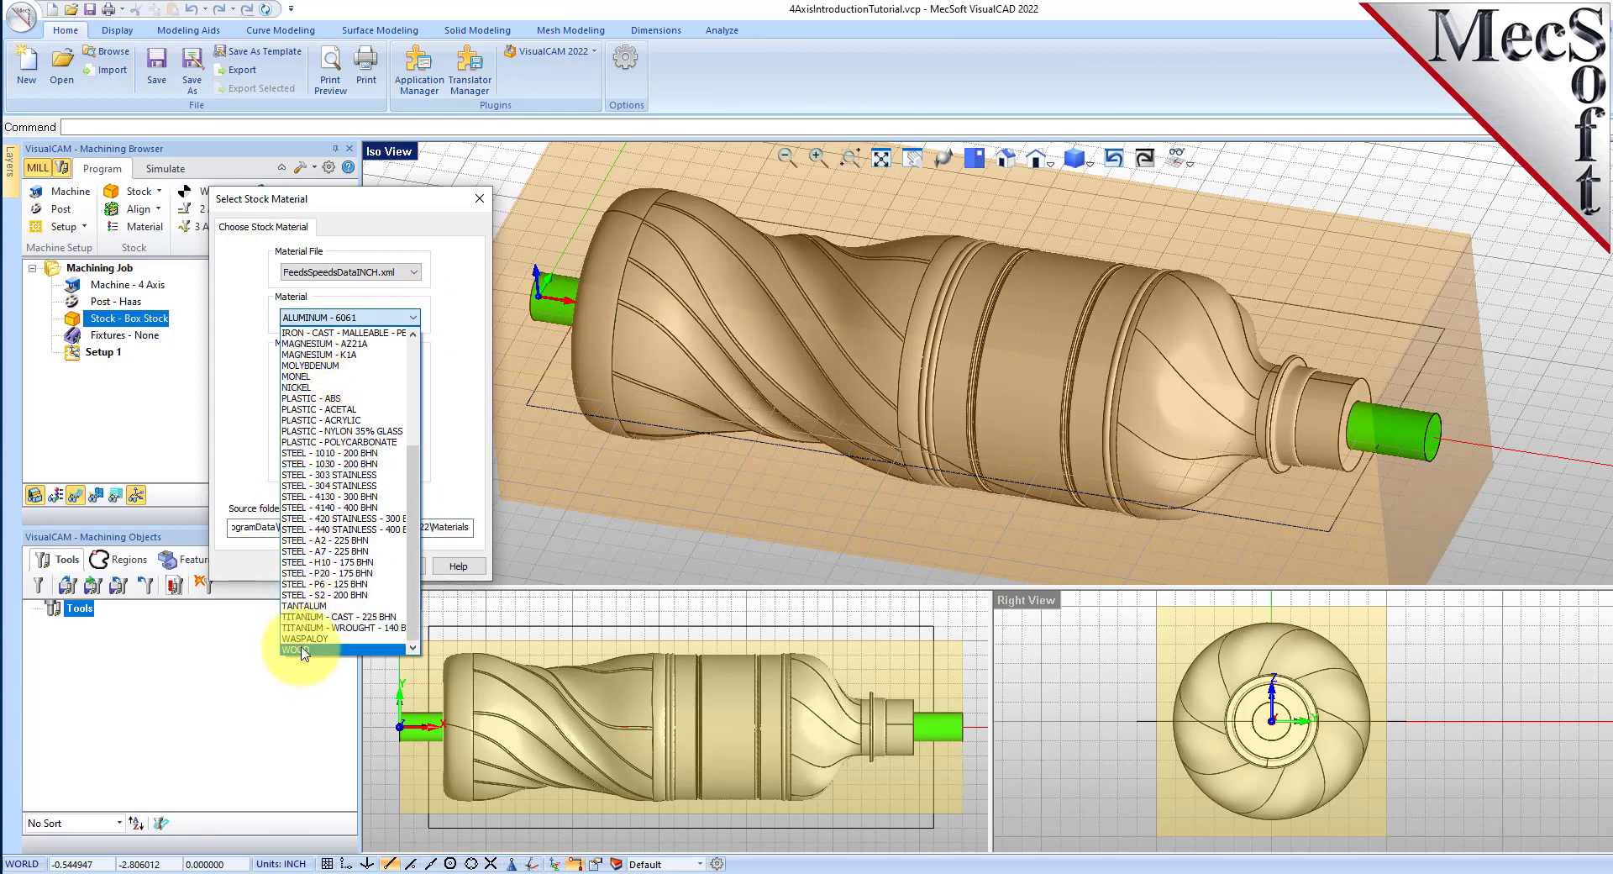
pyautogui.click(303, 649)
pyautogui.click(344, 566)
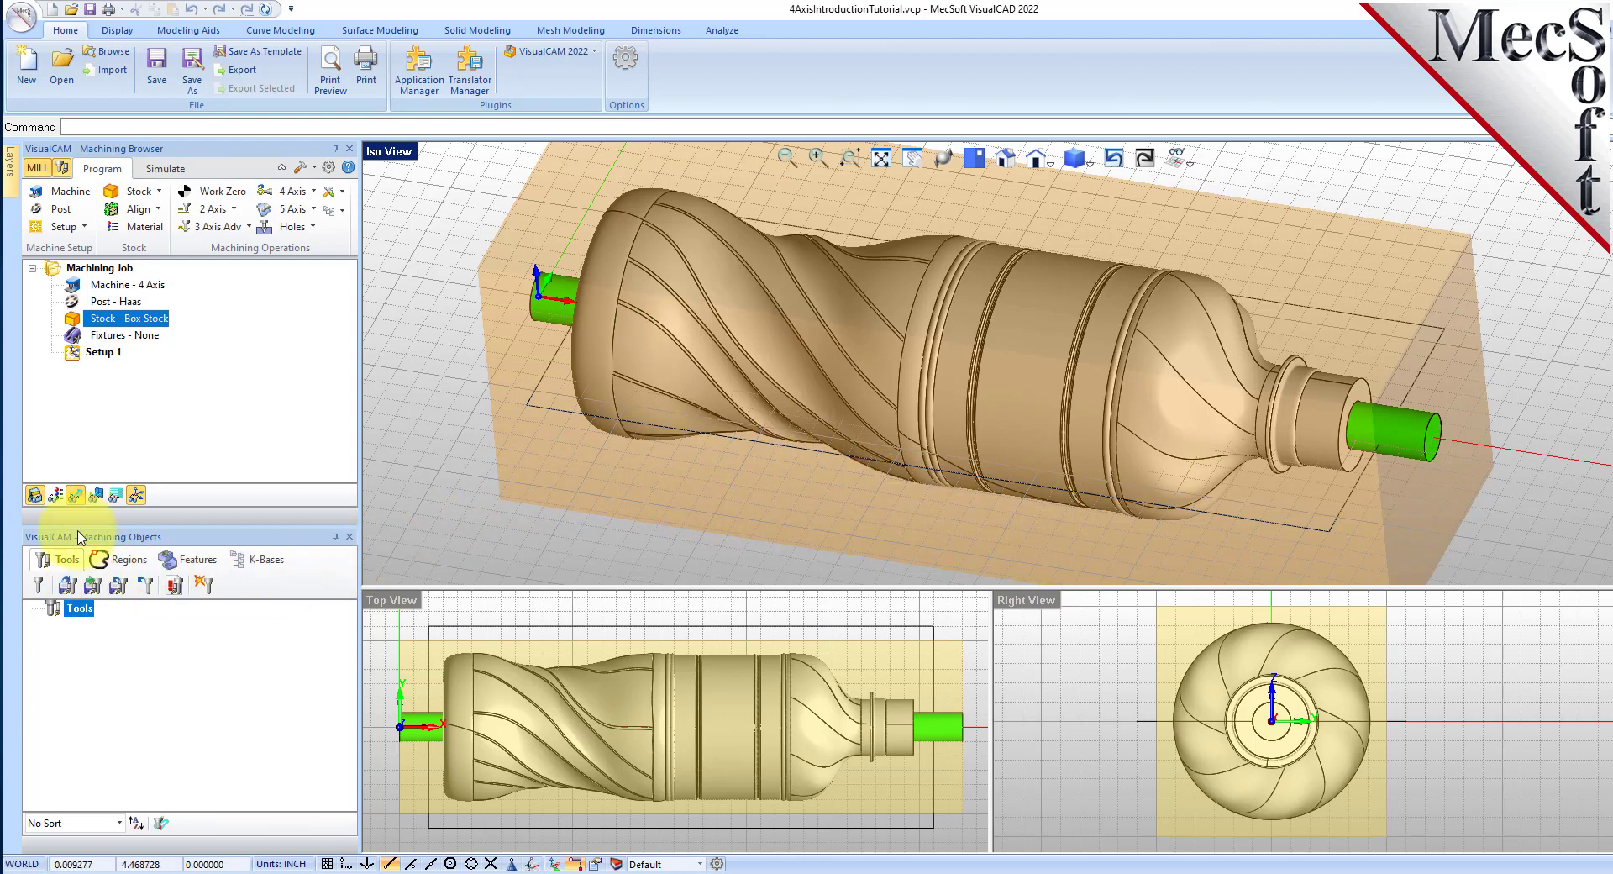
# Toggle the material texture display on and off to compare how the stock looks with and without it.
pyautogui.click(54, 496)
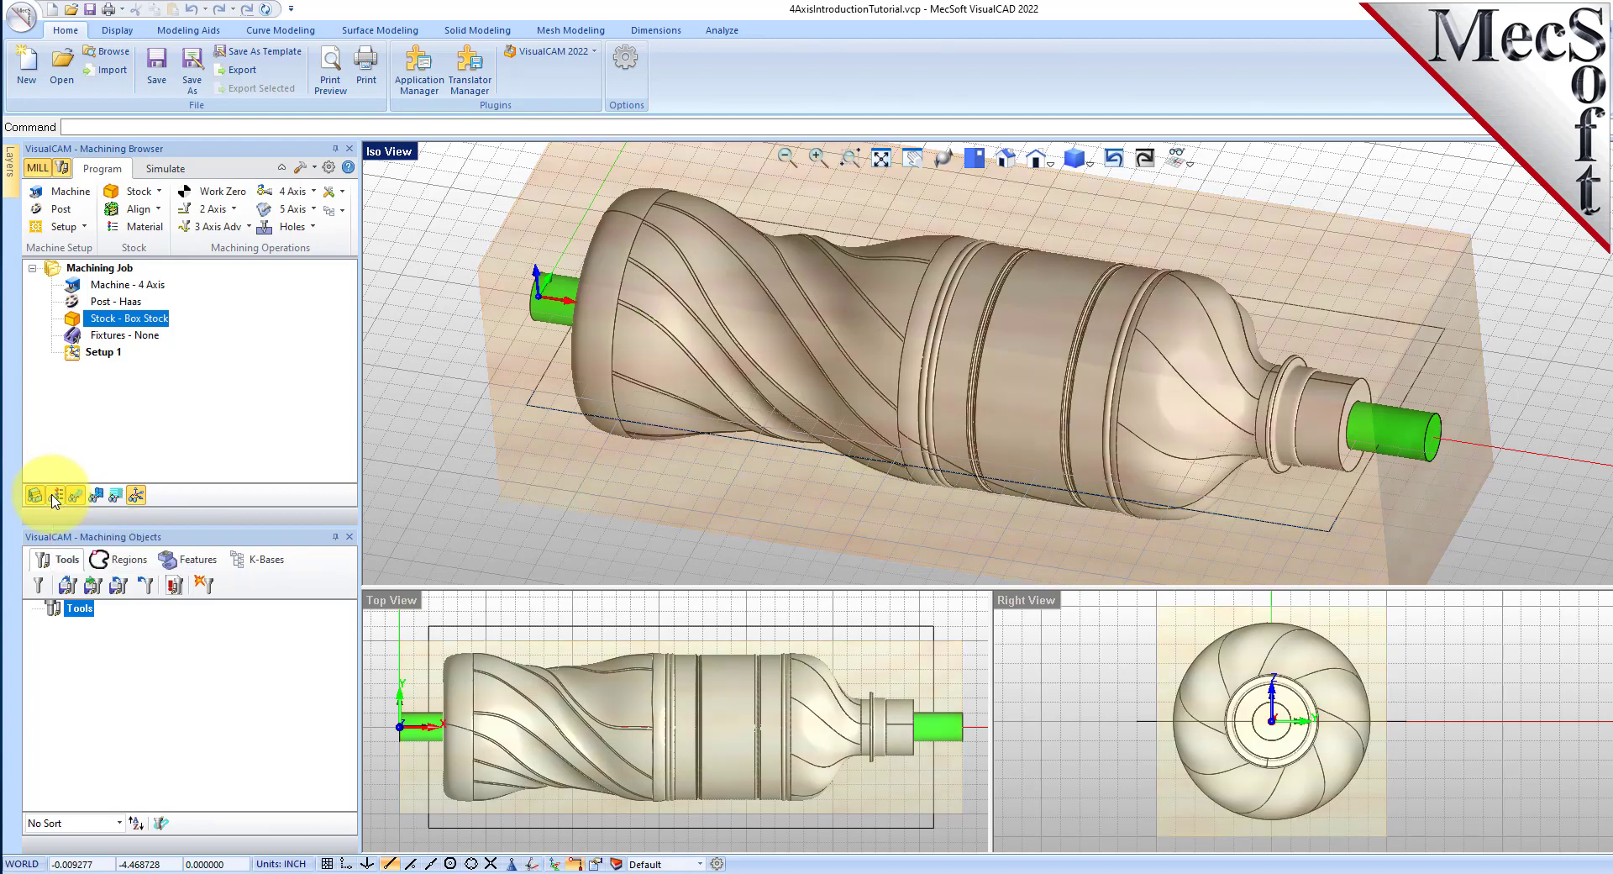
pyautogui.click(54, 497)
pyautogui.click(52, 496)
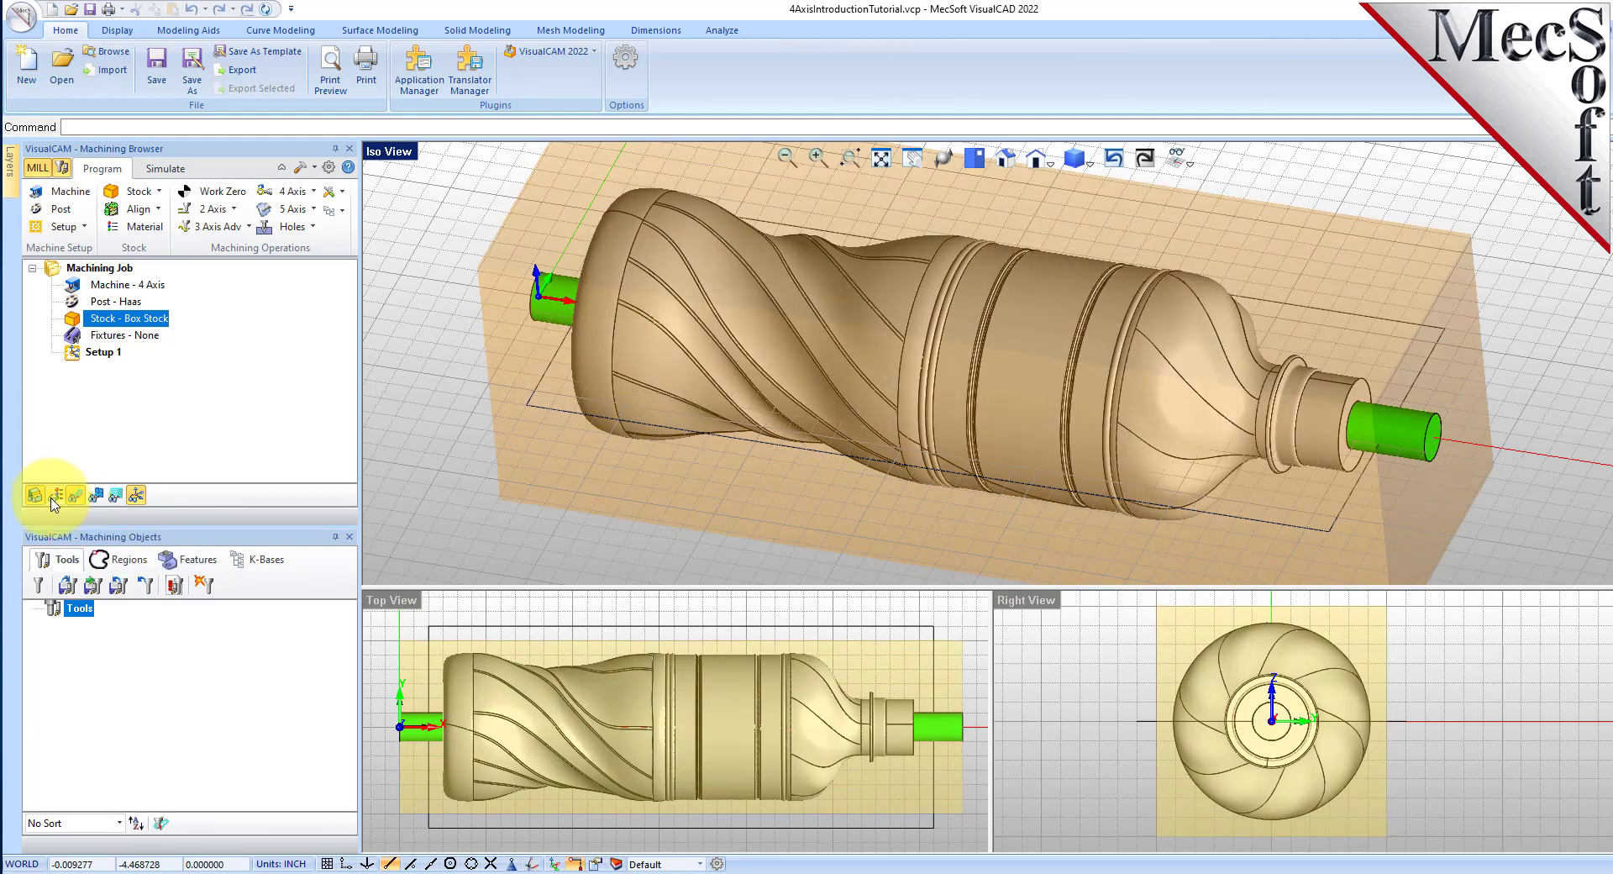
pyautogui.click(58, 496)
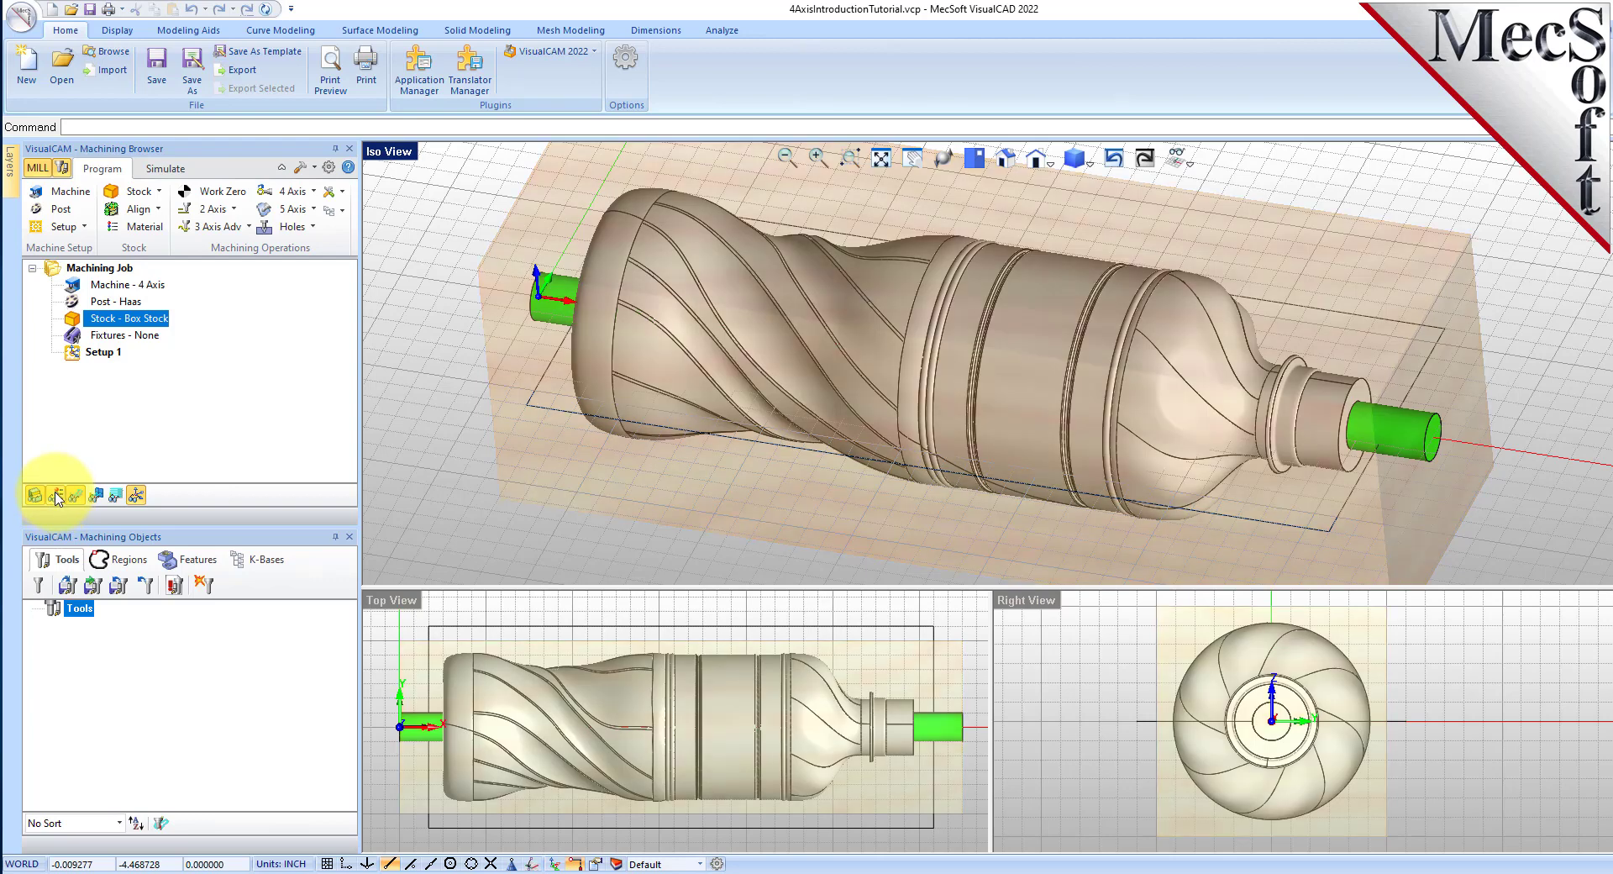
pyautogui.click(36, 496)
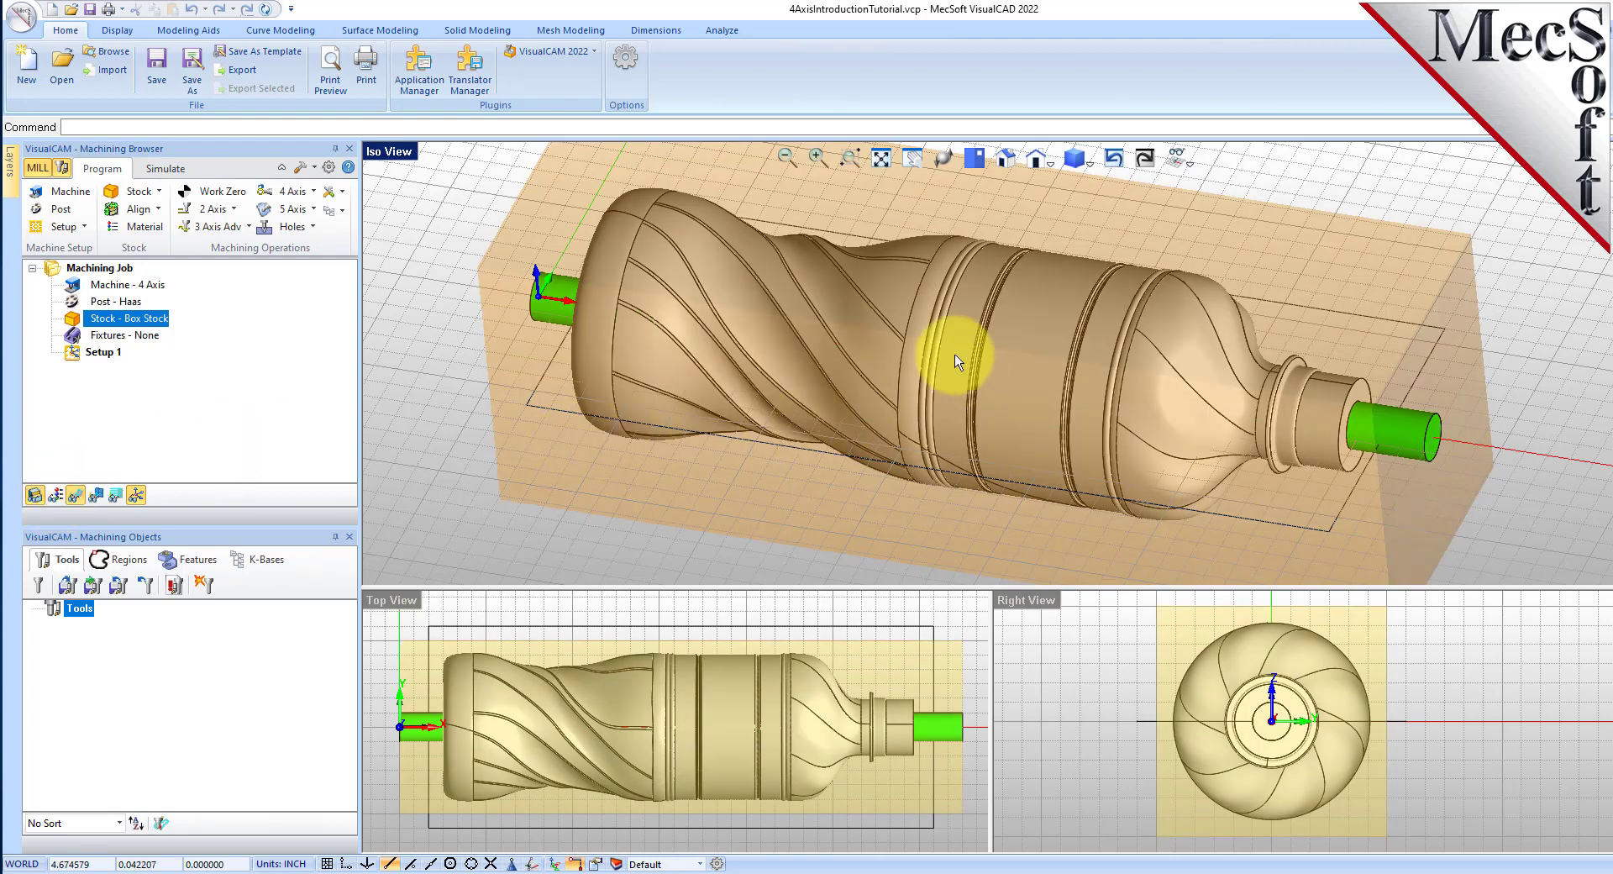
pyautogui.scroll(-2, 957, 351)
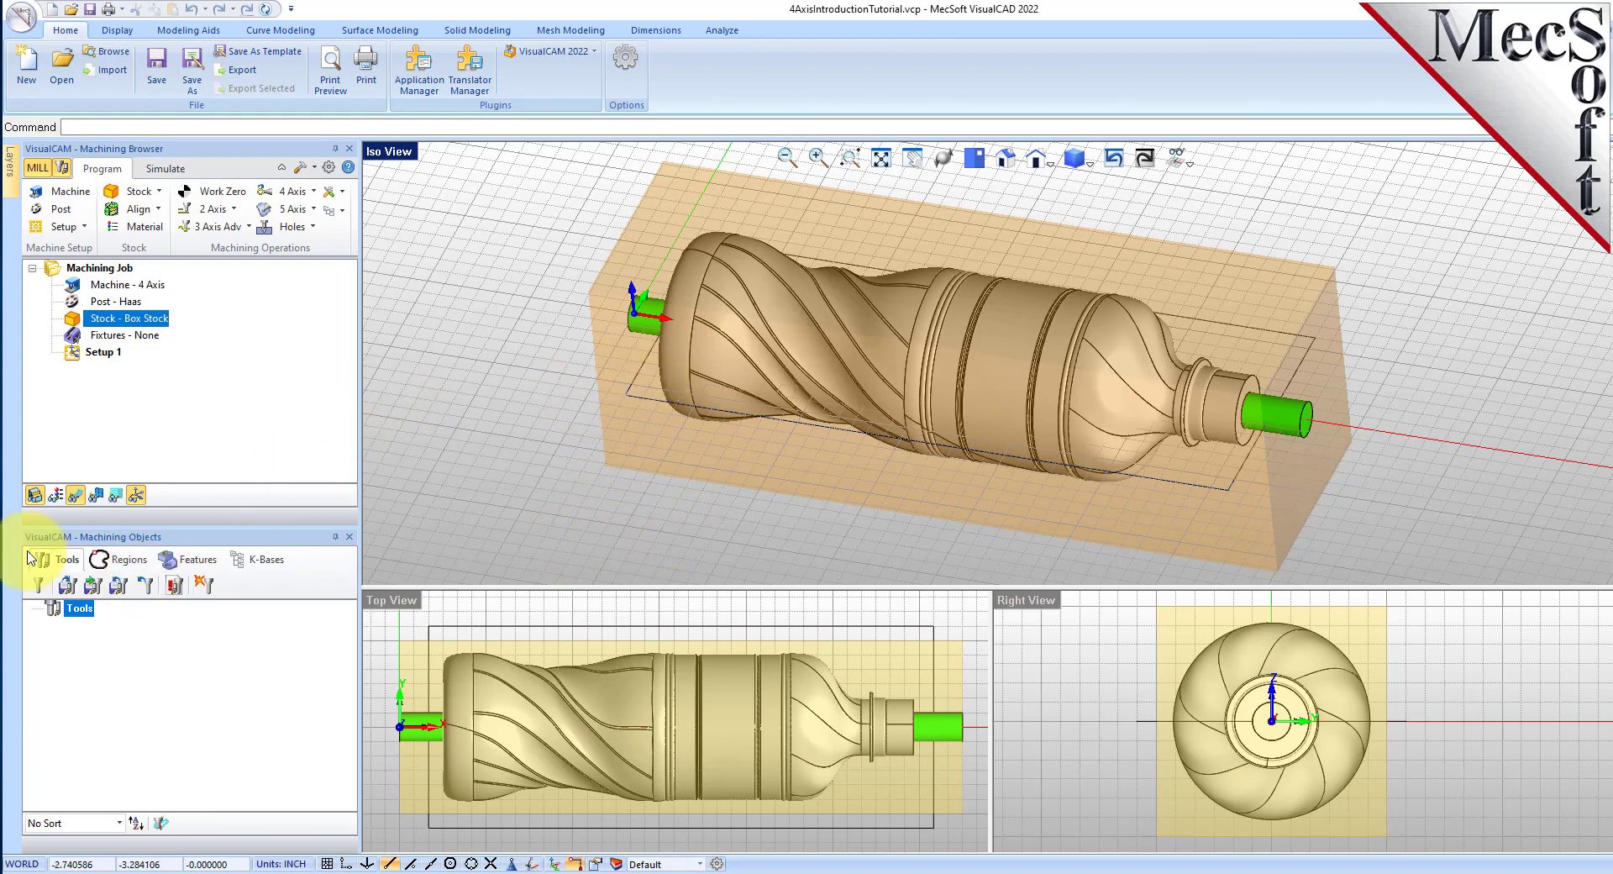
# Load the tool library from the knowledge base file 4AxisIntroductionTutorial.vkb.
pyautogui.click(67, 586)
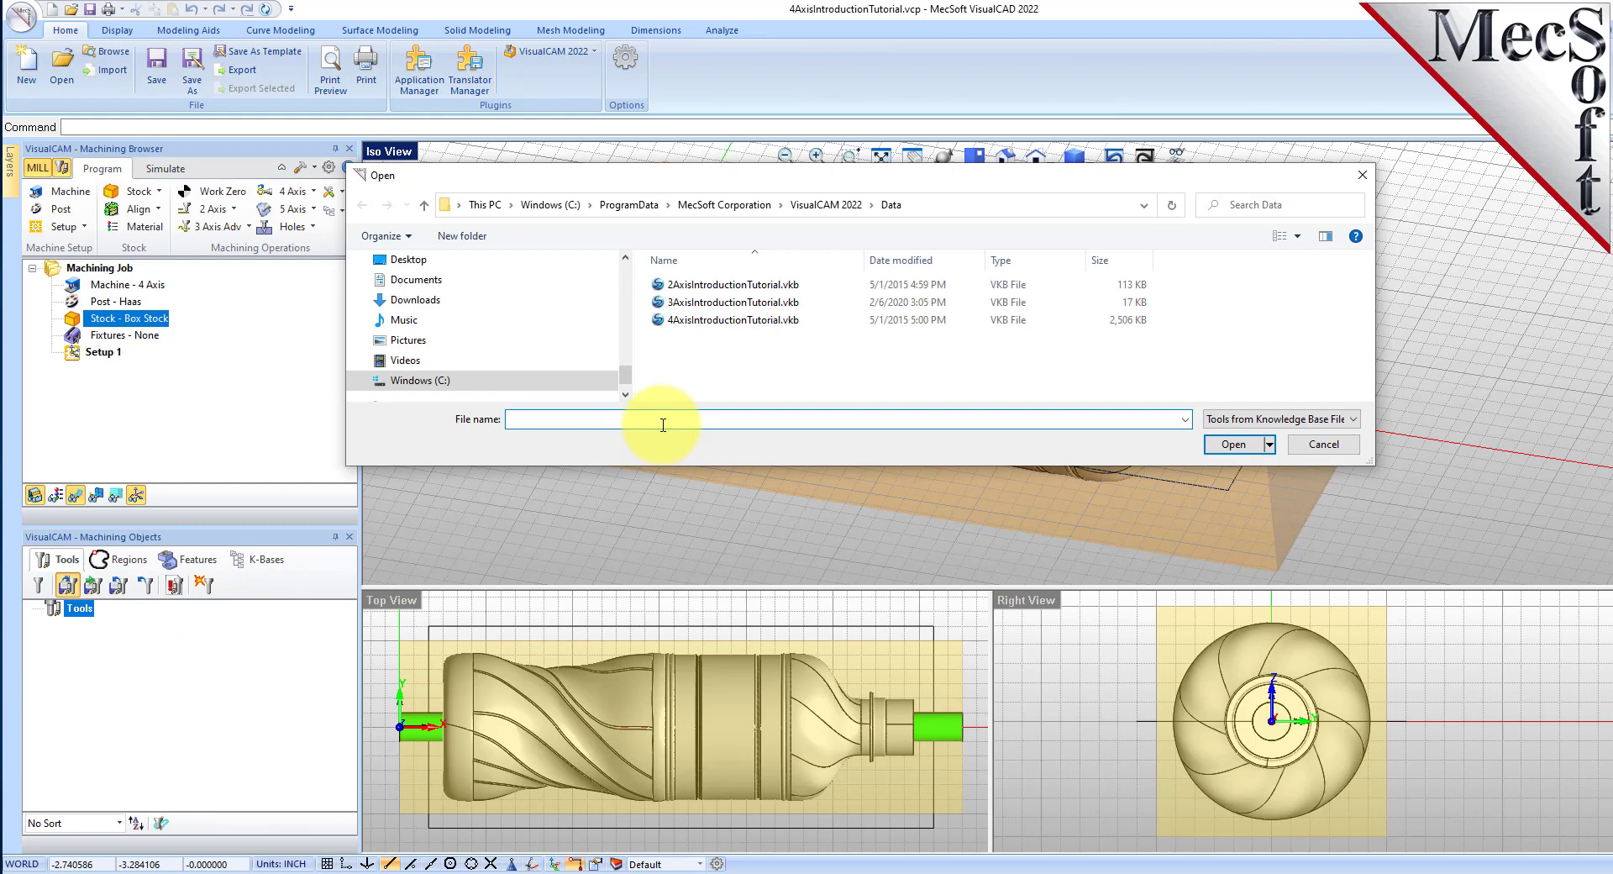
pyautogui.click(700, 323)
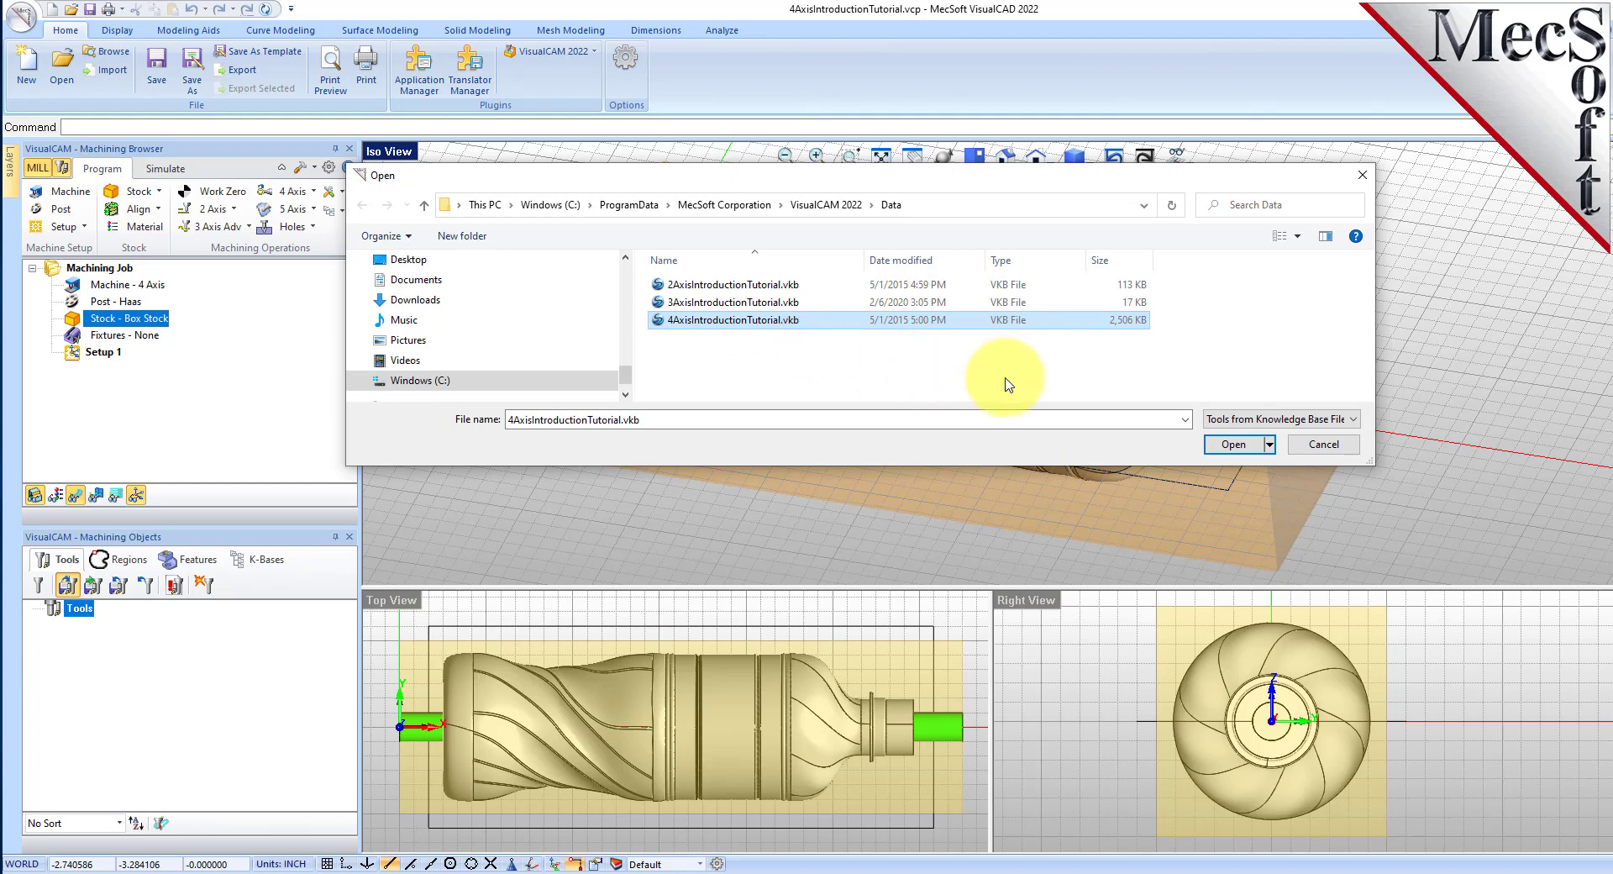
pyautogui.click(1237, 446)
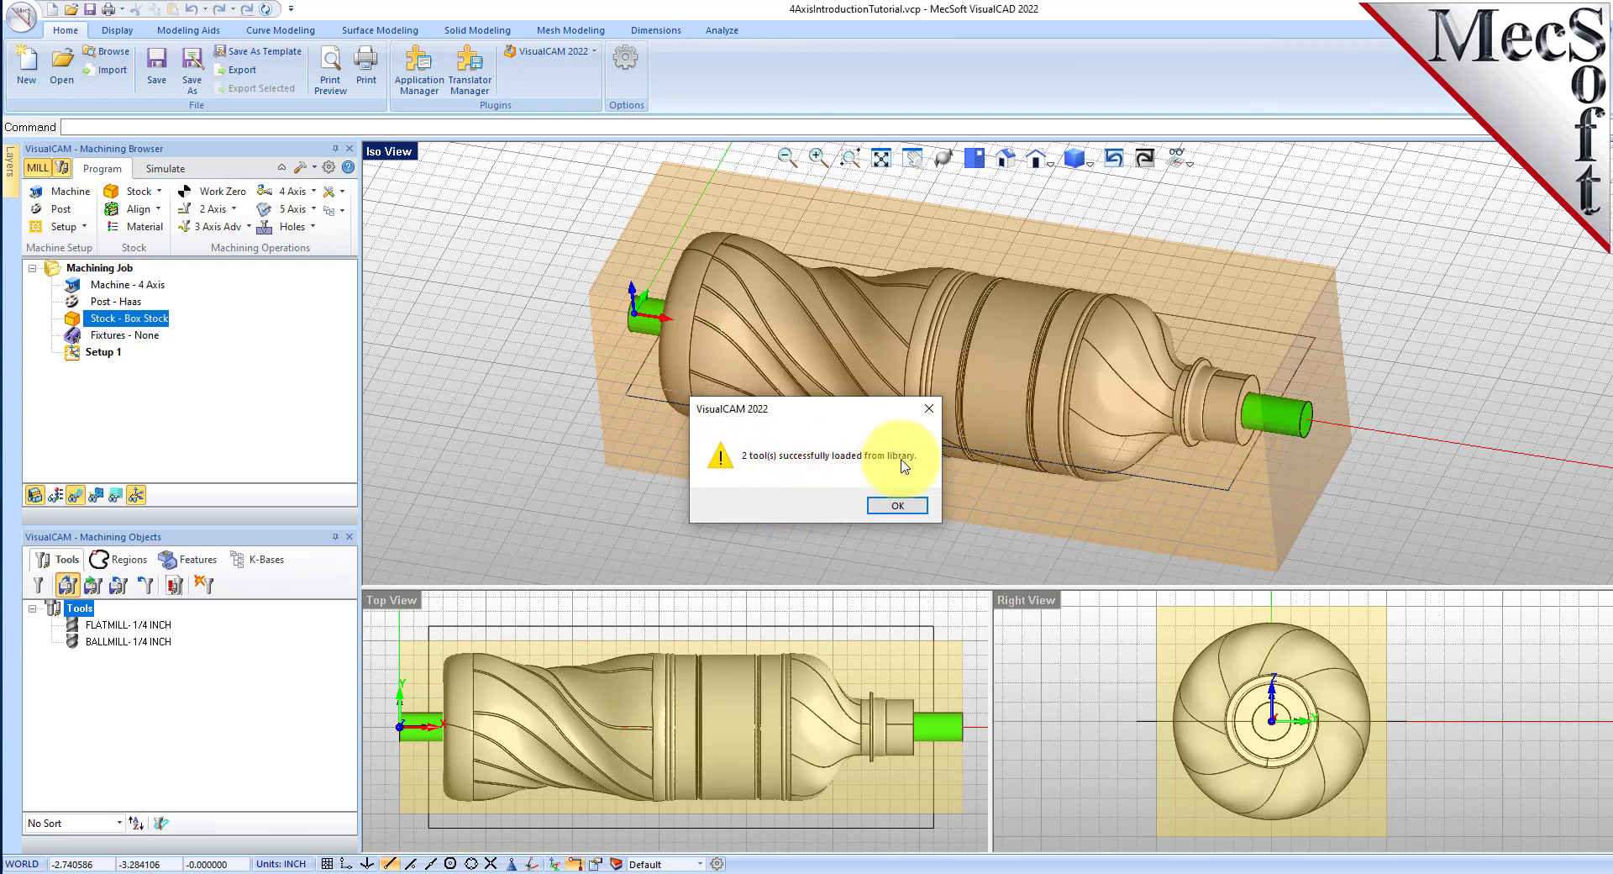
pyautogui.click(902, 505)
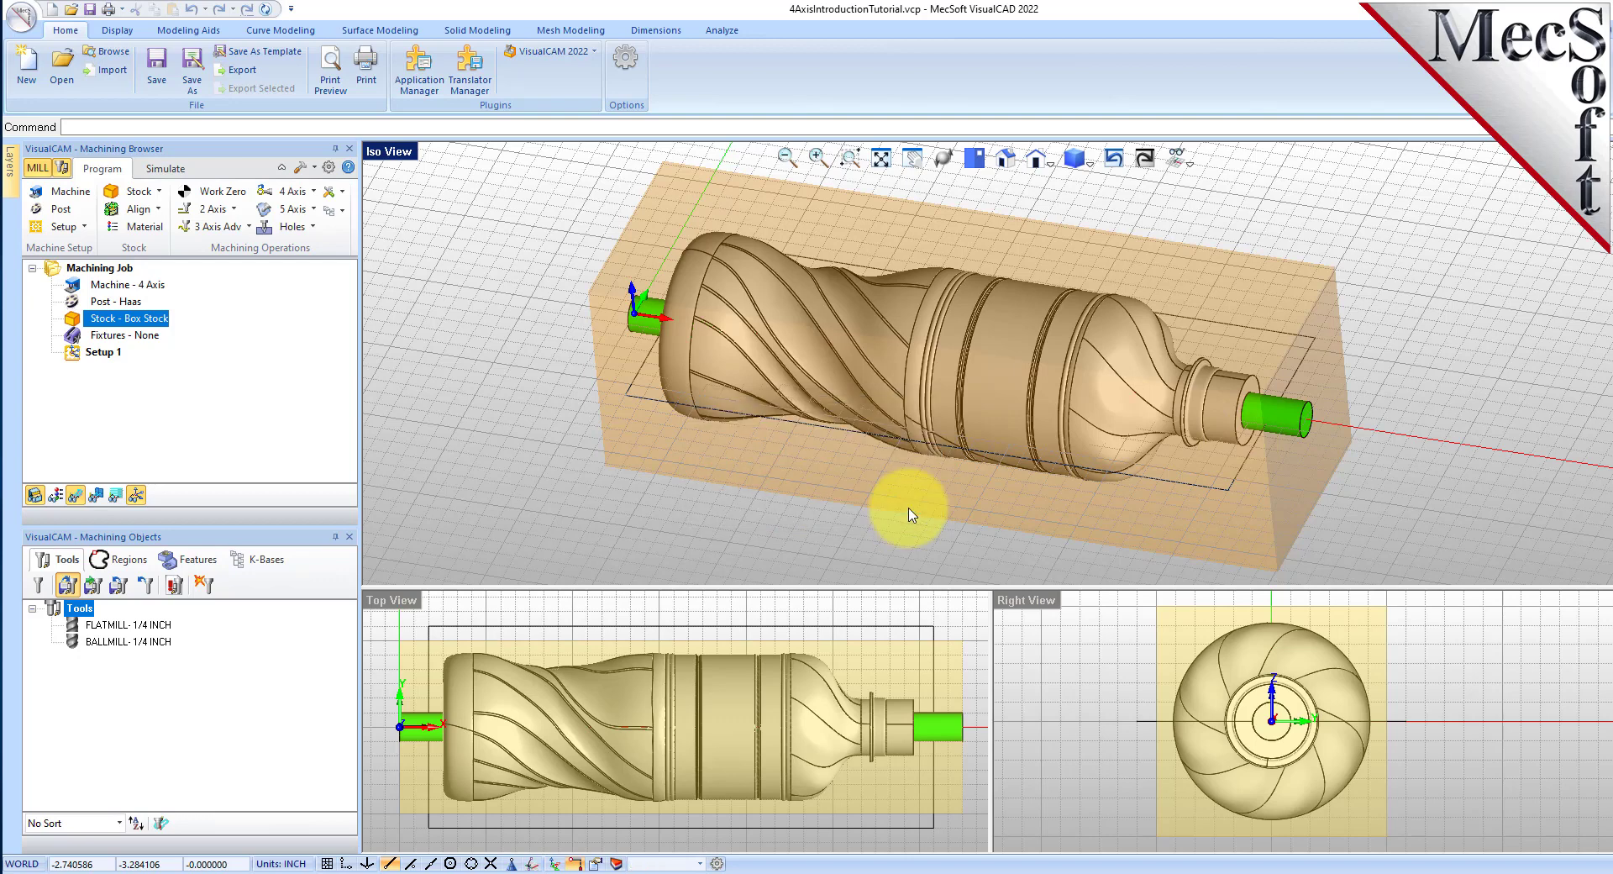
# Review the properties and the feeds and speeds of the loaded 1/4 inch ball mill and flat mill.
pyautogui.click(141, 625)
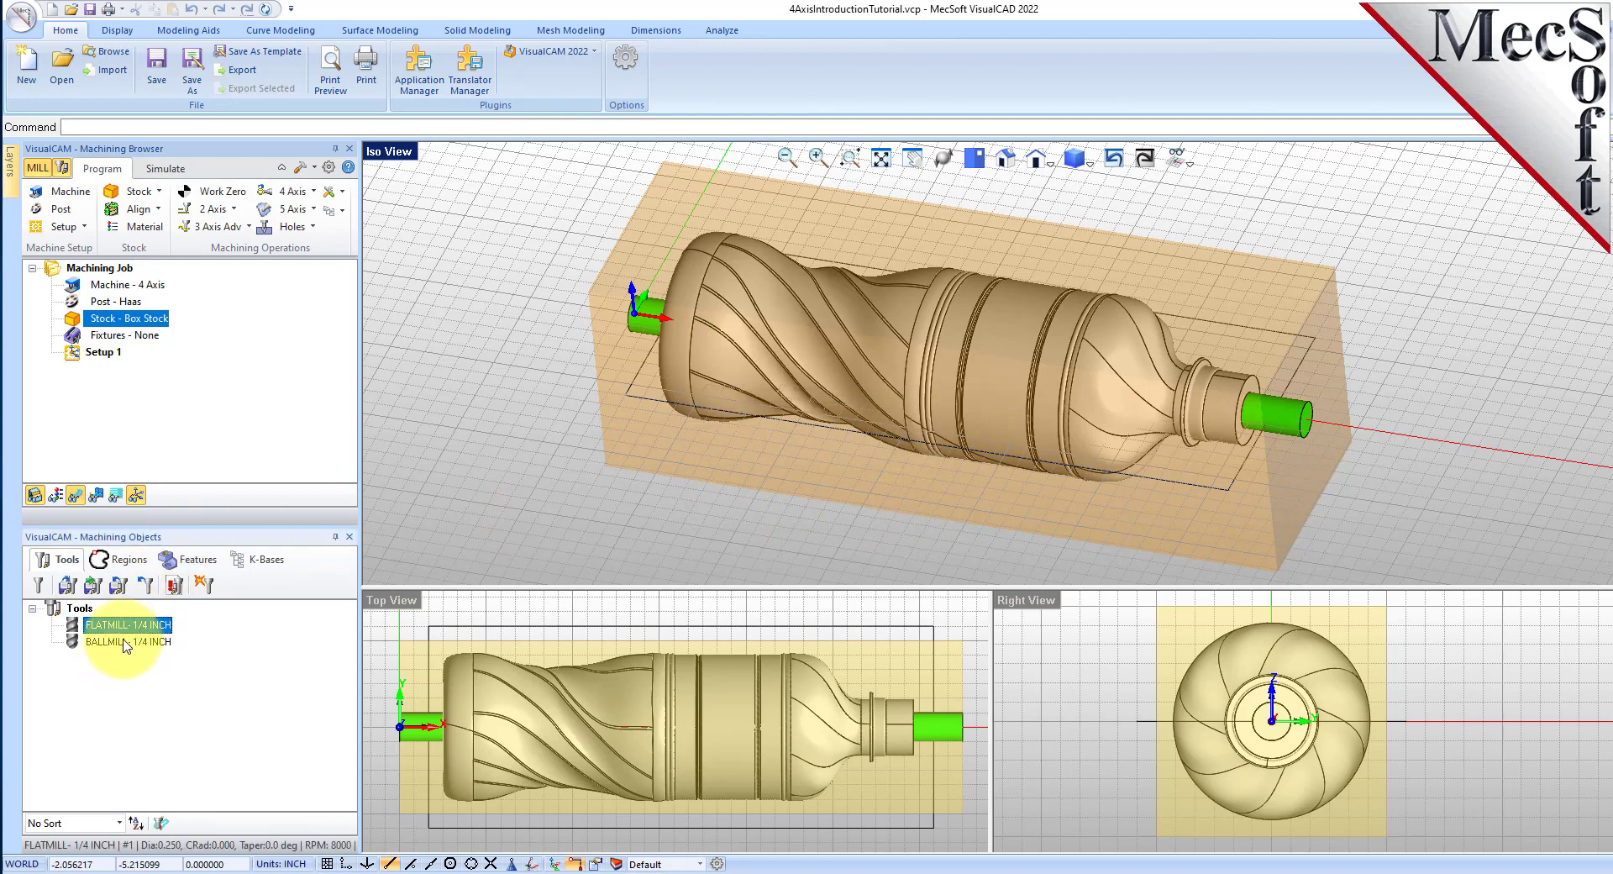
pyautogui.click(126, 643)
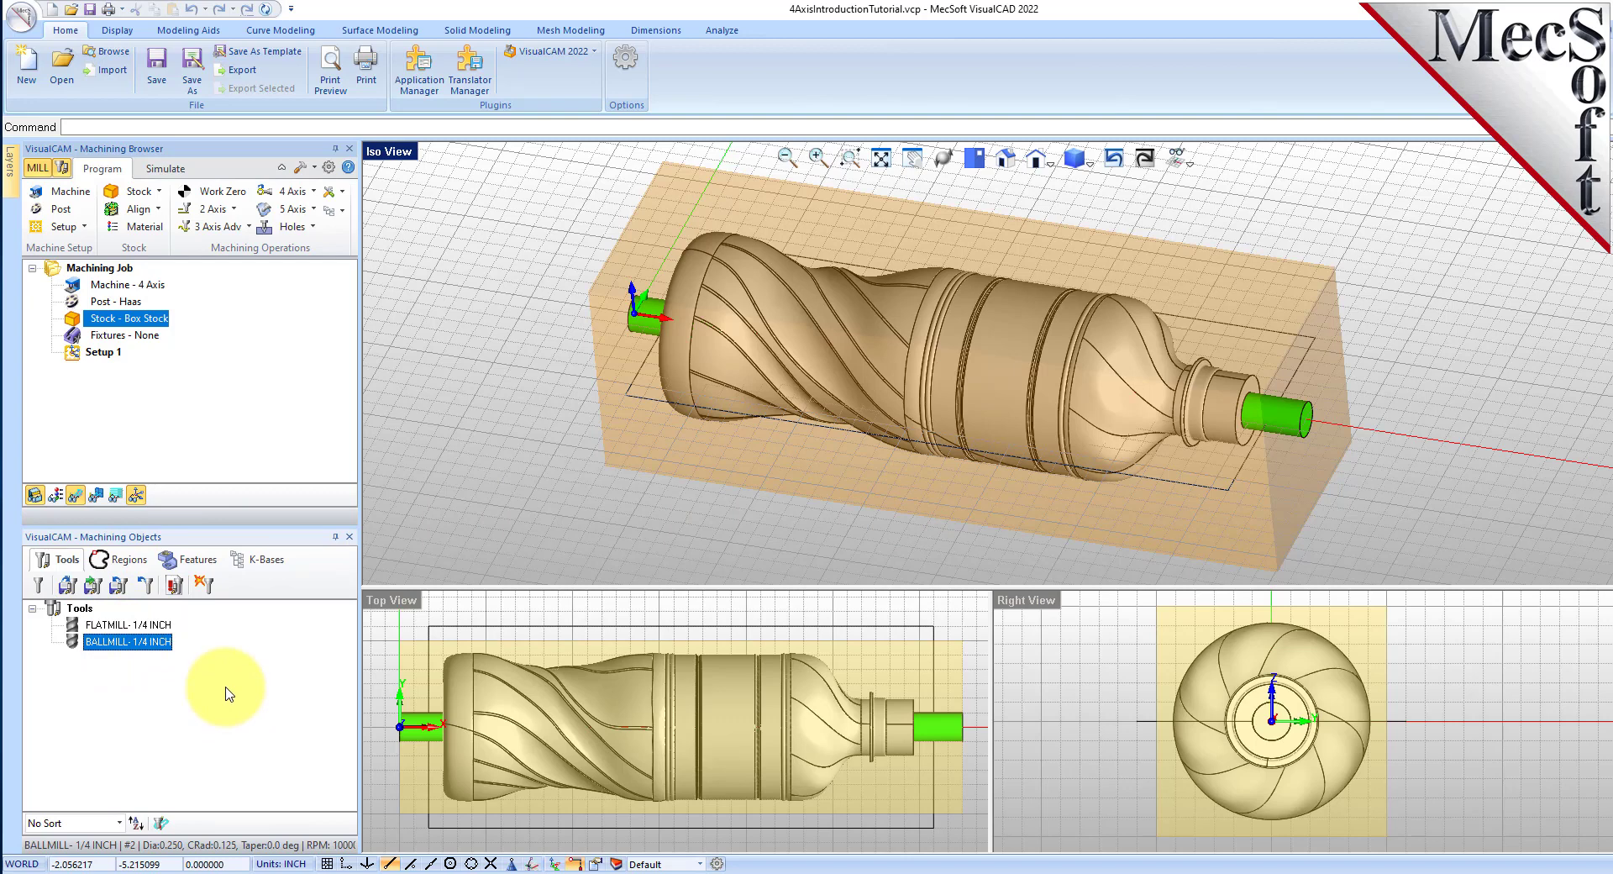
pyautogui.doubleClick(72, 643)
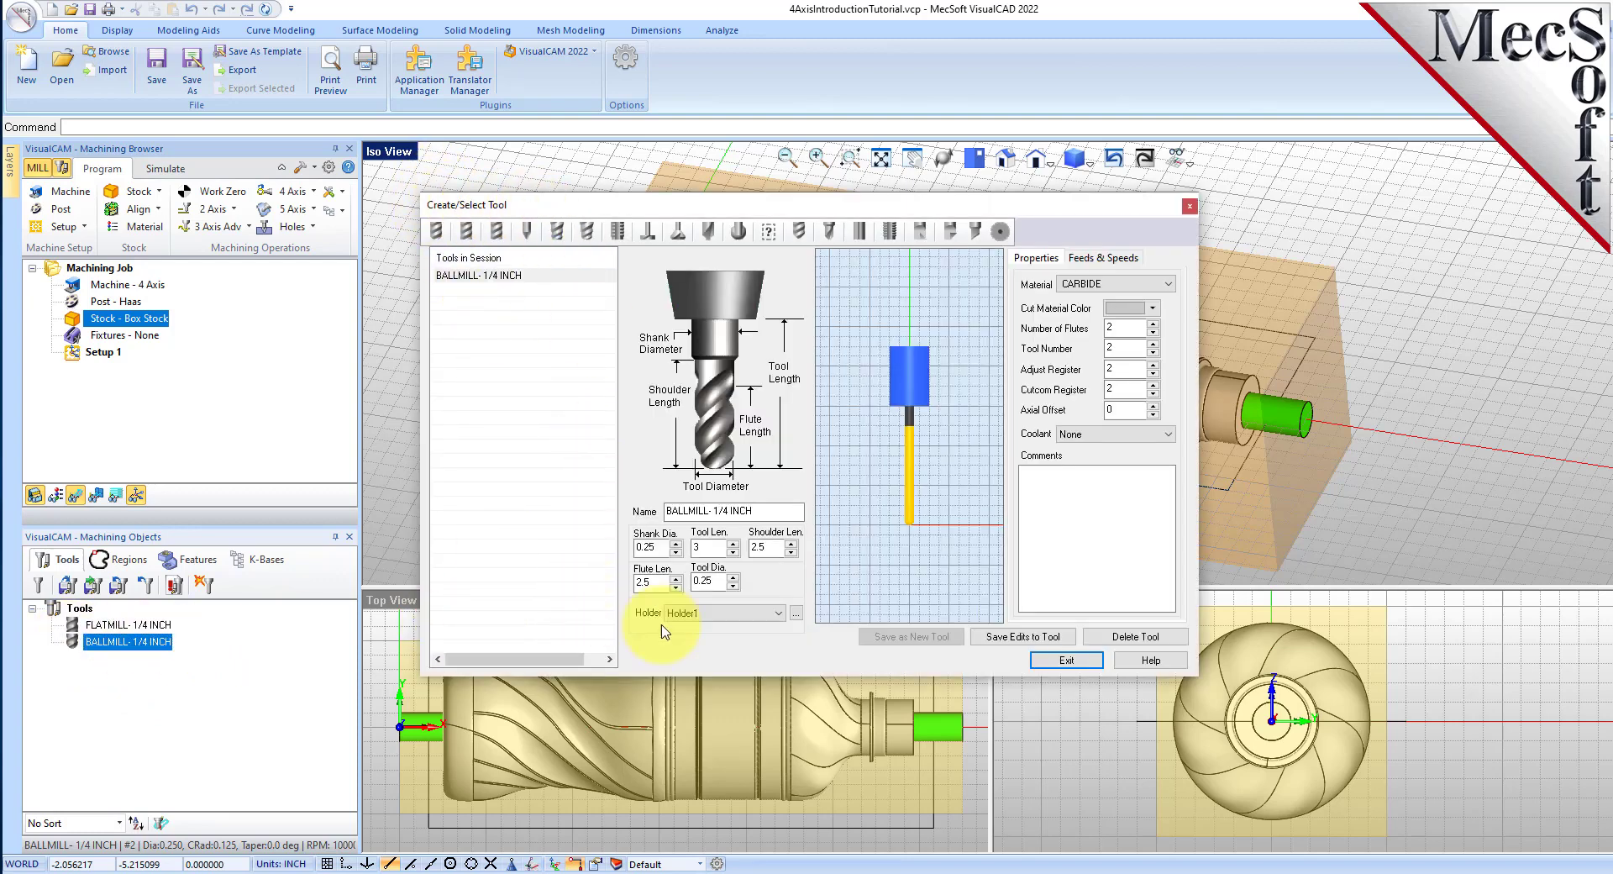
pyautogui.click(1107, 258)
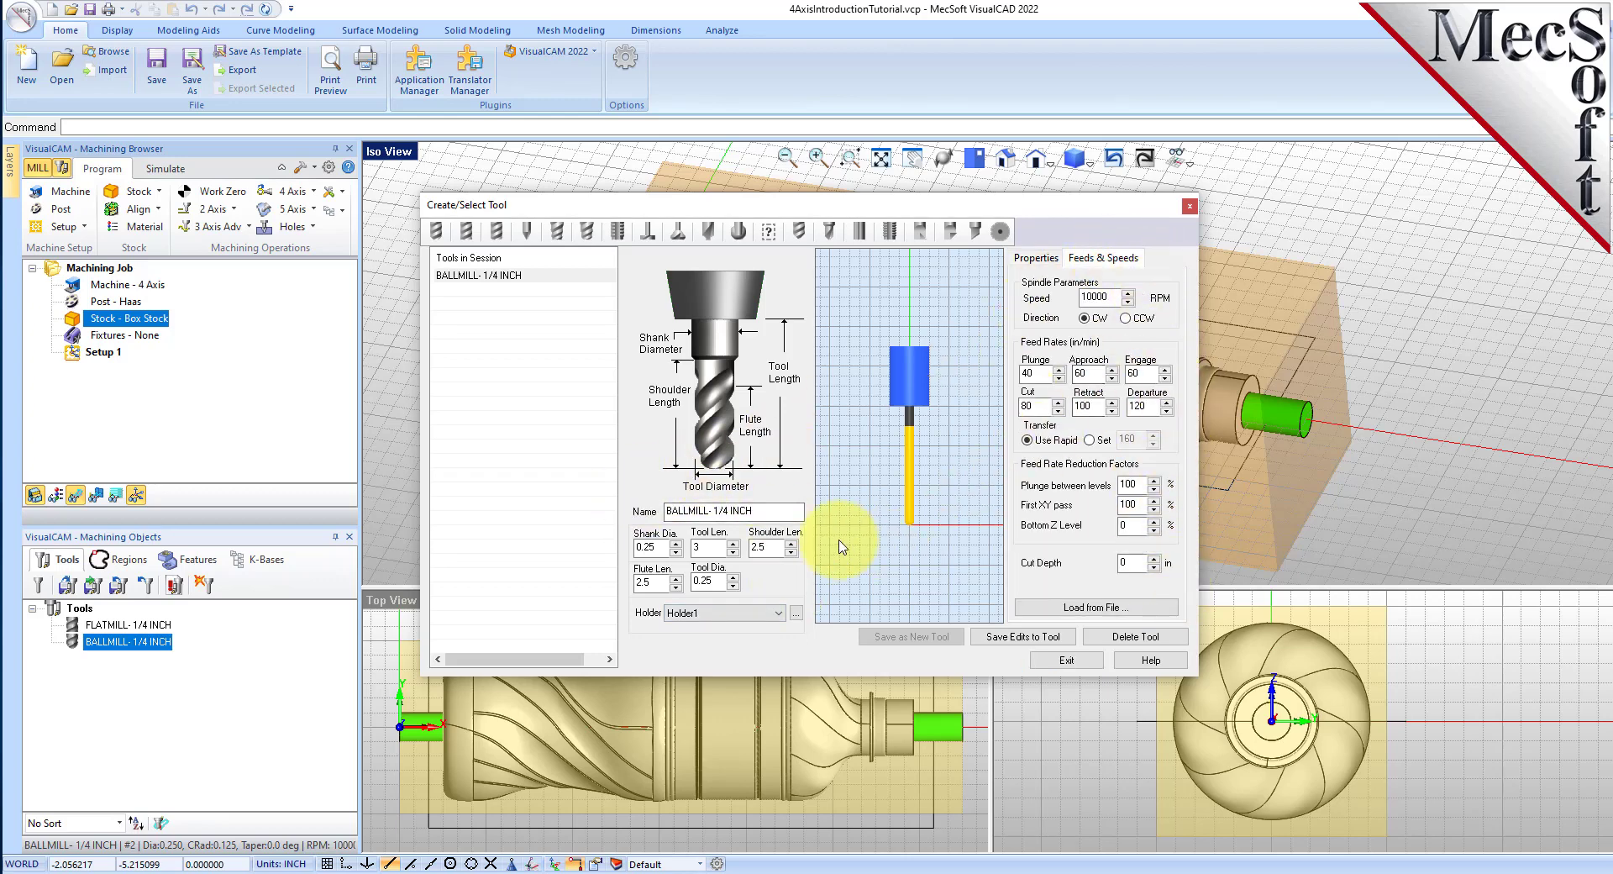
pyautogui.click(466, 231)
pyautogui.click(487, 277)
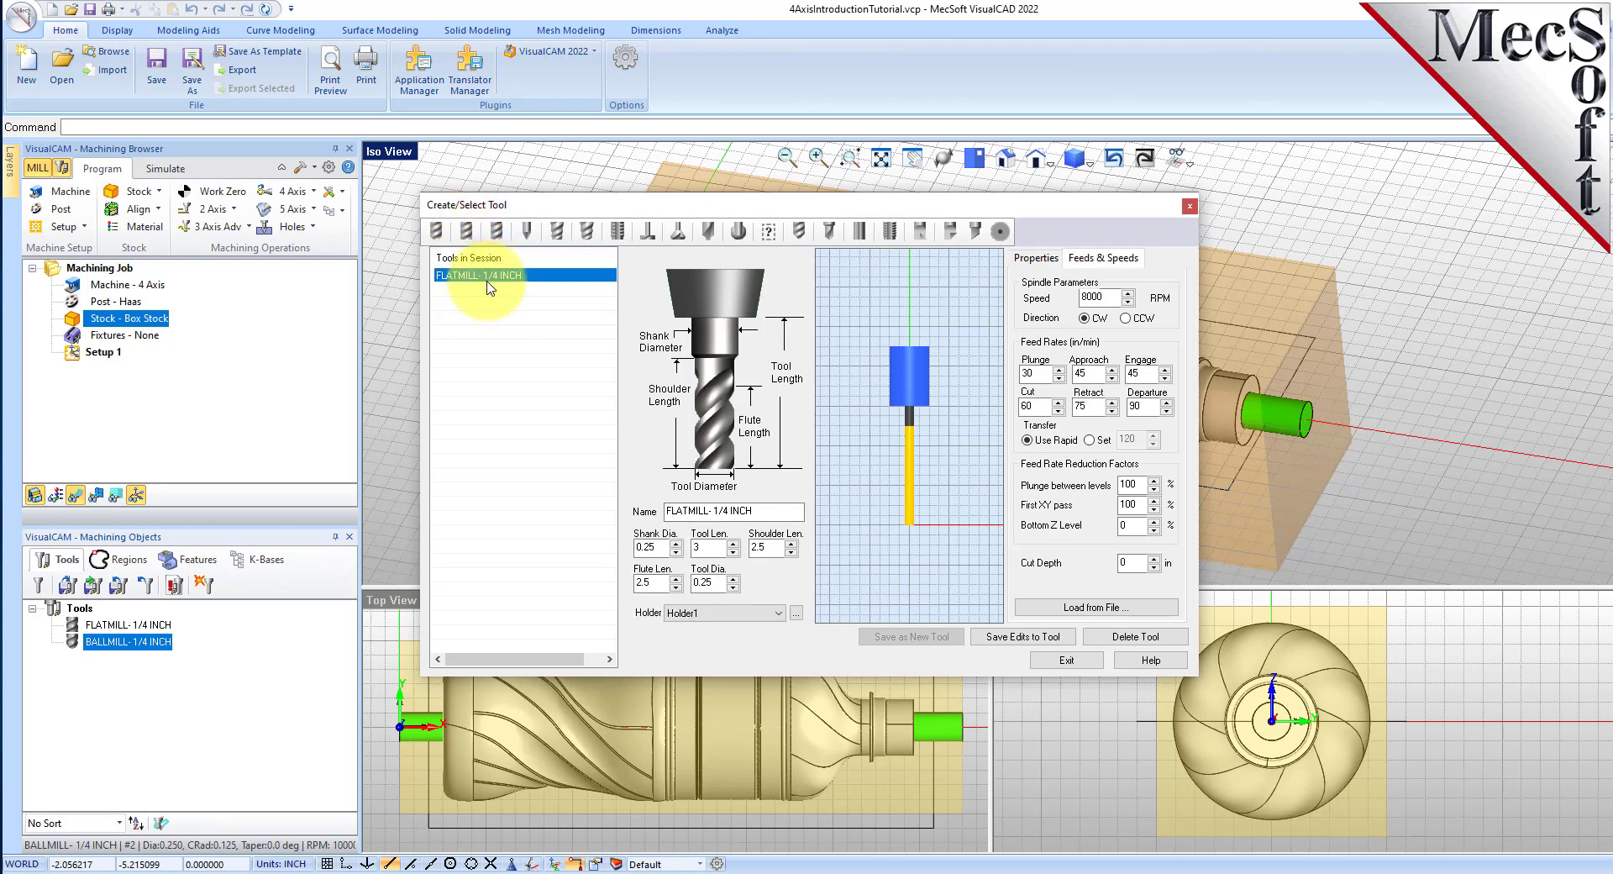
pyautogui.click(435, 231)
pyautogui.click(507, 279)
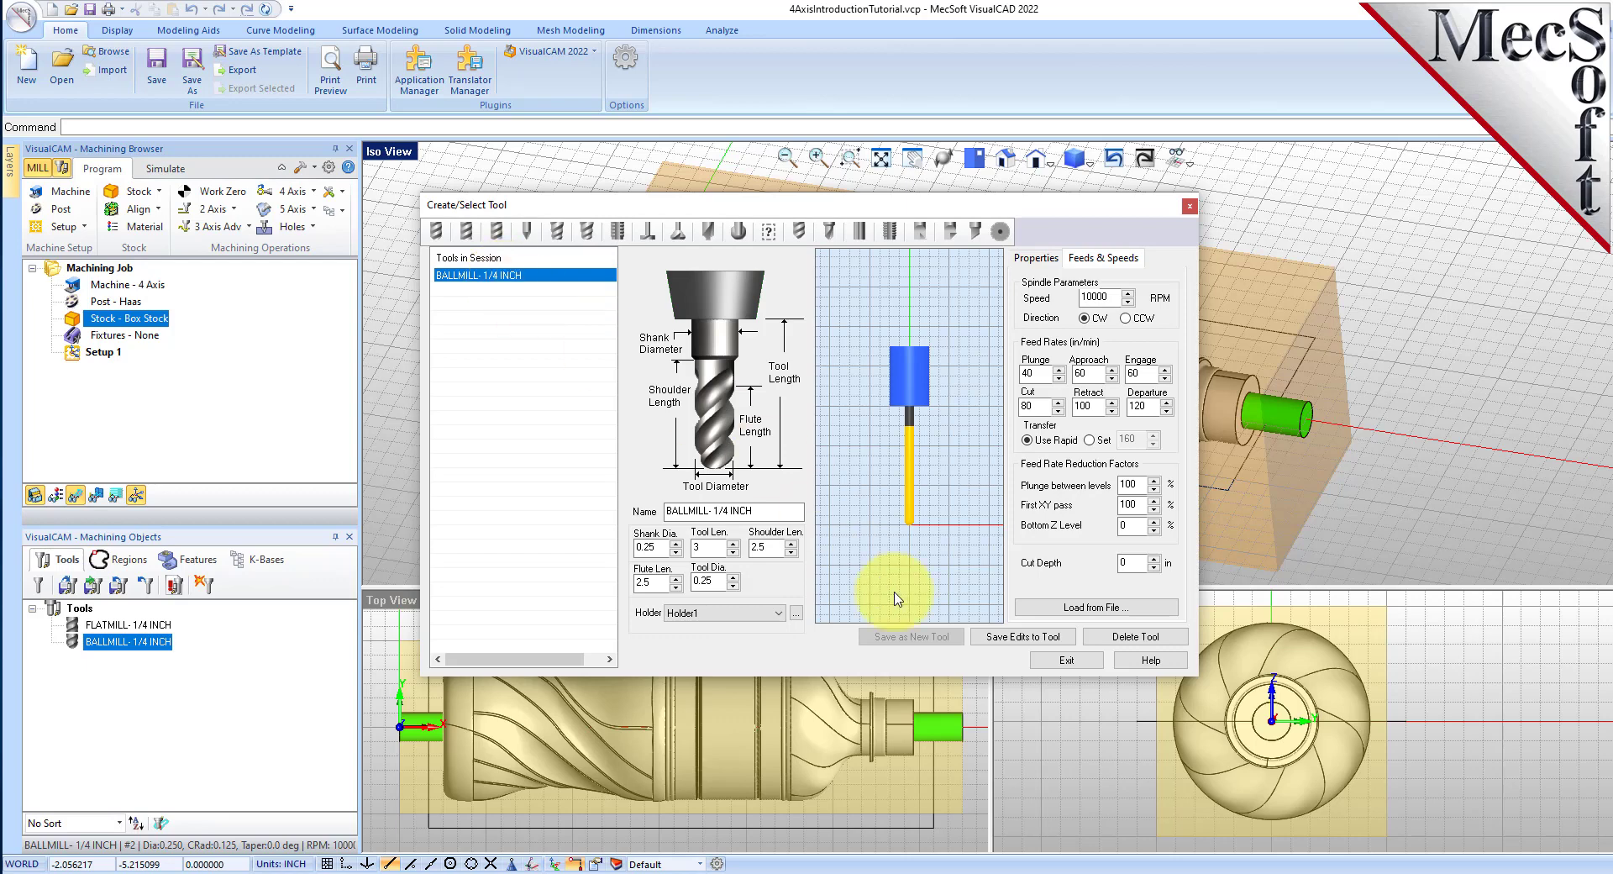
pyautogui.click(1066, 660)
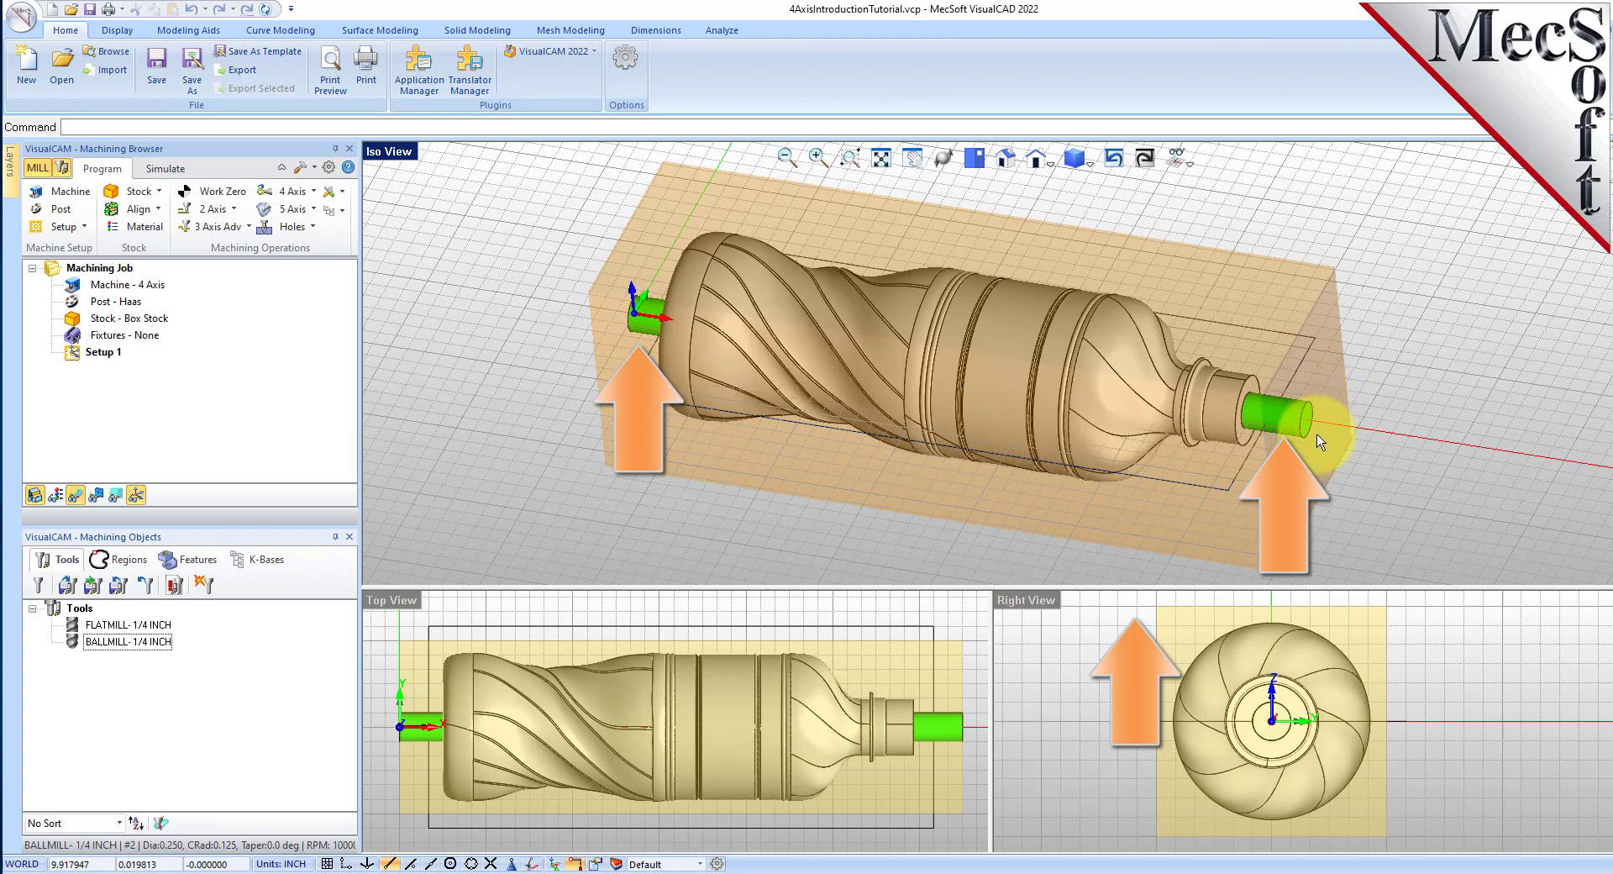
# Examine the green support cylinders at both bottle ends and the rectangular containment curve in the Iso and Top views.
pyautogui.scroll(3, 854, 361)
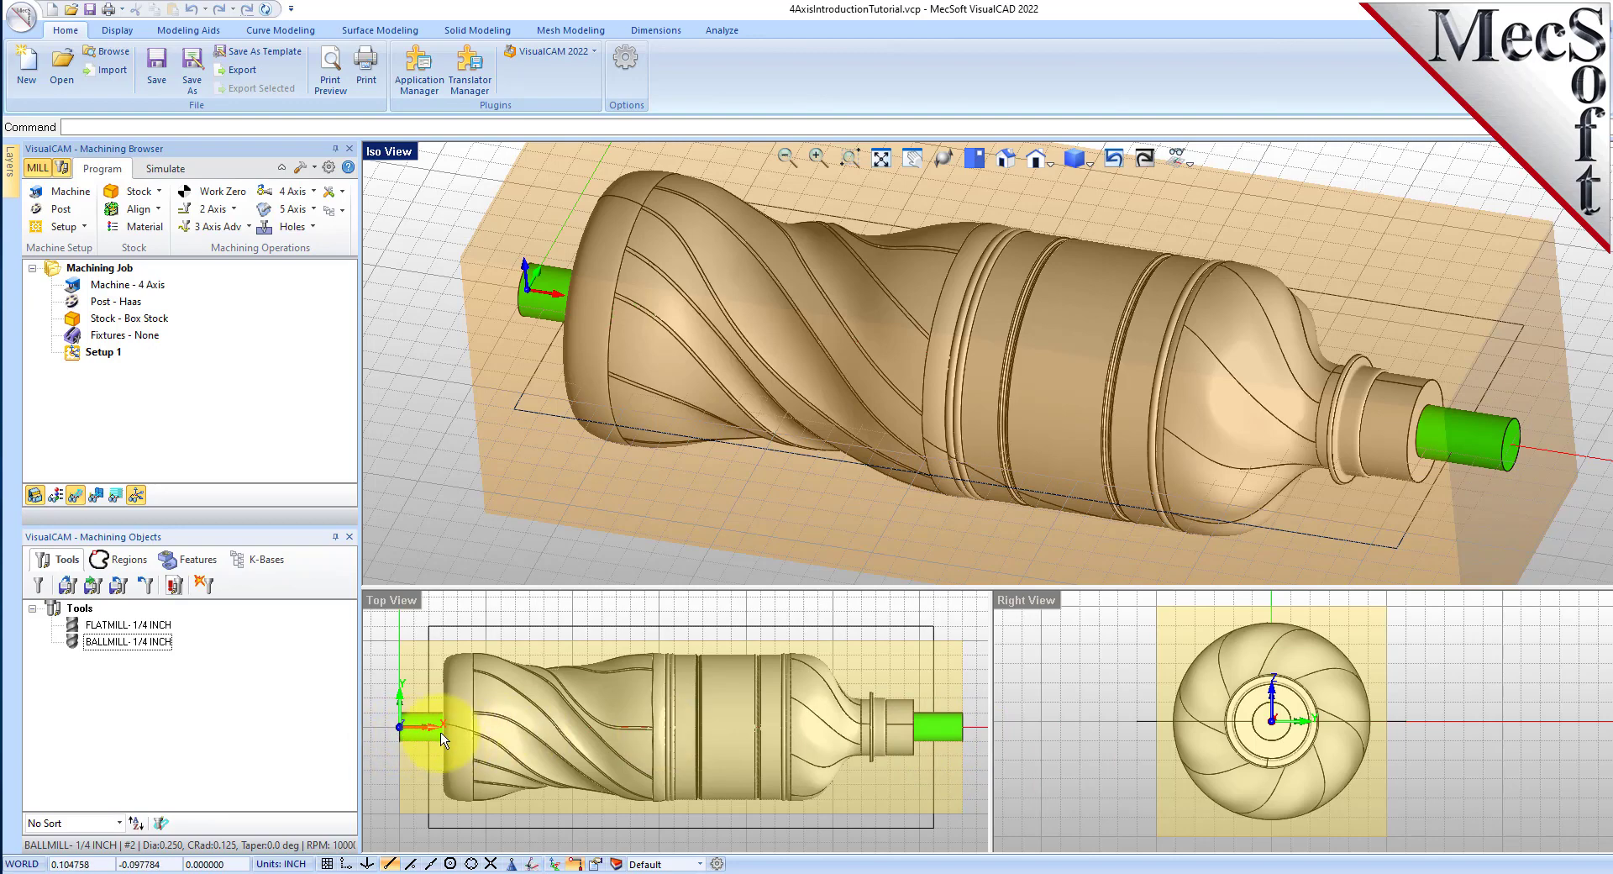
pyautogui.scroll(1, 1057, 386)
pyautogui.scroll(-5, 931, 370)
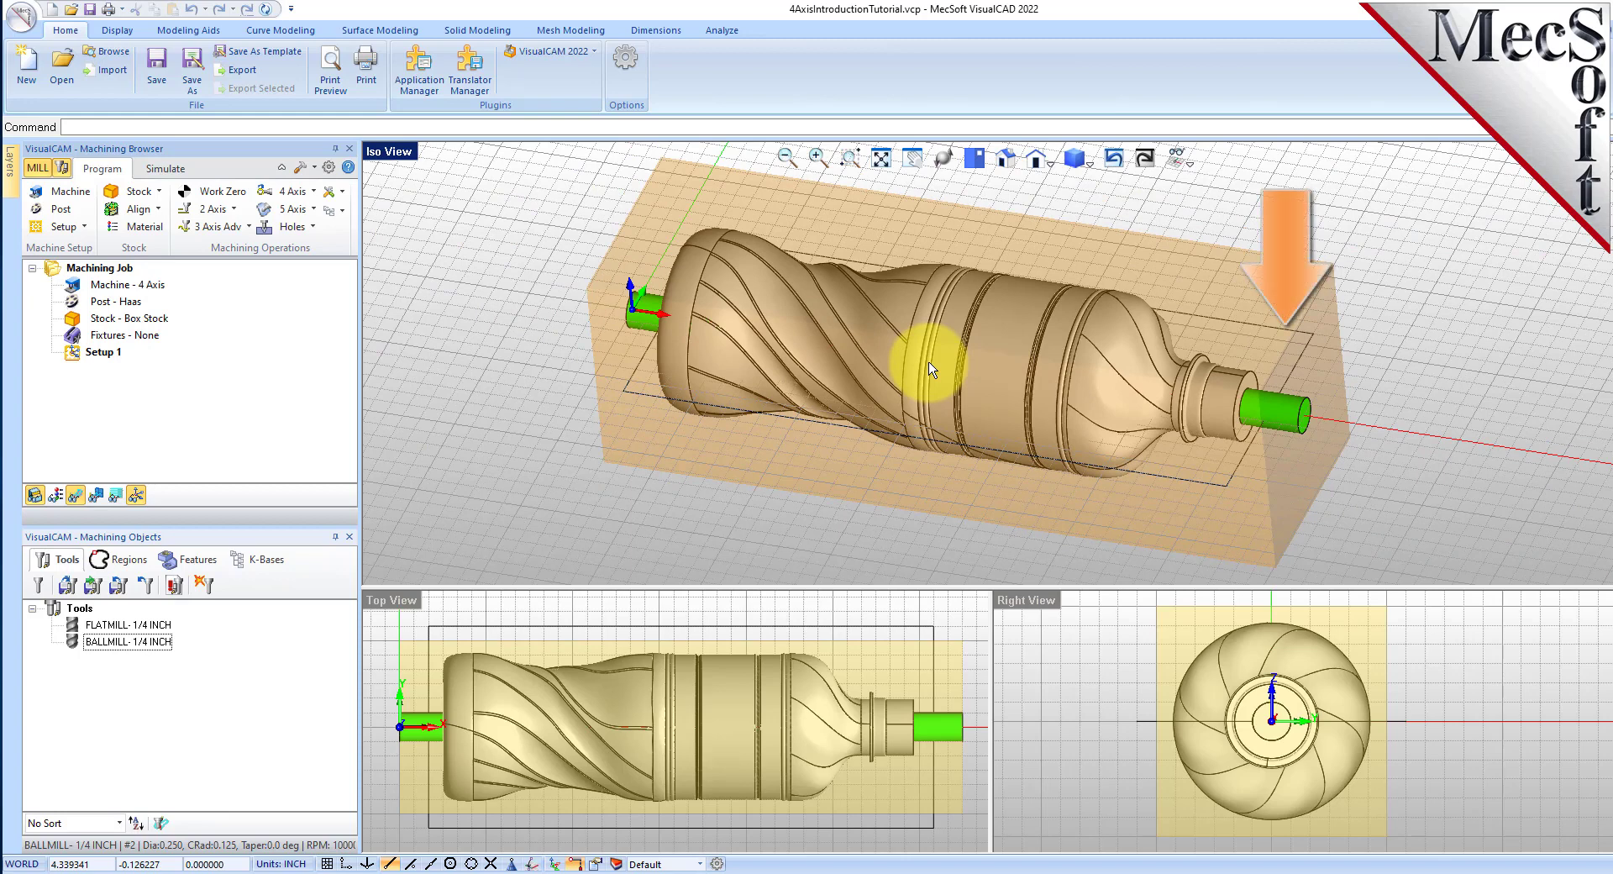
pyautogui.click(1172, 483)
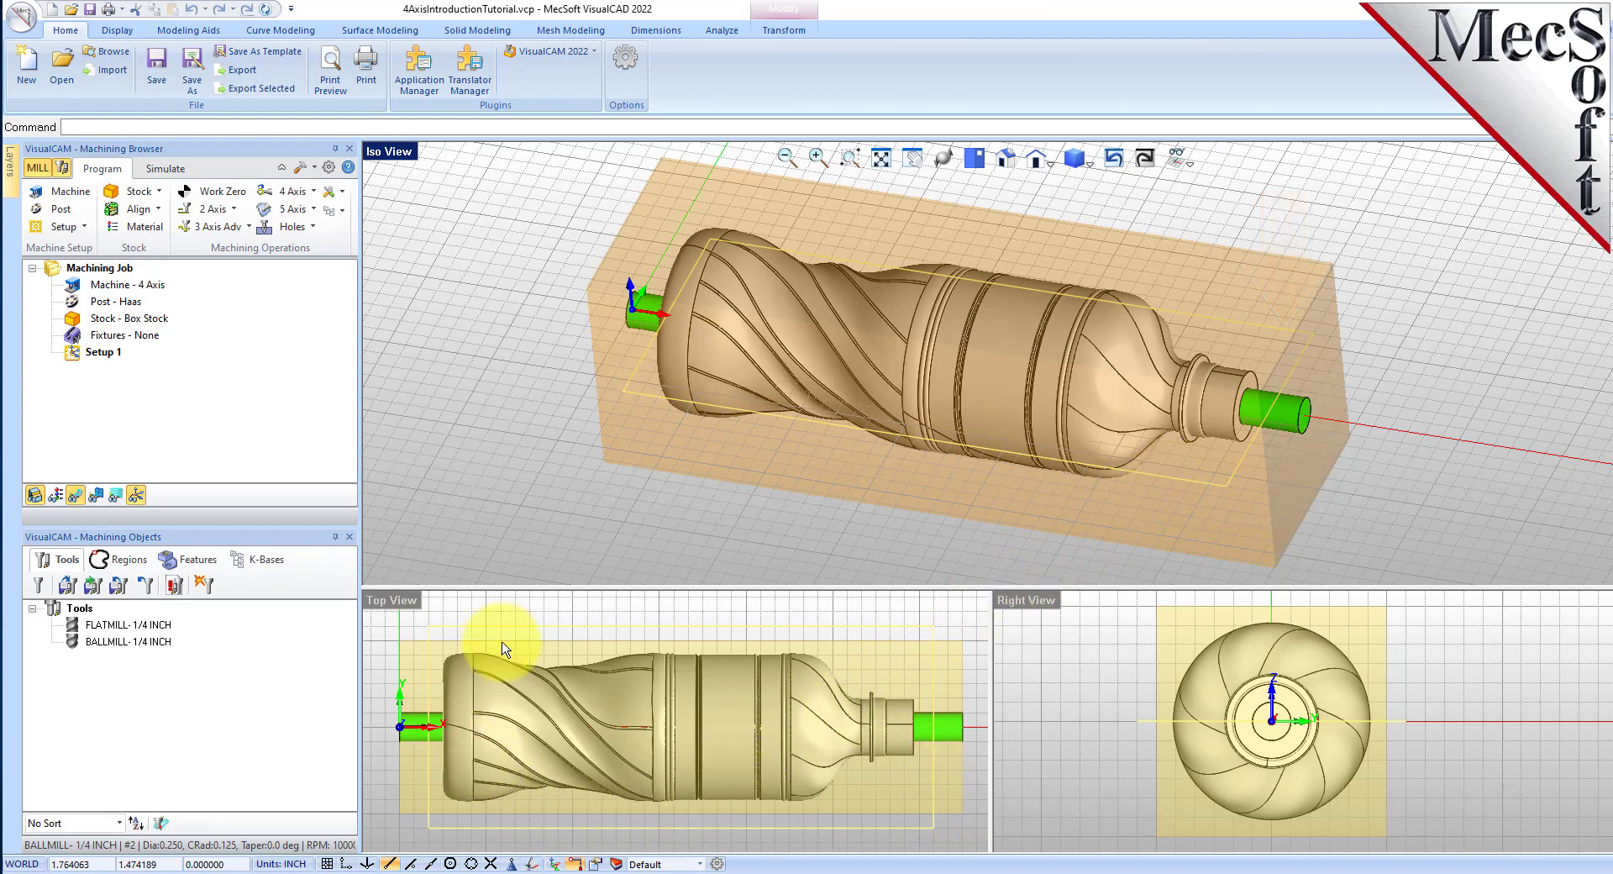
pyautogui.click(510, 611)
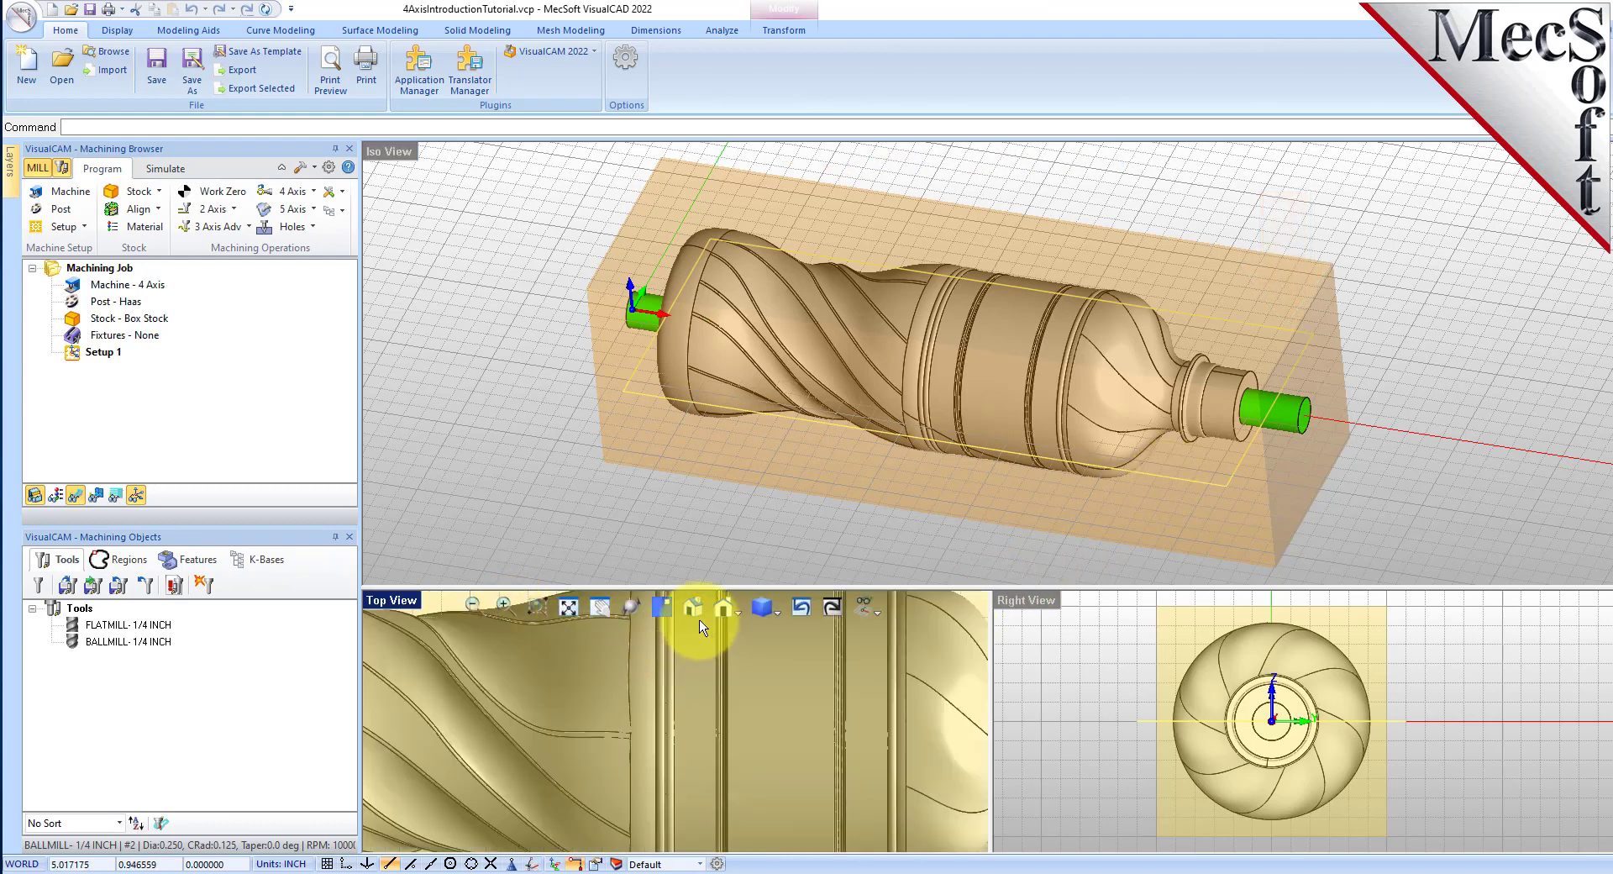
pyautogui.scroll(-3, 737, 672)
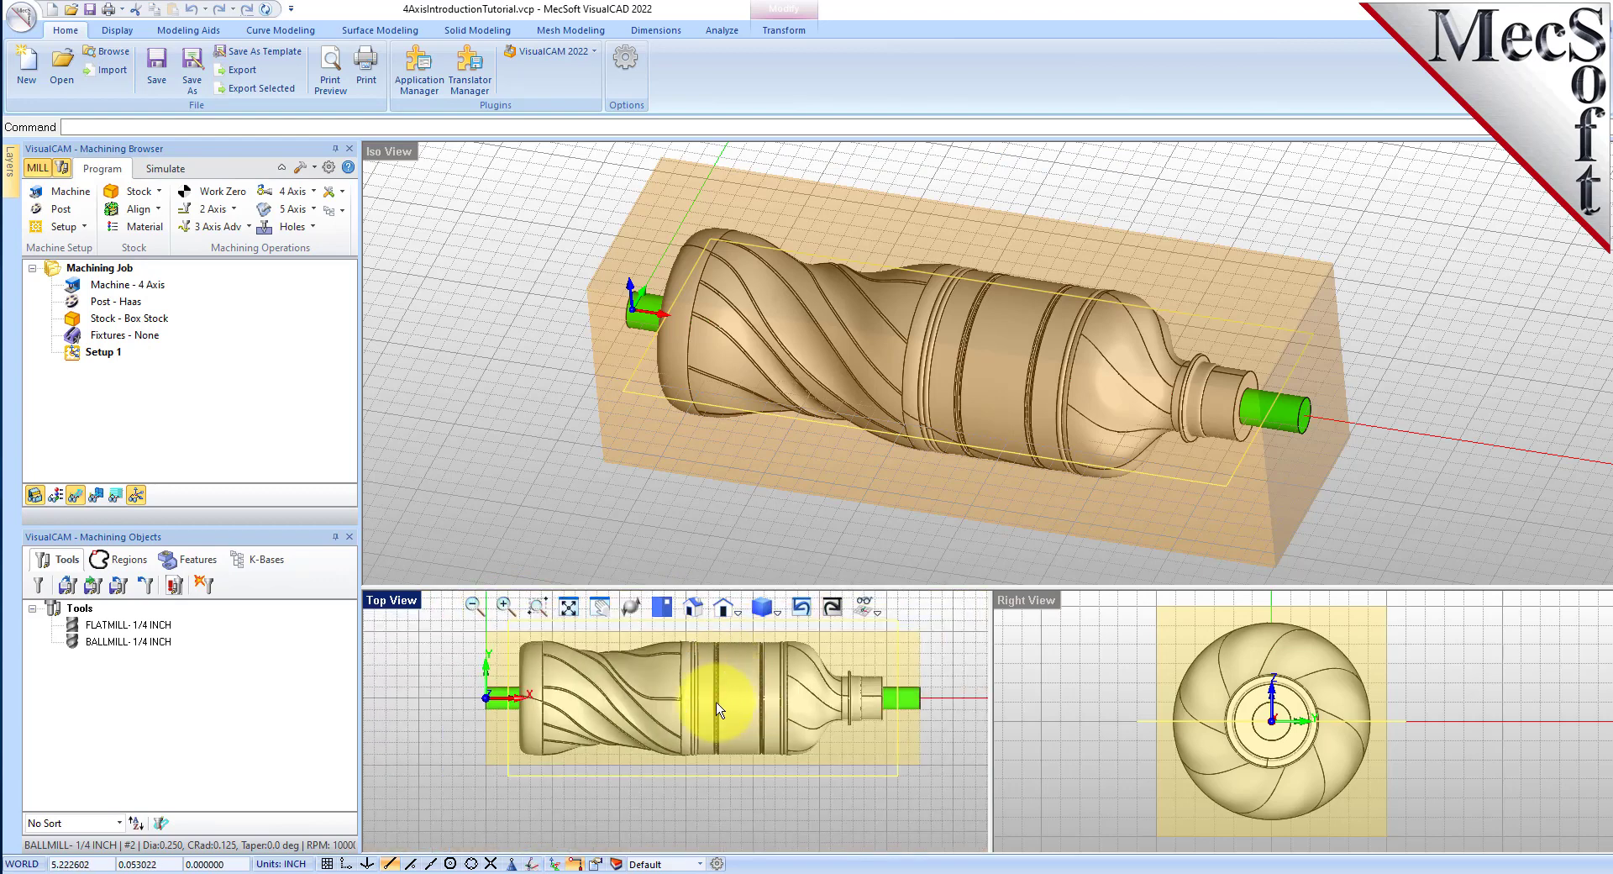
pyautogui.scroll(-1, 706, 647)
pyautogui.scroll(2, 692, 640)
pyautogui.click(918, 655)
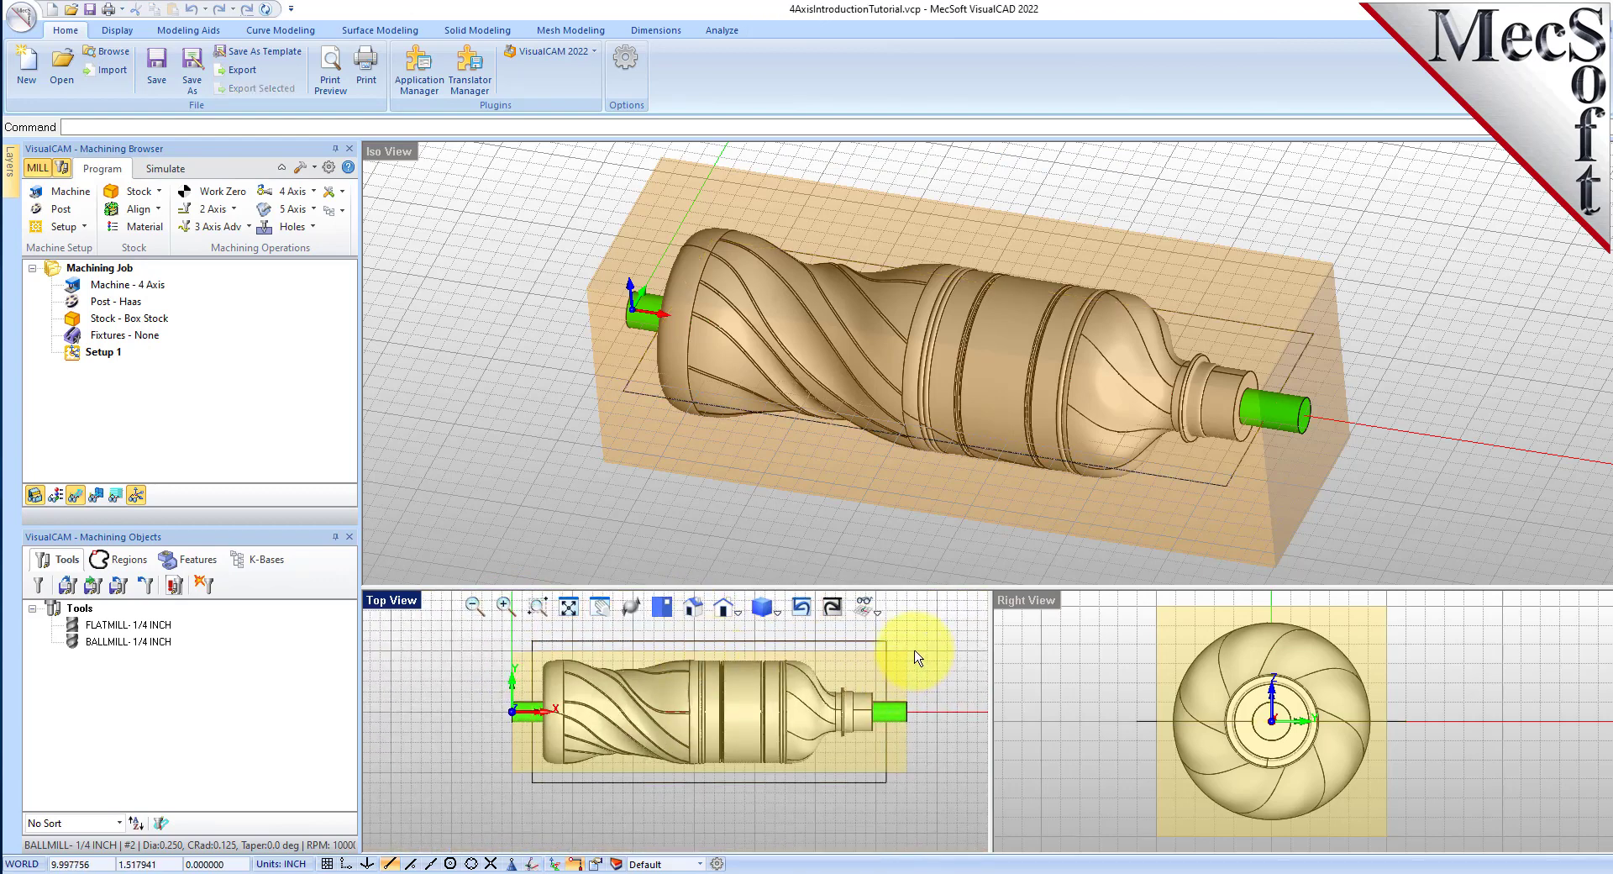
pyautogui.scroll(1, 706, 649)
pyautogui.scroll(2, 808, 693)
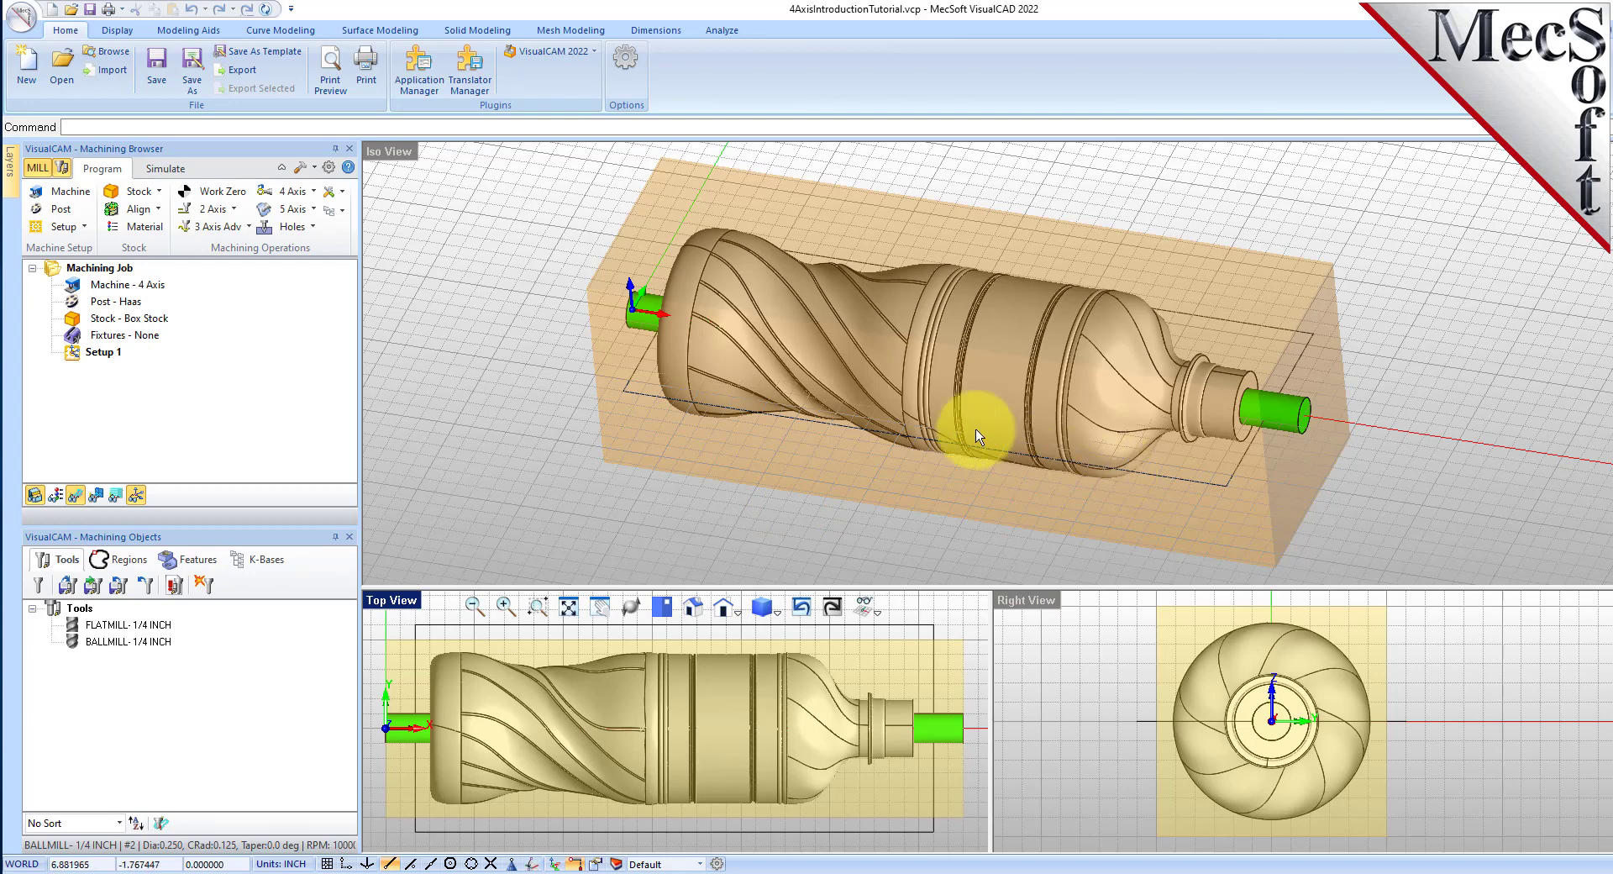
# Start a 3-axis Horizontal Roughing operation under Setup 1 and review its start point, part surface and part region options.
pyautogui.click(104, 353)
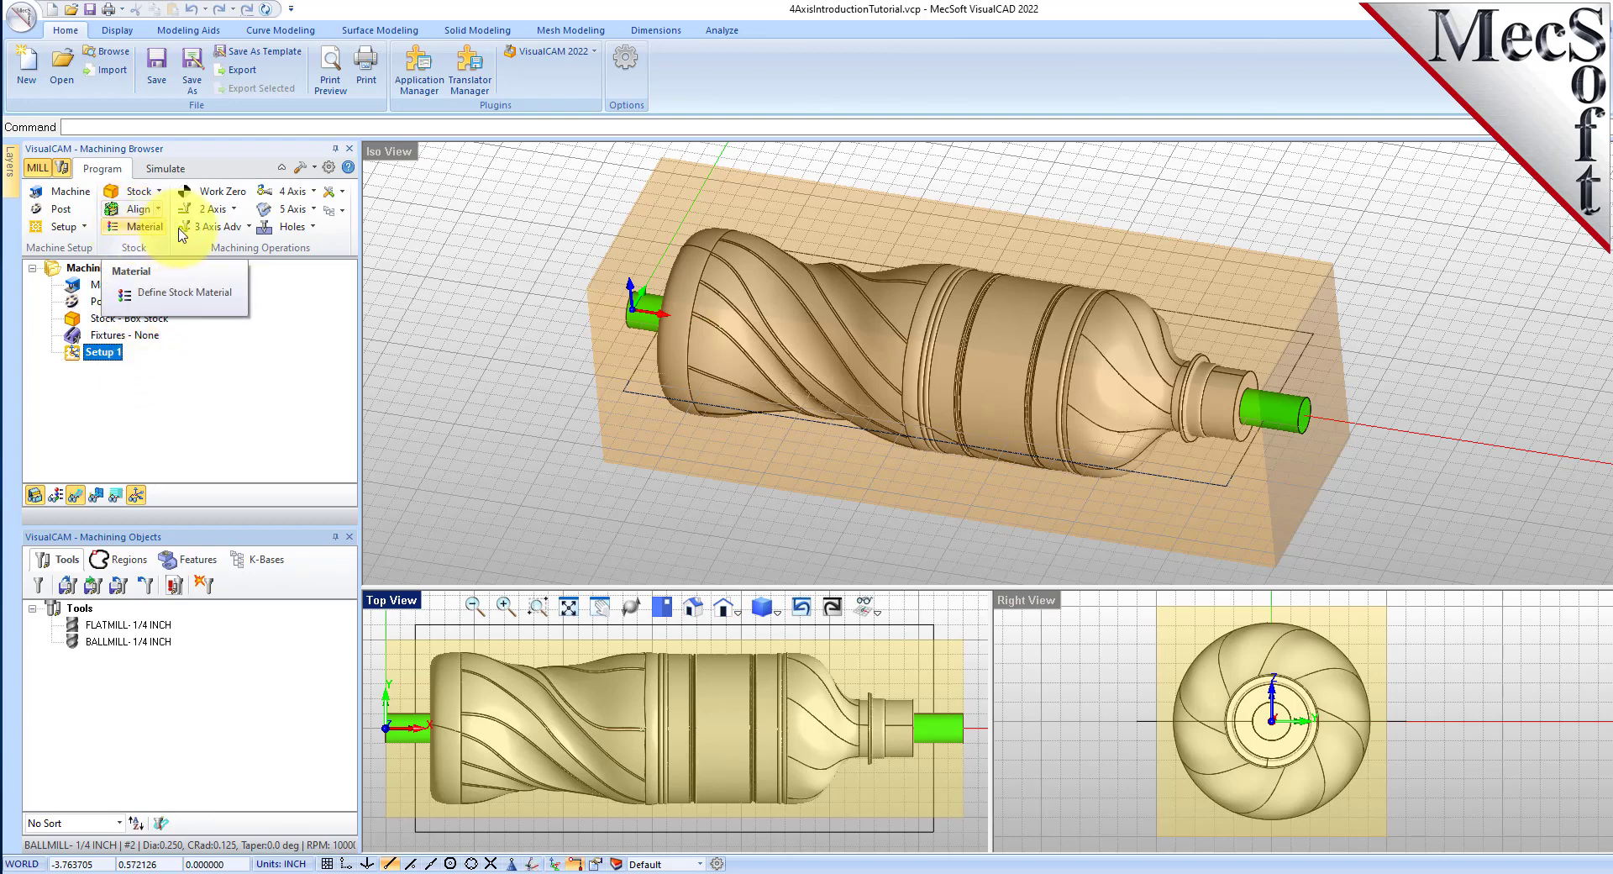
pyautogui.click(217, 231)
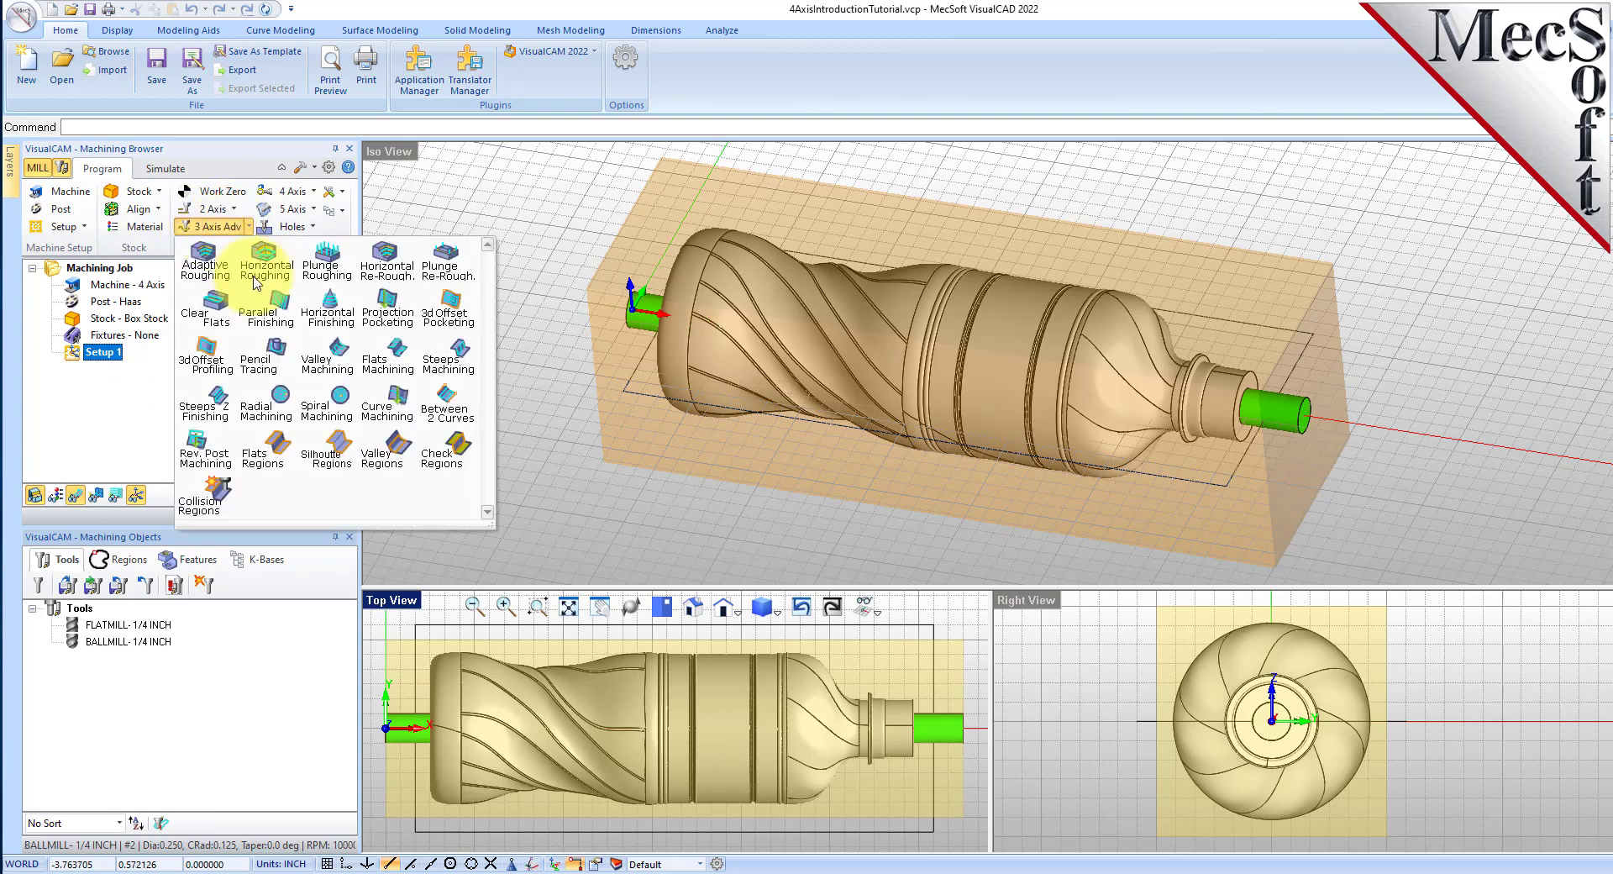
pyautogui.click(267, 268)
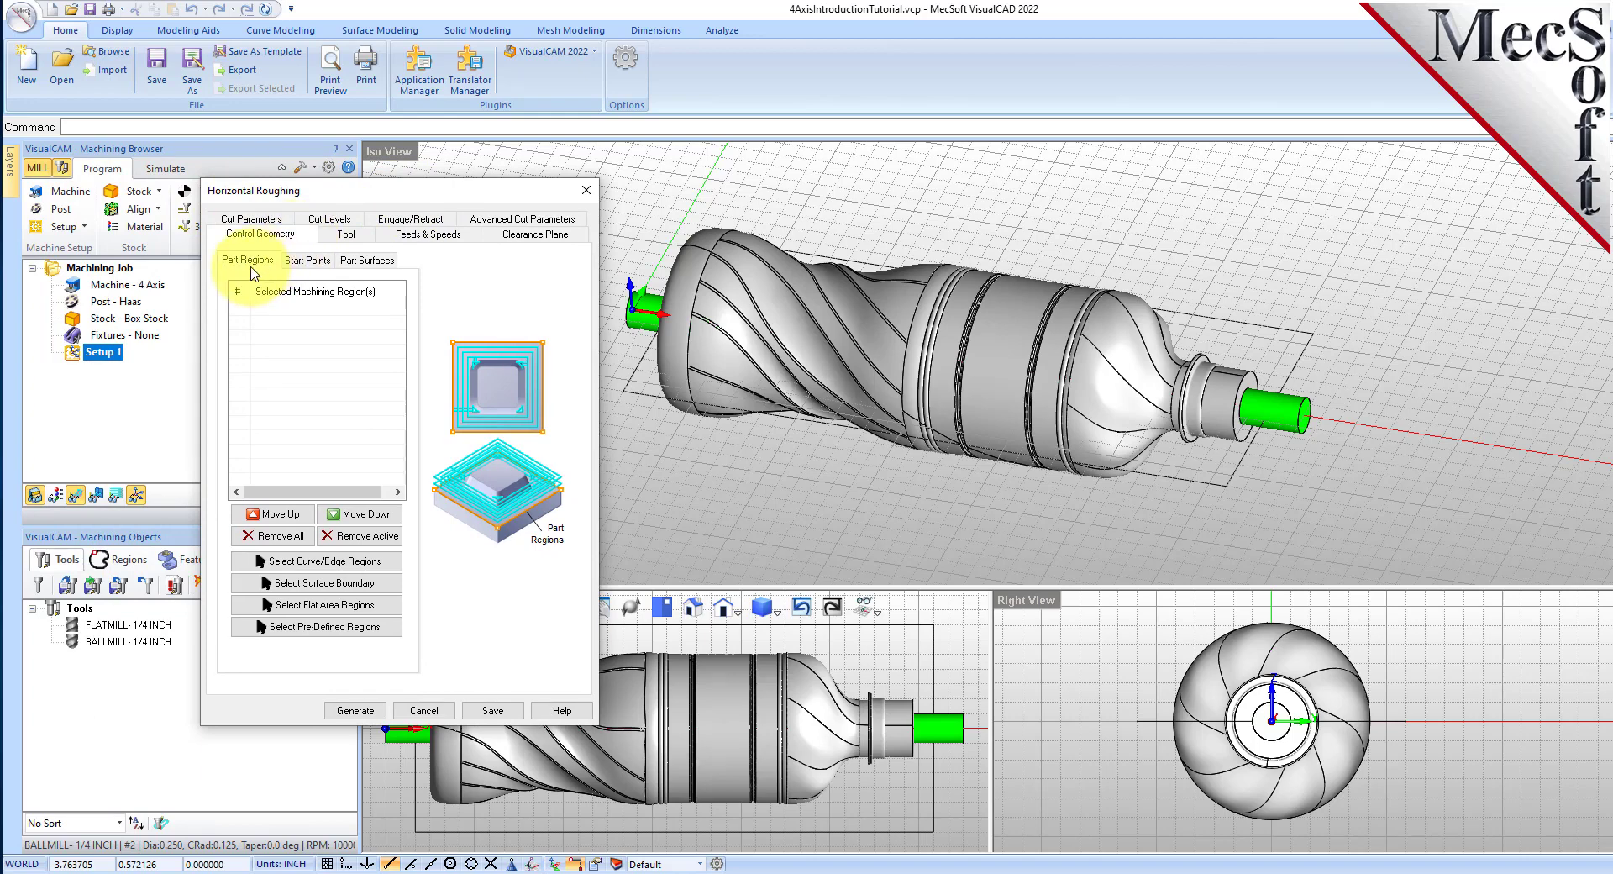
pyautogui.click(296, 262)
pyautogui.click(366, 260)
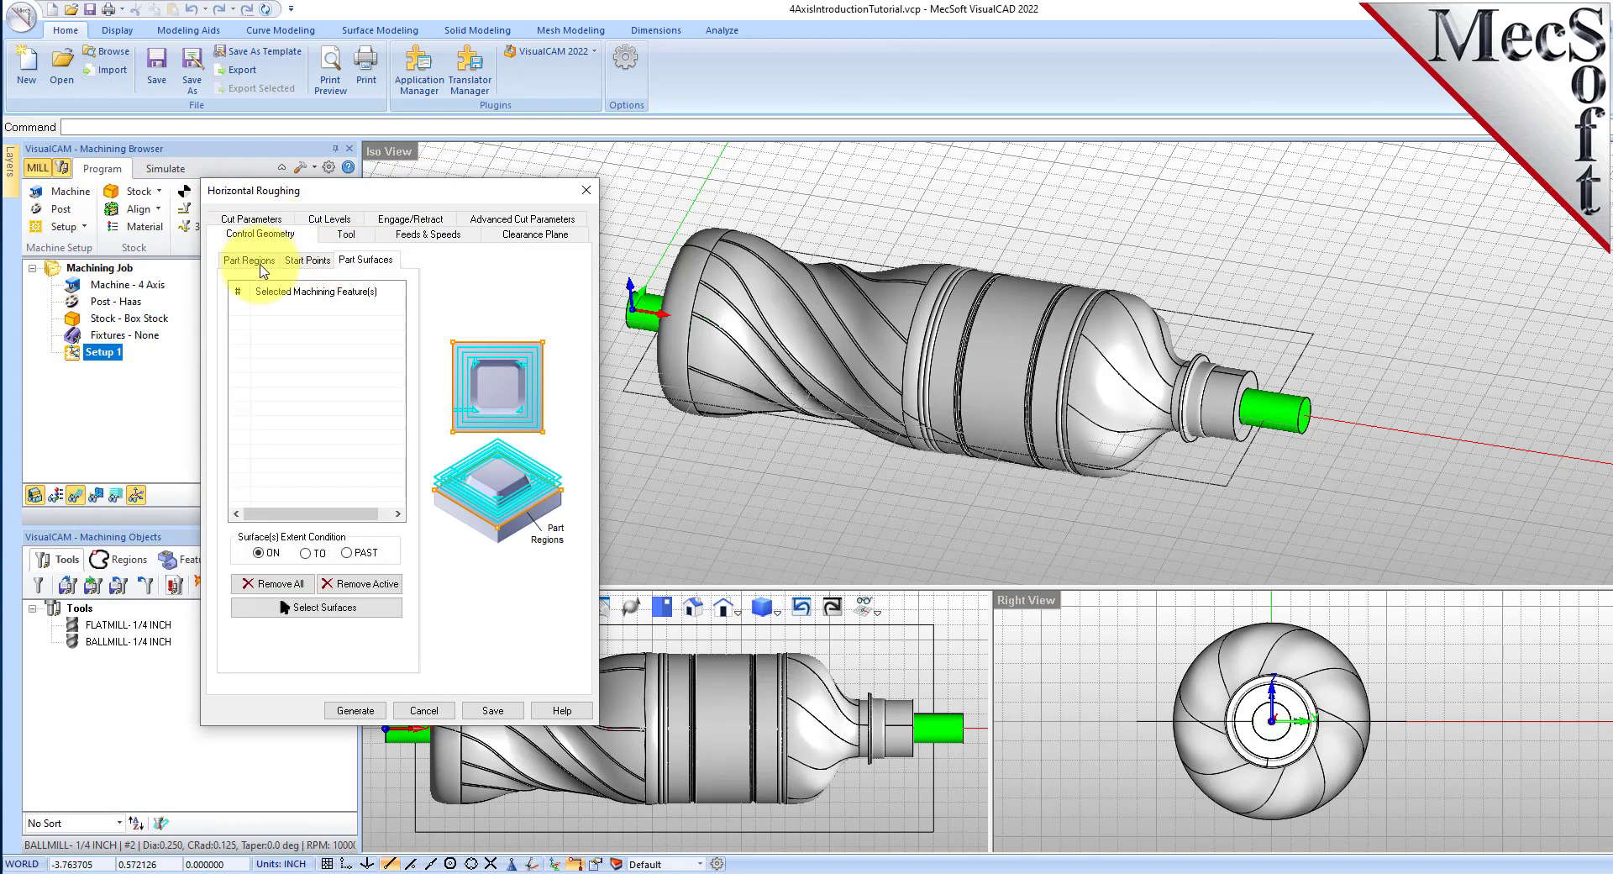
pyautogui.click(250, 259)
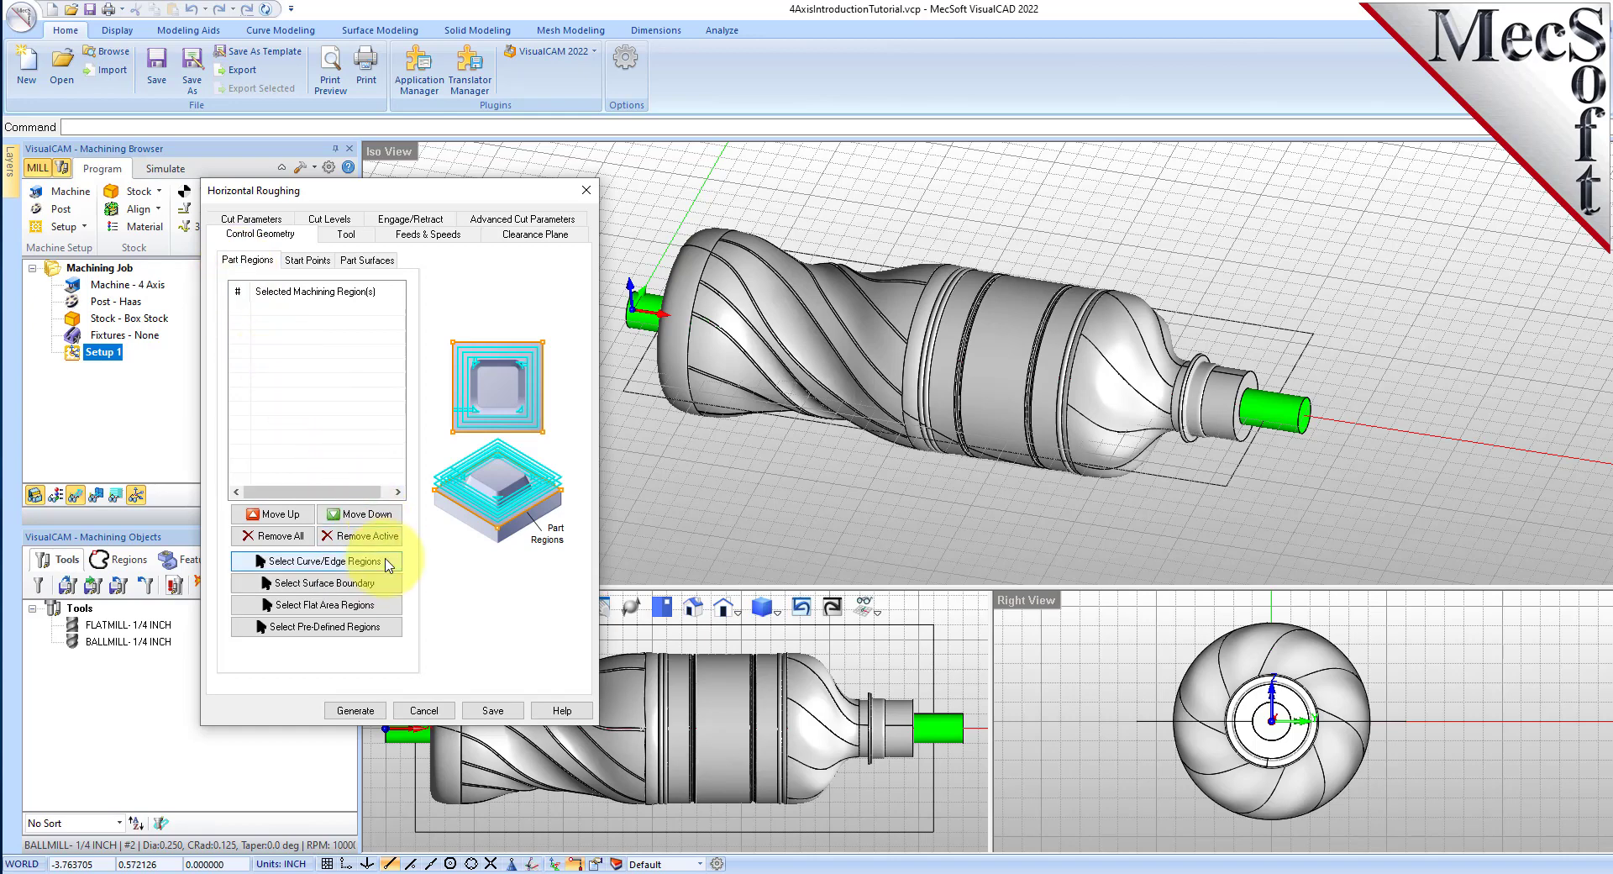
# Assign the rectangular curve around the bottle as the roughing operation's part region and highlight that region to check it.
pyautogui.click(385, 562)
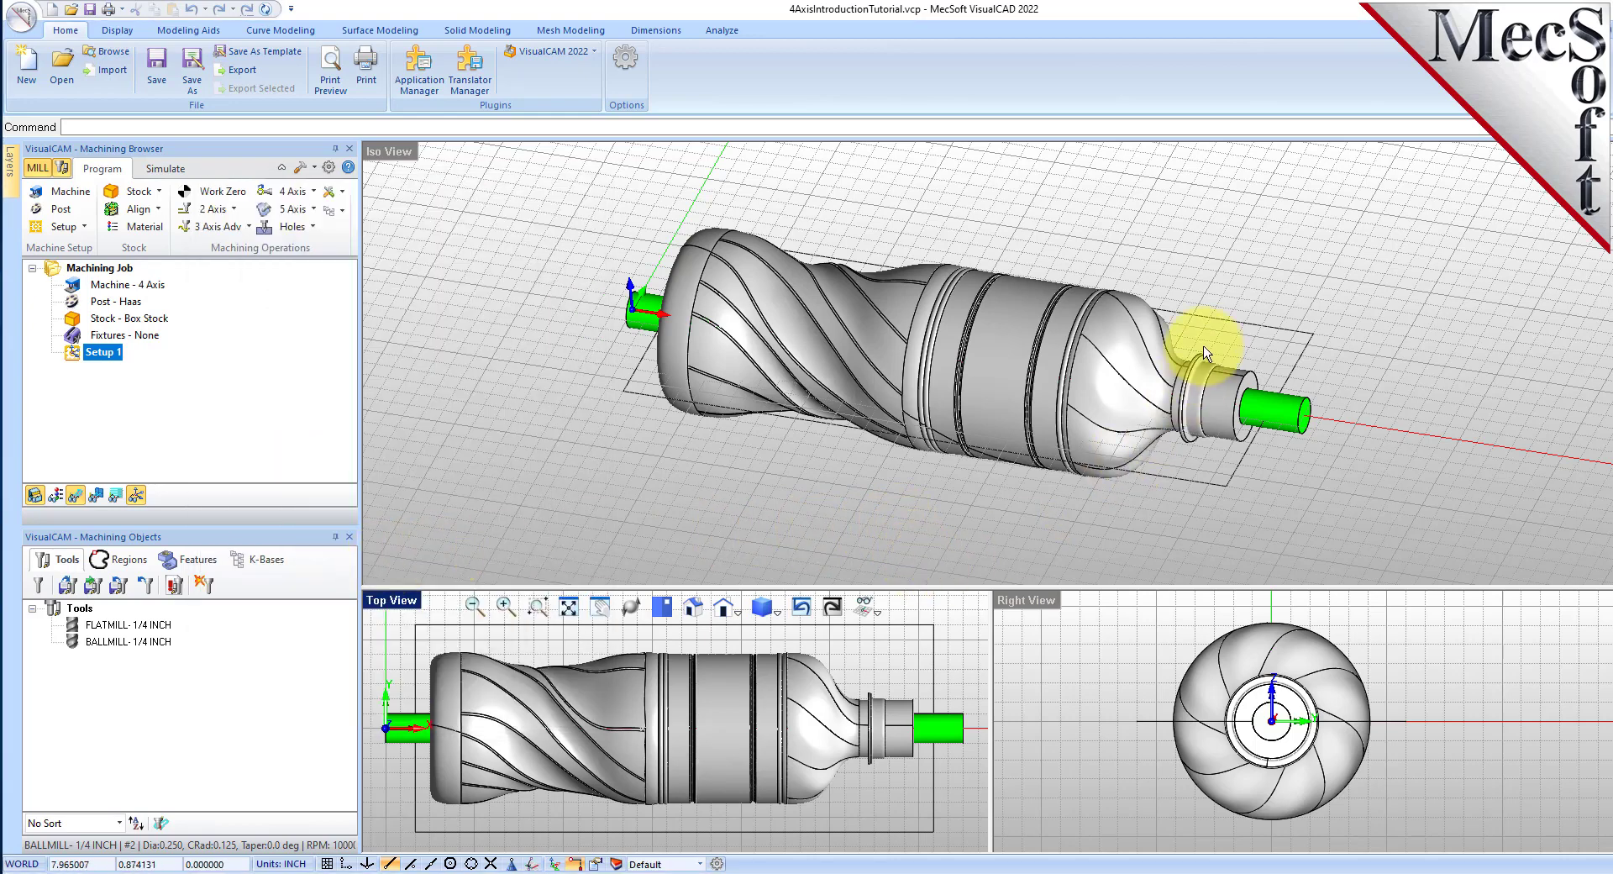
pyautogui.click(1239, 327)
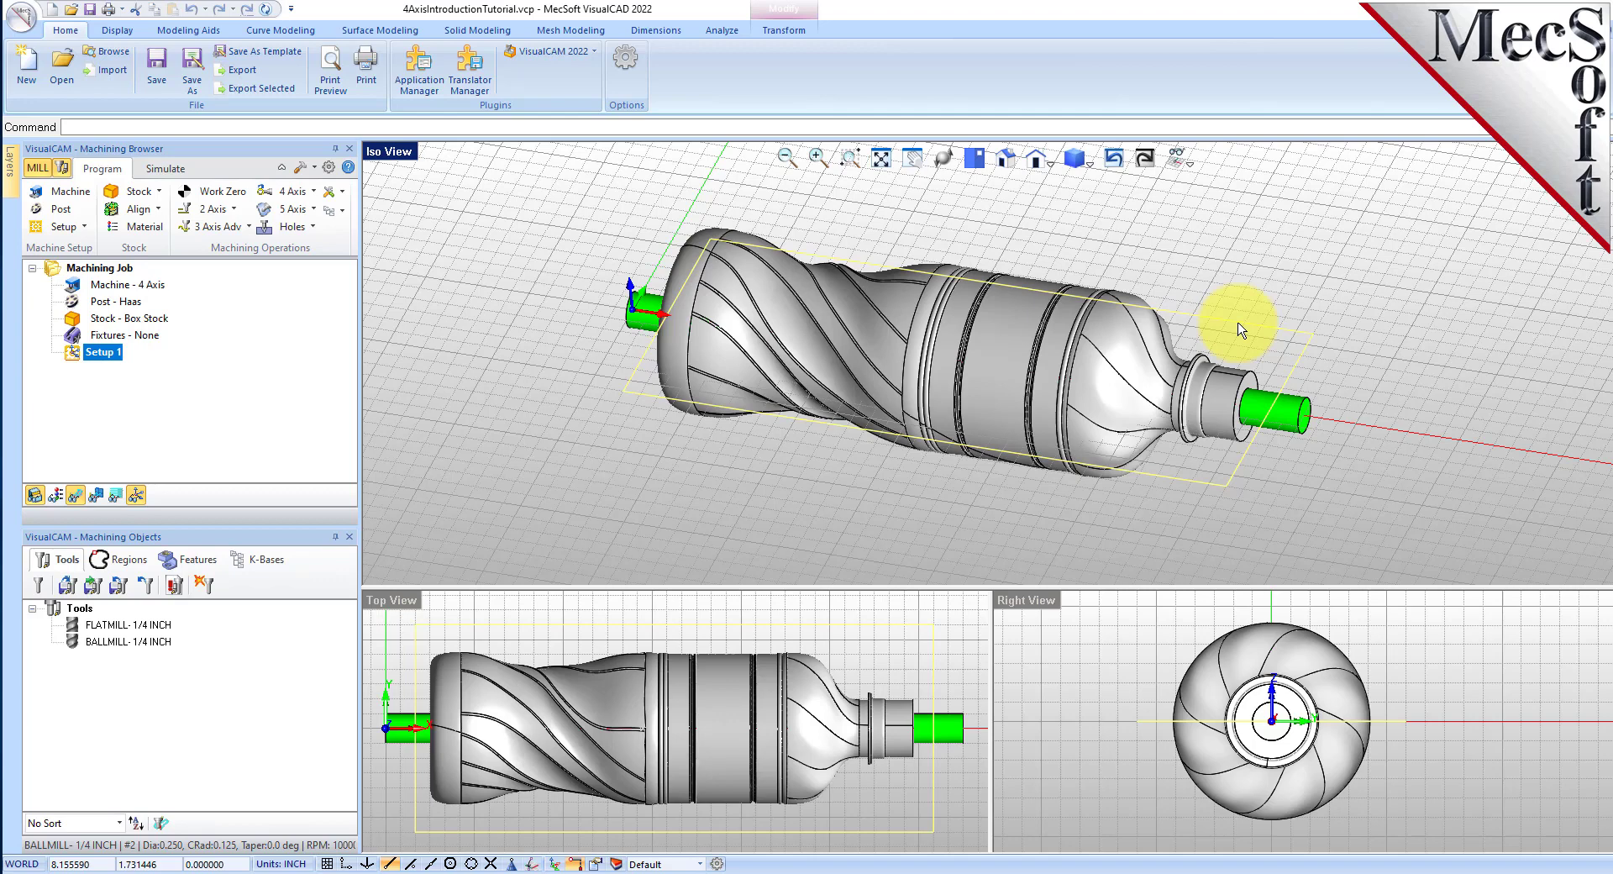
pyautogui.press('Return')
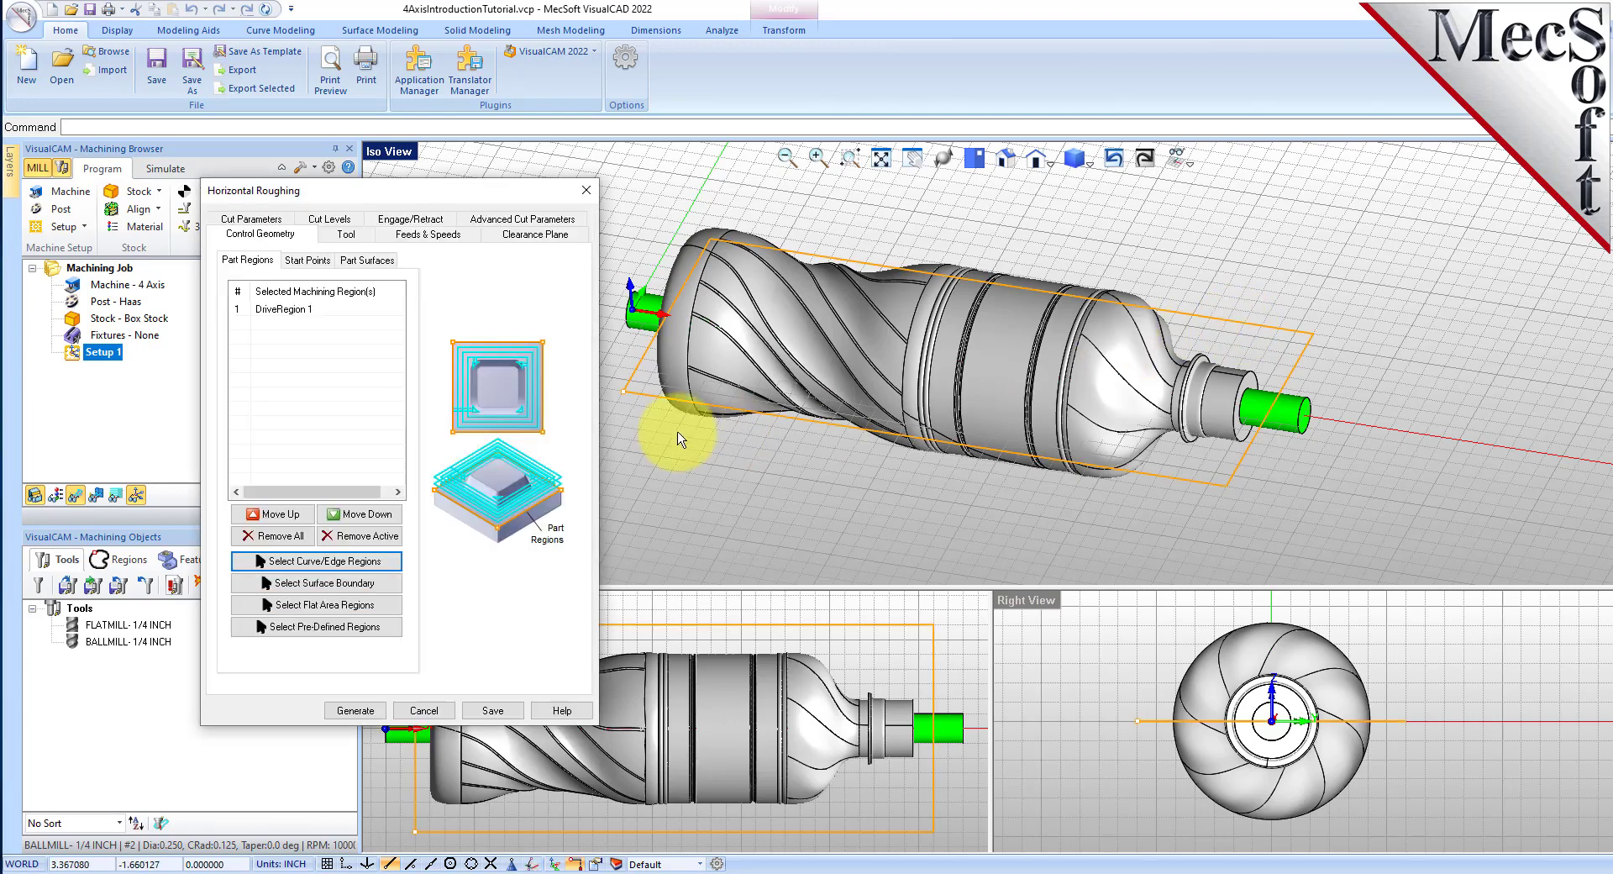
pyautogui.click(290, 314)
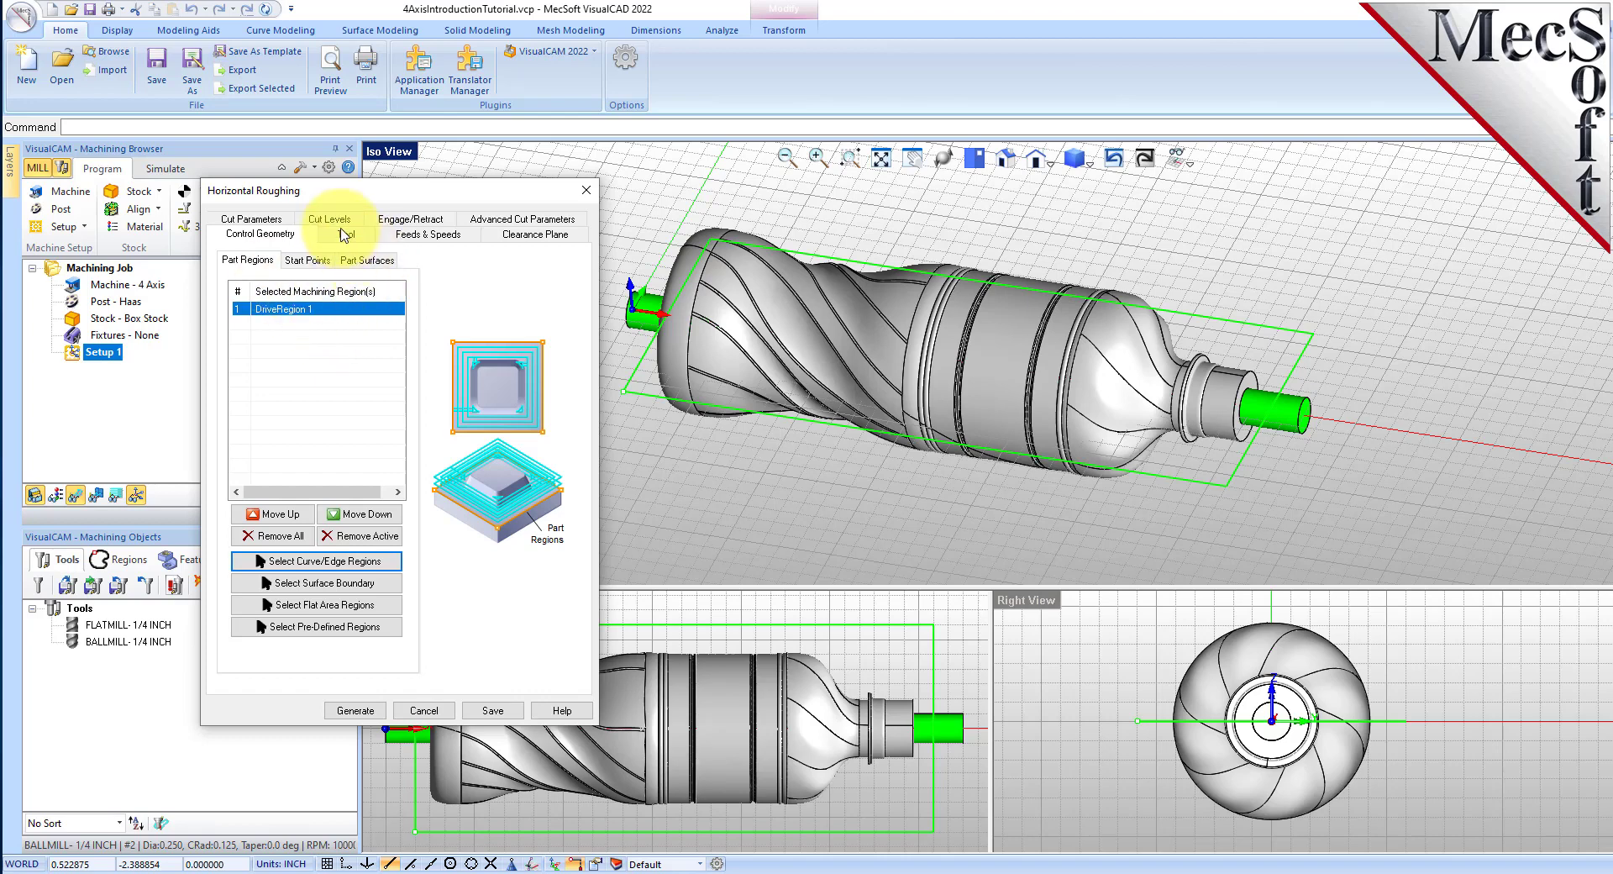
# Assign the 1/4 inch flat mill to the roughing operation and load its feeds and speeds from the tool.
pyautogui.click(345, 235)
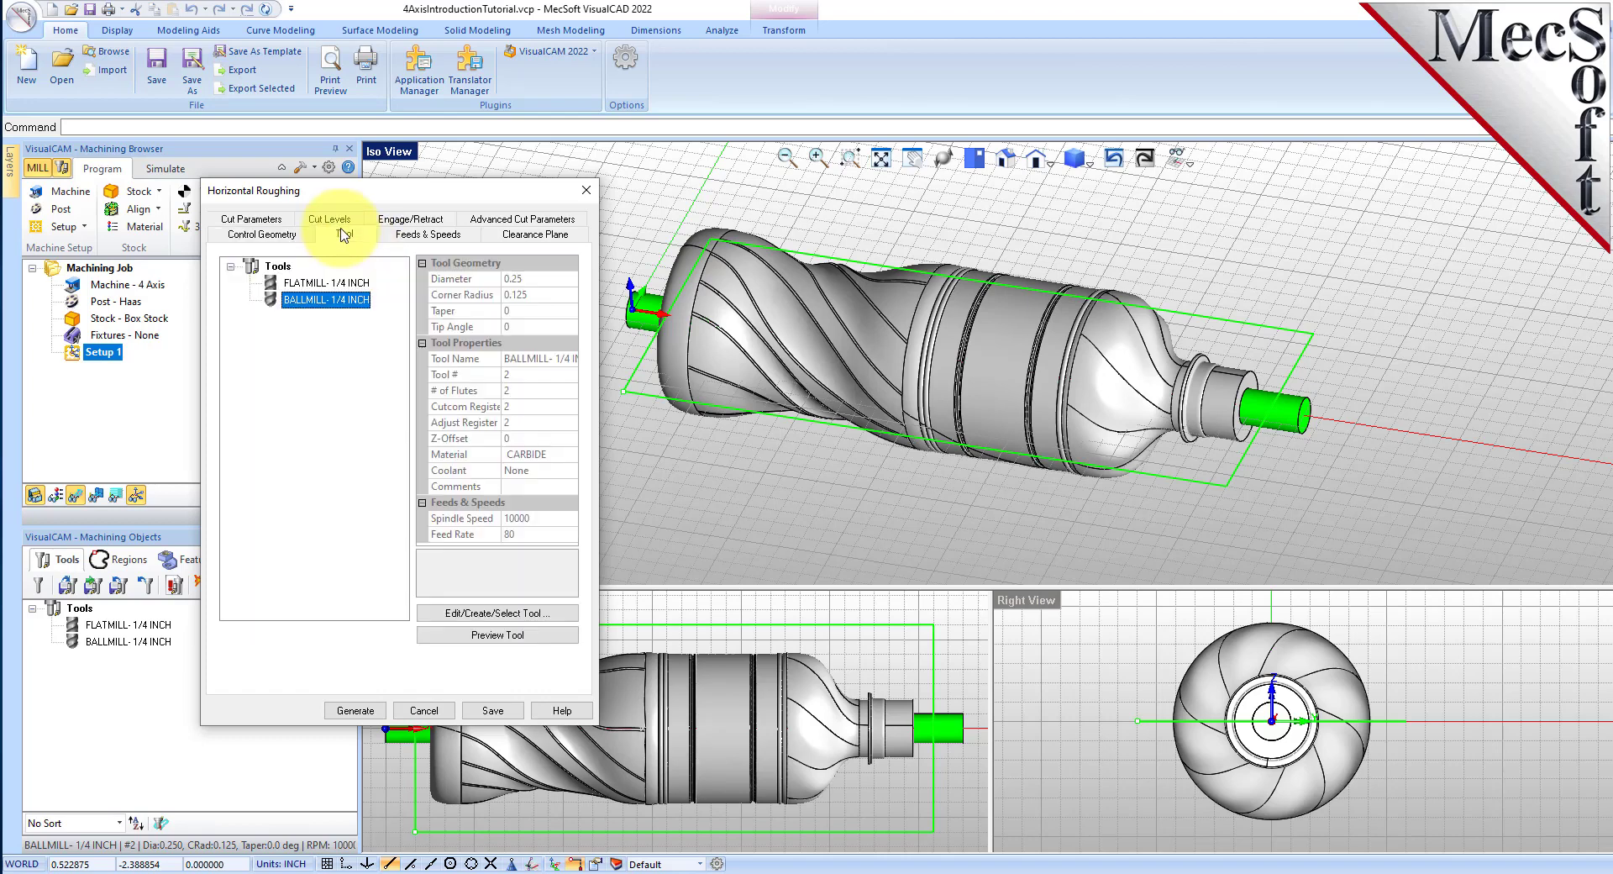
pyautogui.click(323, 284)
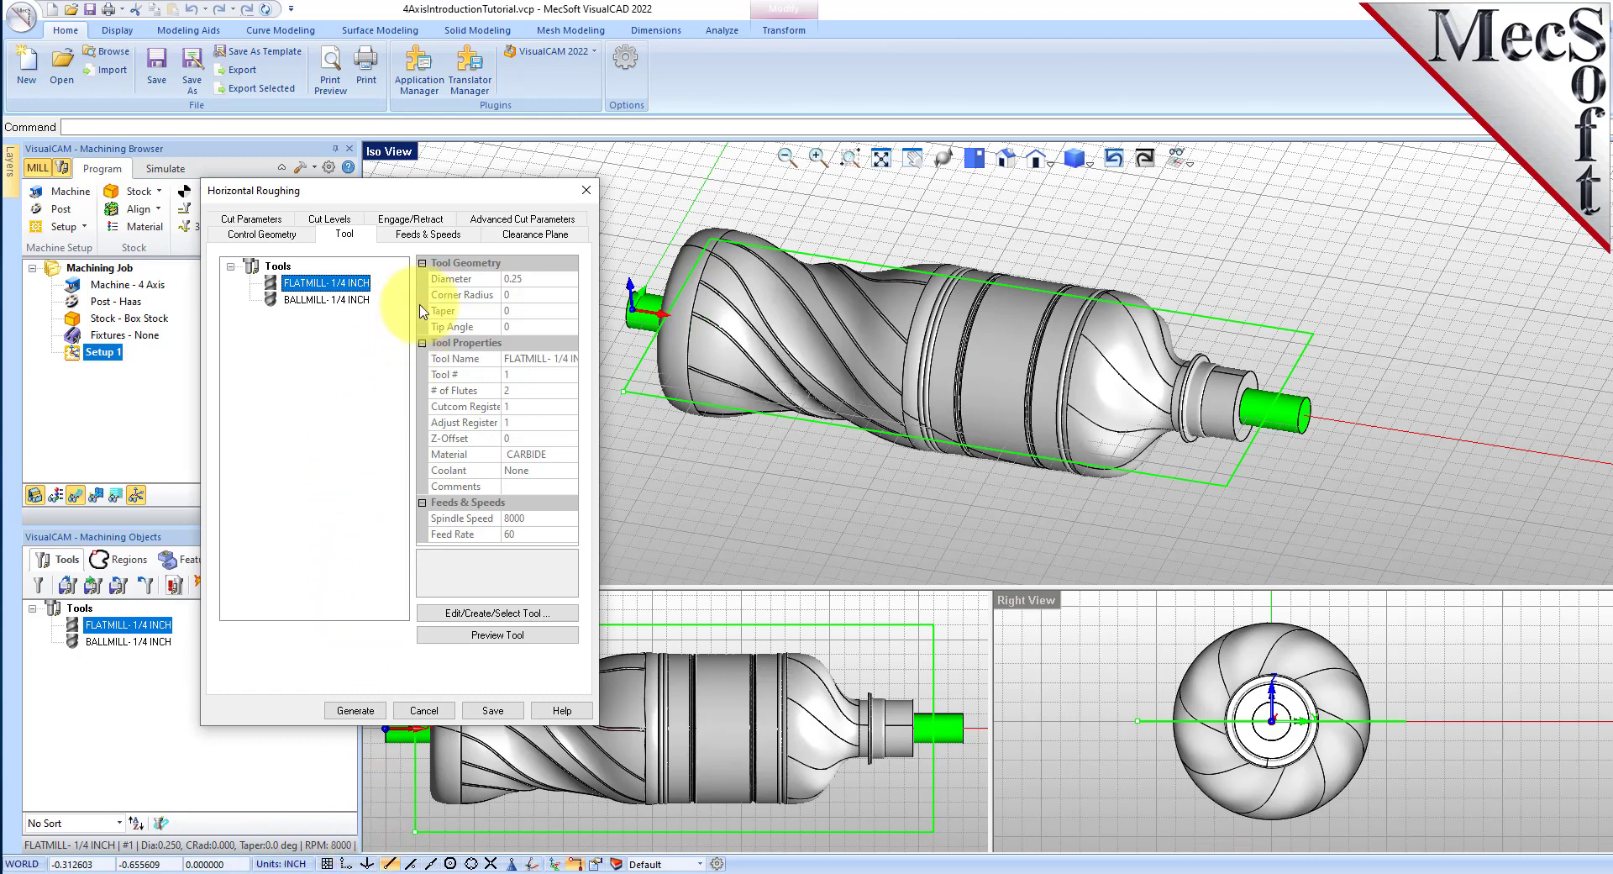
pyautogui.click(431, 237)
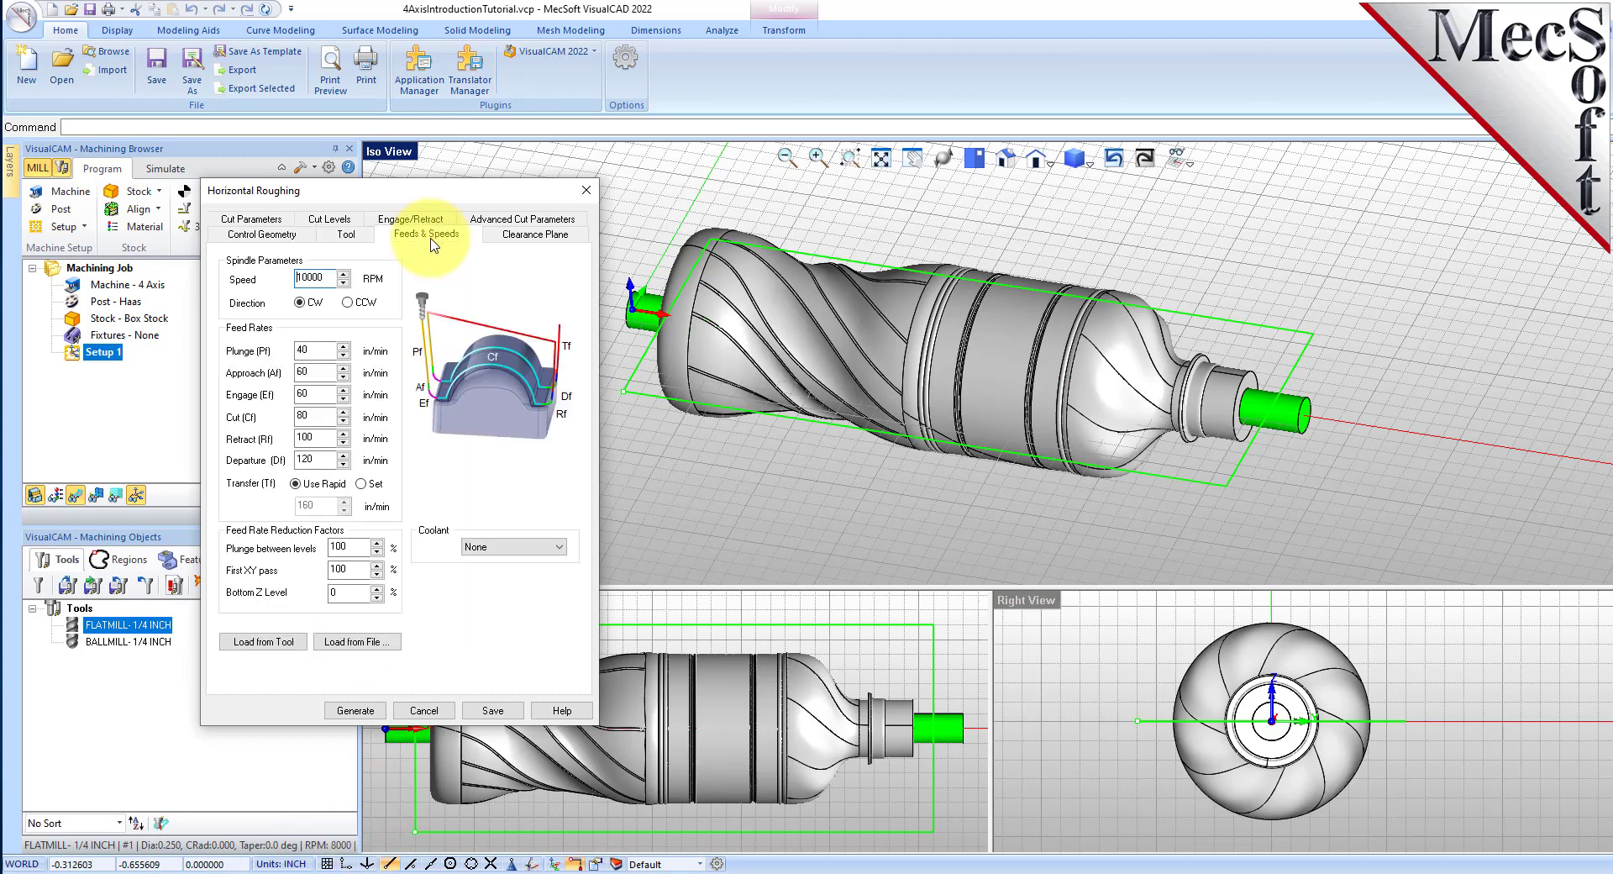
pyautogui.click(285, 647)
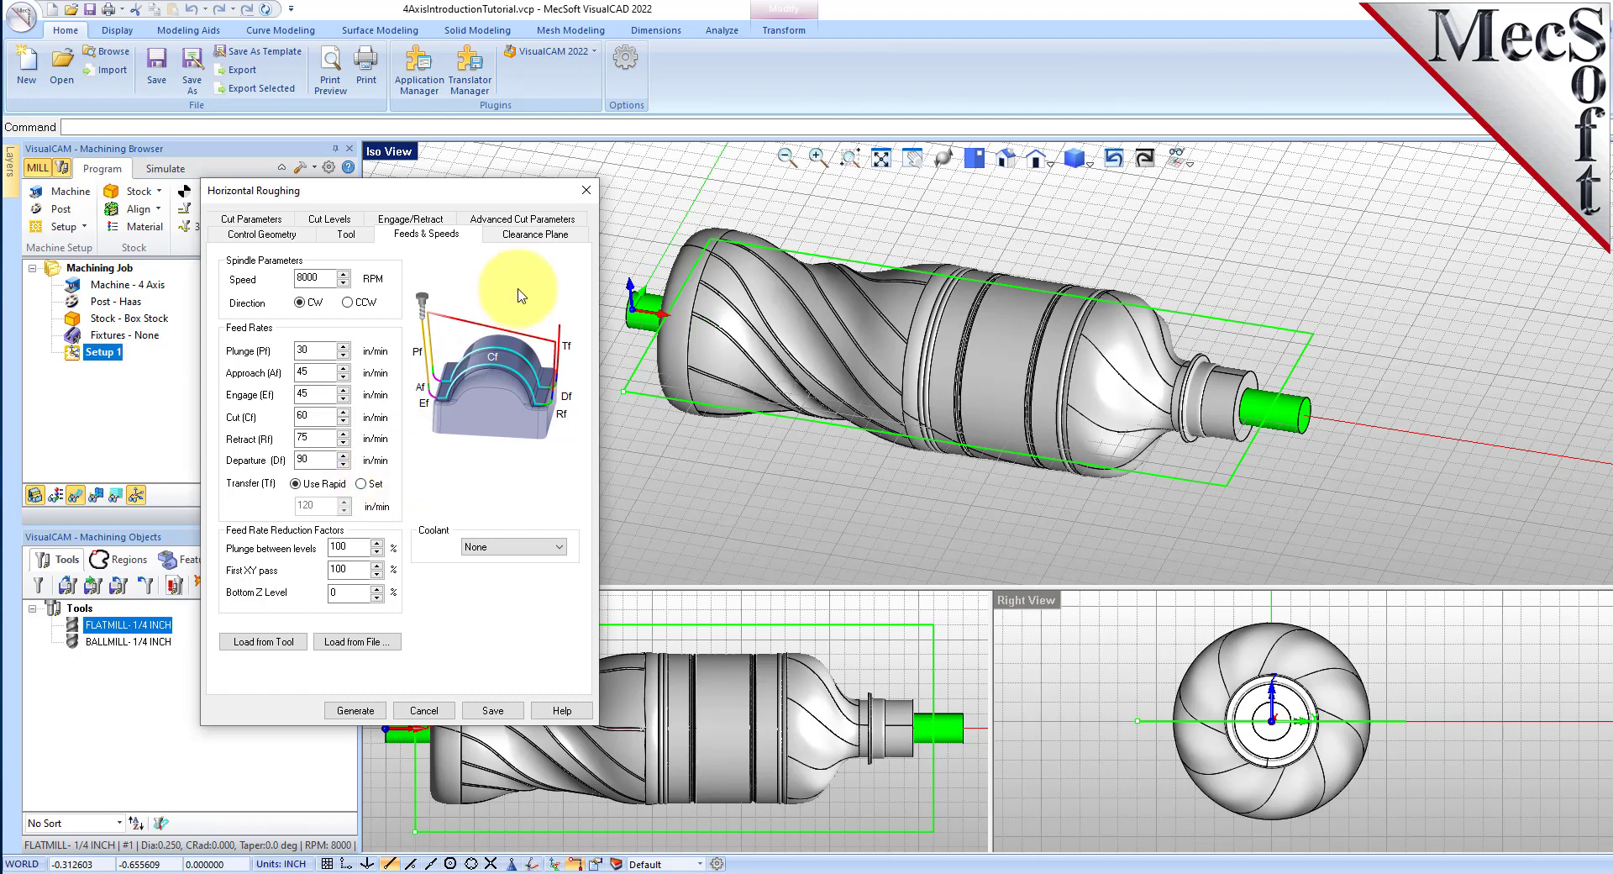
# Review the roughing operation's clearance plane and cut transfer settings, plus its global inner tolerance, outer tolerance and stock values.
pyautogui.click(535, 234)
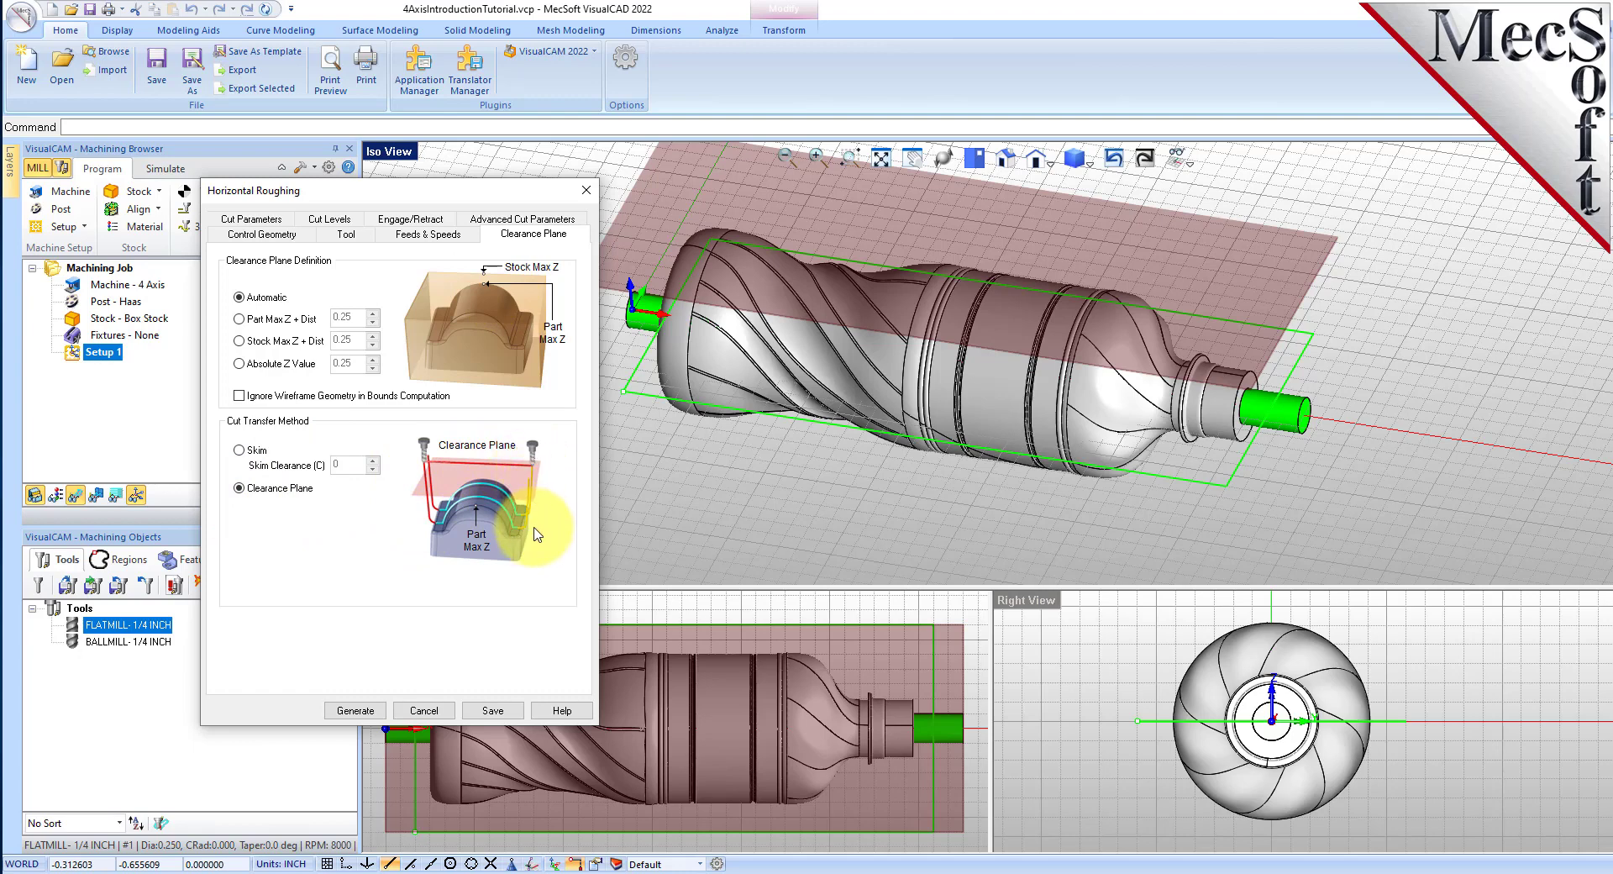
pyautogui.moveTo(1247, 464); pyautogui.dragTo(1325, 468, button='right')
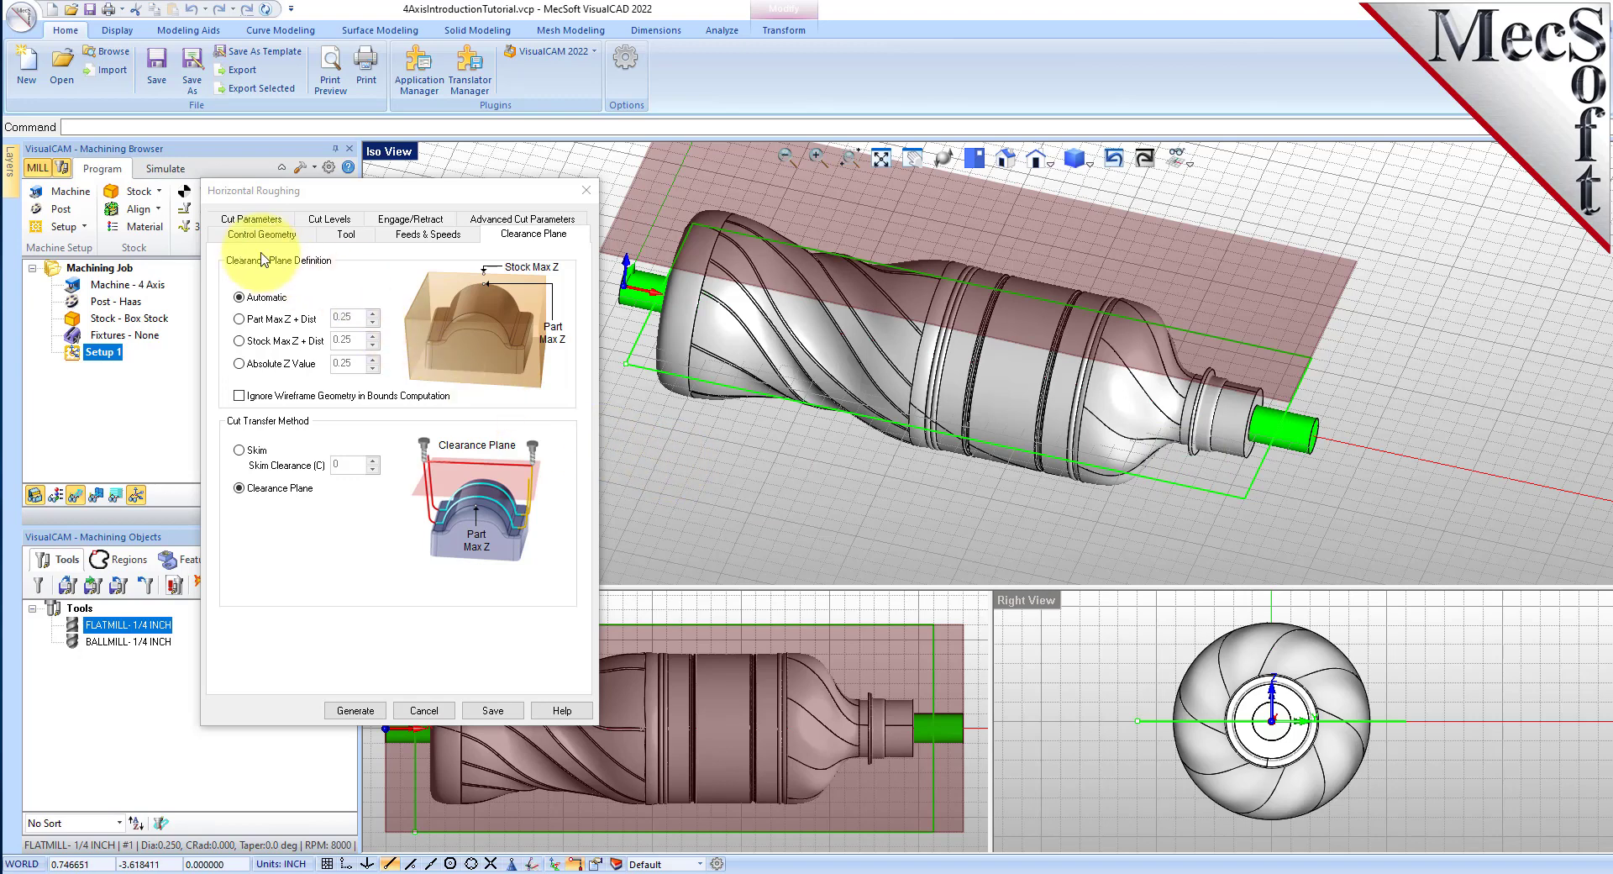
pyautogui.click(245, 220)
pyautogui.click(245, 221)
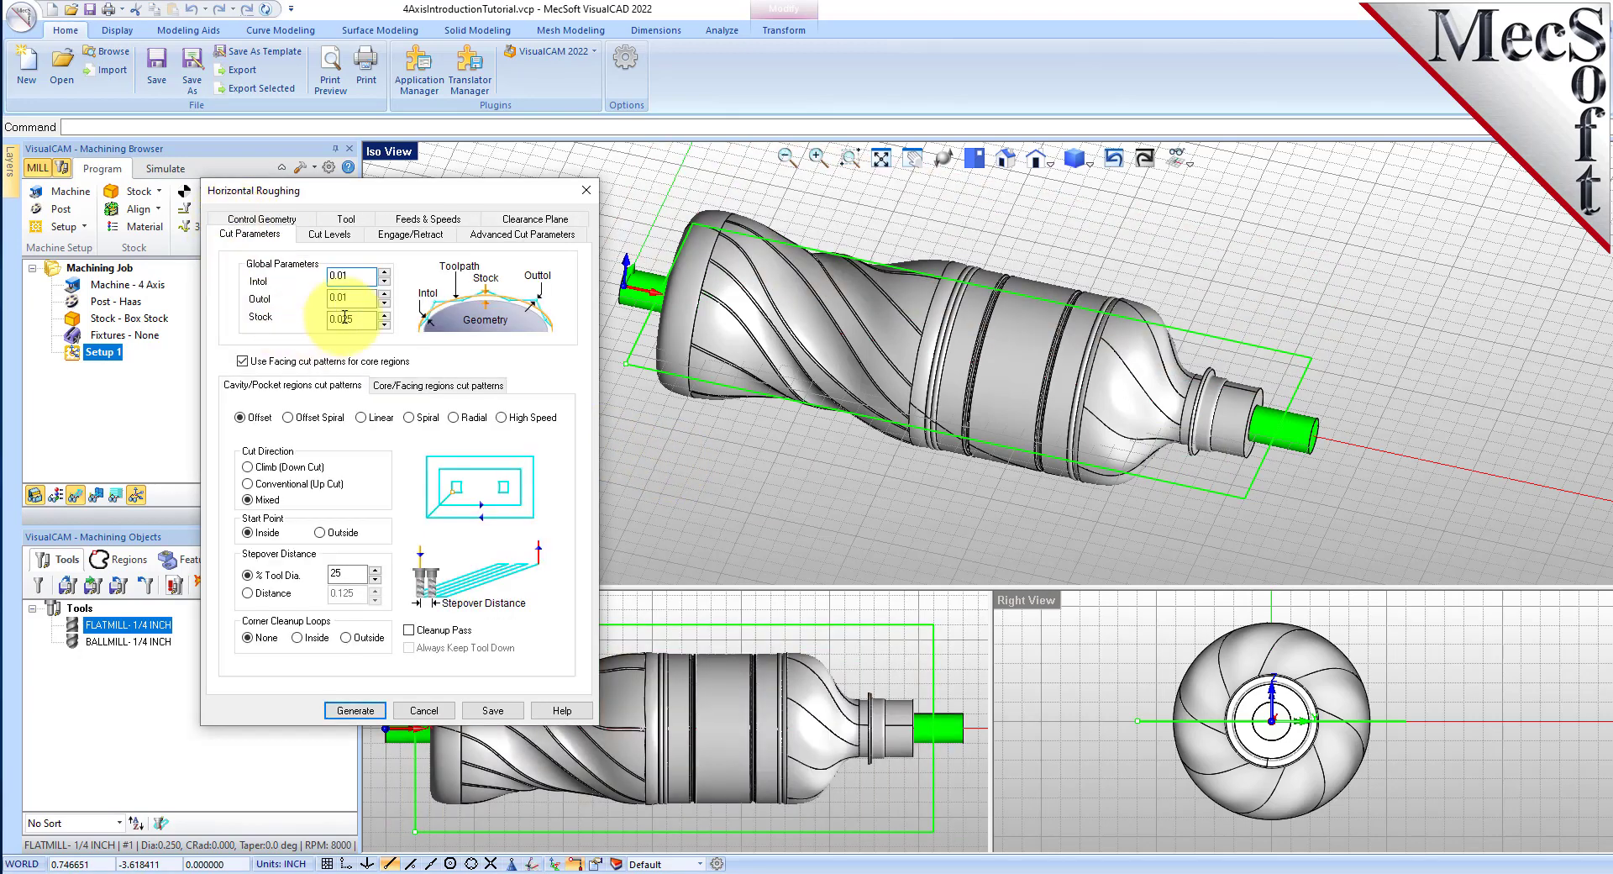
pyautogui.doubleClick(353, 275)
pyautogui.doubleClick(364, 297)
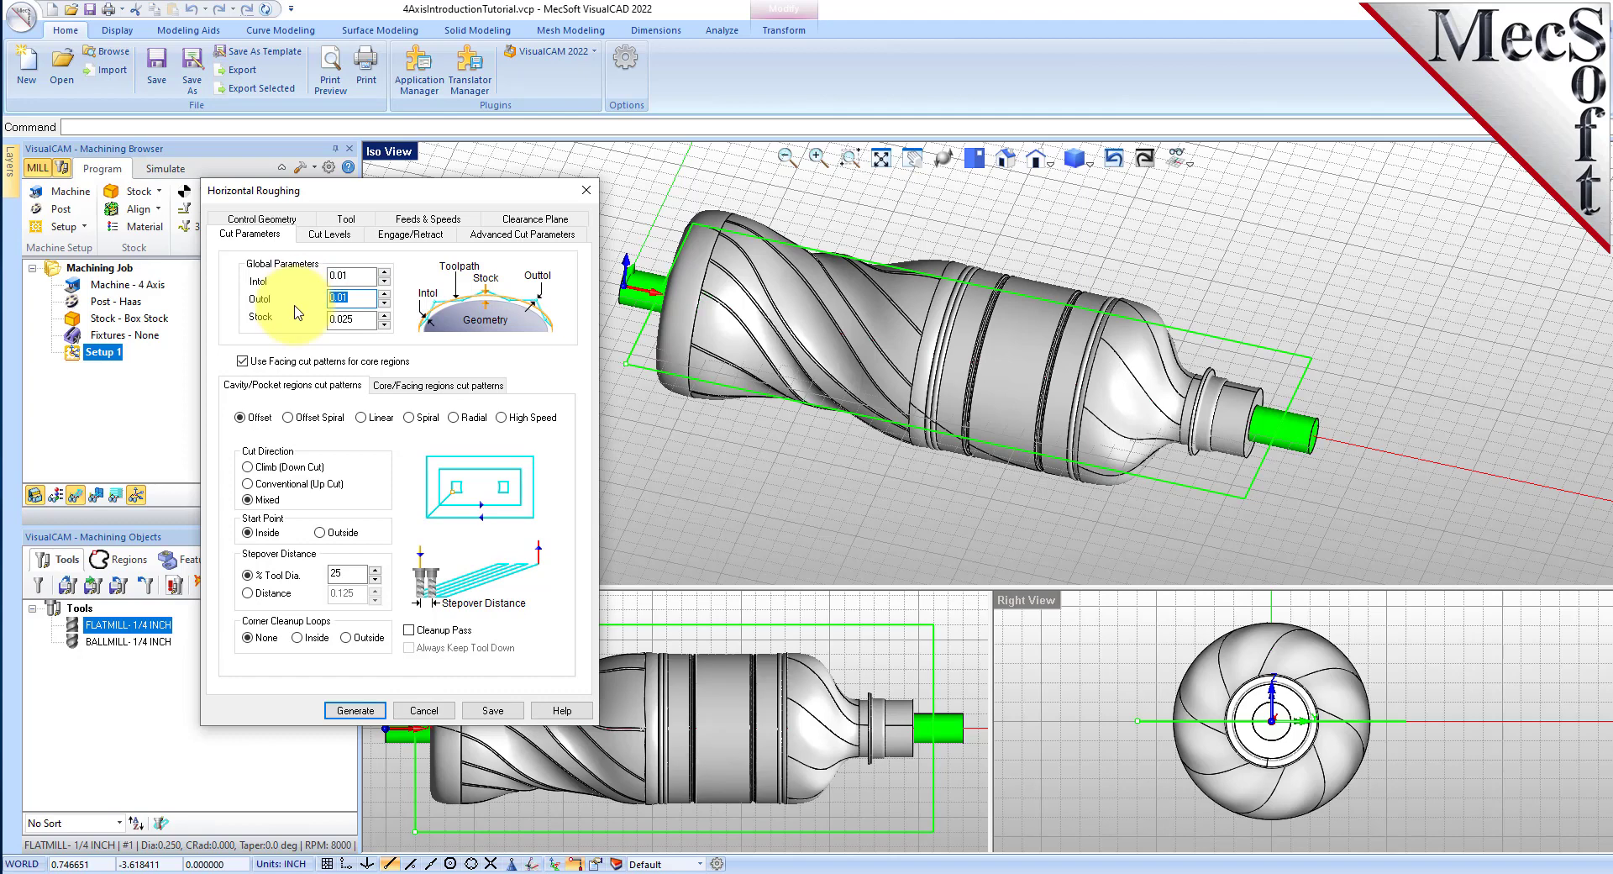
pyautogui.doubleClick(353, 320)
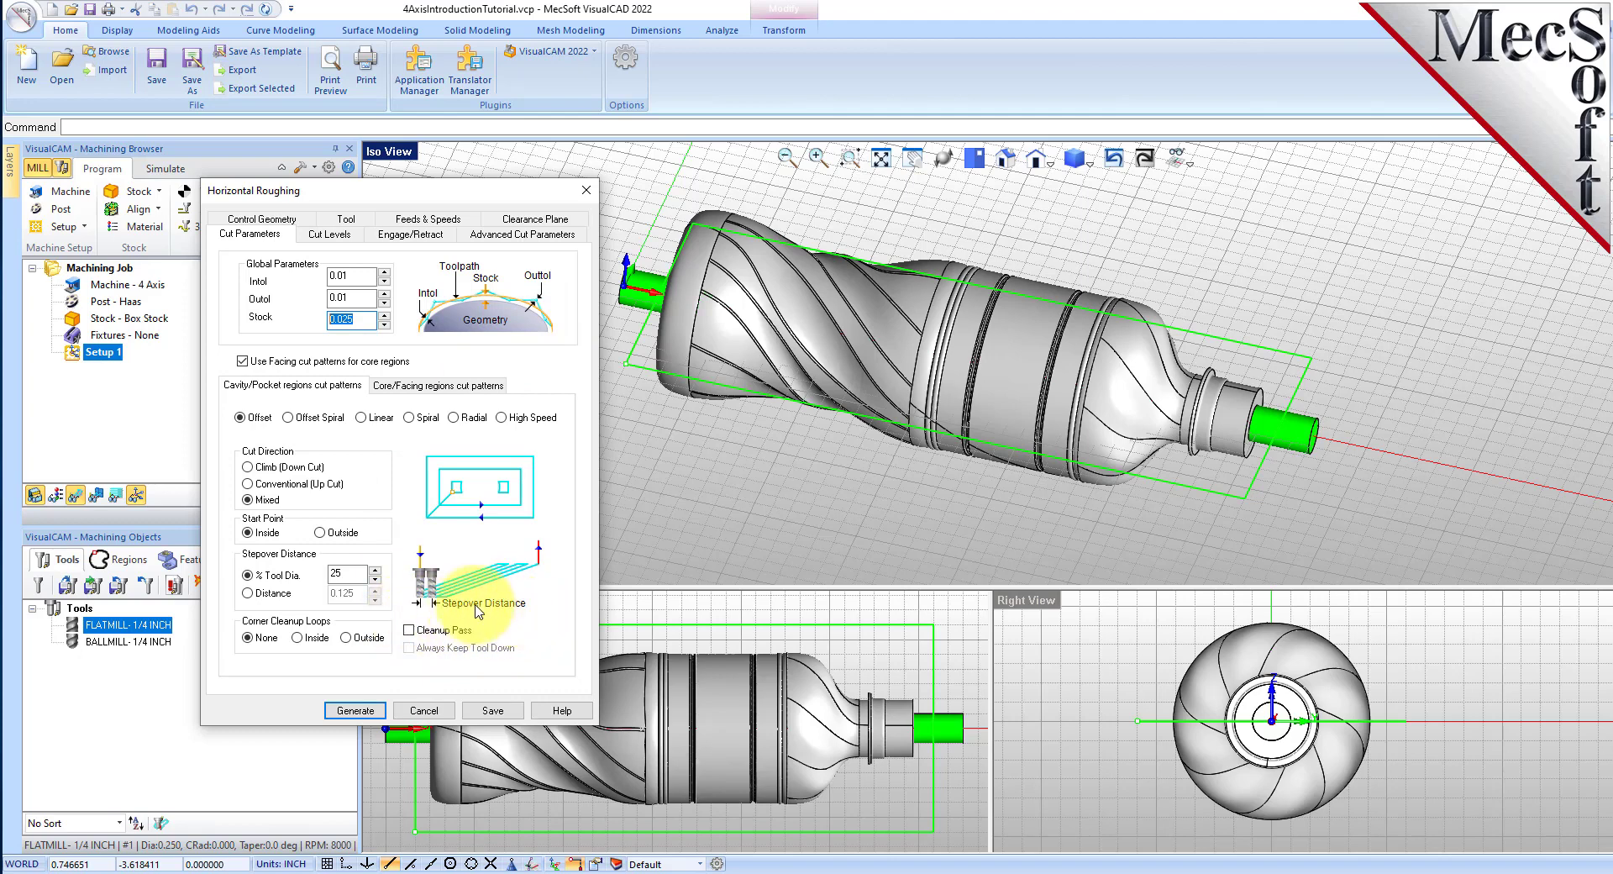
# Set the roughing stepover distance to 40% of the tool diameter.
pyautogui.doubleClick(347, 573)
pyautogui.write('40')
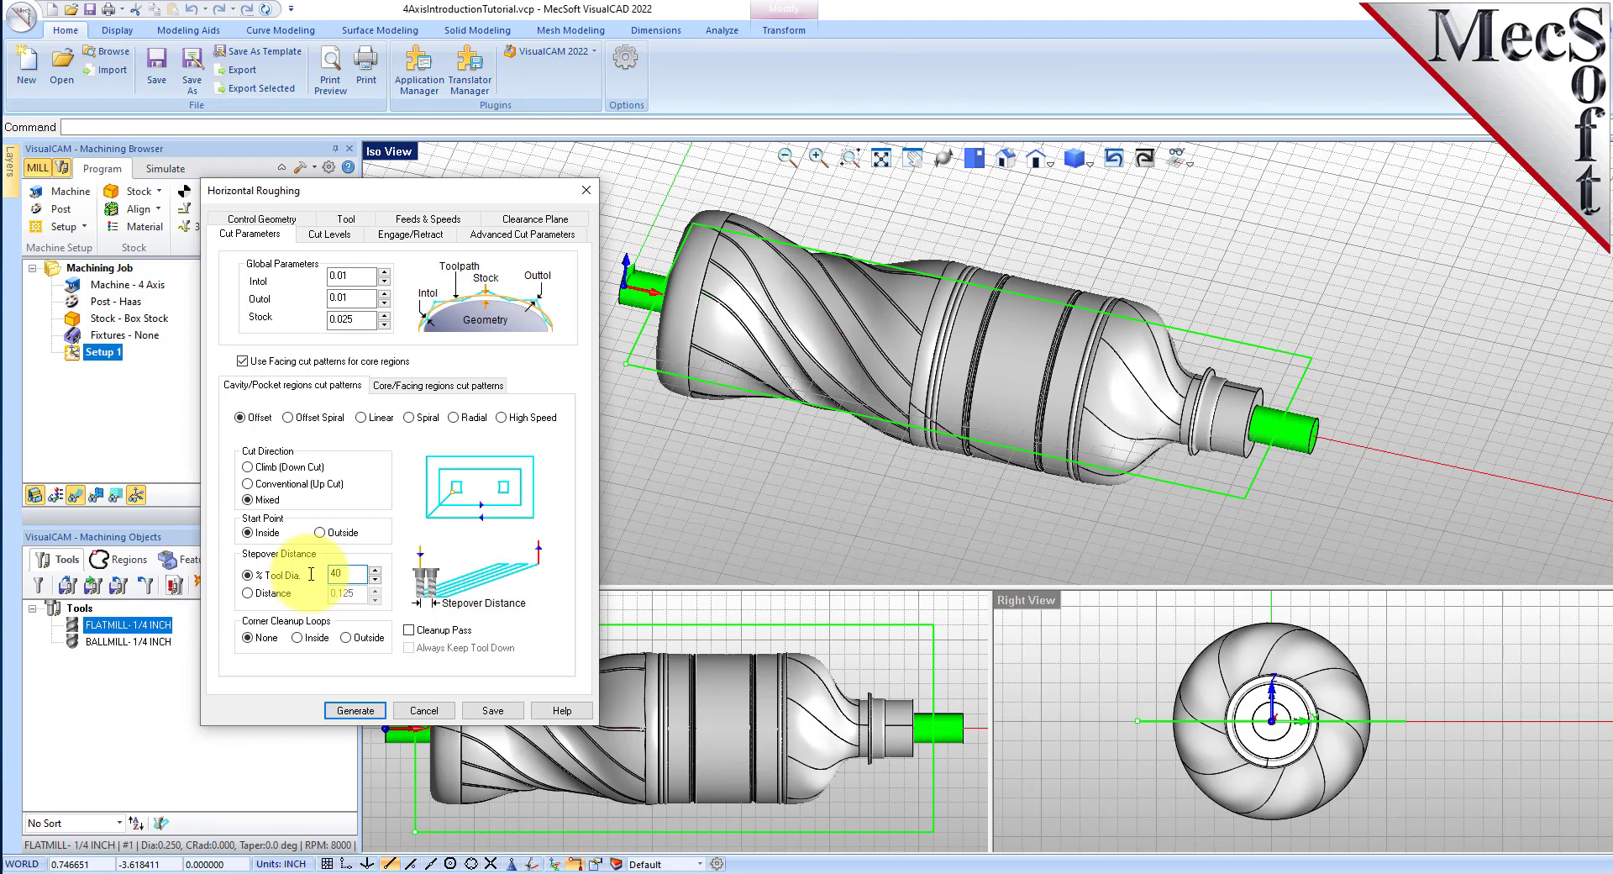
pyautogui.click(247, 593)
pyautogui.doubleClick(344, 594)
pyautogui.click(251, 575)
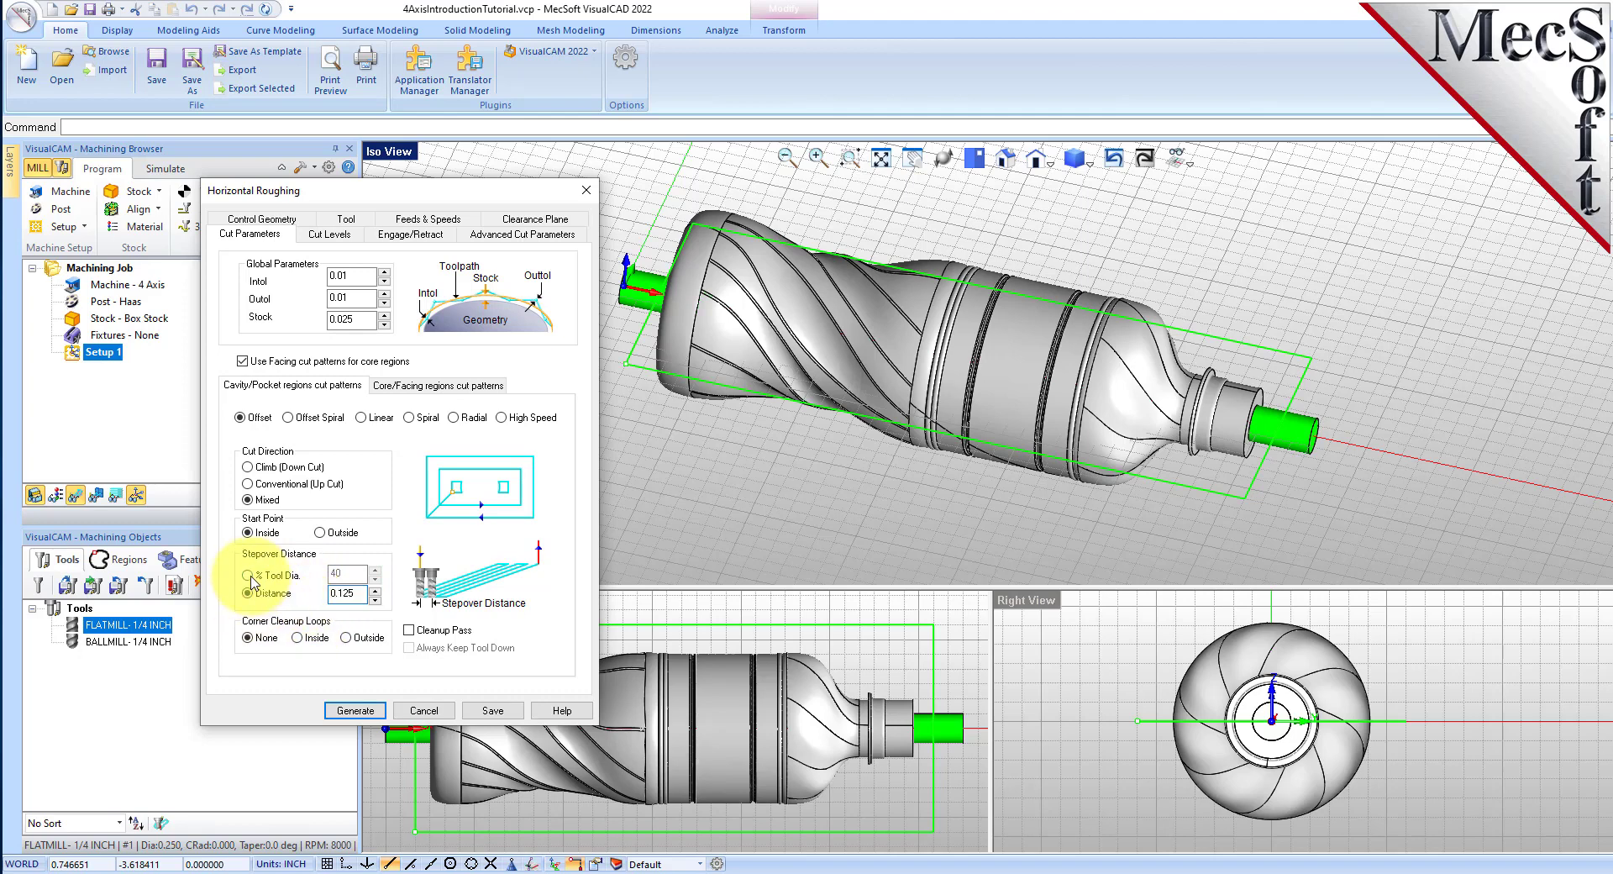
# Check the stepdown control of the roughing operation, then enable the bottom cut level and set it to 0.
pyautogui.click(329, 236)
pyautogui.doubleClick(347, 283)
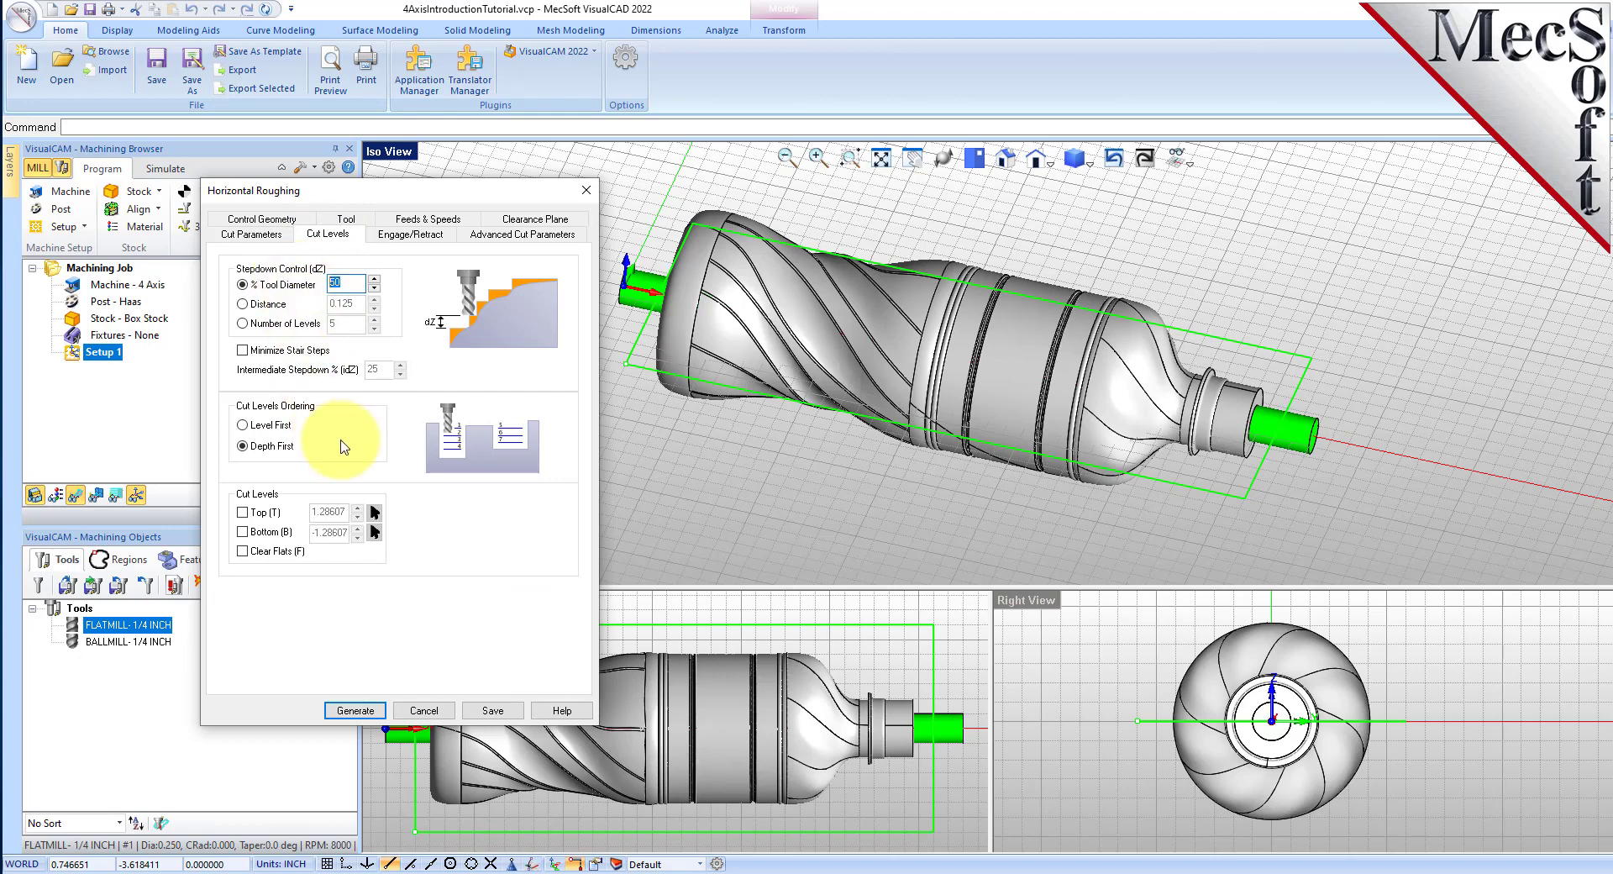
pyautogui.click(249, 234)
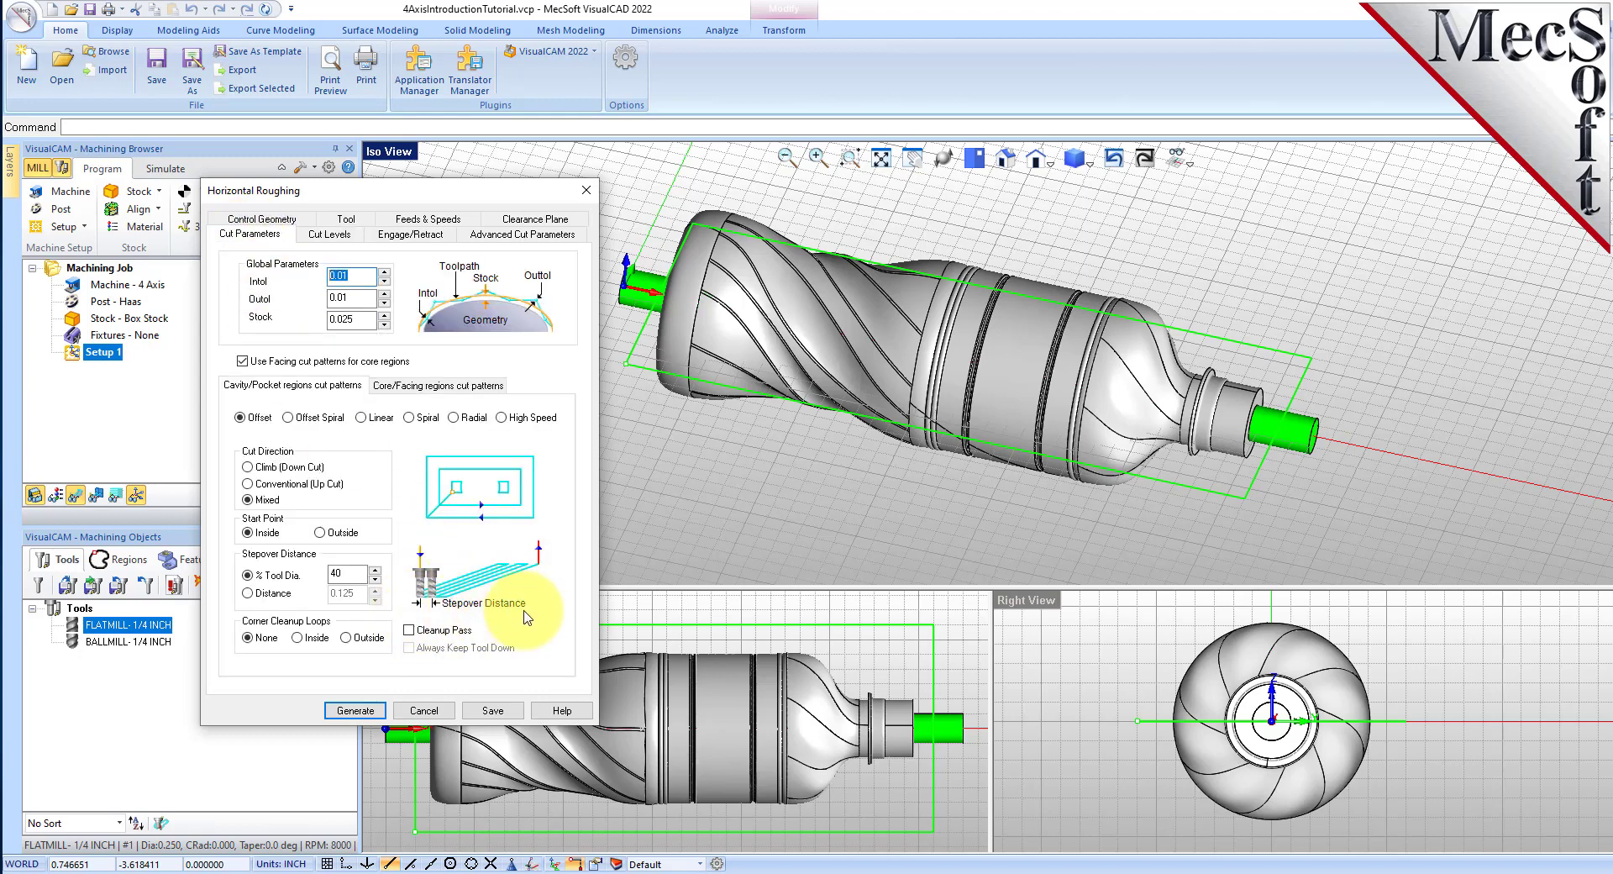
pyautogui.moveTo(1126, 482)
pyautogui.mouseDown(button='middle')
pyautogui.moveTo(1131, 469)
pyautogui.moveTo(1132, 482)
pyautogui.mouseUp(button='middle')
pyautogui.moveTo(649, 437); pyautogui.dragTo(656, 440, button='middle')
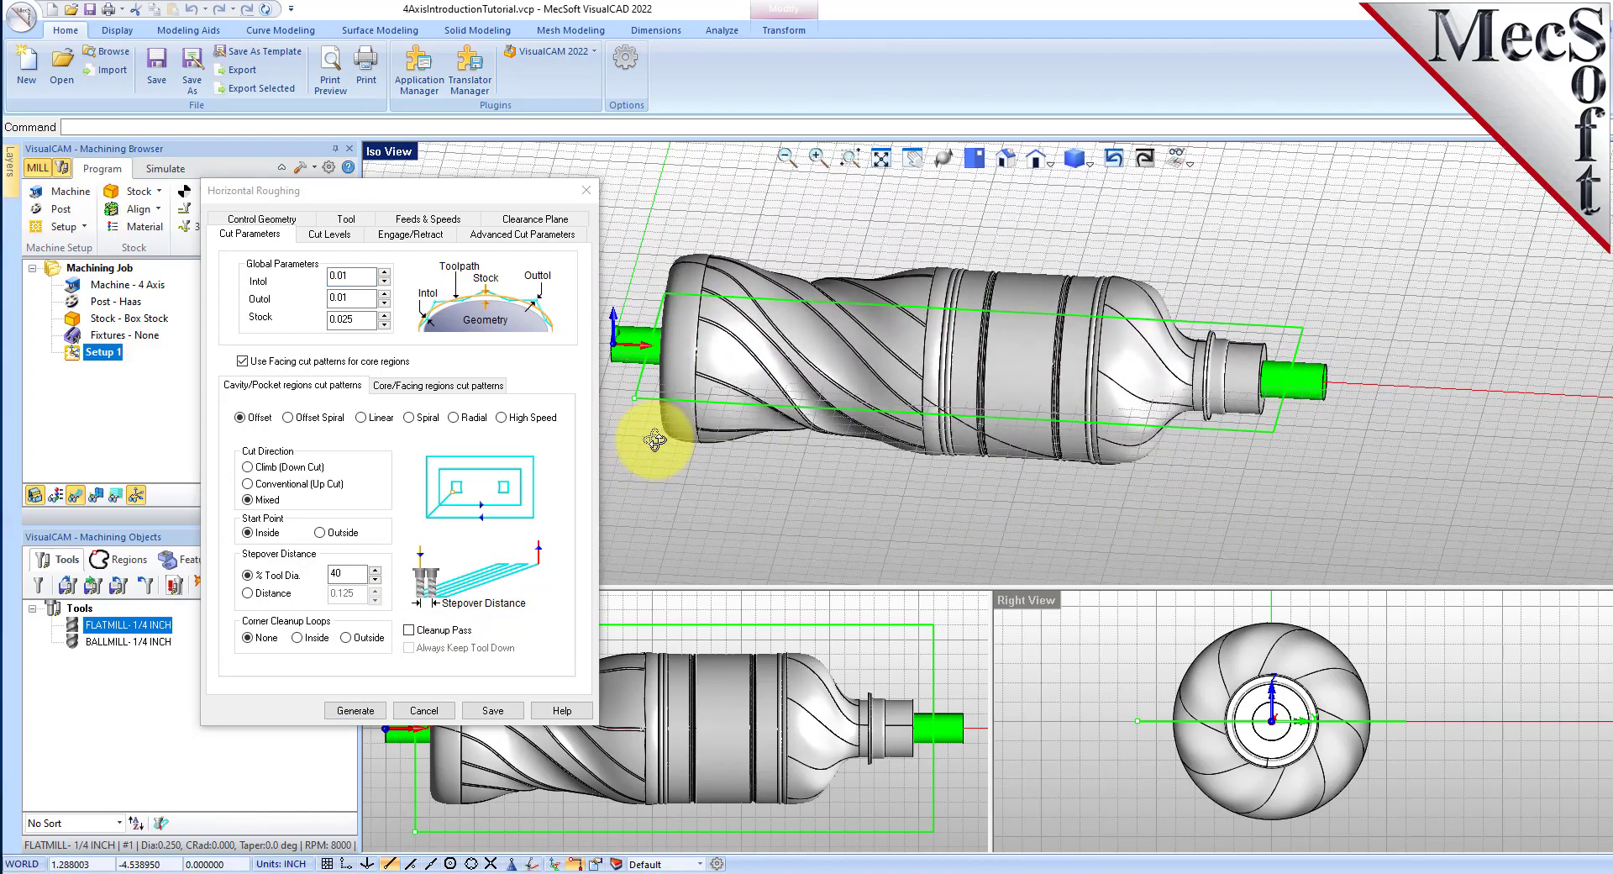
pyautogui.click(321, 235)
pyautogui.doubleClick(339, 283)
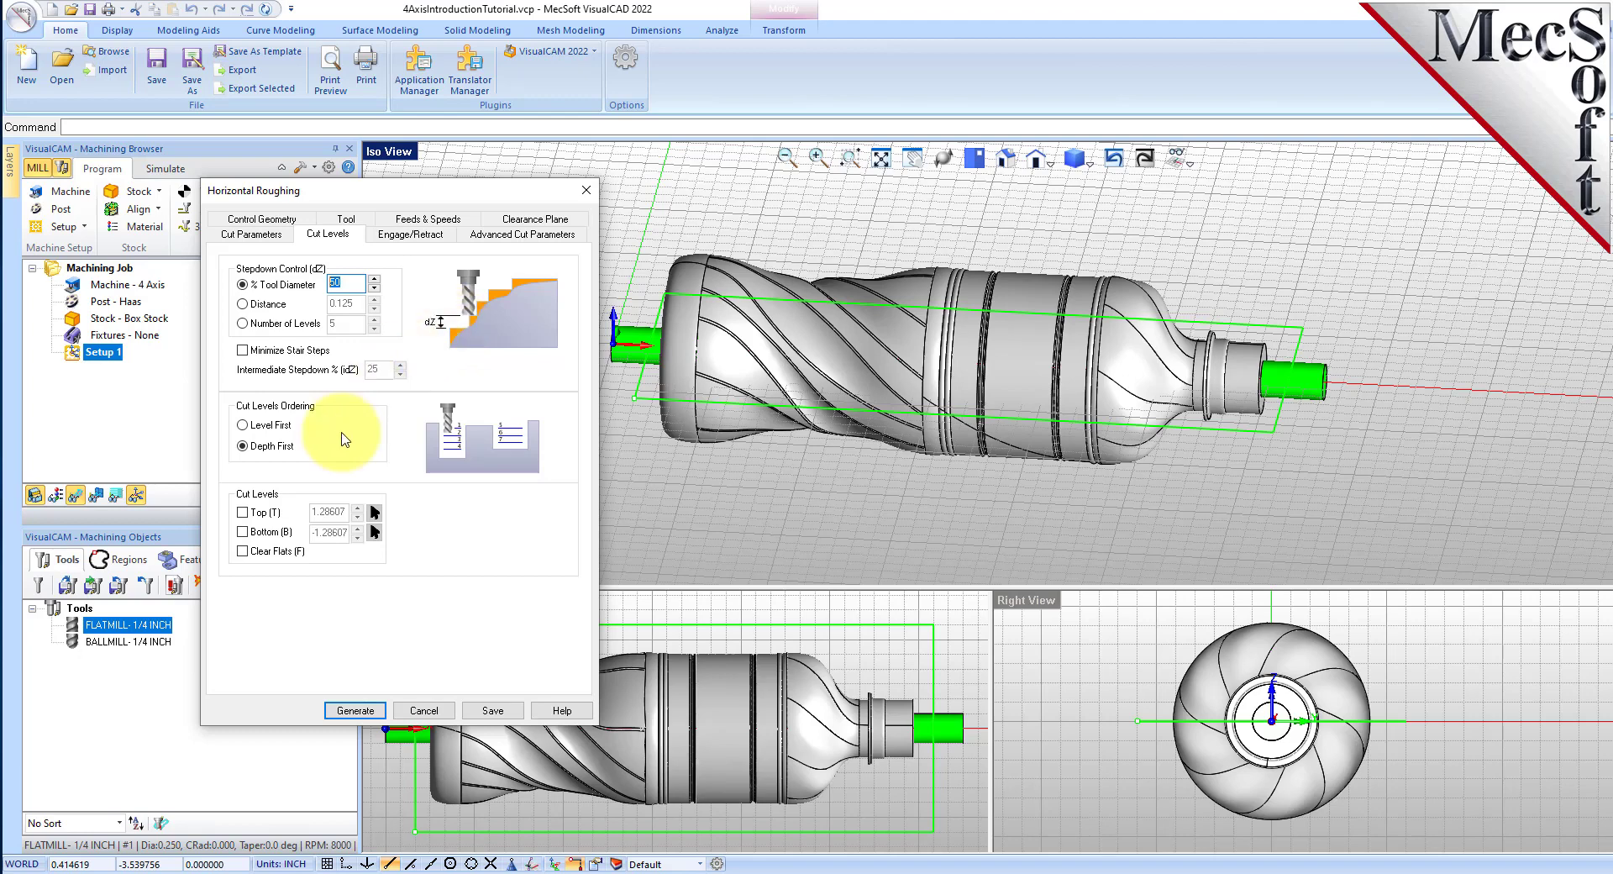
pyautogui.click(283, 531)
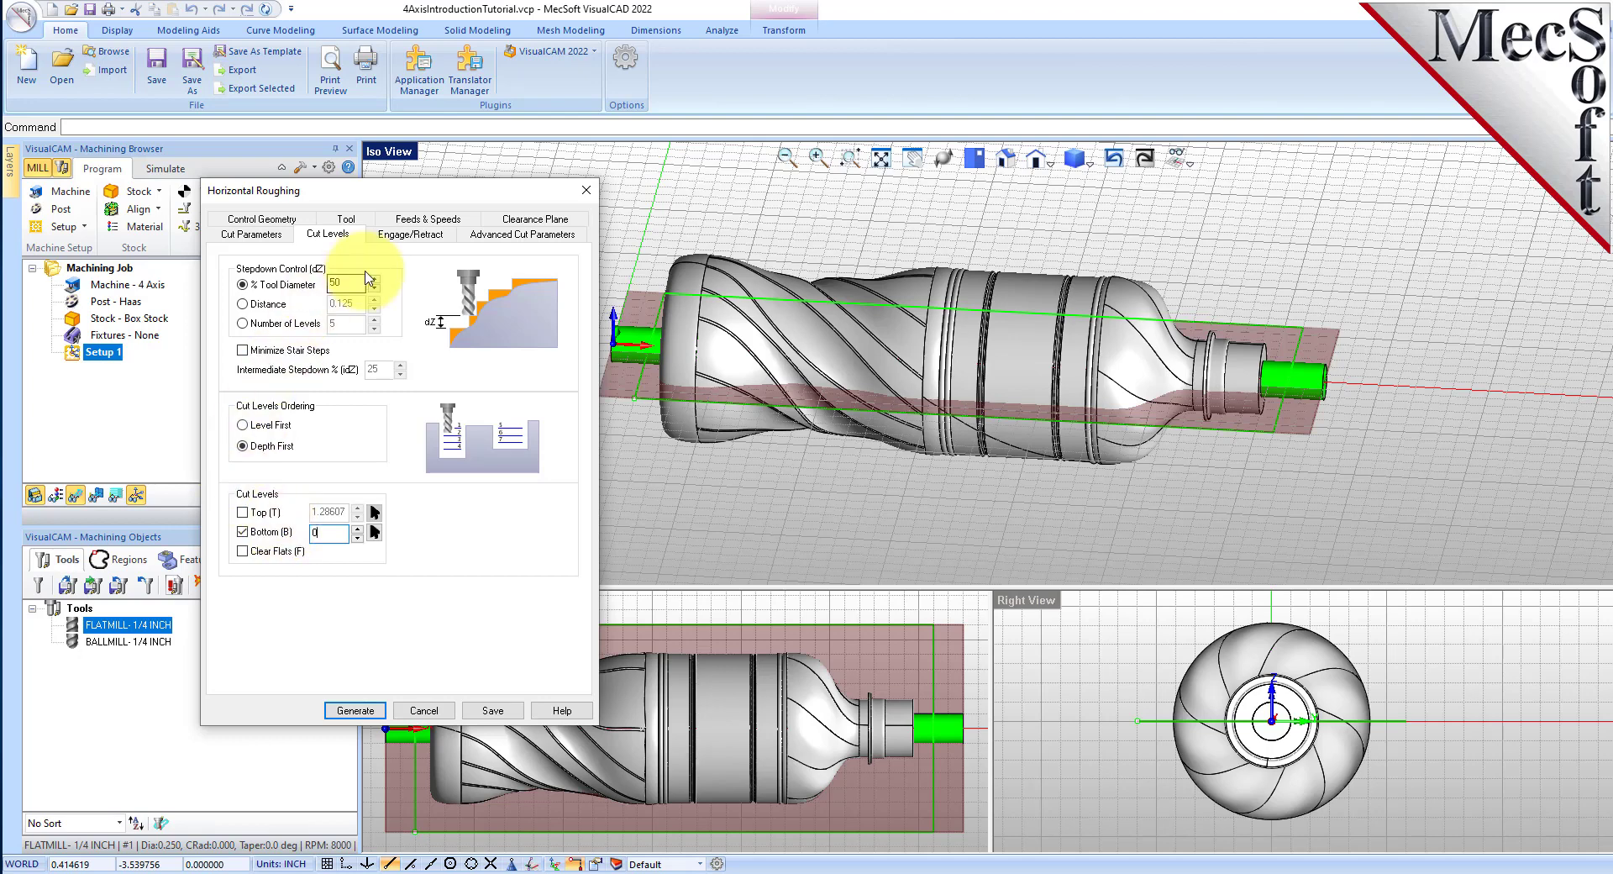
# Use a Path ramp for engage/retract in material, and check the ramp angle and the linear extension in air.
pyautogui.click(408, 236)
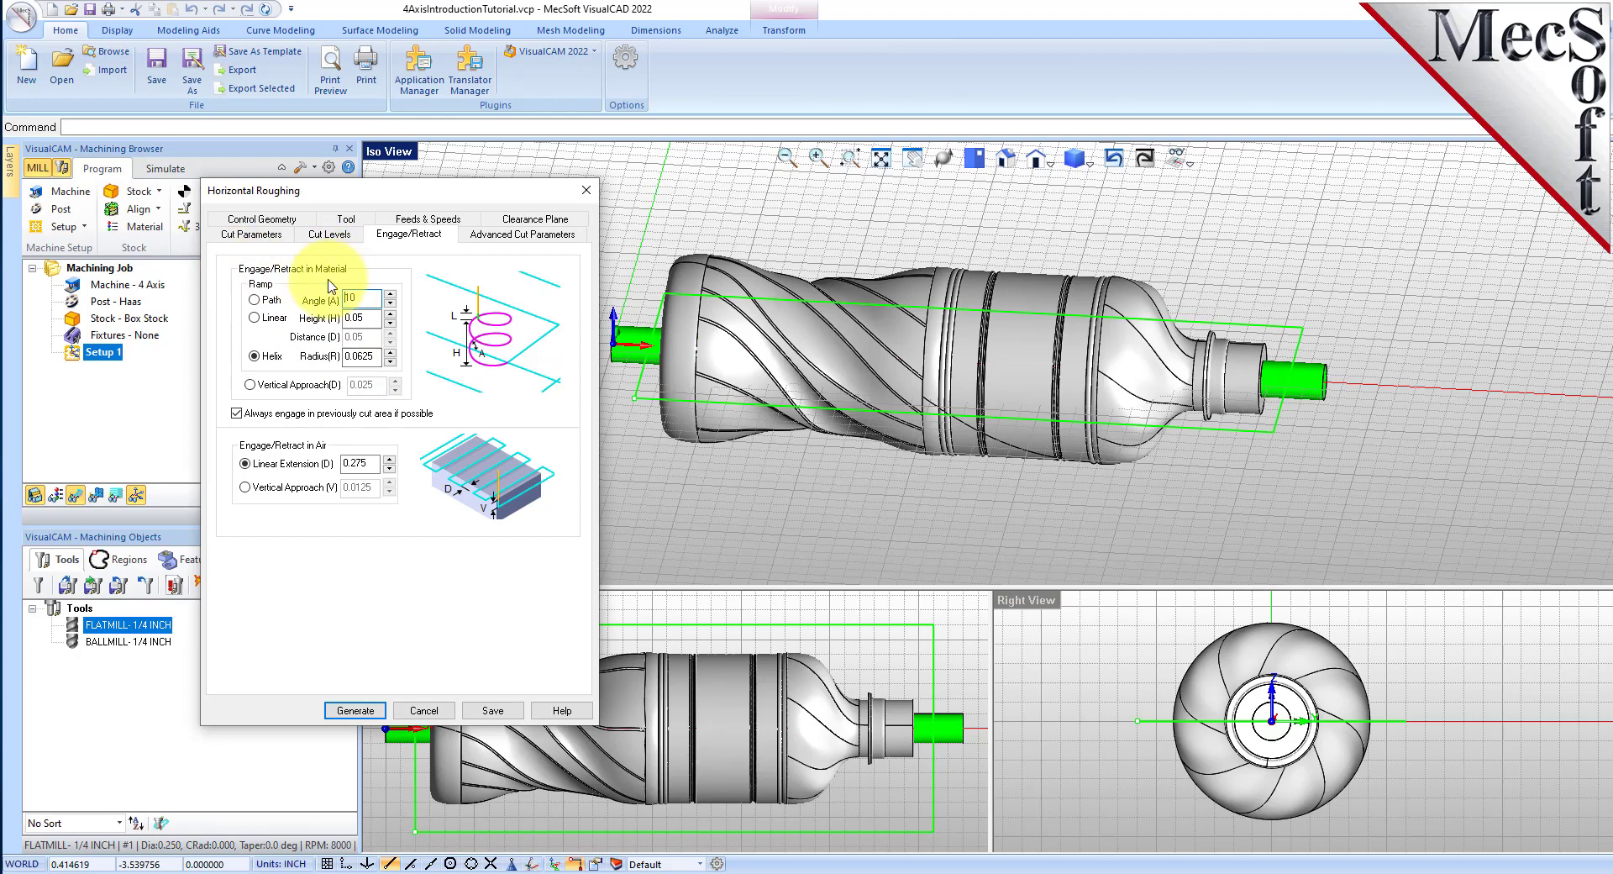
pyautogui.click(257, 301)
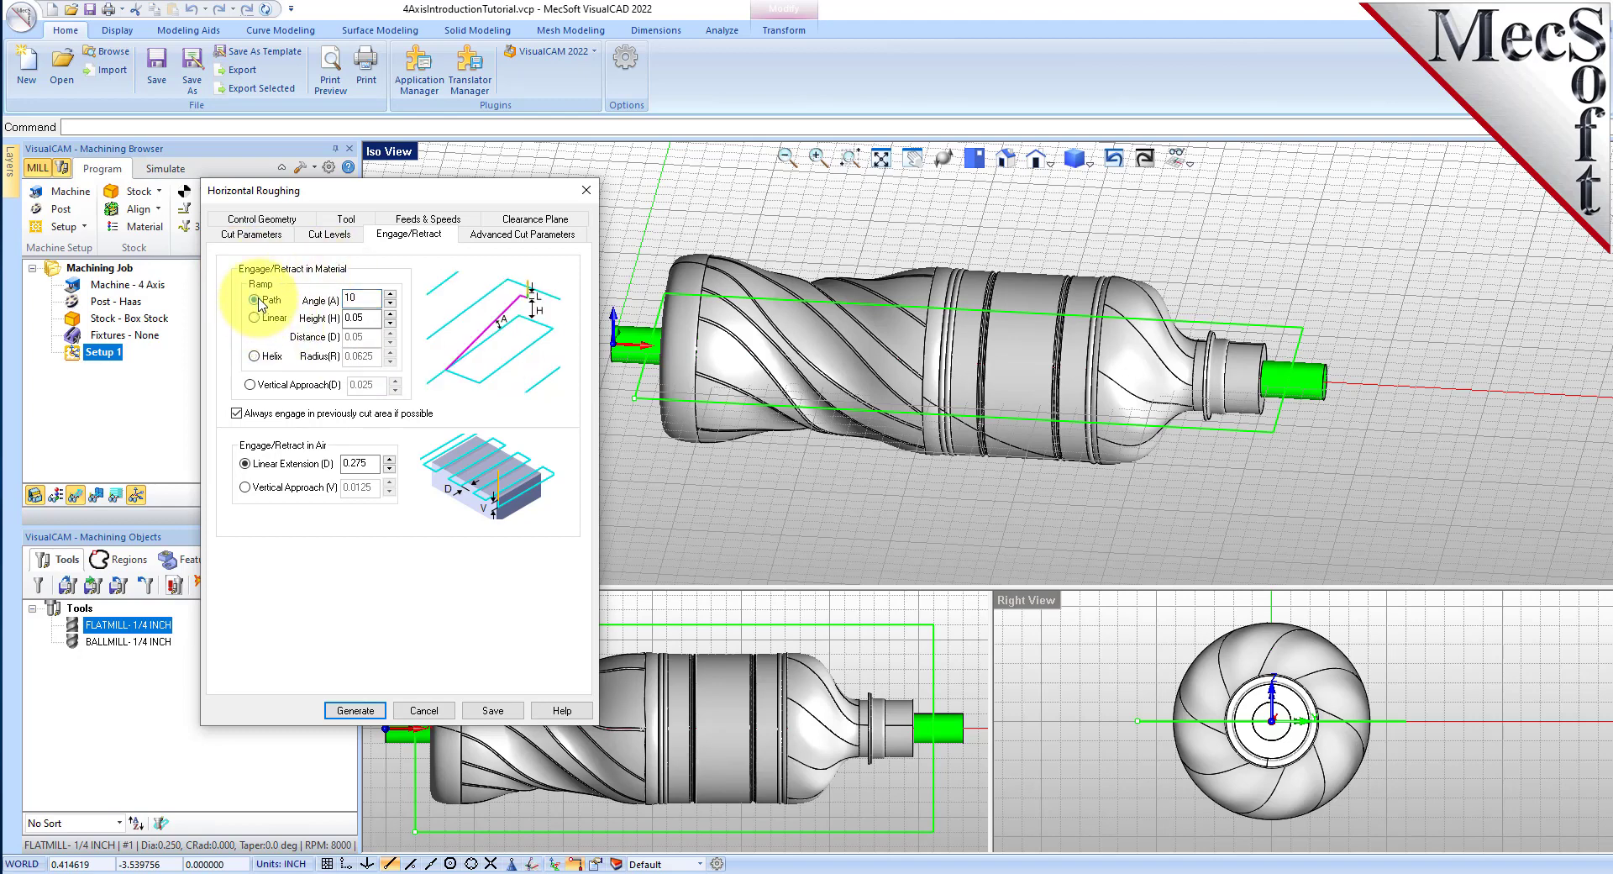
pyautogui.doubleClick(361, 299)
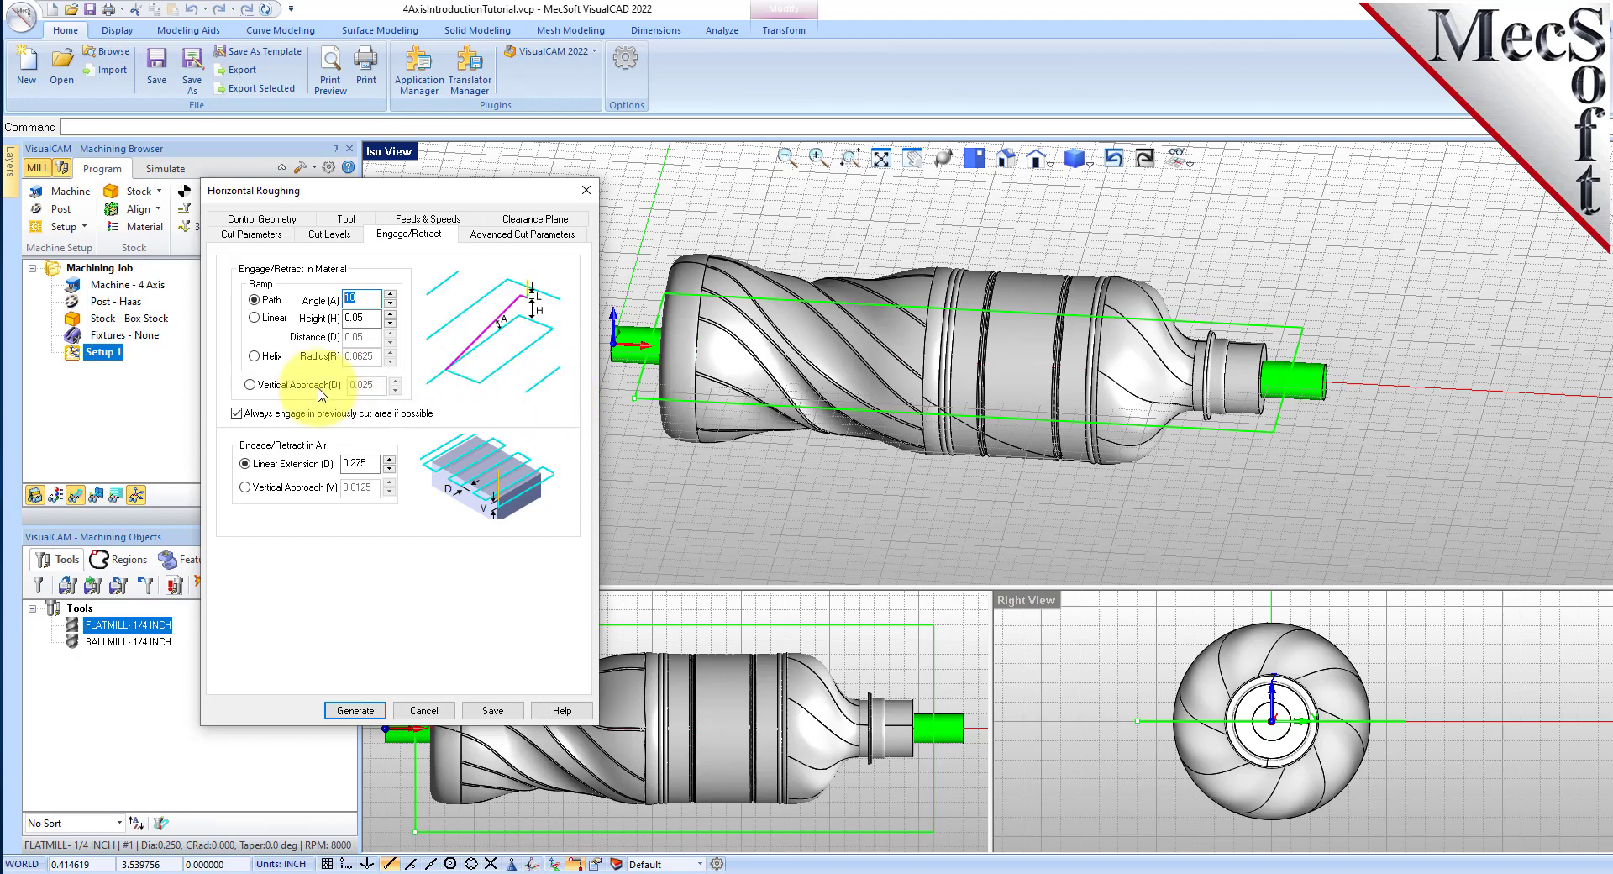
pyautogui.click(237, 414)
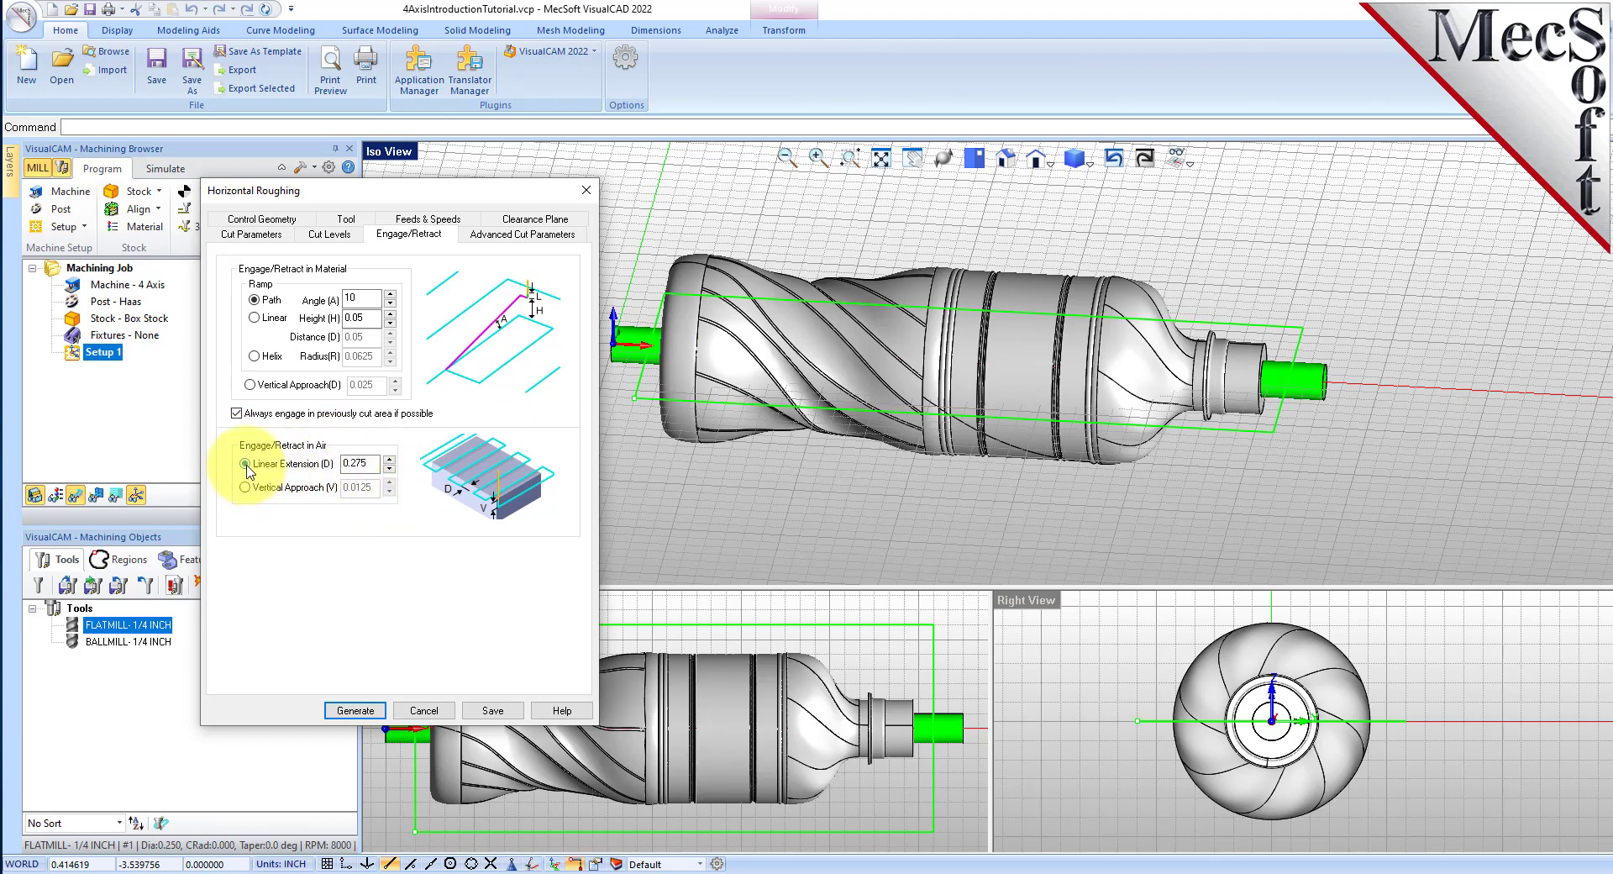
pyautogui.doubleClick(370, 463)
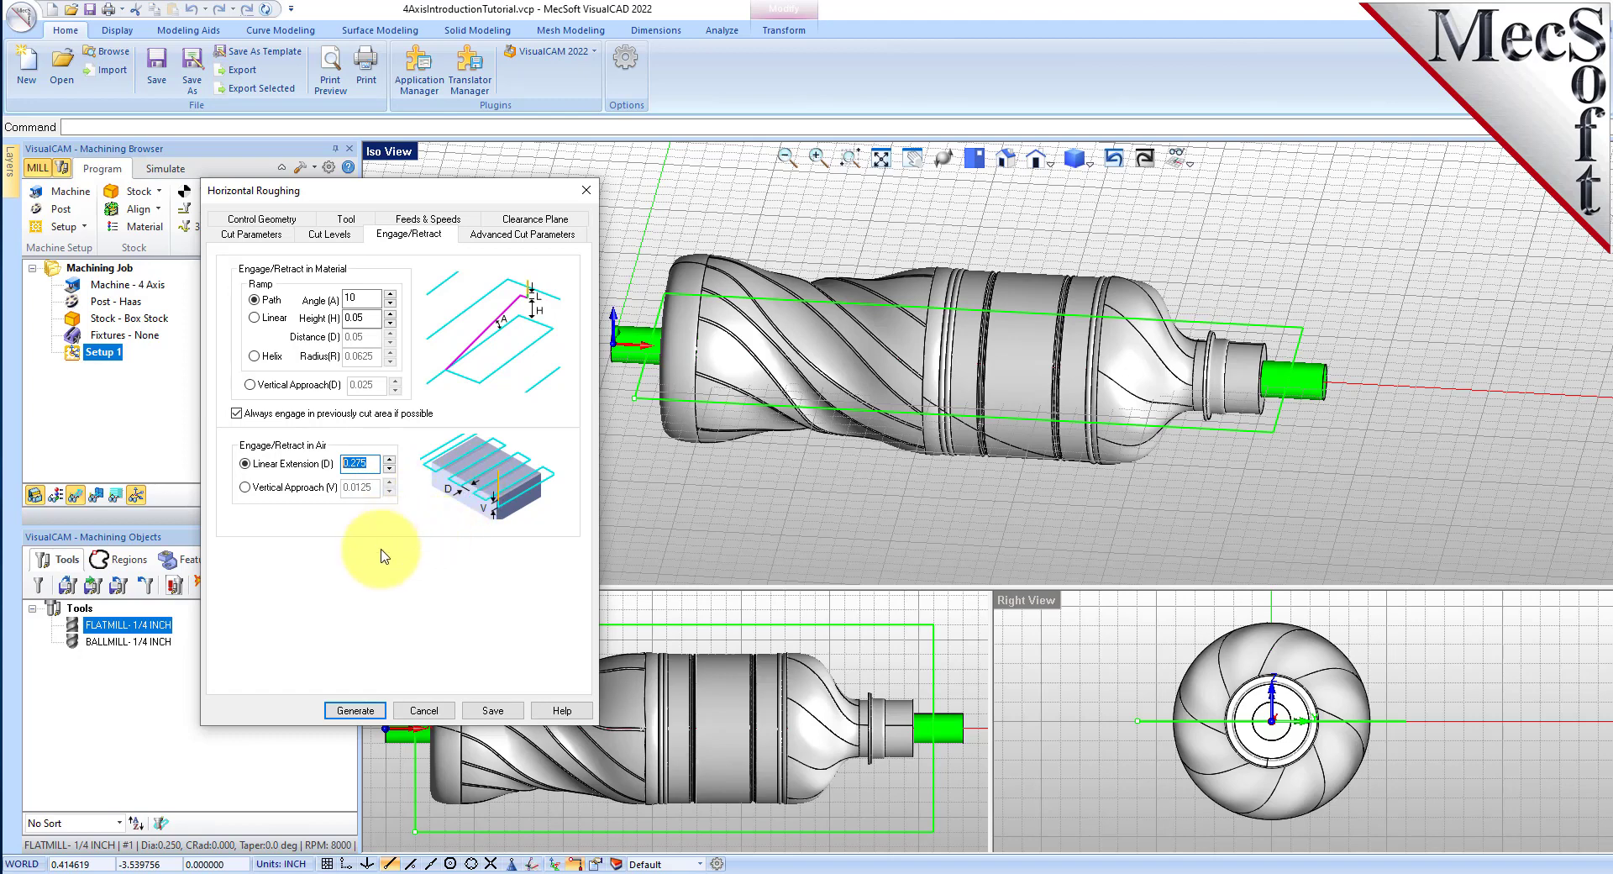
# Generate the Horizontal Roughing toolpath, toggle its display off and on, and inspect it in the Iso and Right views.
pyautogui.click(354, 710)
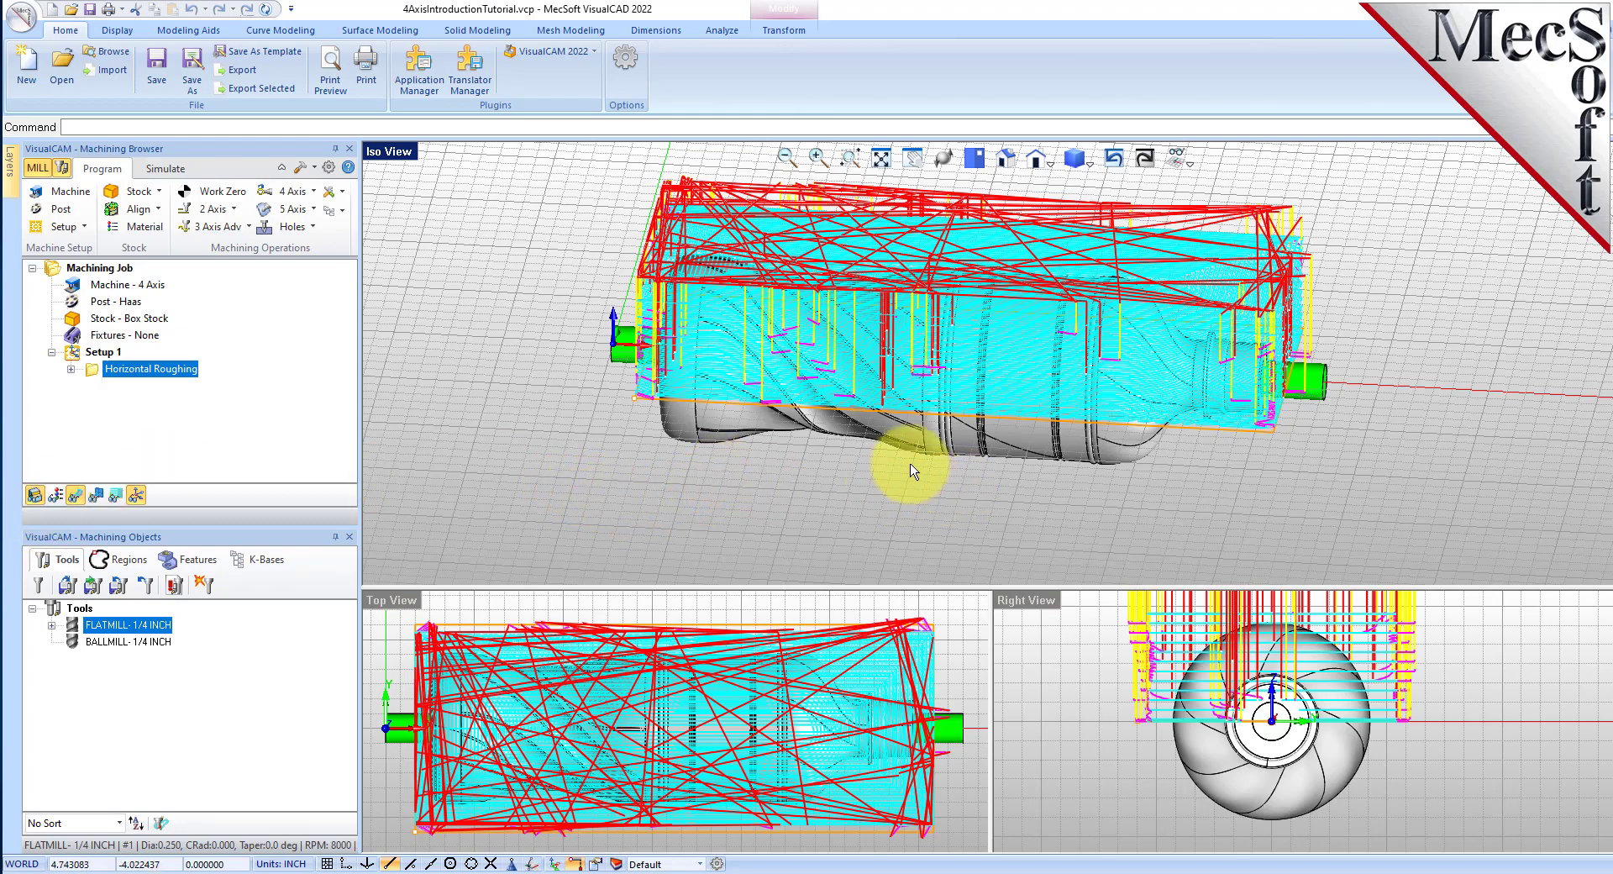
pyautogui.moveTo(980, 360)
pyautogui.mouseDown(button='right')
pyautogui.moveTo(986, 395)
pyautogui.moveTo(966, 361)
pyautogui.mouseUp(button='right')
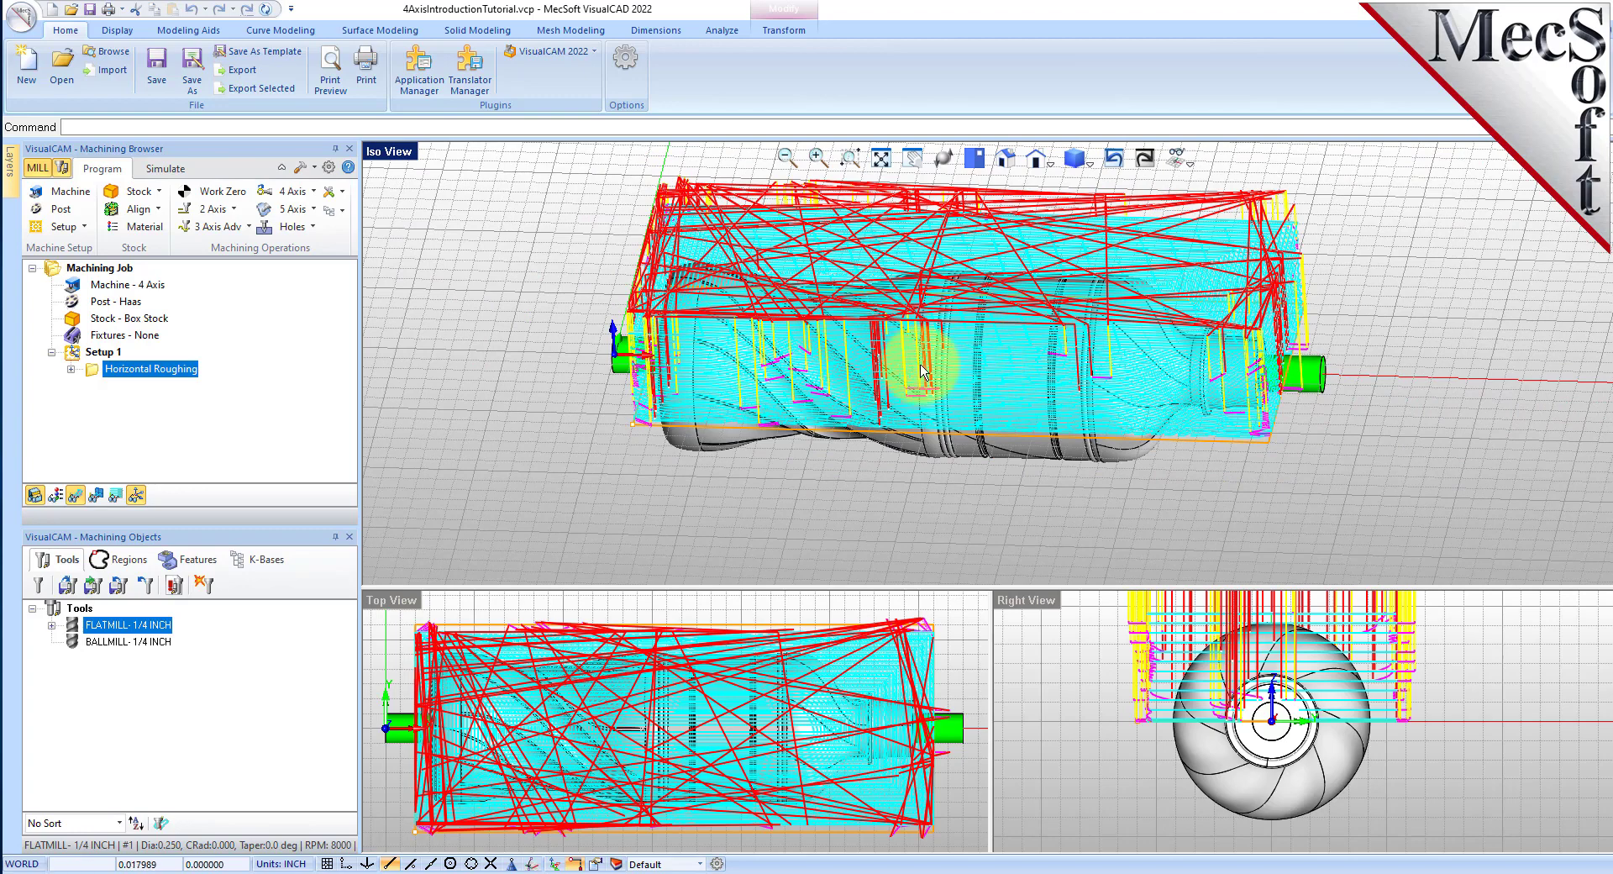
pyautogui.click(76, 497)
pyautogui.click(76, 498)
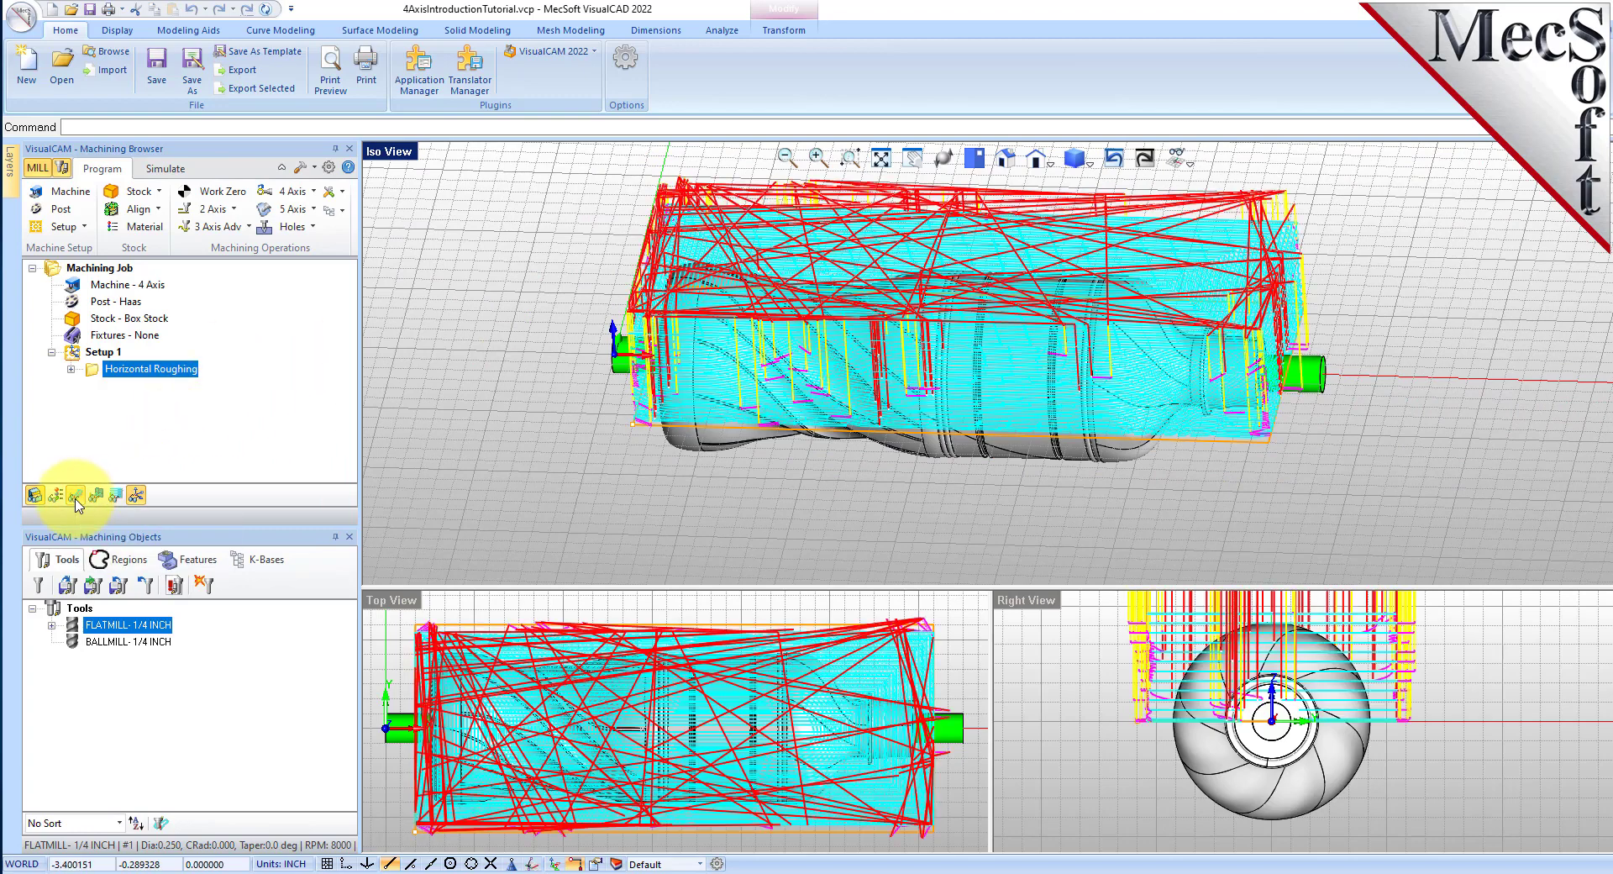
pyautogui.click(76, 497)
pyautogui.click(76, 498)
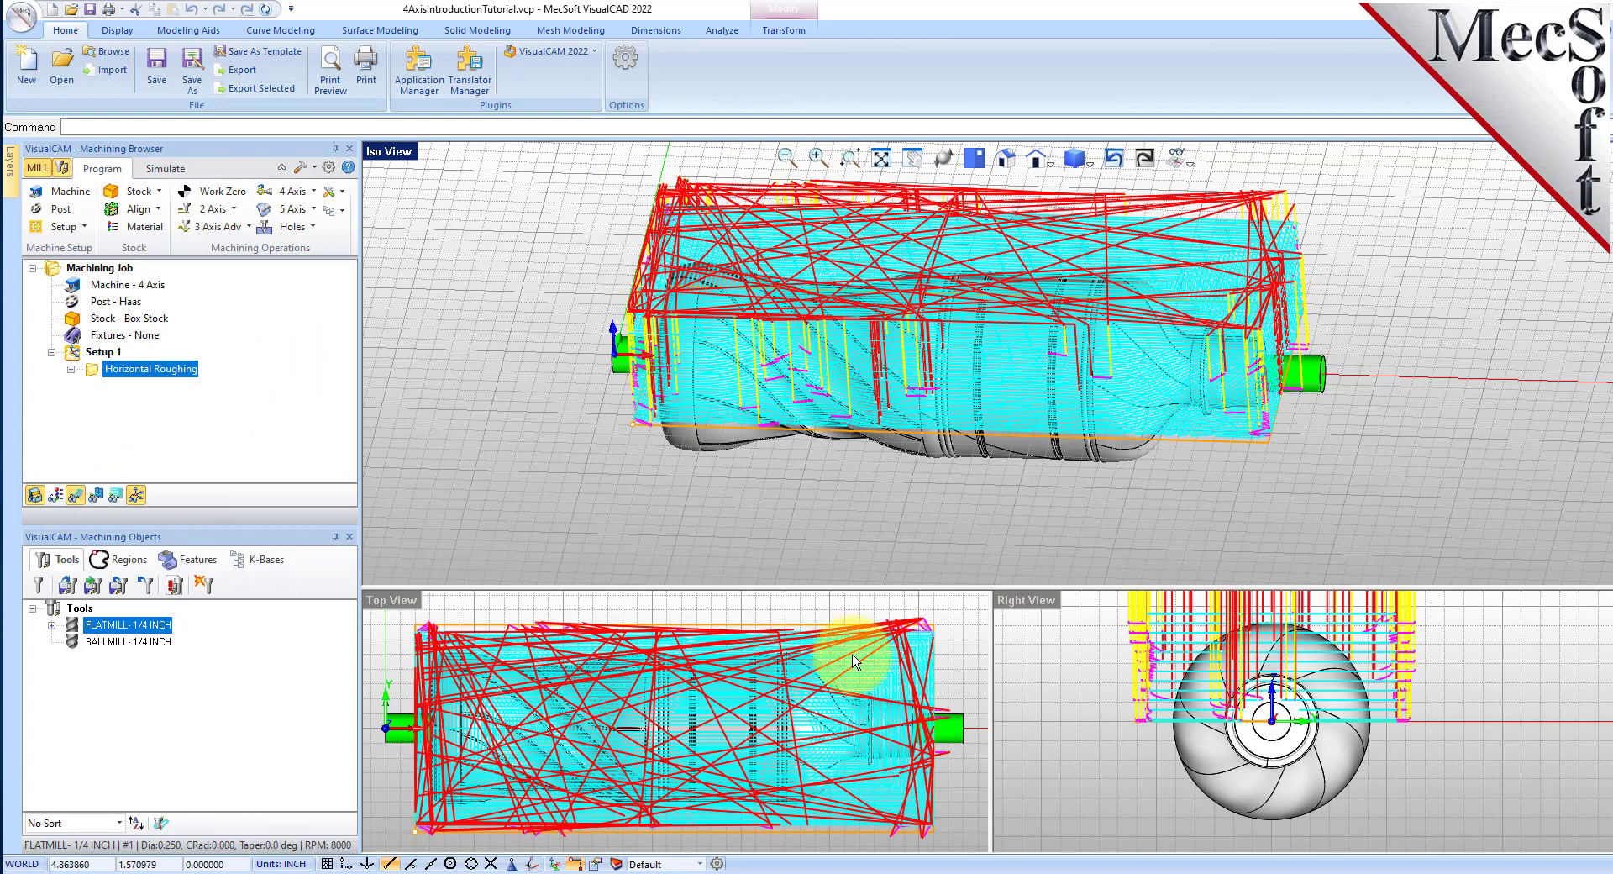
pyautogui.scroll(-3, 1286, 733)
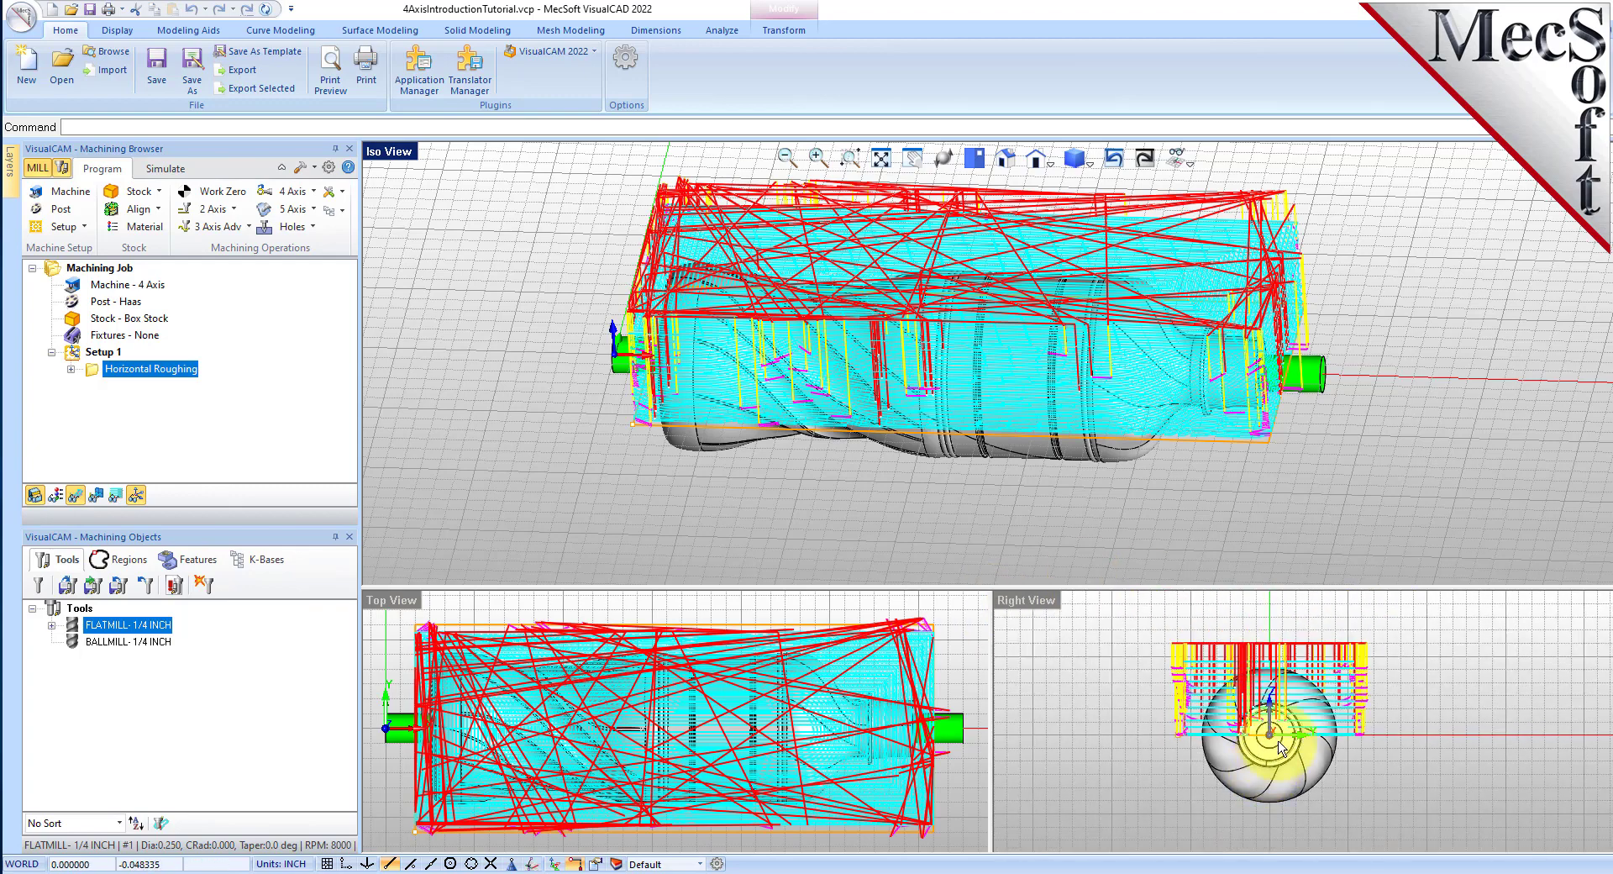
pyautogui.scroll(3, 1285, 732)
# Set the simulation preferences to the Polygonal Model and review the Simulate by Moves option.
pyautogui.click(183, 172)
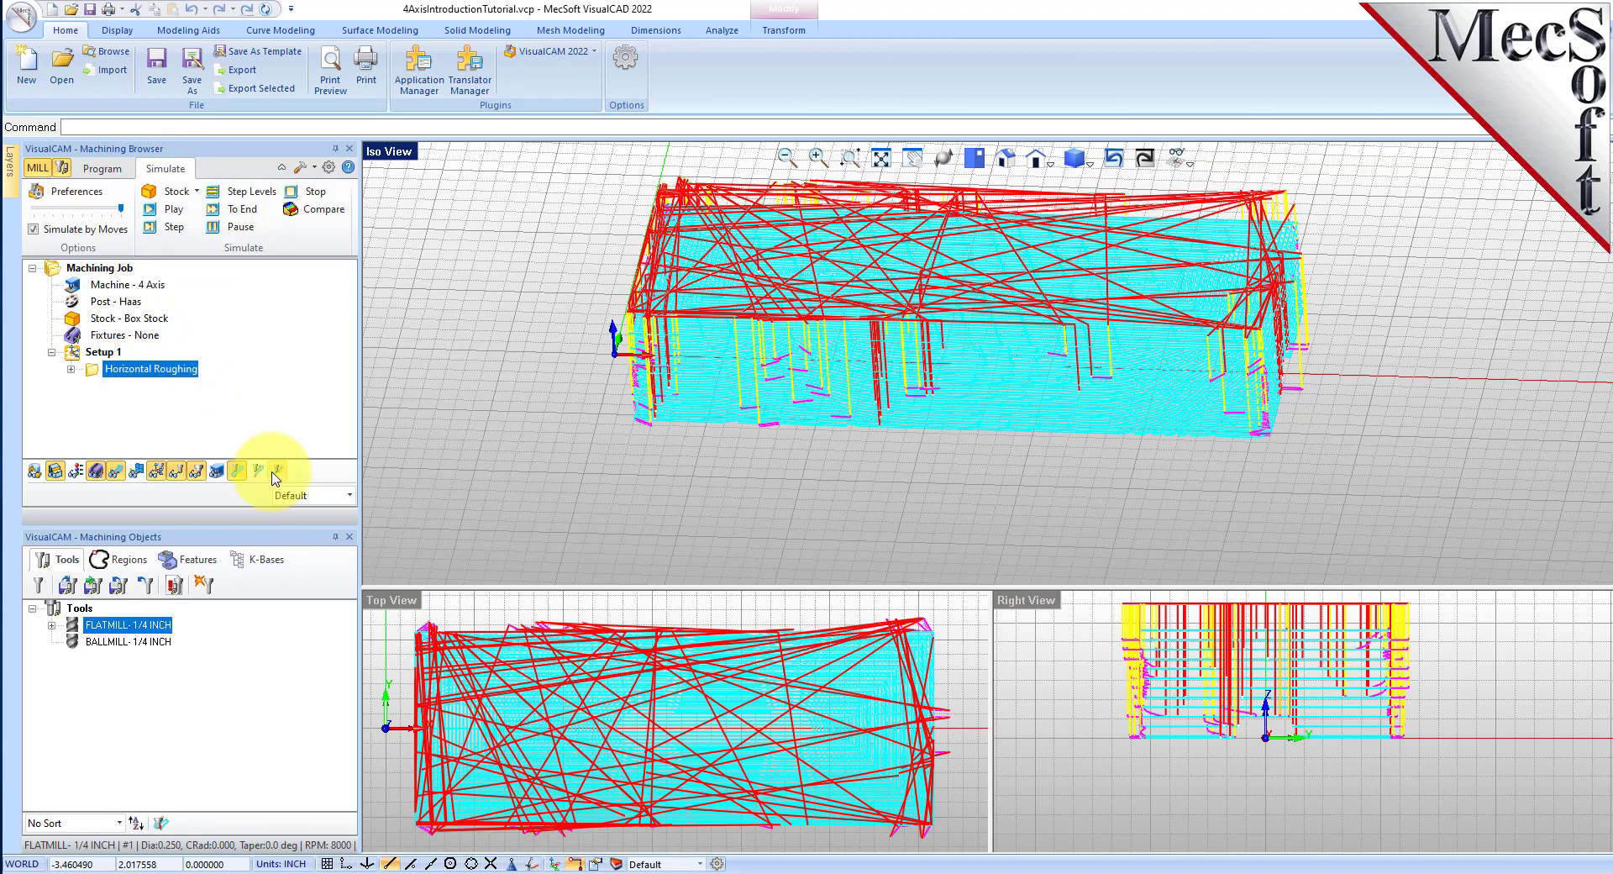
pyautogui.click(77, 192)
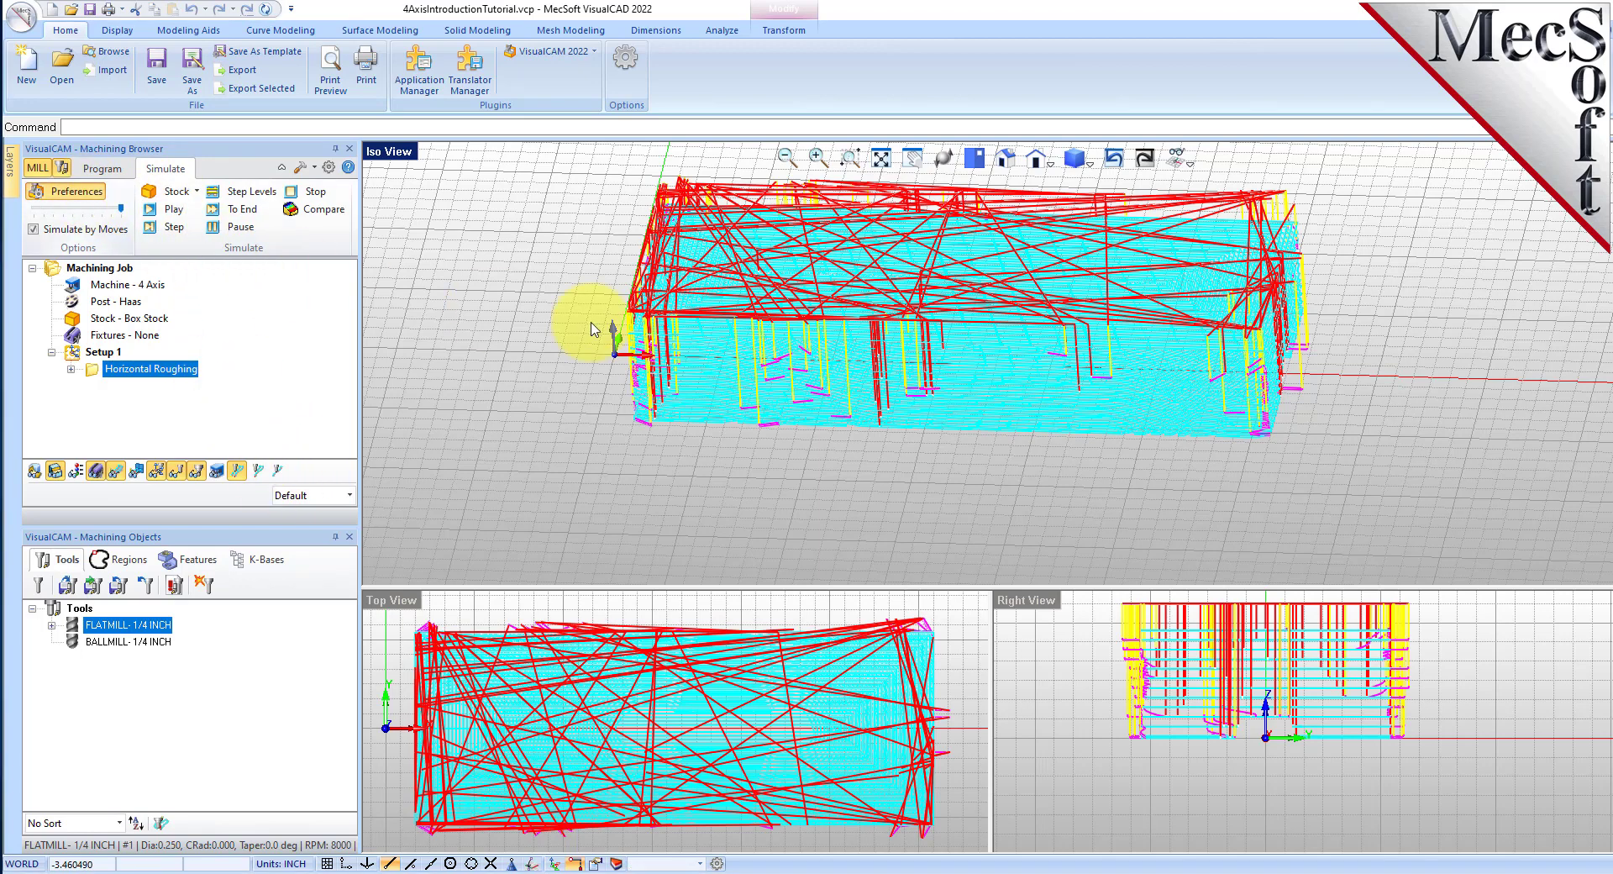
pyautogui.click(874, 220)
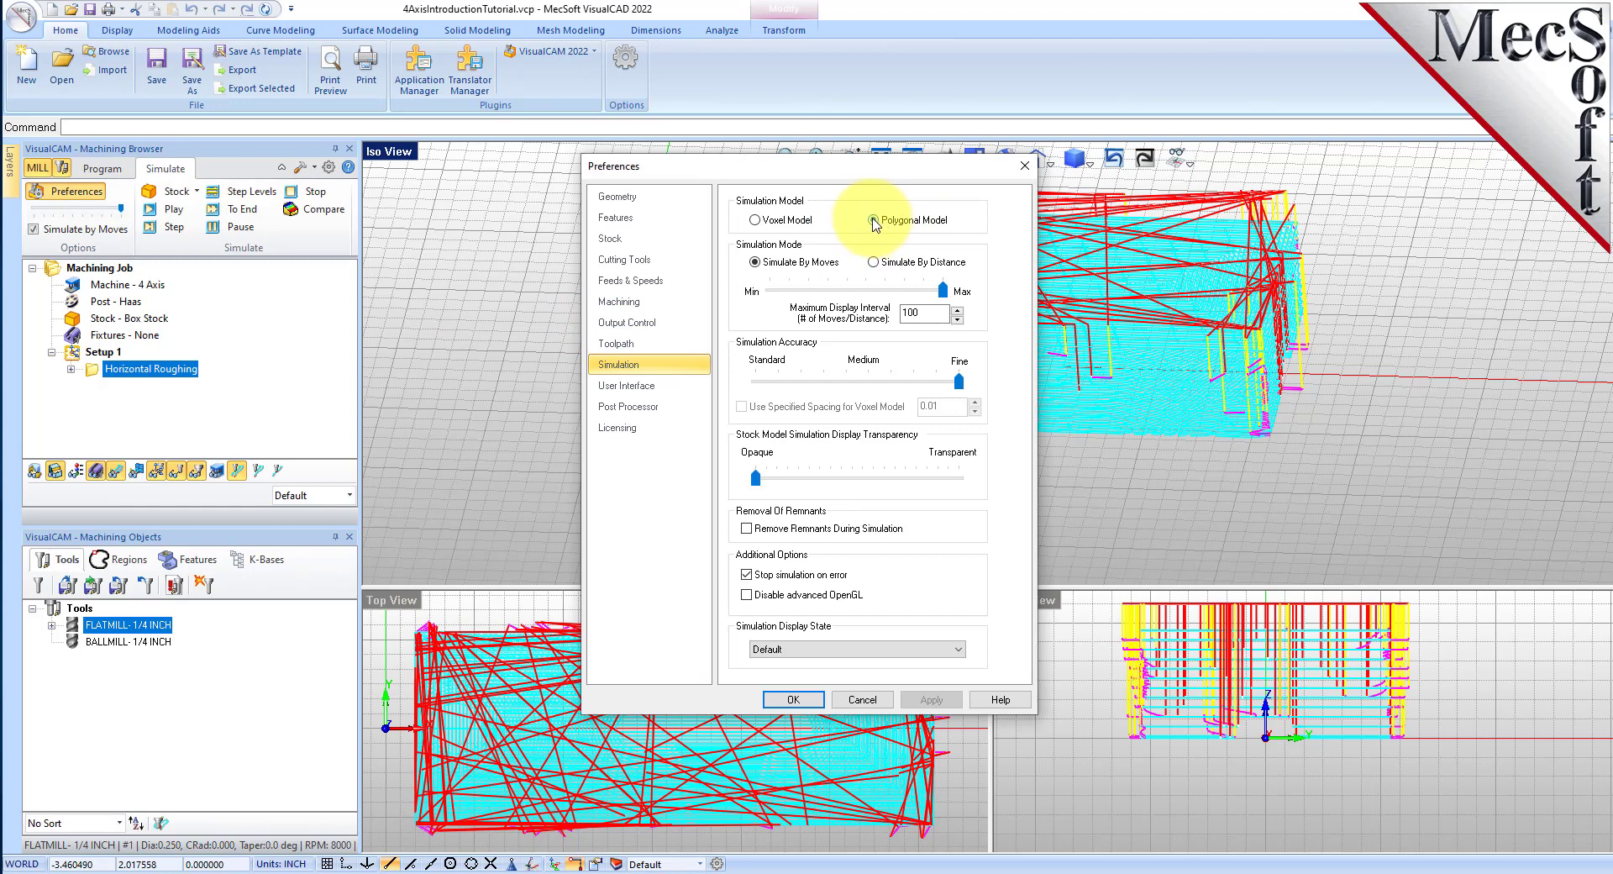
pyautogui.click(794, 700)
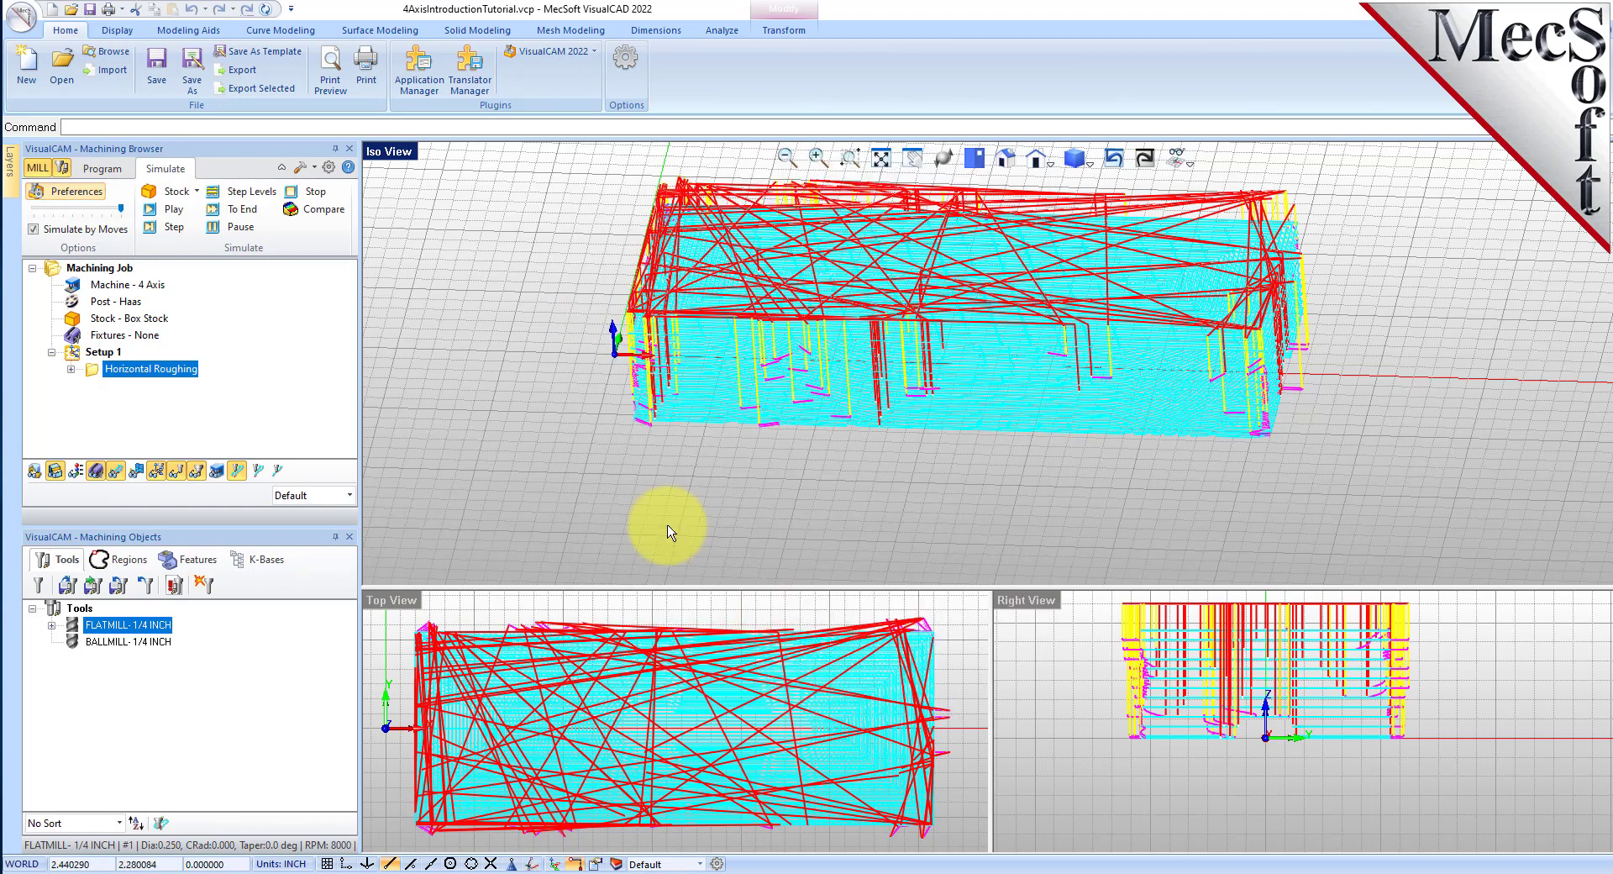
pyautogui.click(34, 229)
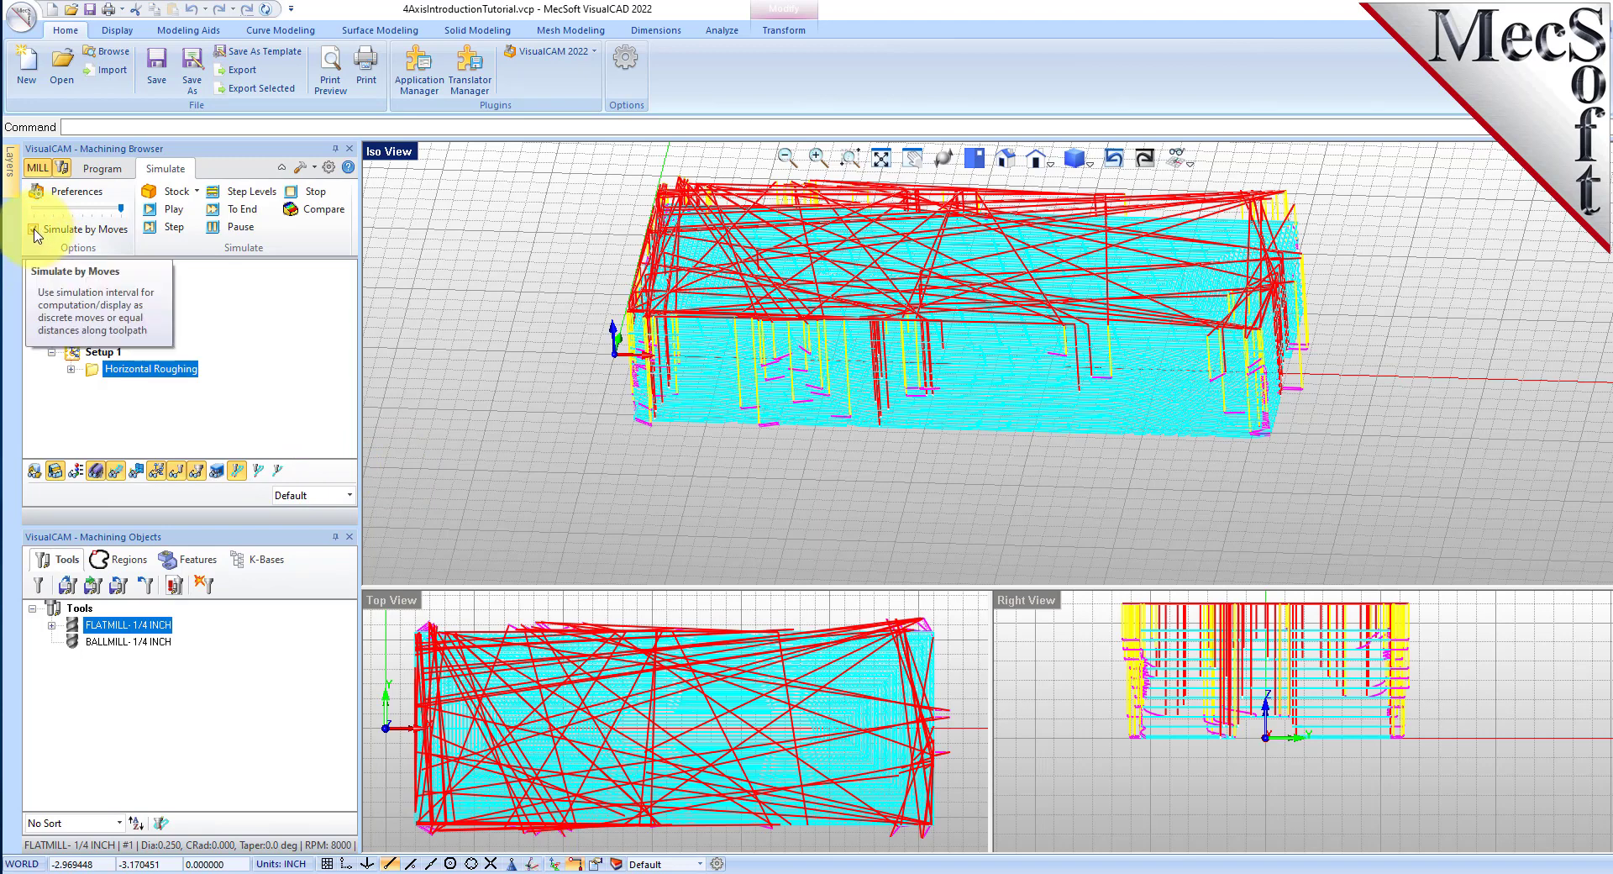
pyautogui.click(34, 230)
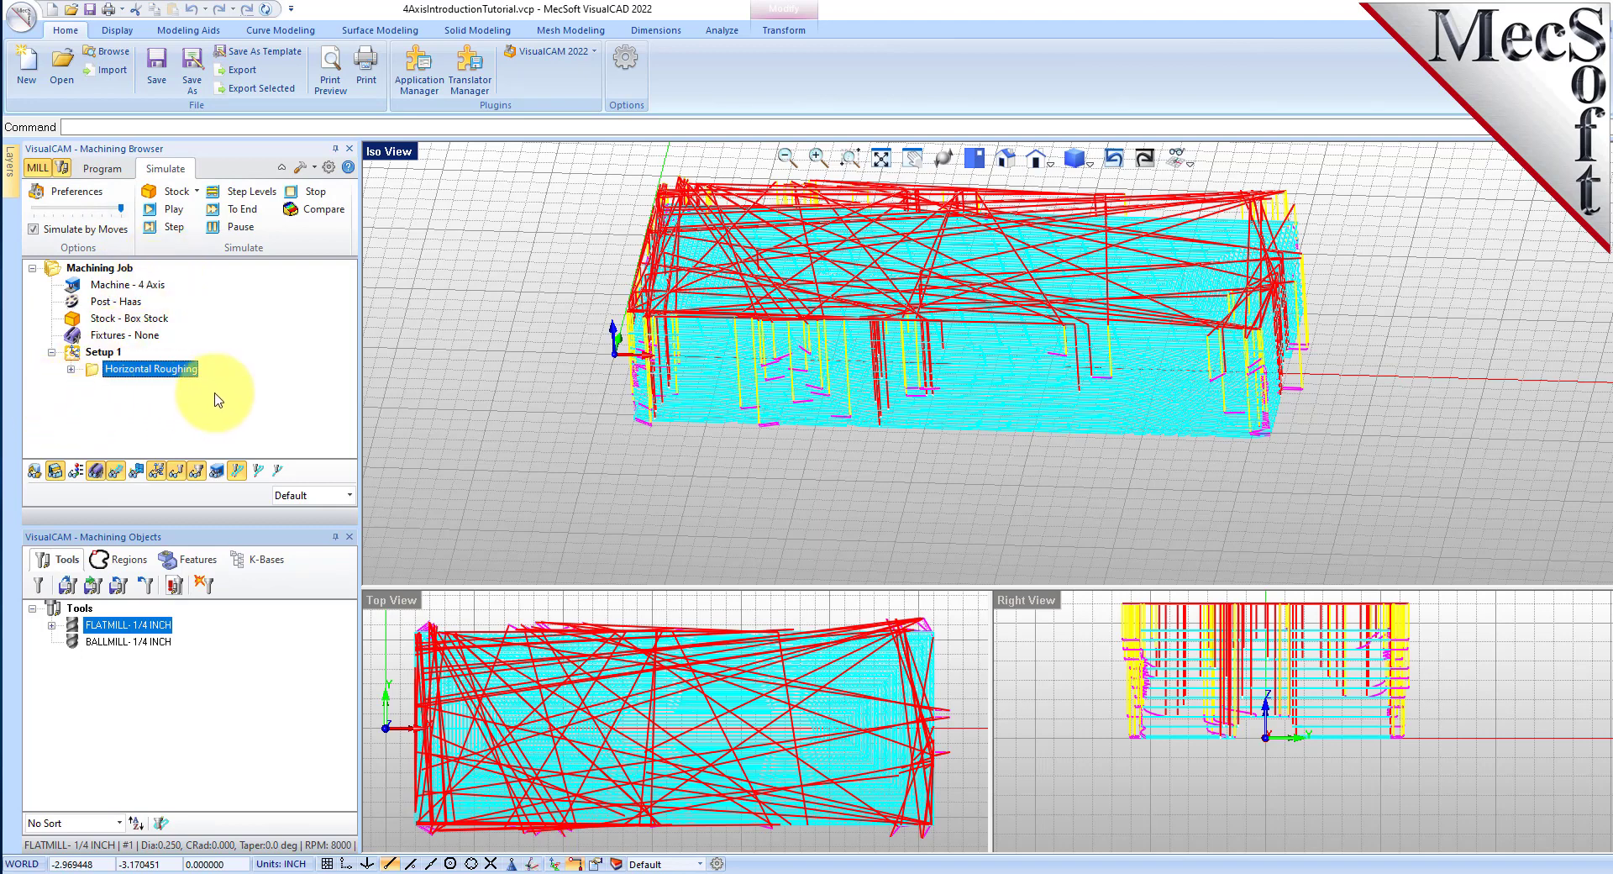
# Simulate the Horizontal Roughing operation, hide the toolpath display and run the simulation again.
pyautogui.click(174, 210)
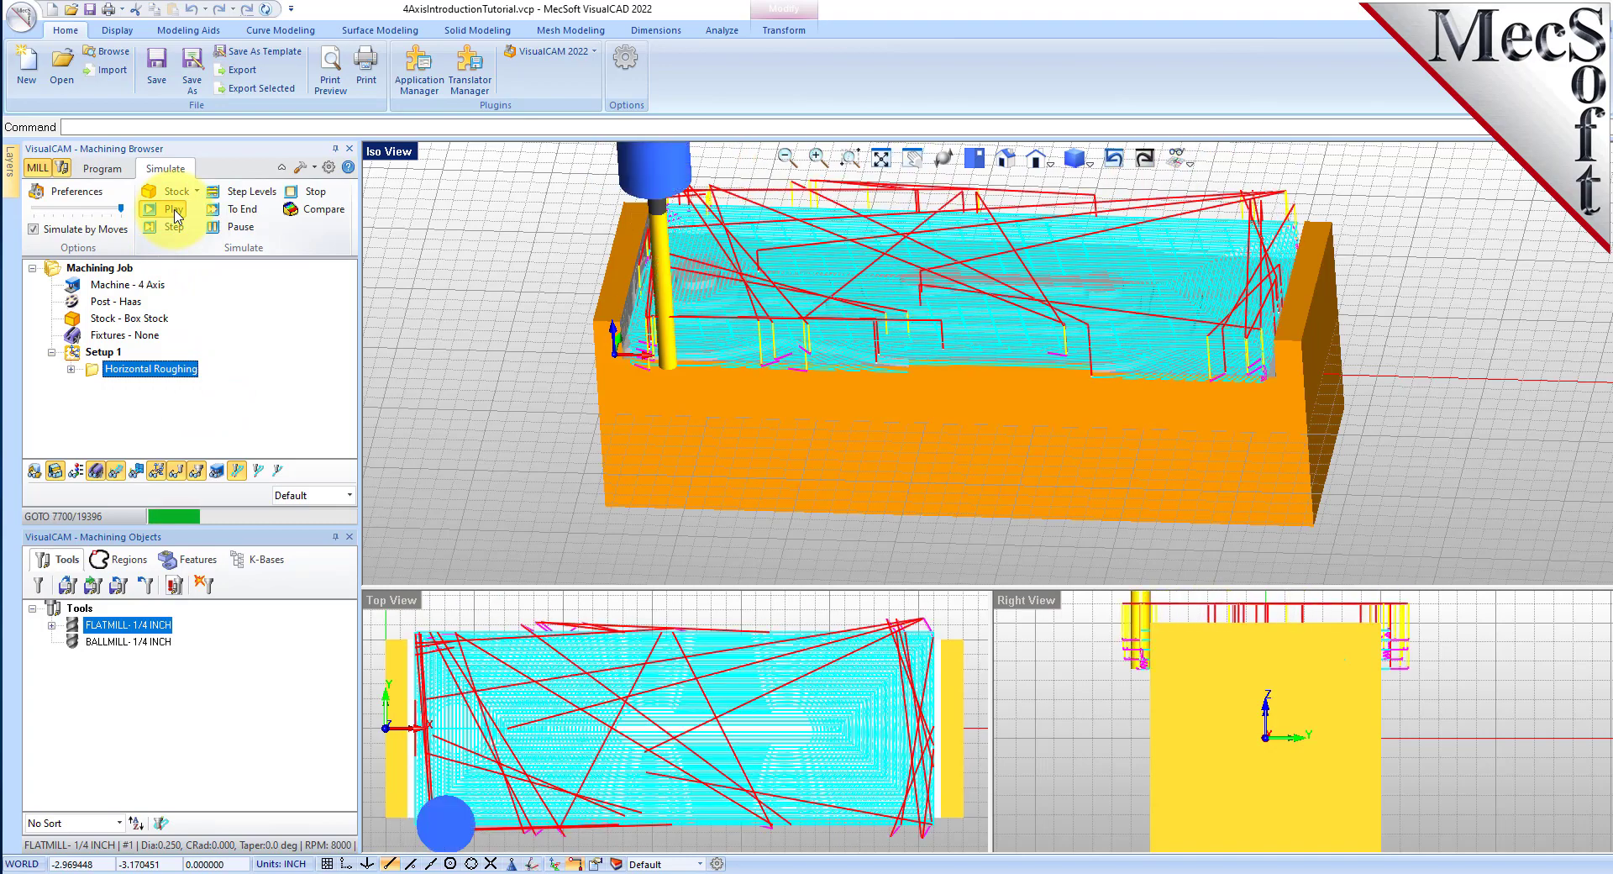
pyautogui.click(117, 472)
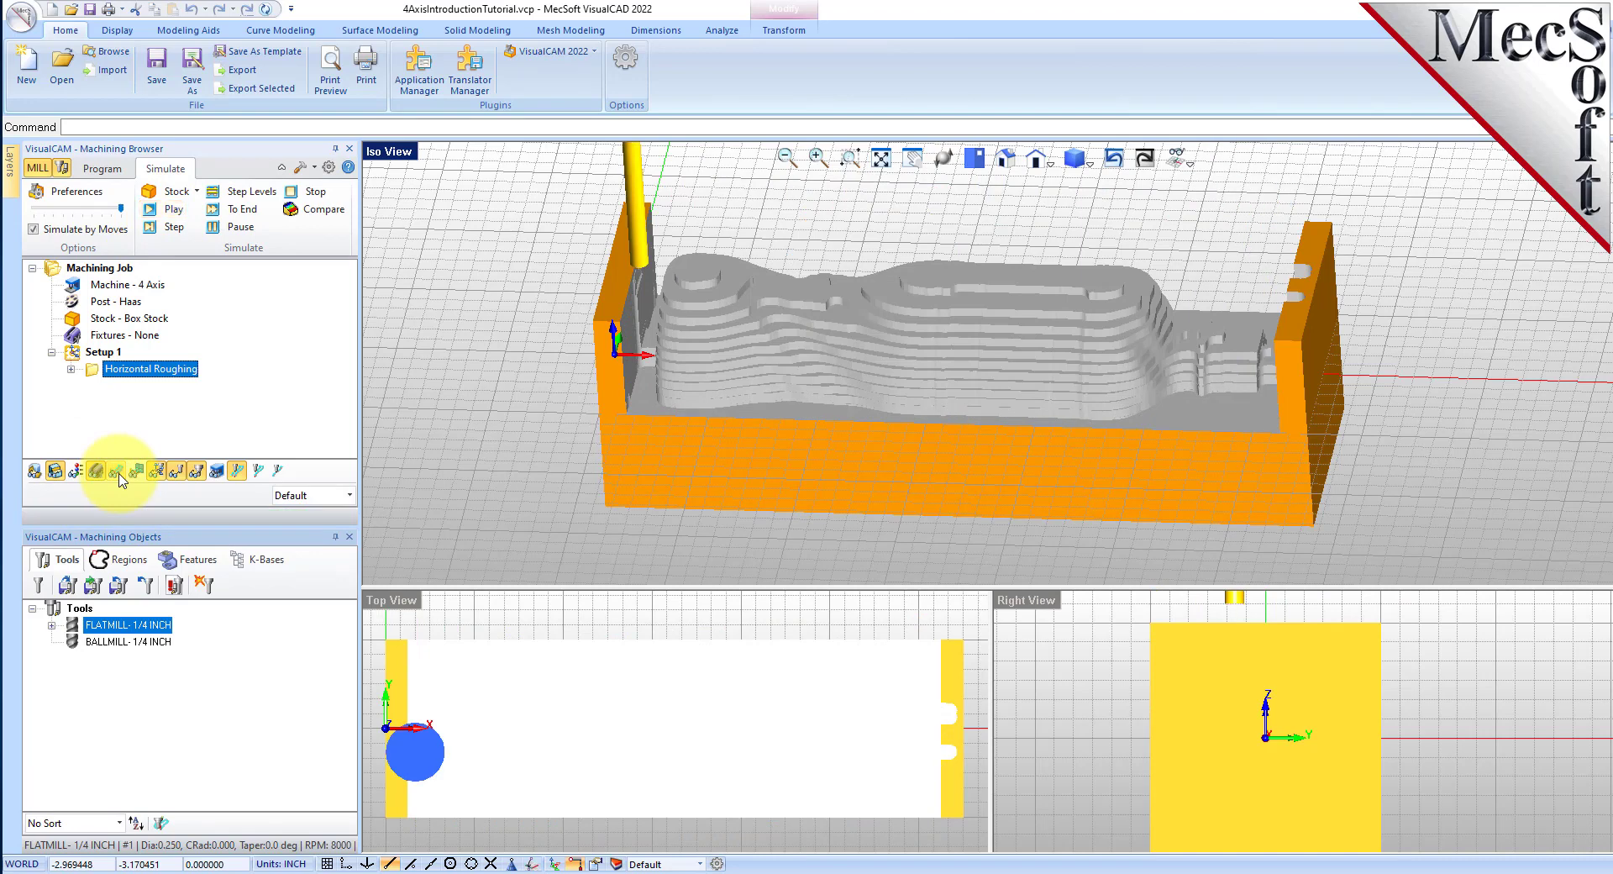
pyautogui.click(171, 212)
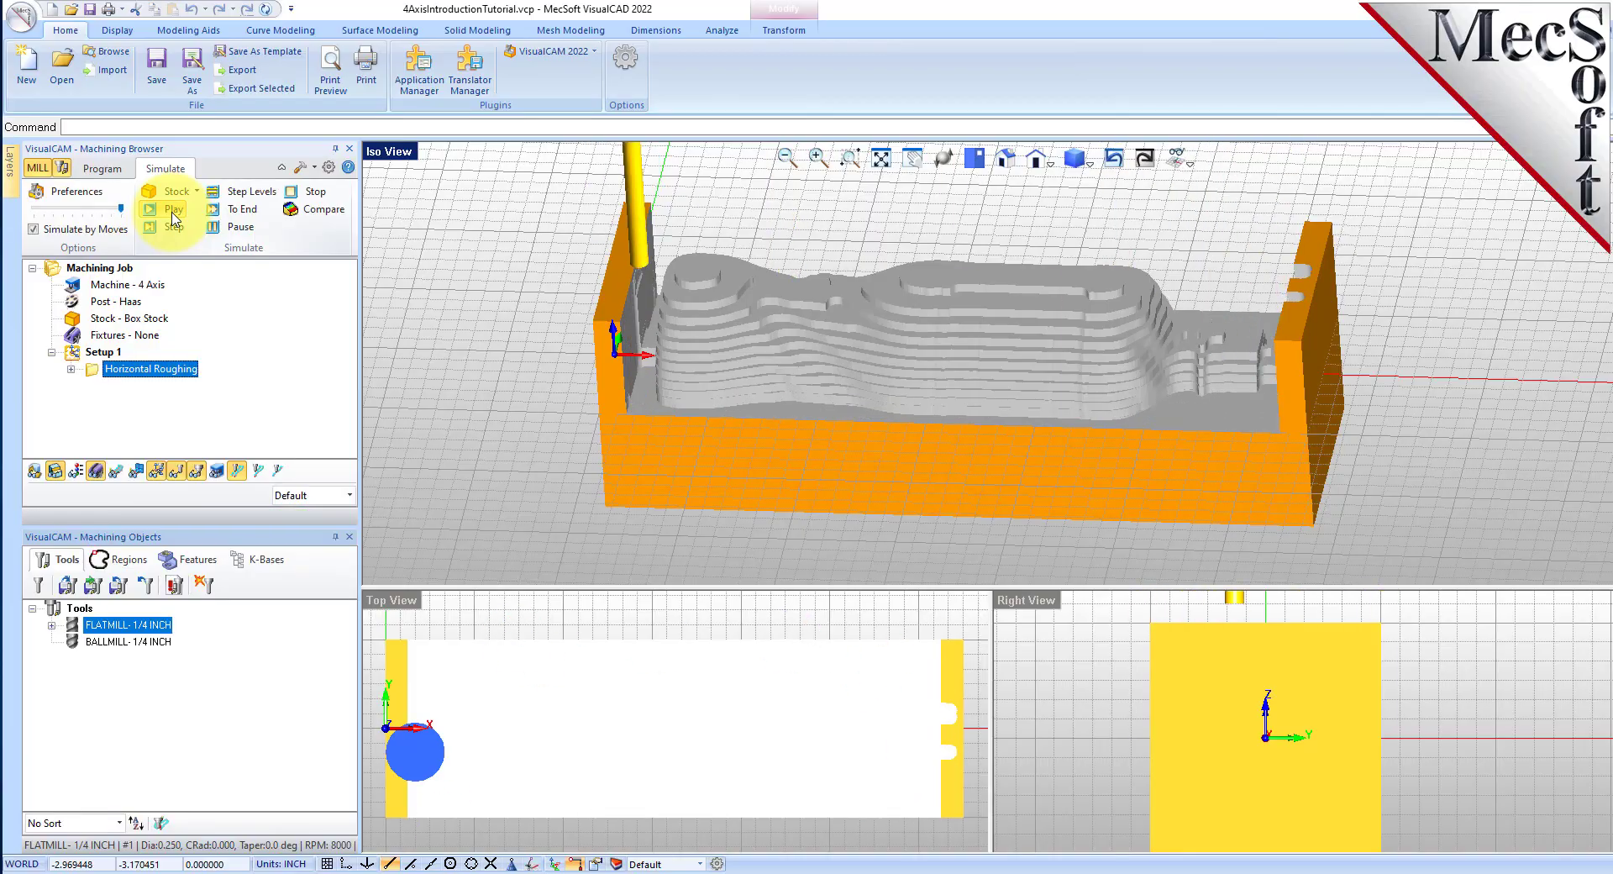
# Inspect the simulated roughed stock from several angles and maximize the Iso View.
pyautogui.moveTo(952, 344)
pyautogui.mouseDown(button='right')
pyautogui.moveTo(955, 432)
pyautogui.moveTo(929, 335)
pyautogui.moveTo(943, 345)
pyautogui.moveTo(915, 324)
pyautogui.moveTo(921, 348)
pyautogui.mouseUp(button='right')
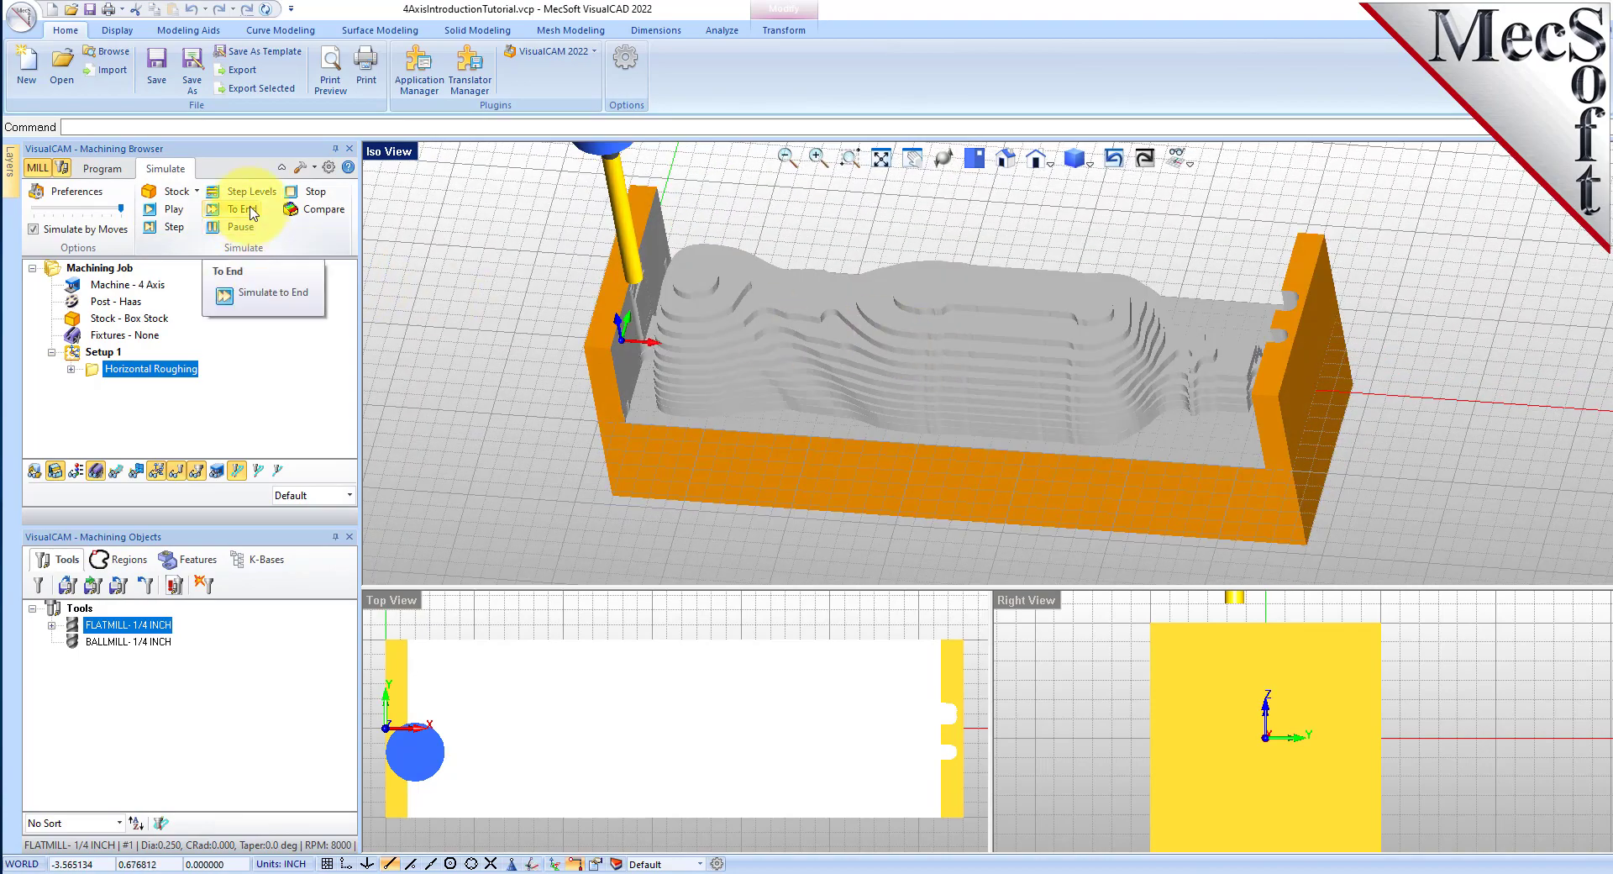
pyautogui.moveTo(847, 430); pyautogui.dragTo(846, 414, button='right')
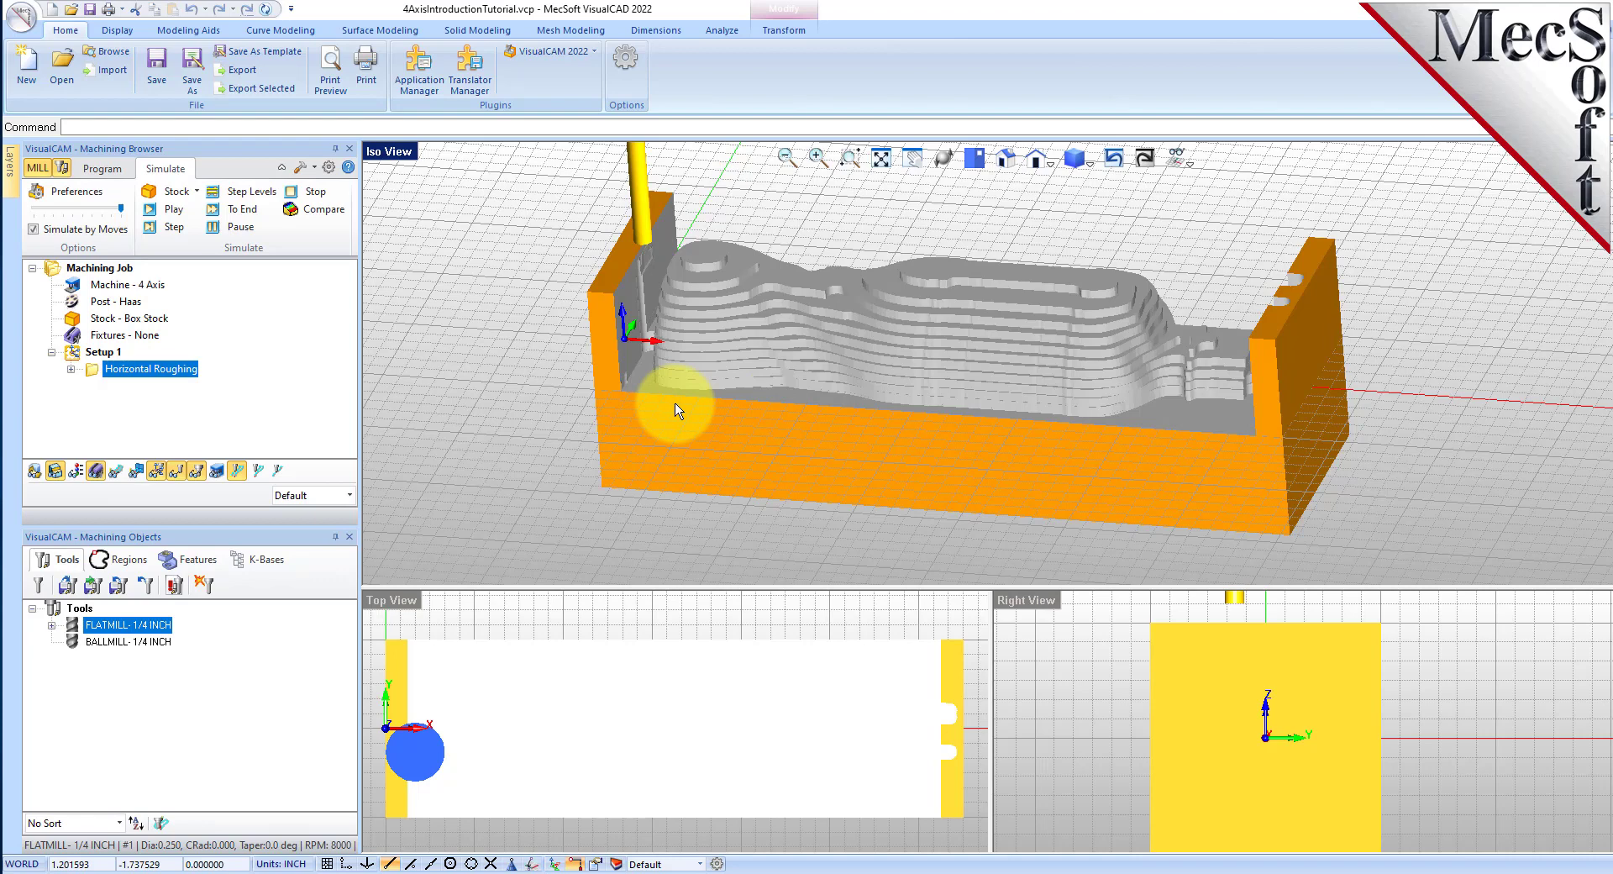
pyautogui.doubleClick(388, 151)
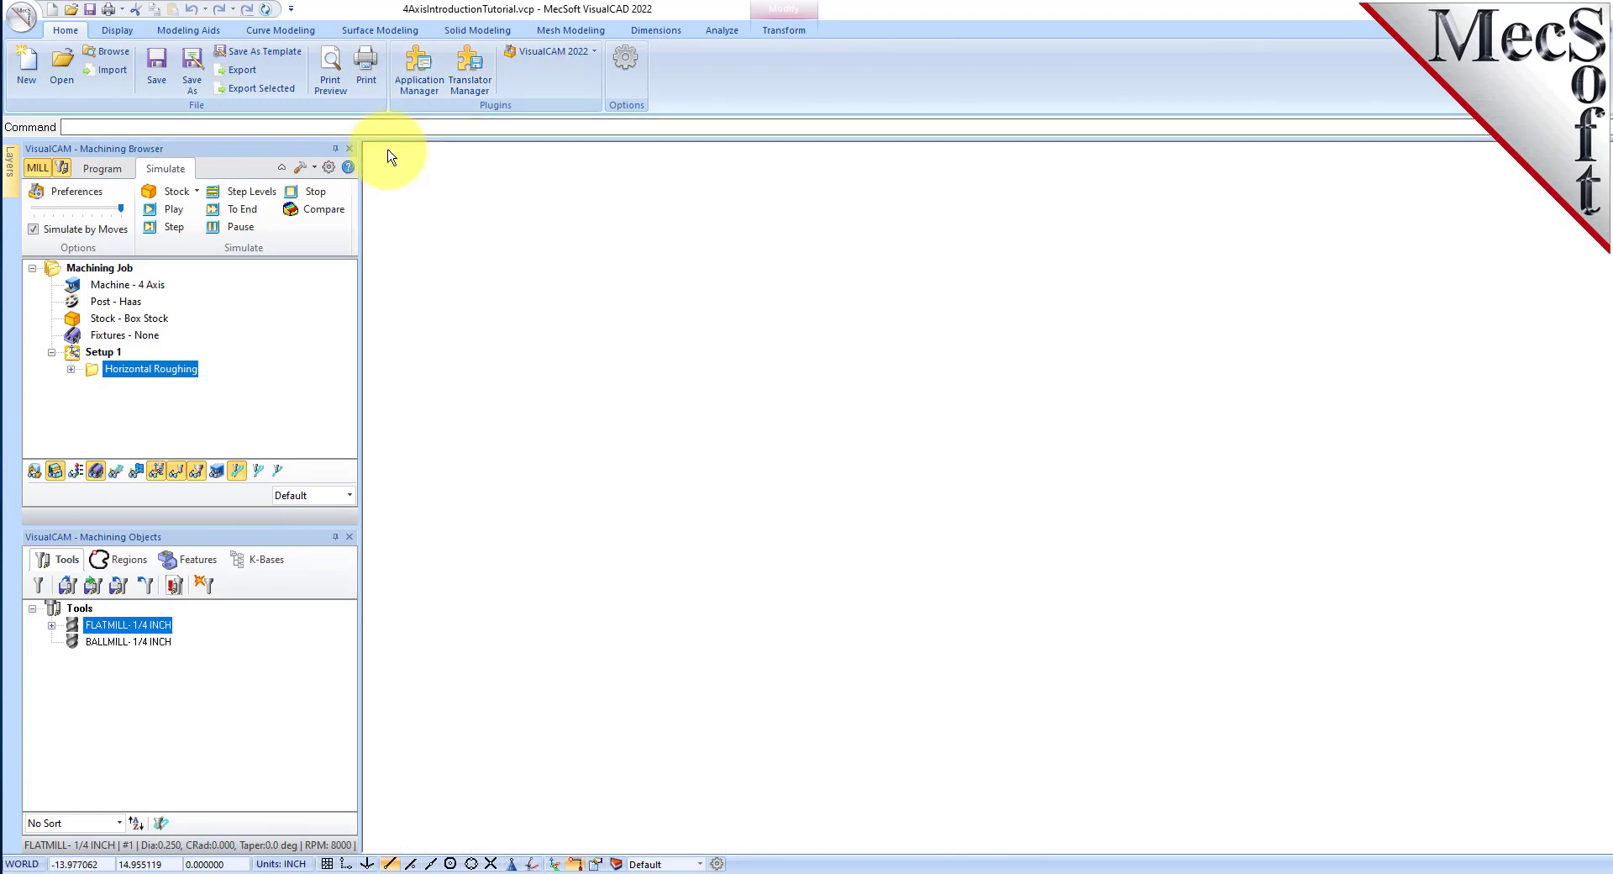
pyautogui.scroll(3, 961, 493)
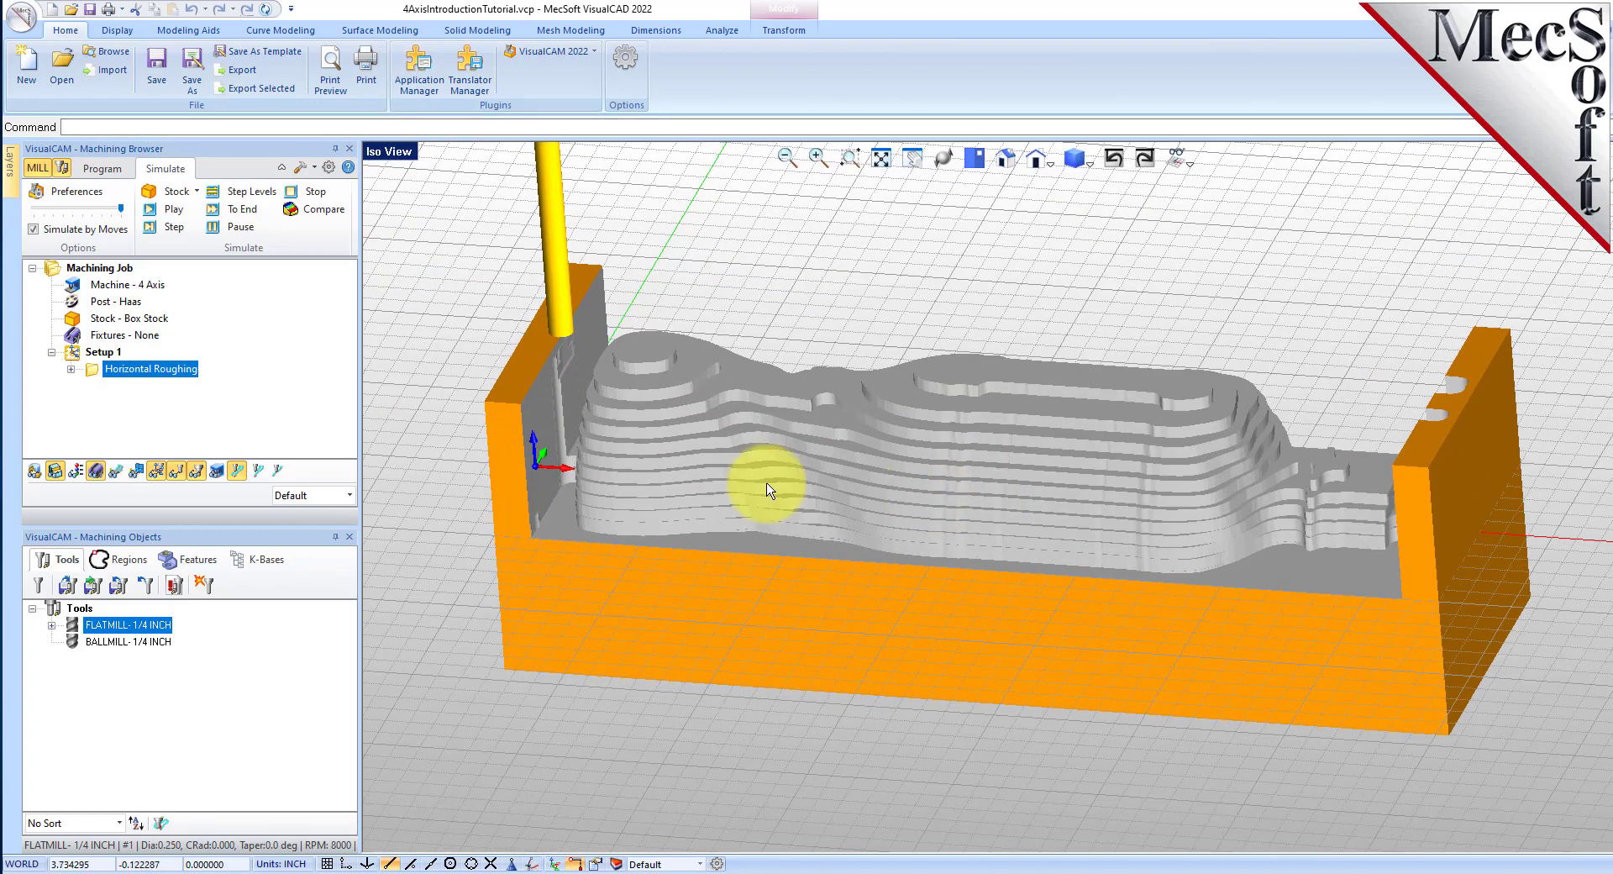
# Create a Rotate Table Setup with a 180-degree counter-clockwise table rotation after Setup 1, and check its axes at the part origin.
pyautogui.click(104, 168)
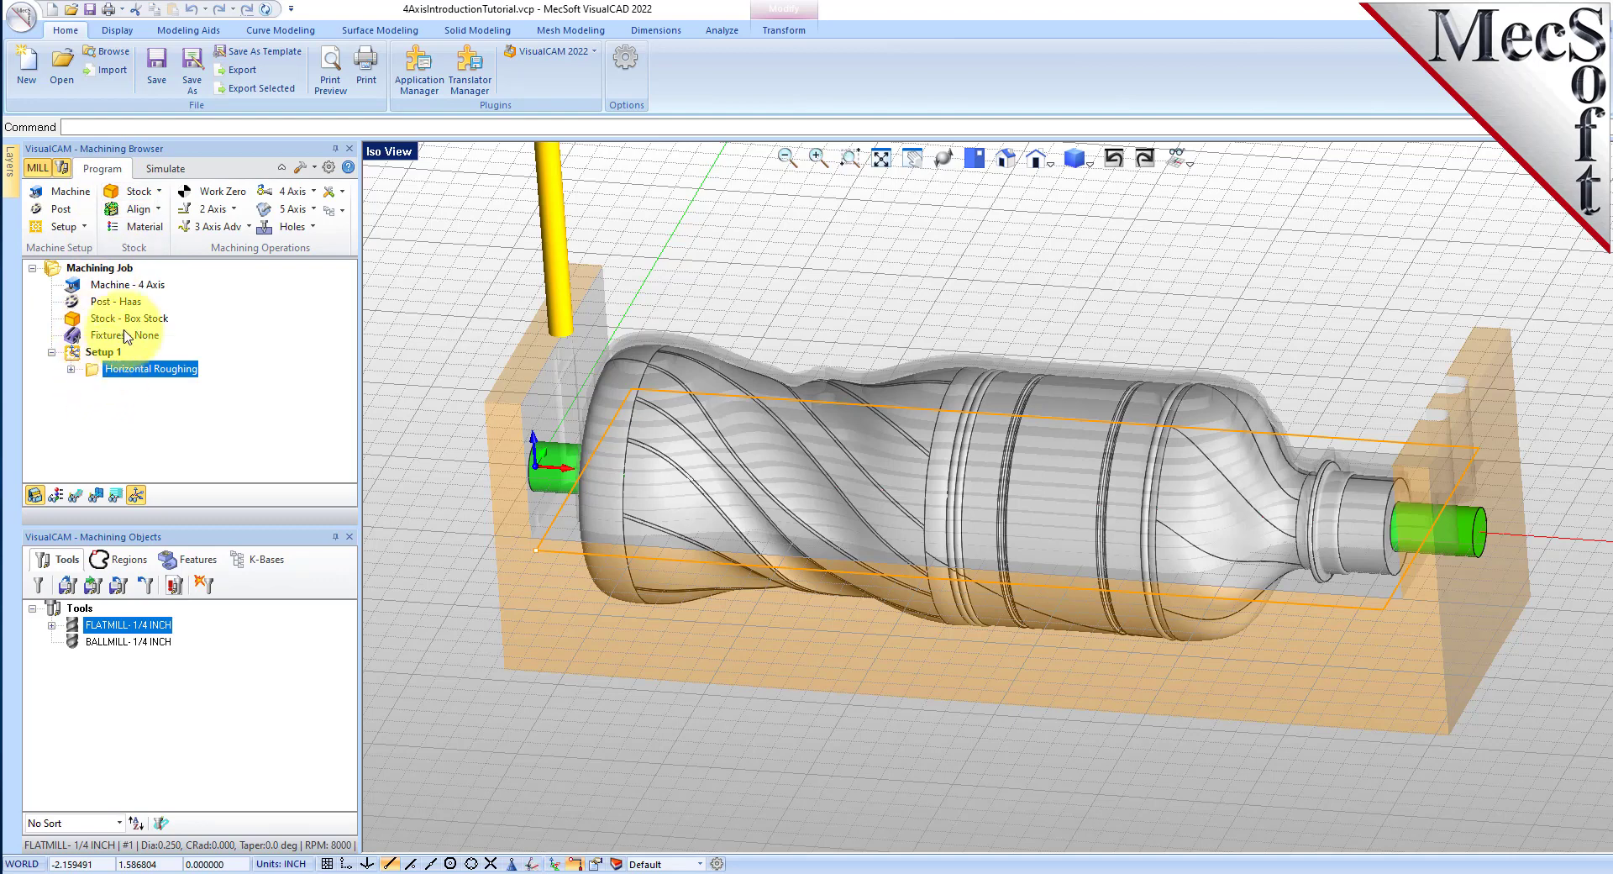
pyautogui.click(84, 226)
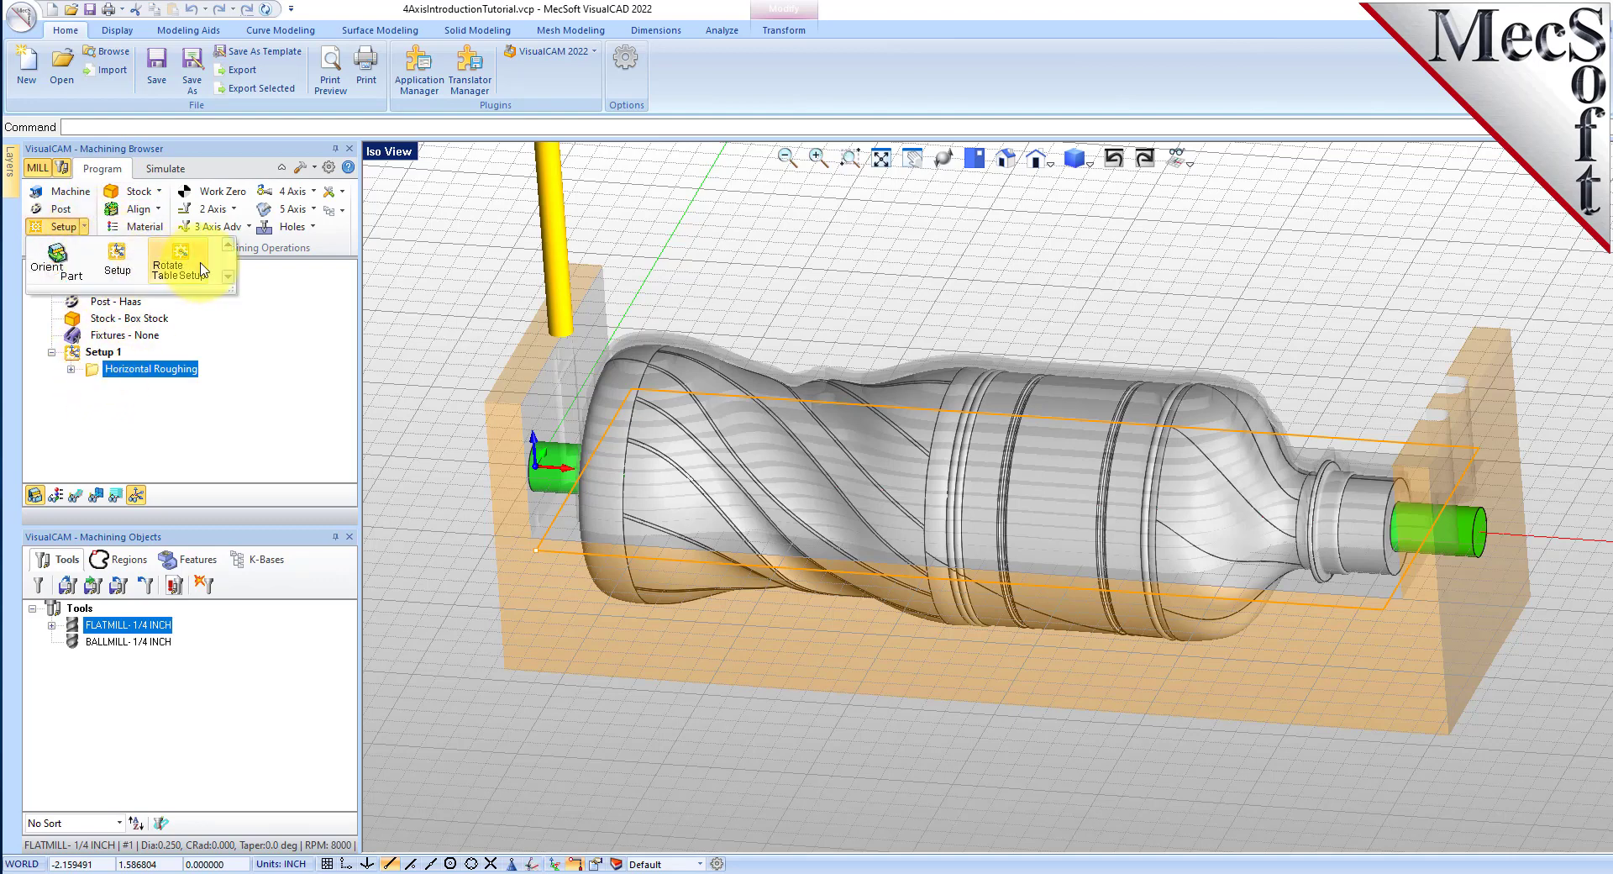
pyautogui.click(202, 268)
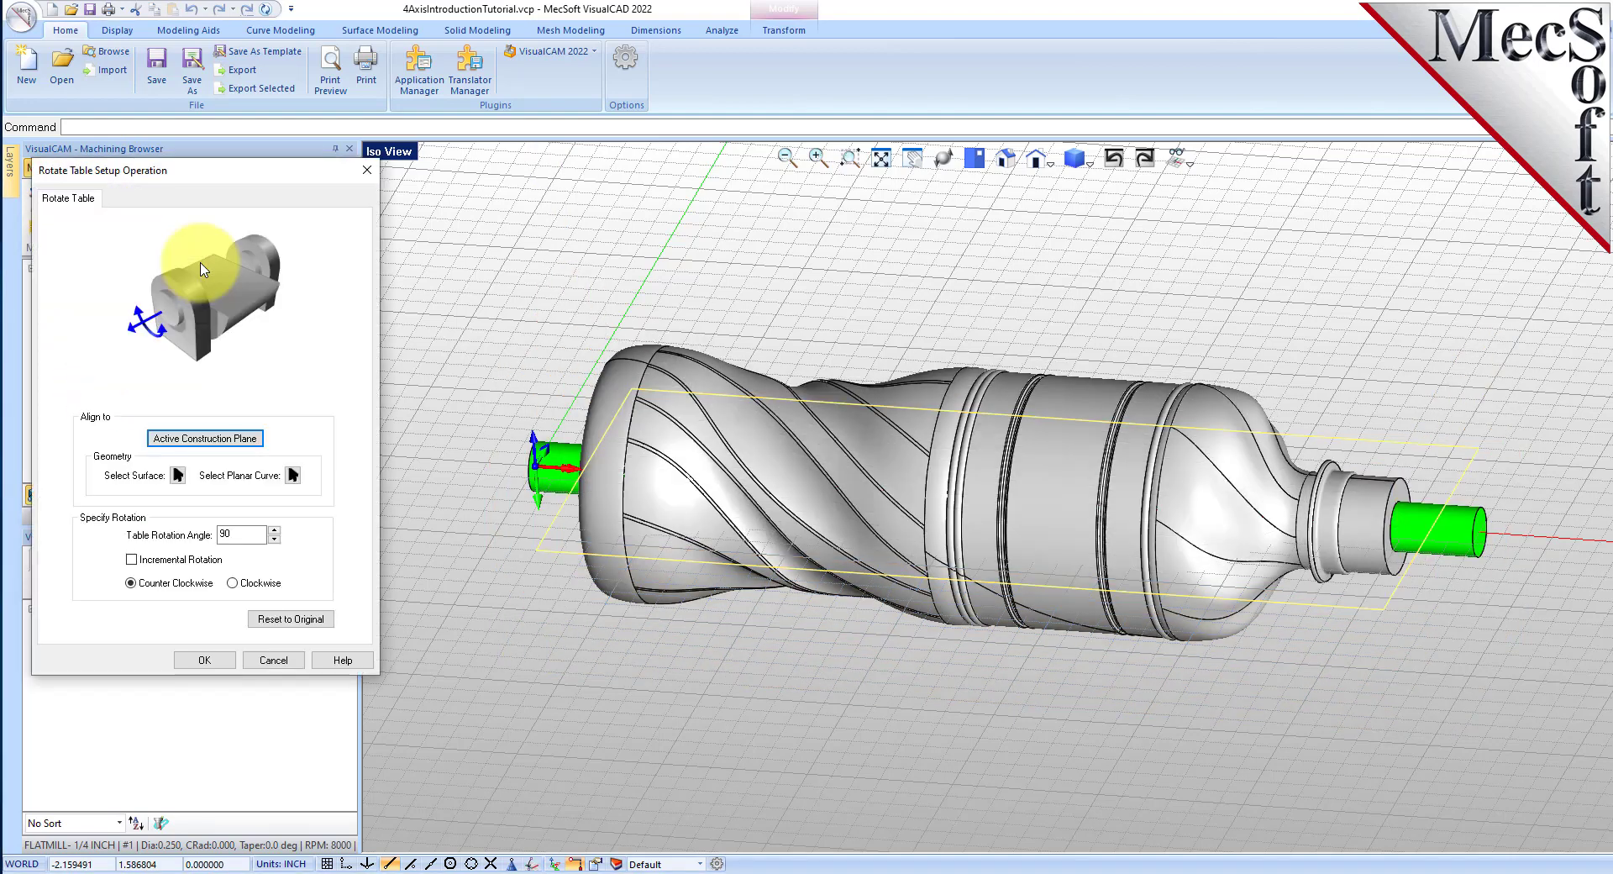
pyautogui.click(598, 280)
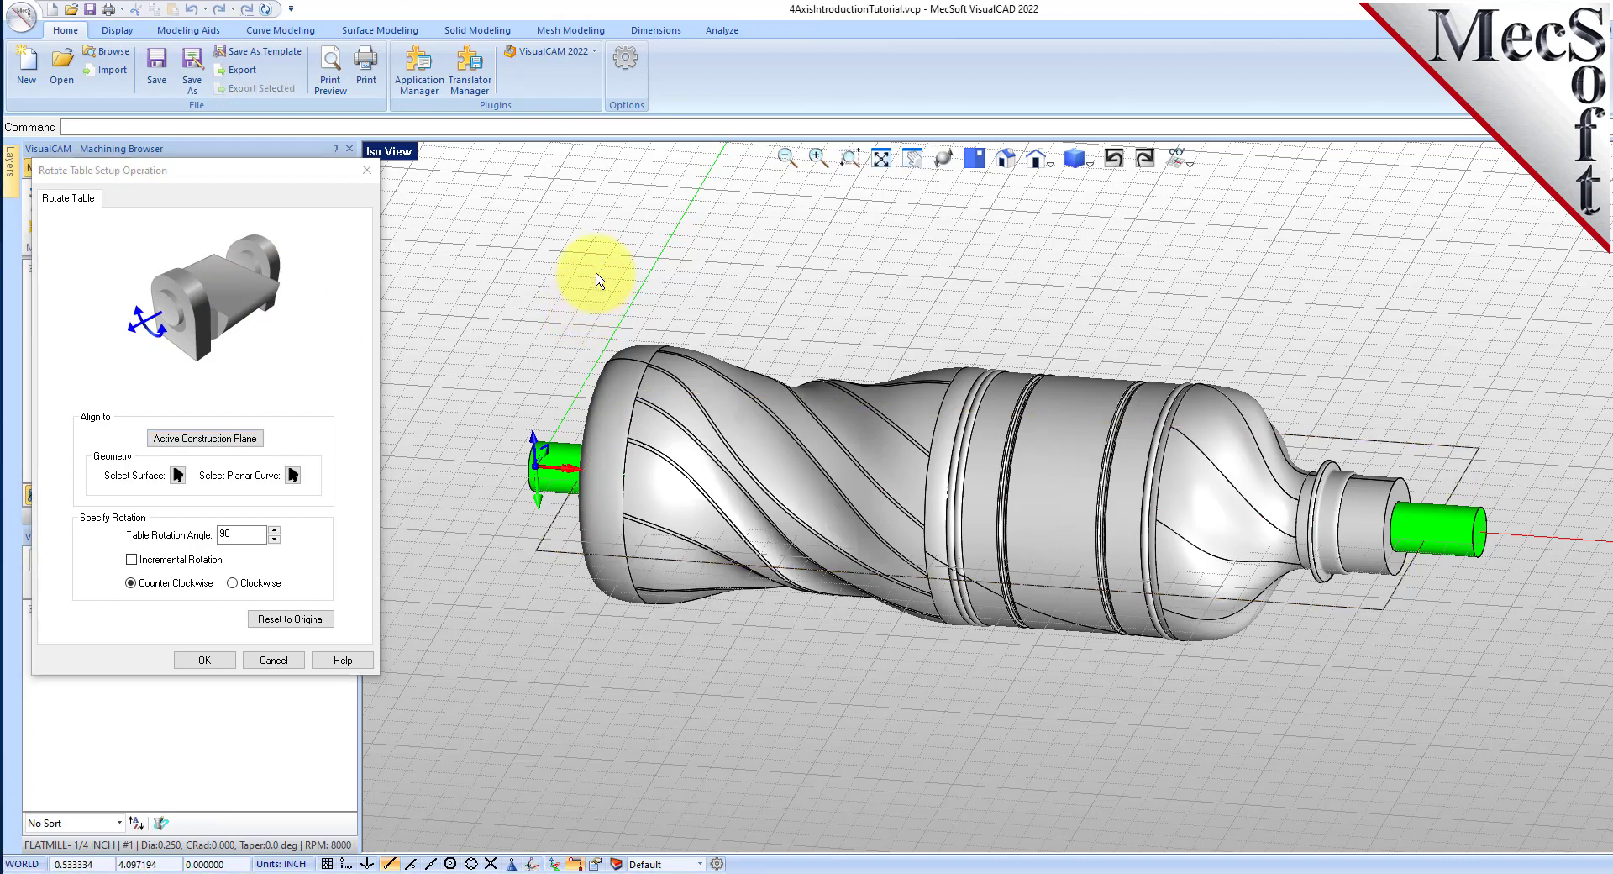
pyautogui.doubleClick(224, 535)
pyautogui.write('180')
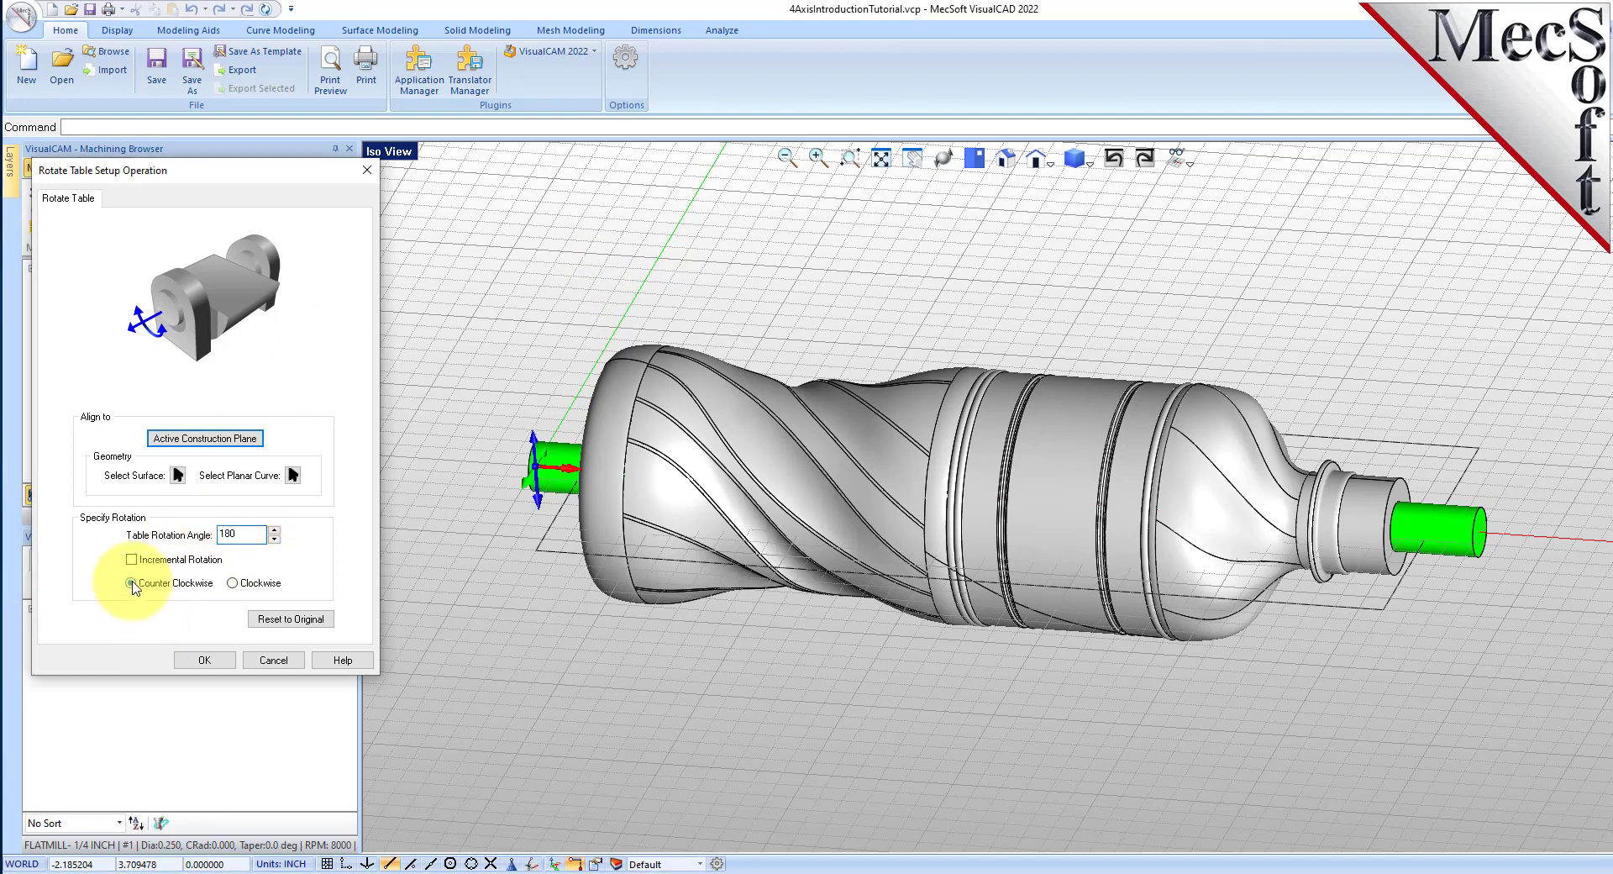
pyautogui.click(204, 661)
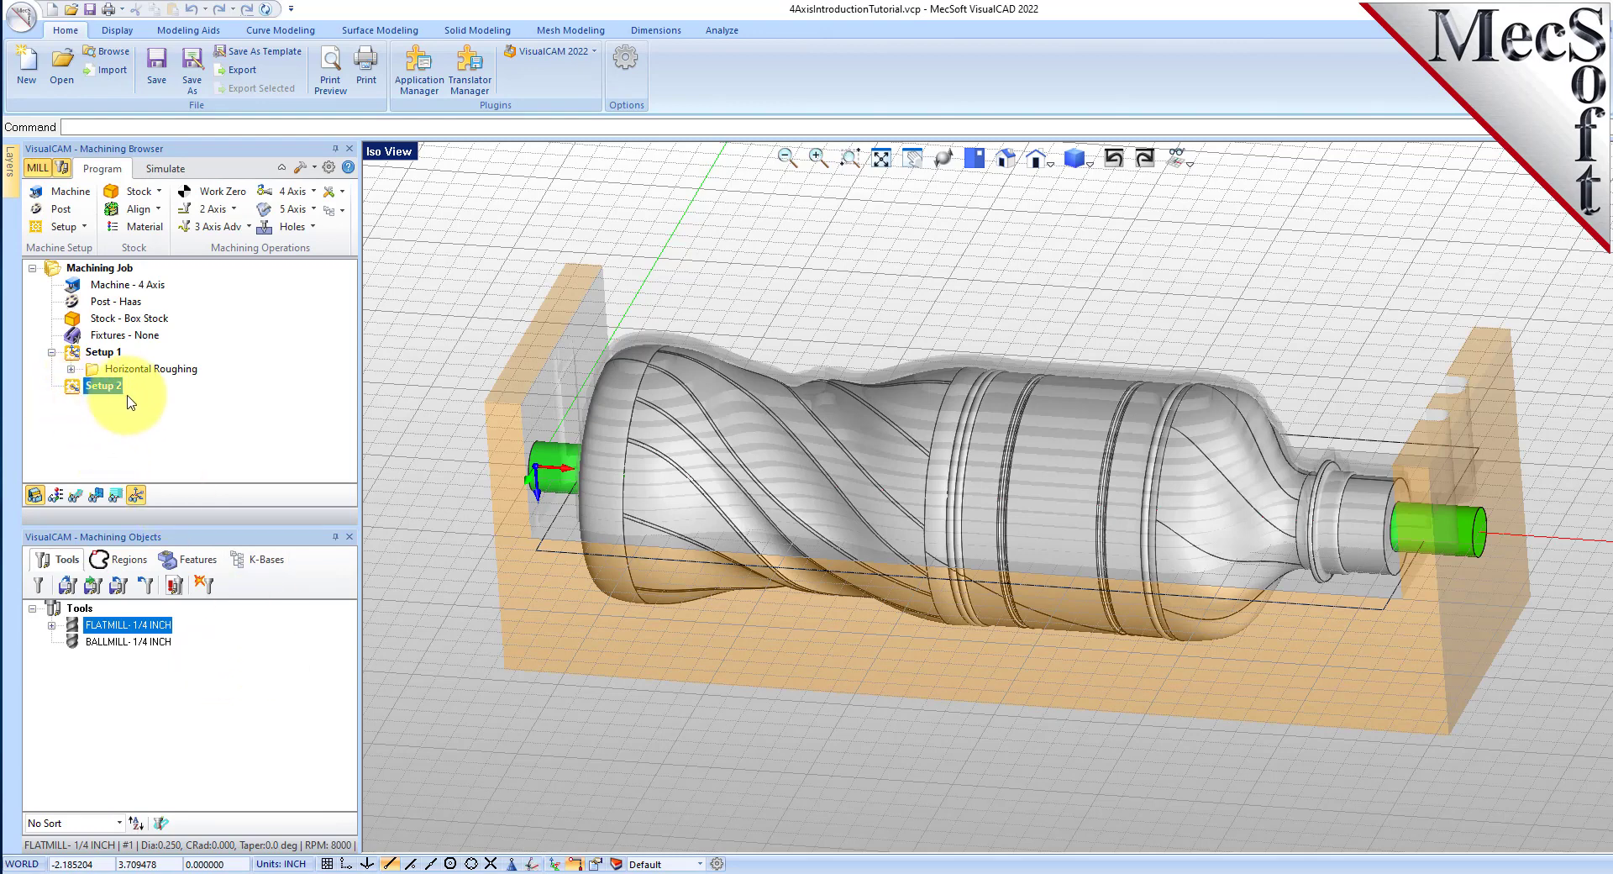
pyautogui.scroll(3, 538, 483)
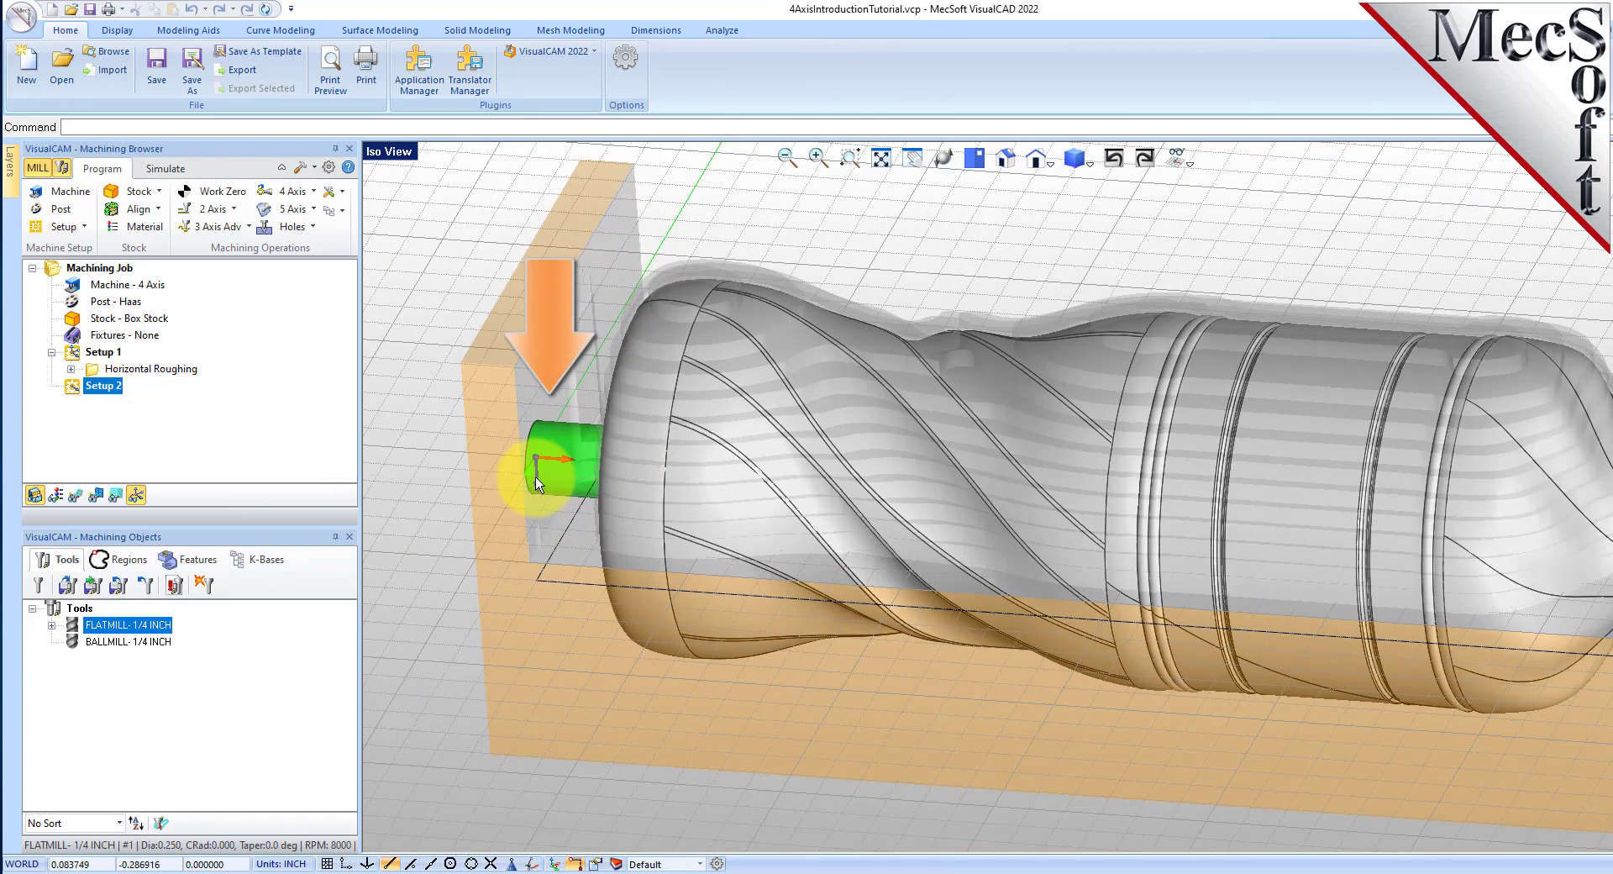
pyautogui.scroll(4, 538, 483)
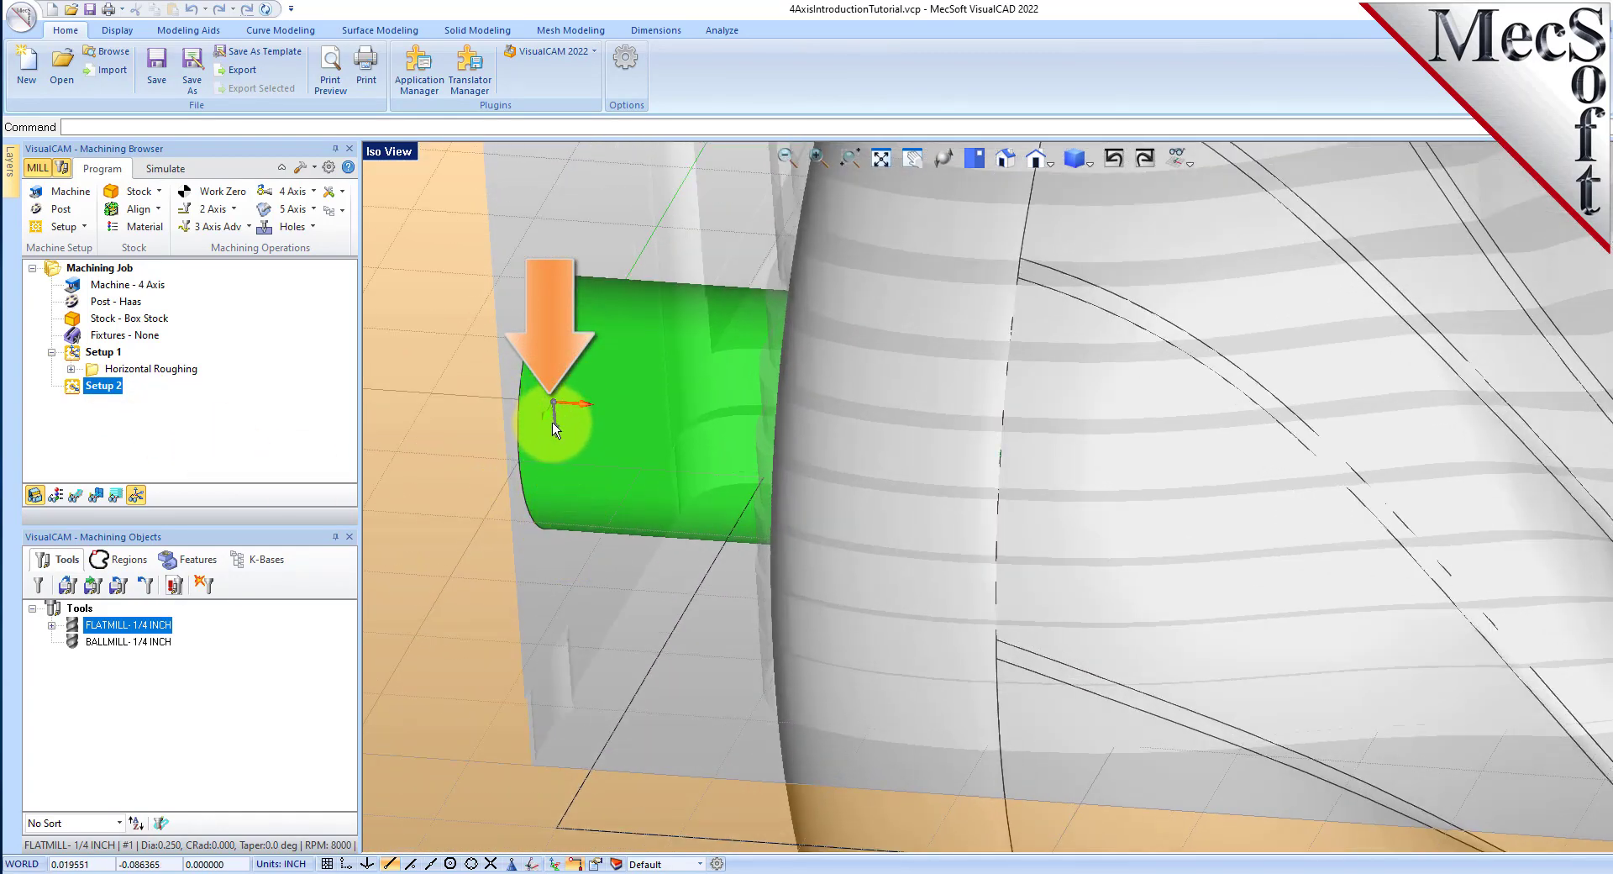
pyautogui.scroll(-5, 554, 419)
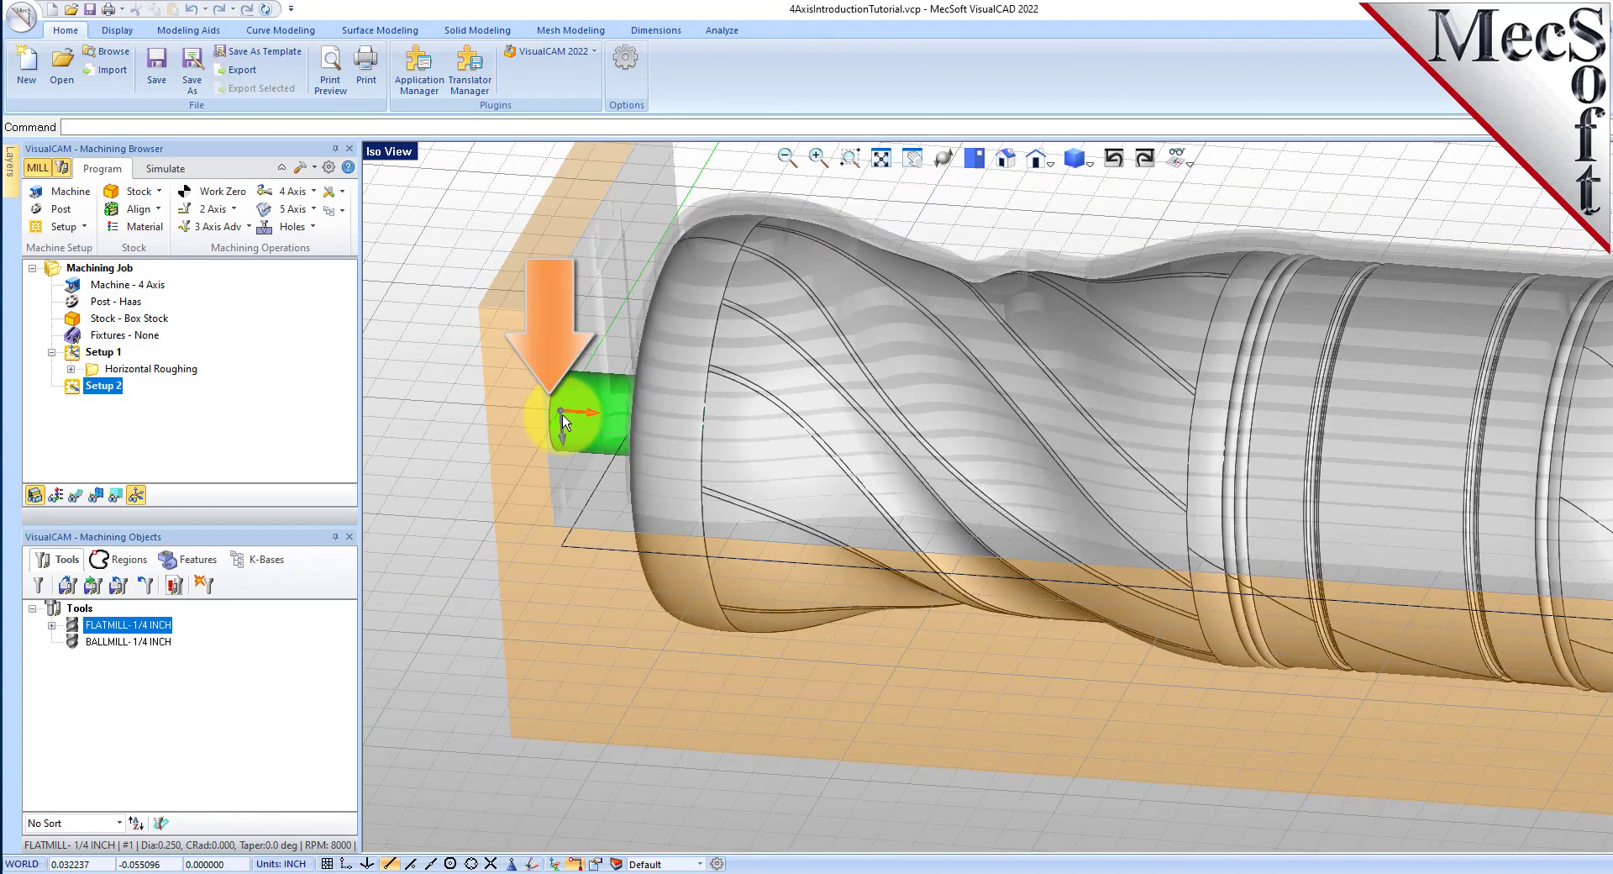
pyautogui.scroll(-5, 563, 418)
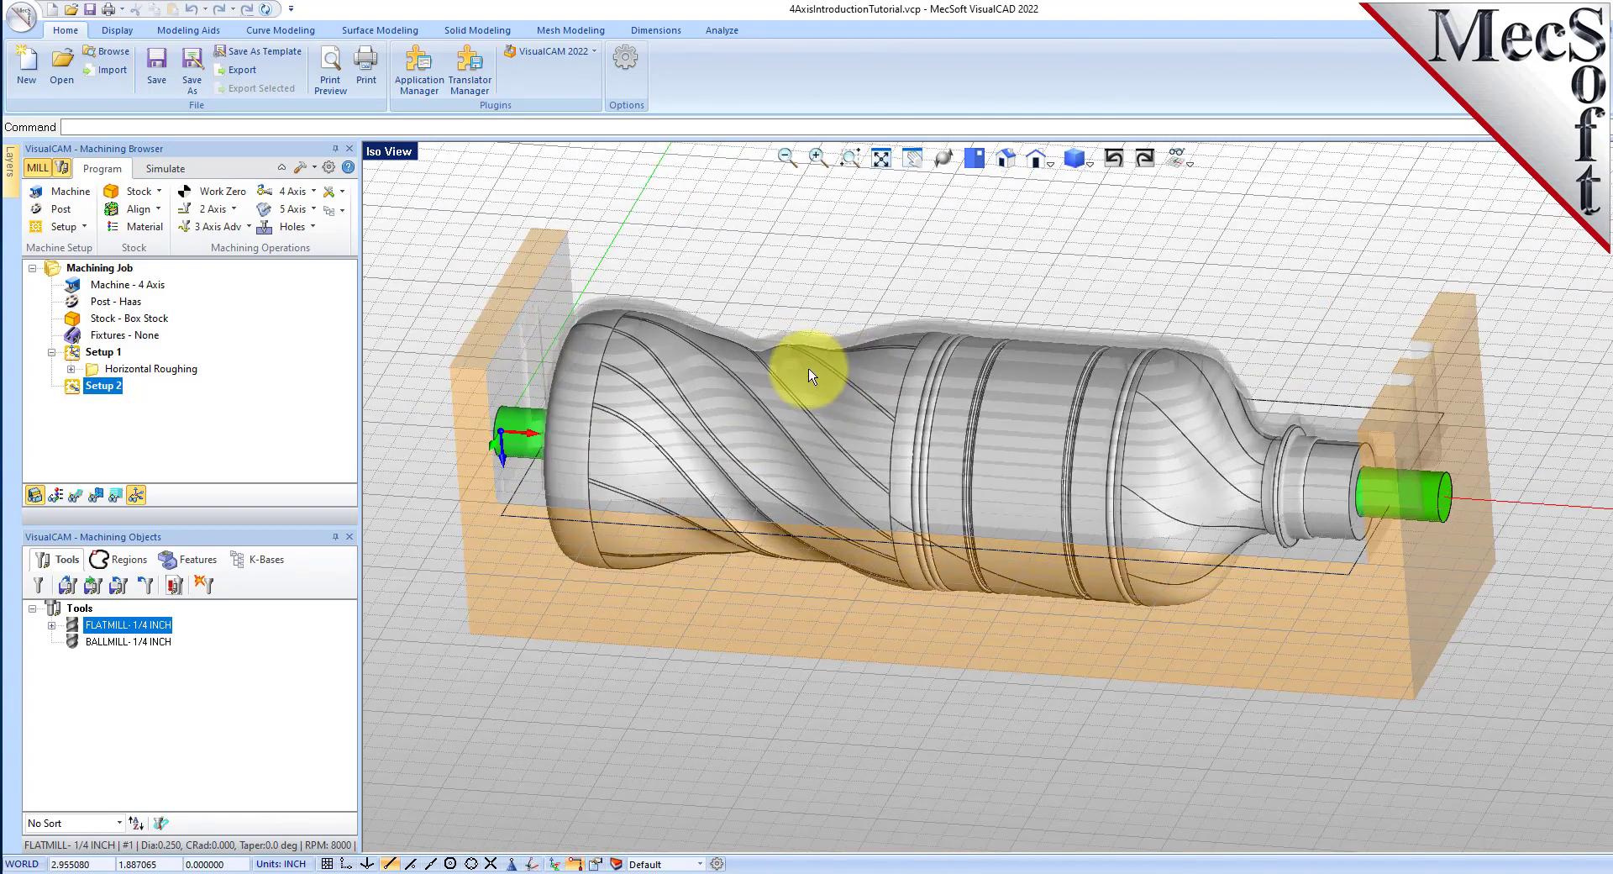
pyautogui.scroll(2, 618, 370)
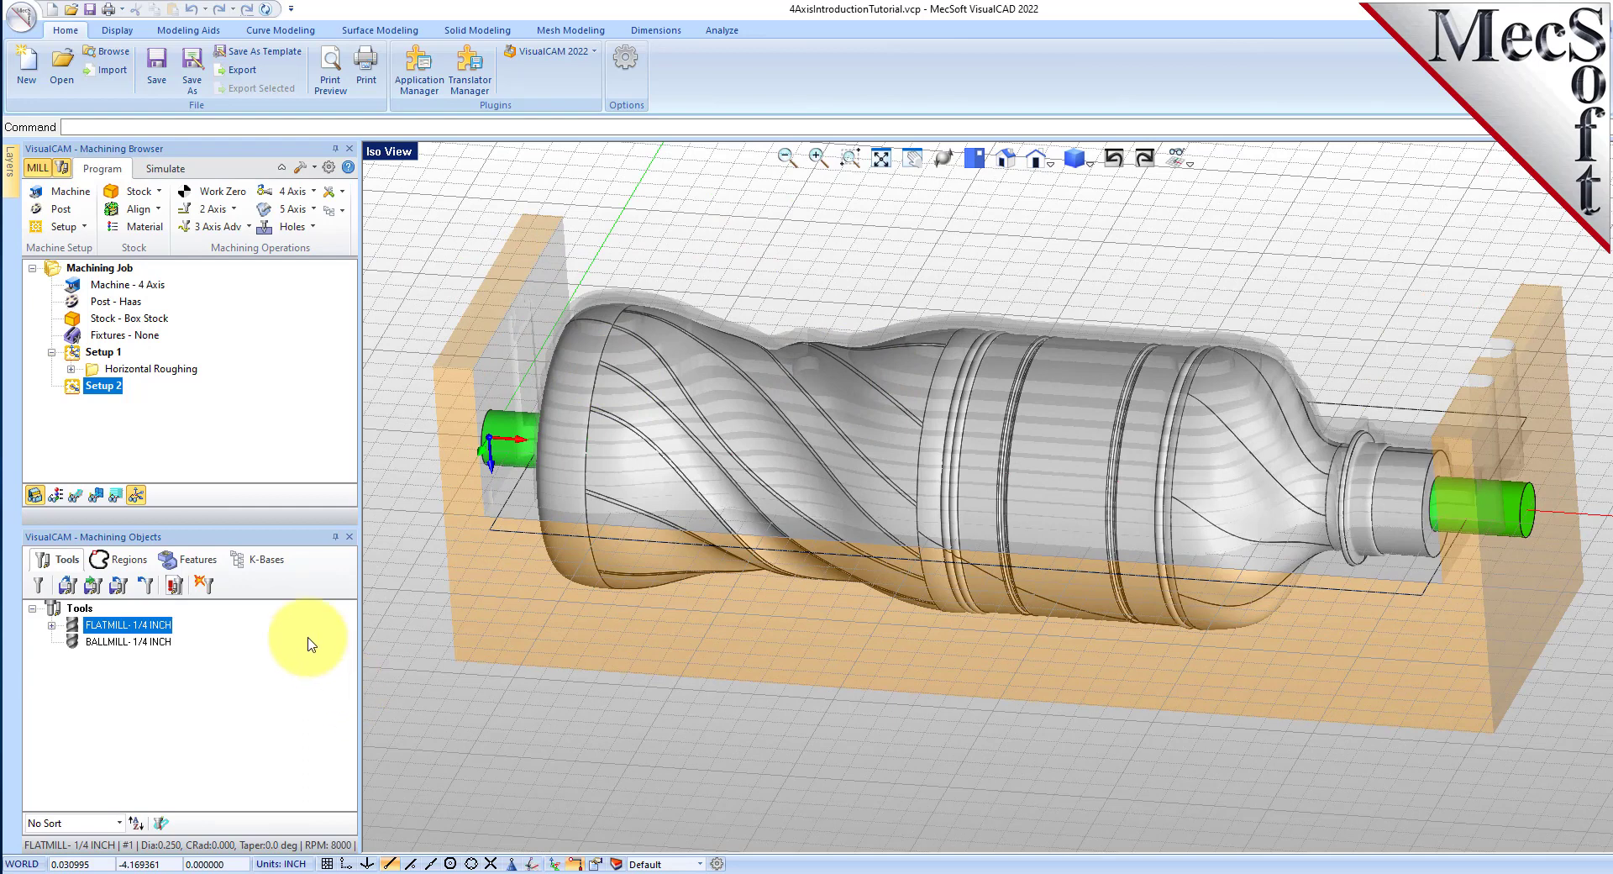
# Copy the Horizontal Roughing operation from Setup 1 and paste it into Setup 2.
pyautogui.click(94, 371)
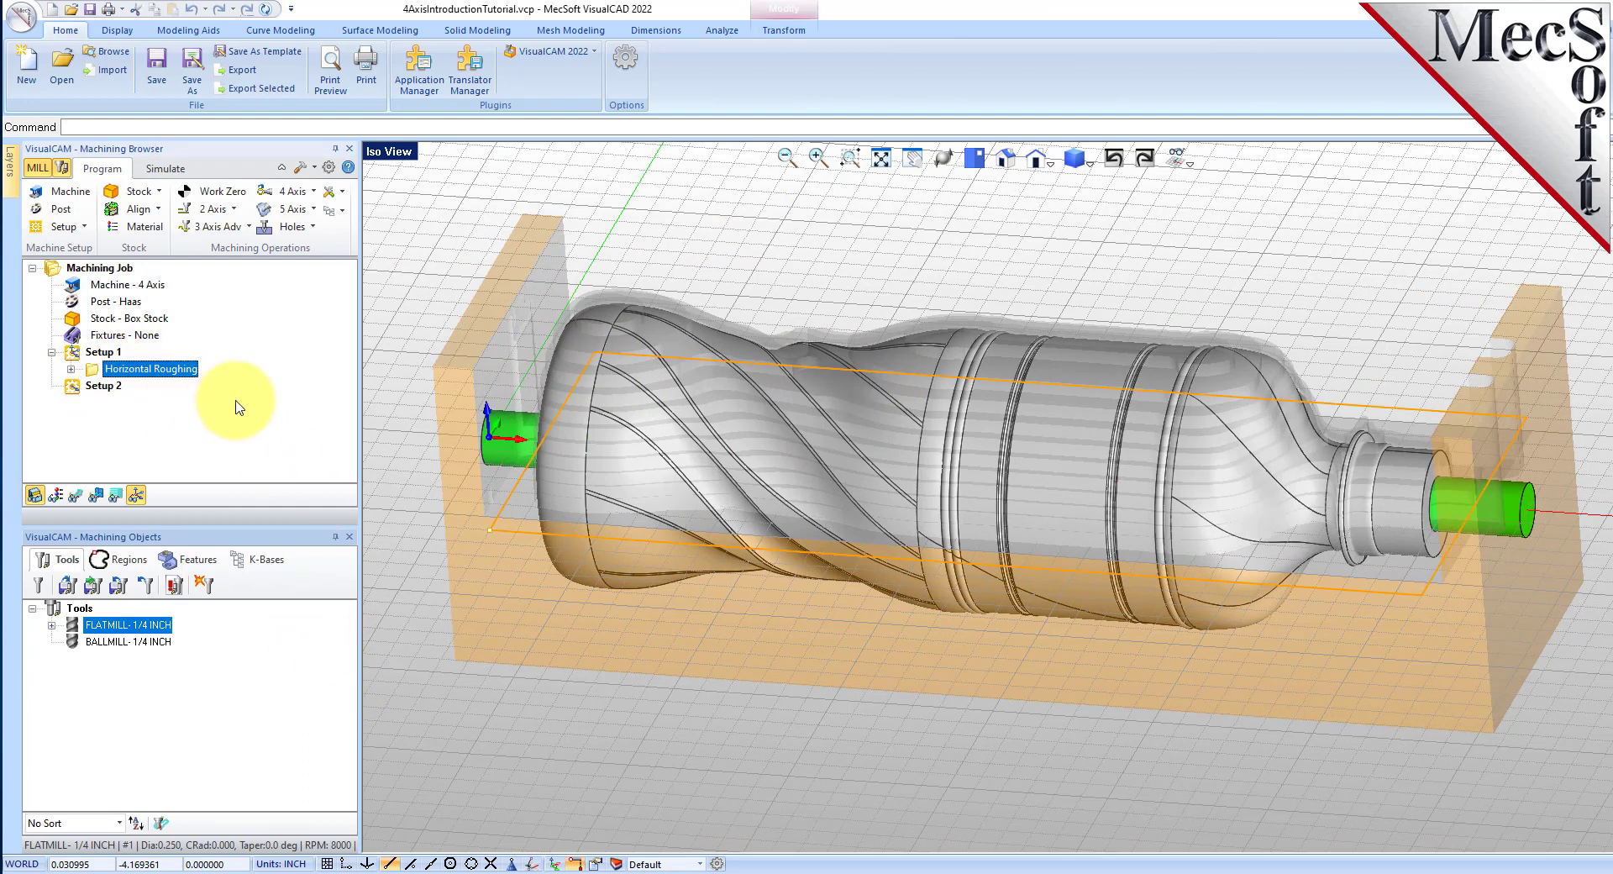
pyautogui.rightClick(192, 372)
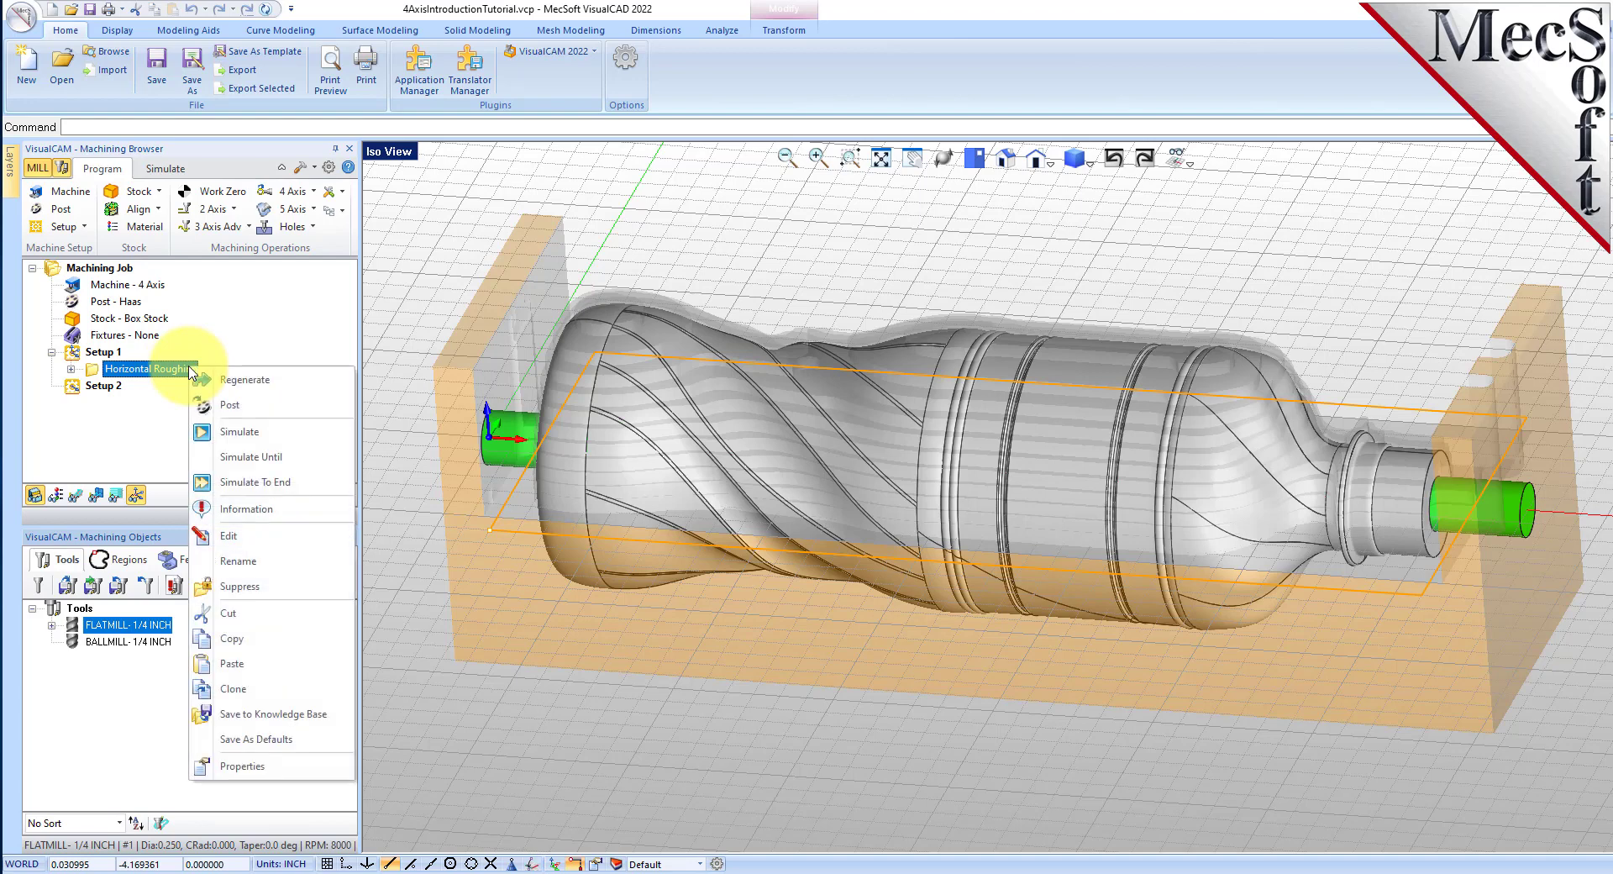
pyautogui.click(263, 638)
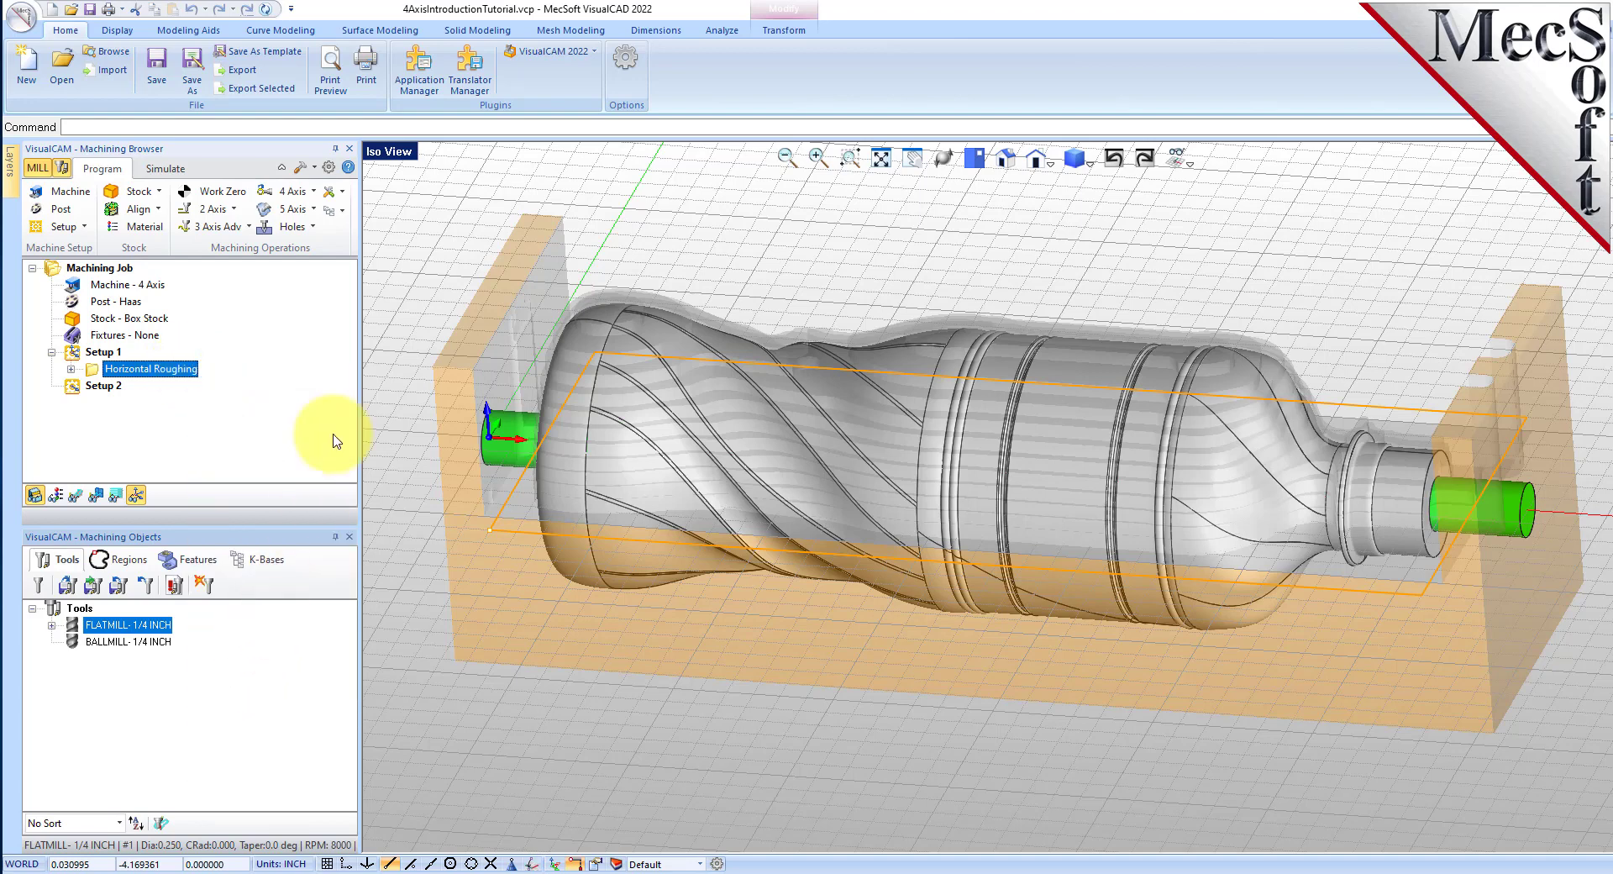
pyautogui.click(78, 391)
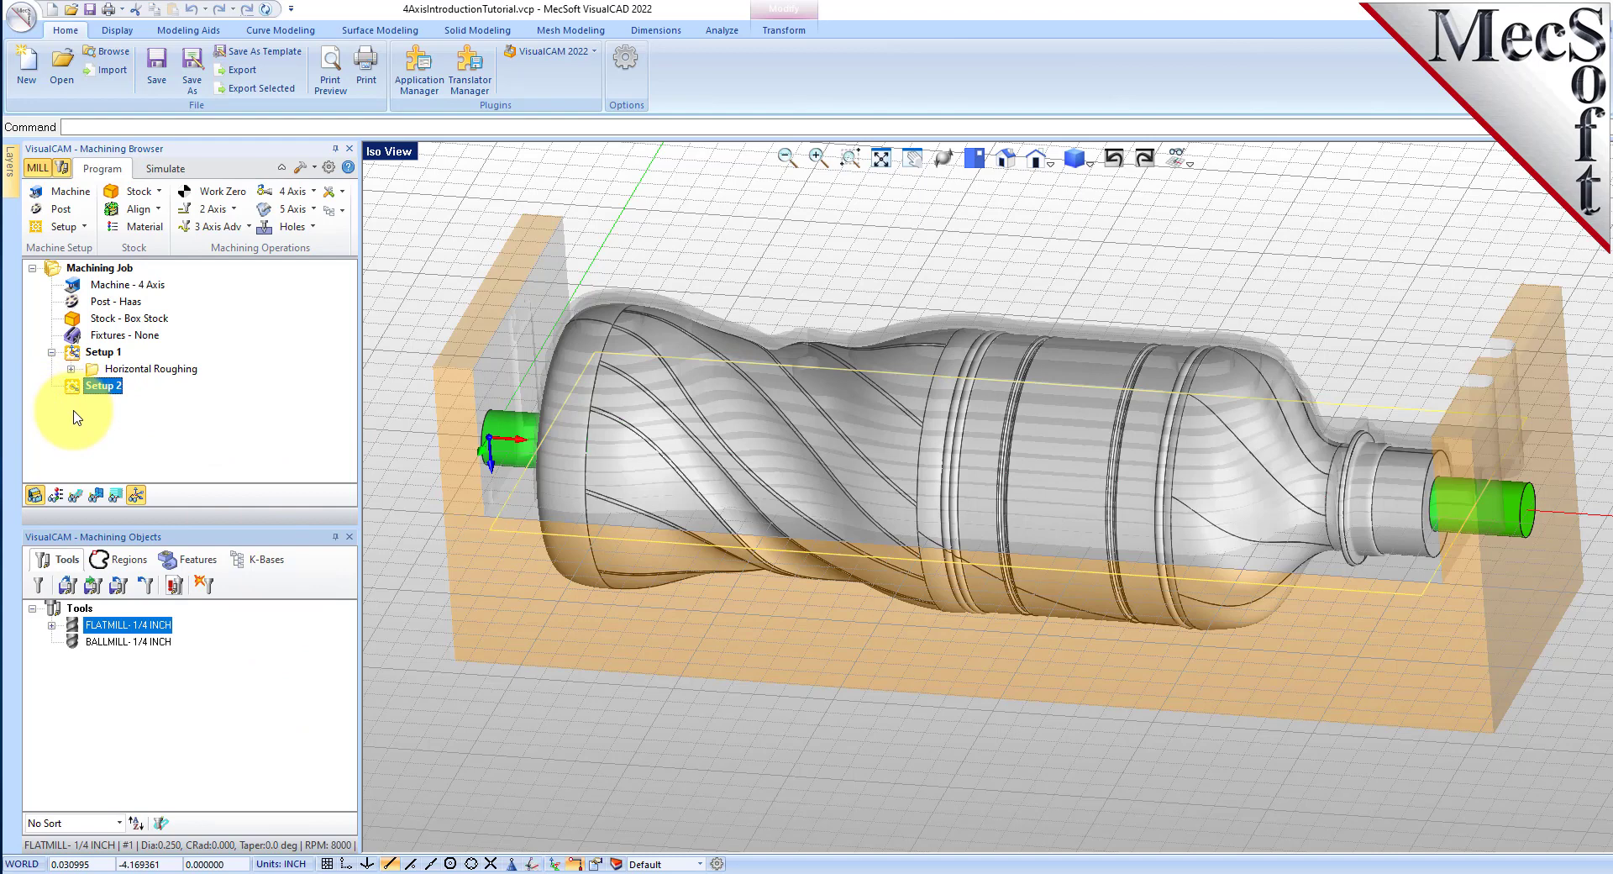
pyautogui.rightClick(113, 385)
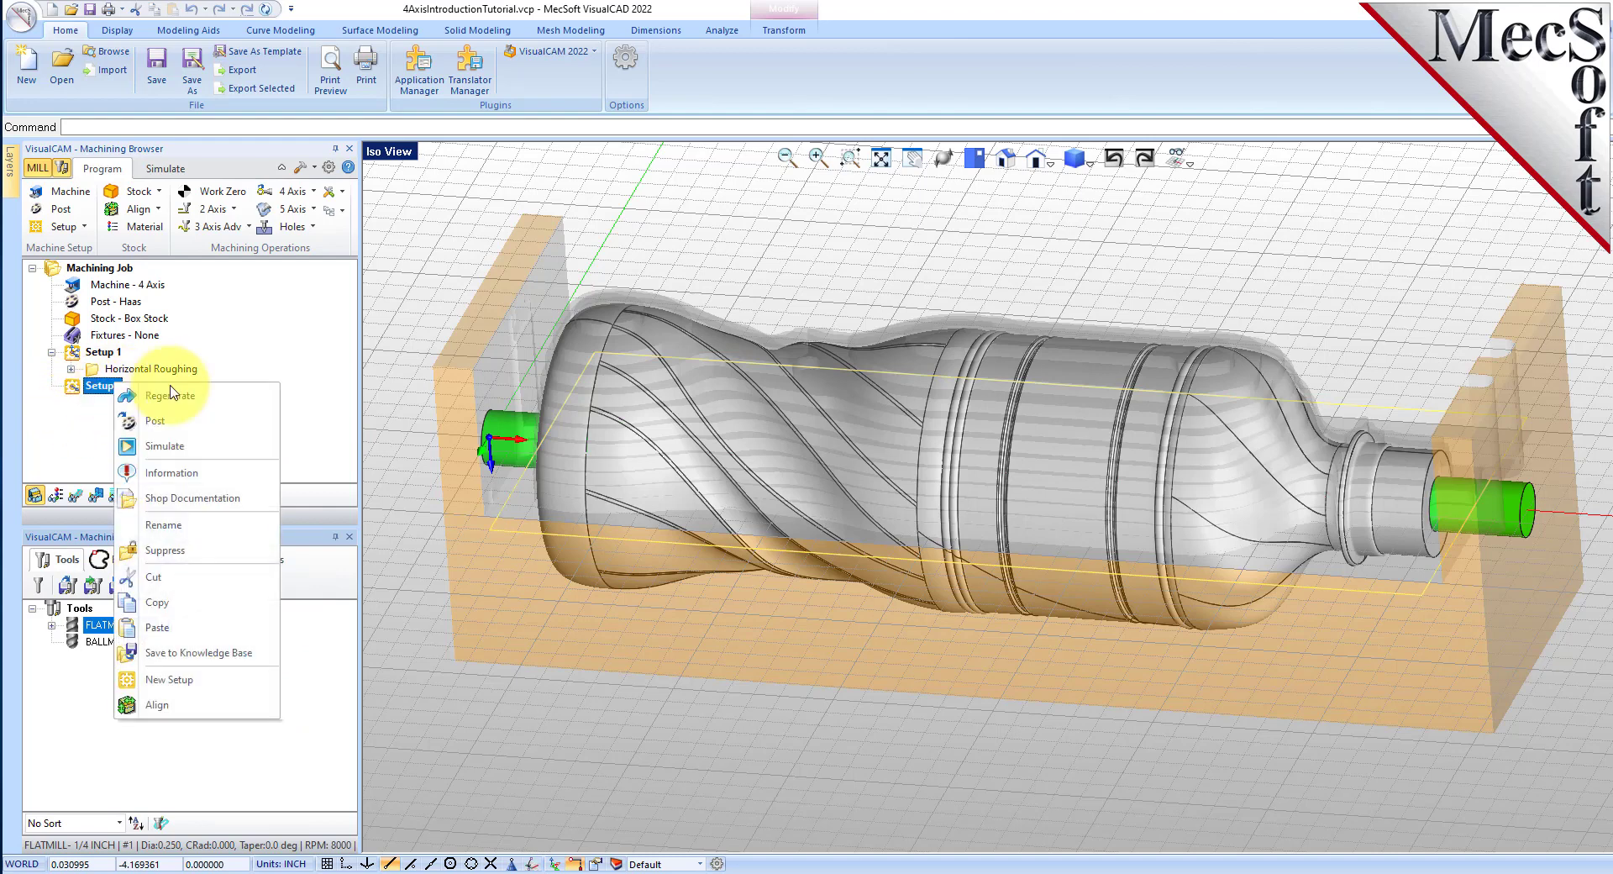
pyautogui.click(195, 628)
pyautogui.click(52, 387)
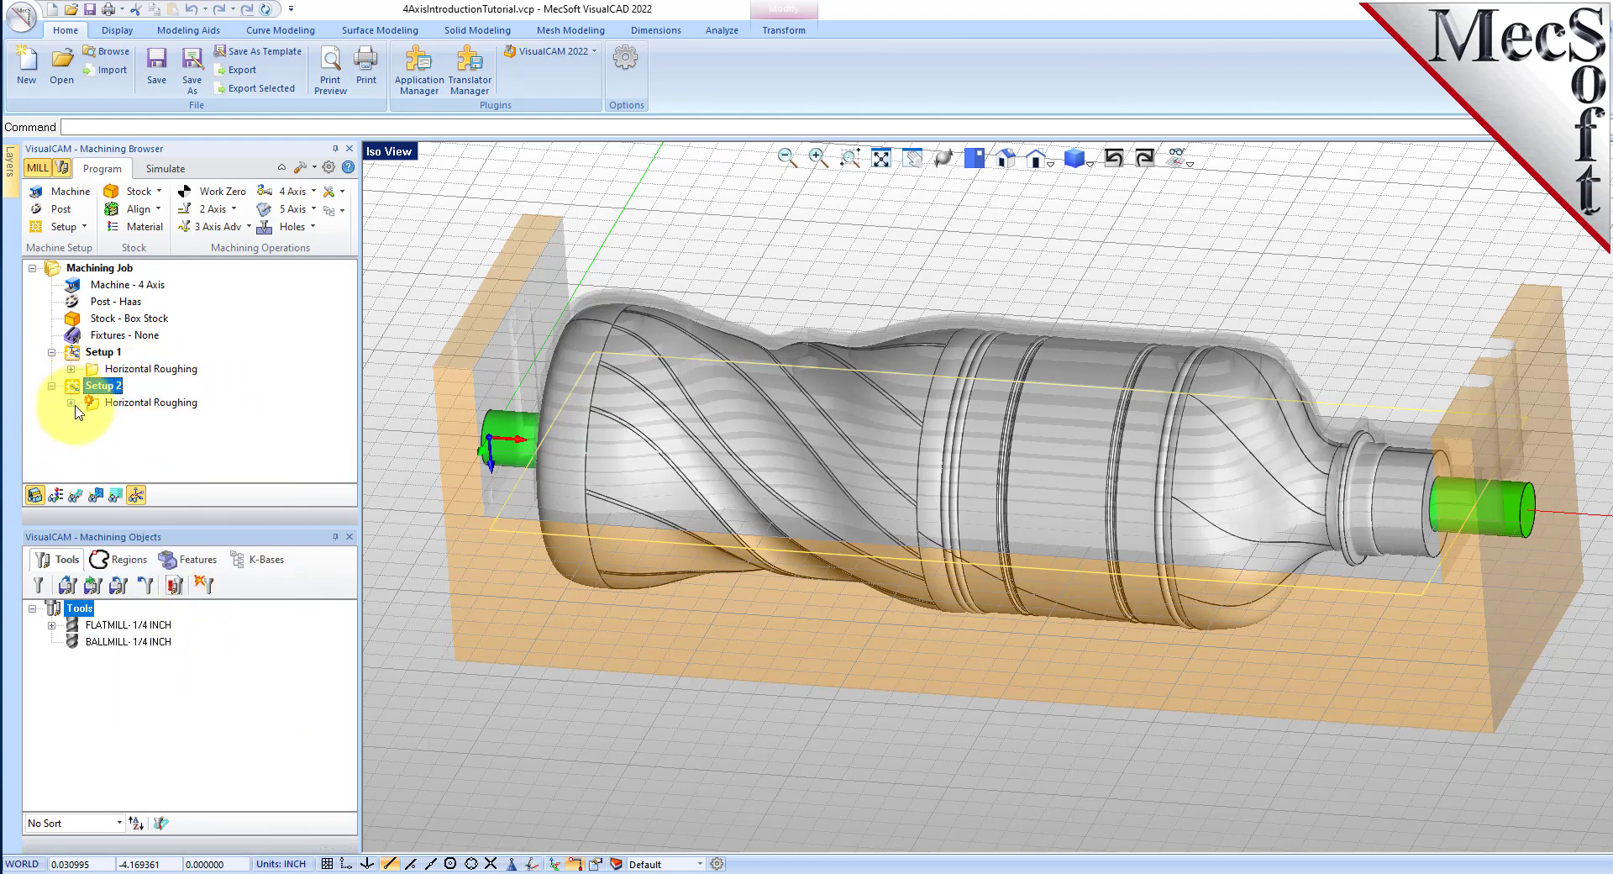
# Regenerate the Horizontal Roughing operation in Setup 2, simulate it and inspect the stock from another angle.
pyautogui.click(95, 405)
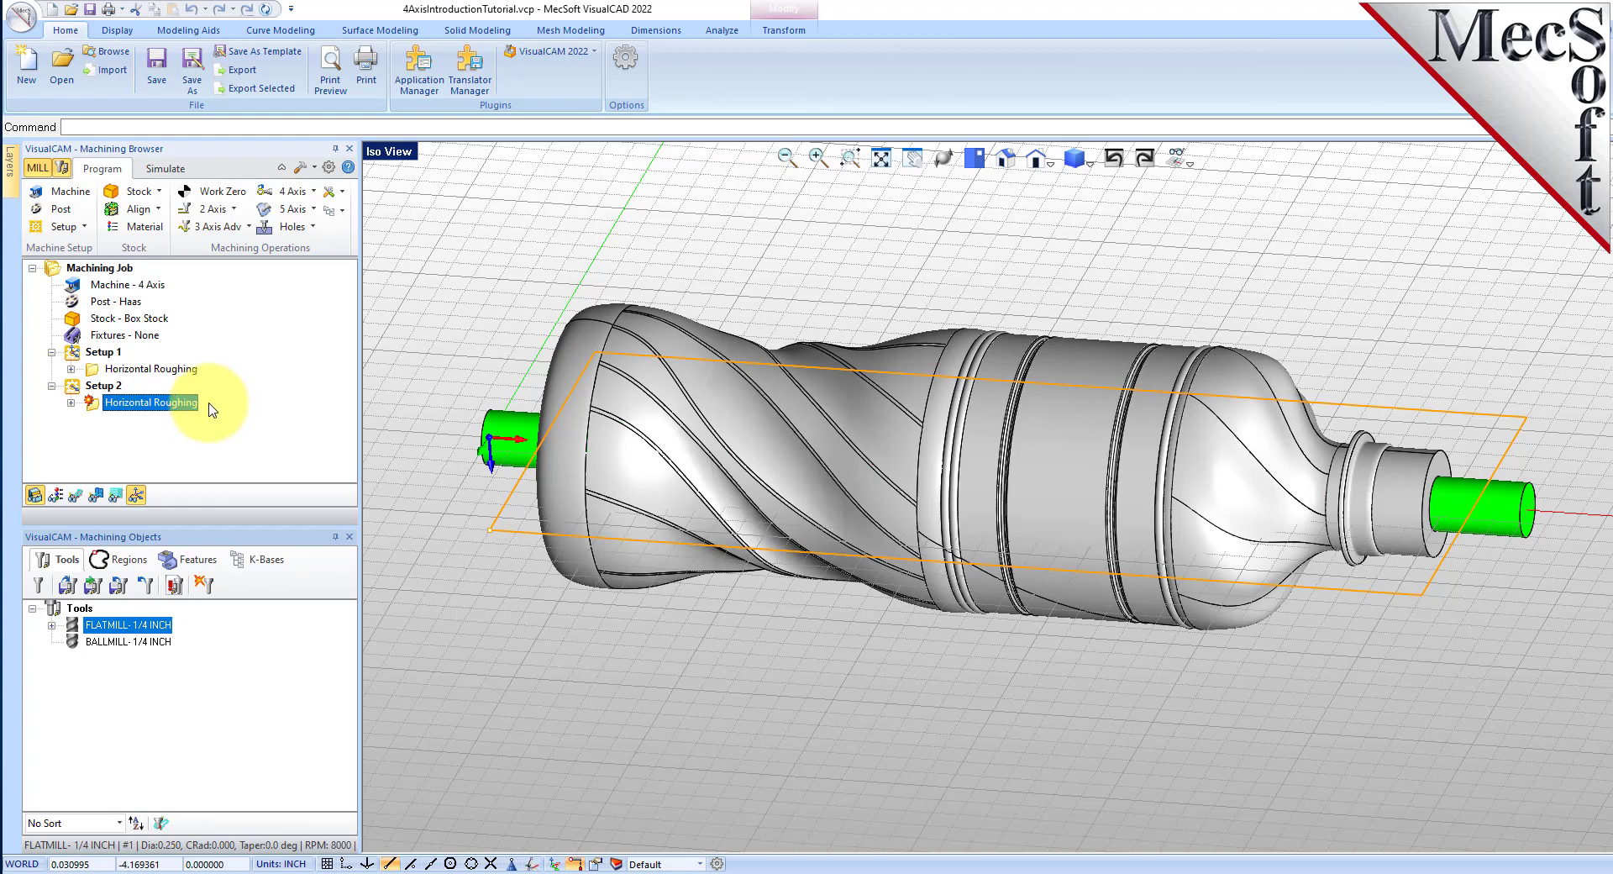
pyautogui.rightClick(164, 402)
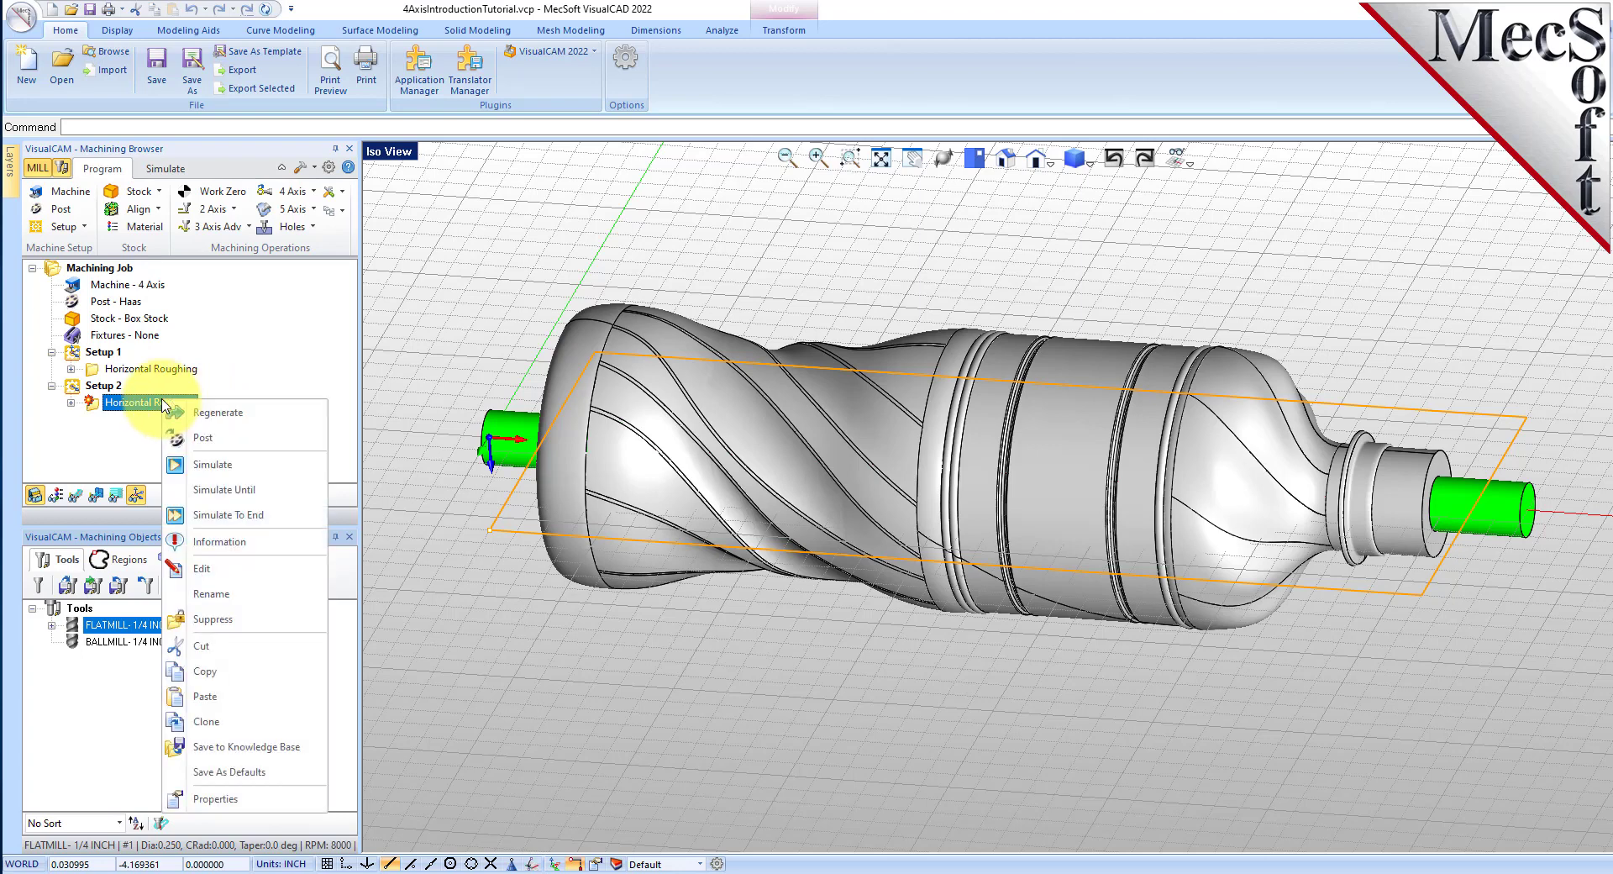
pyautogui.click(269, 413)
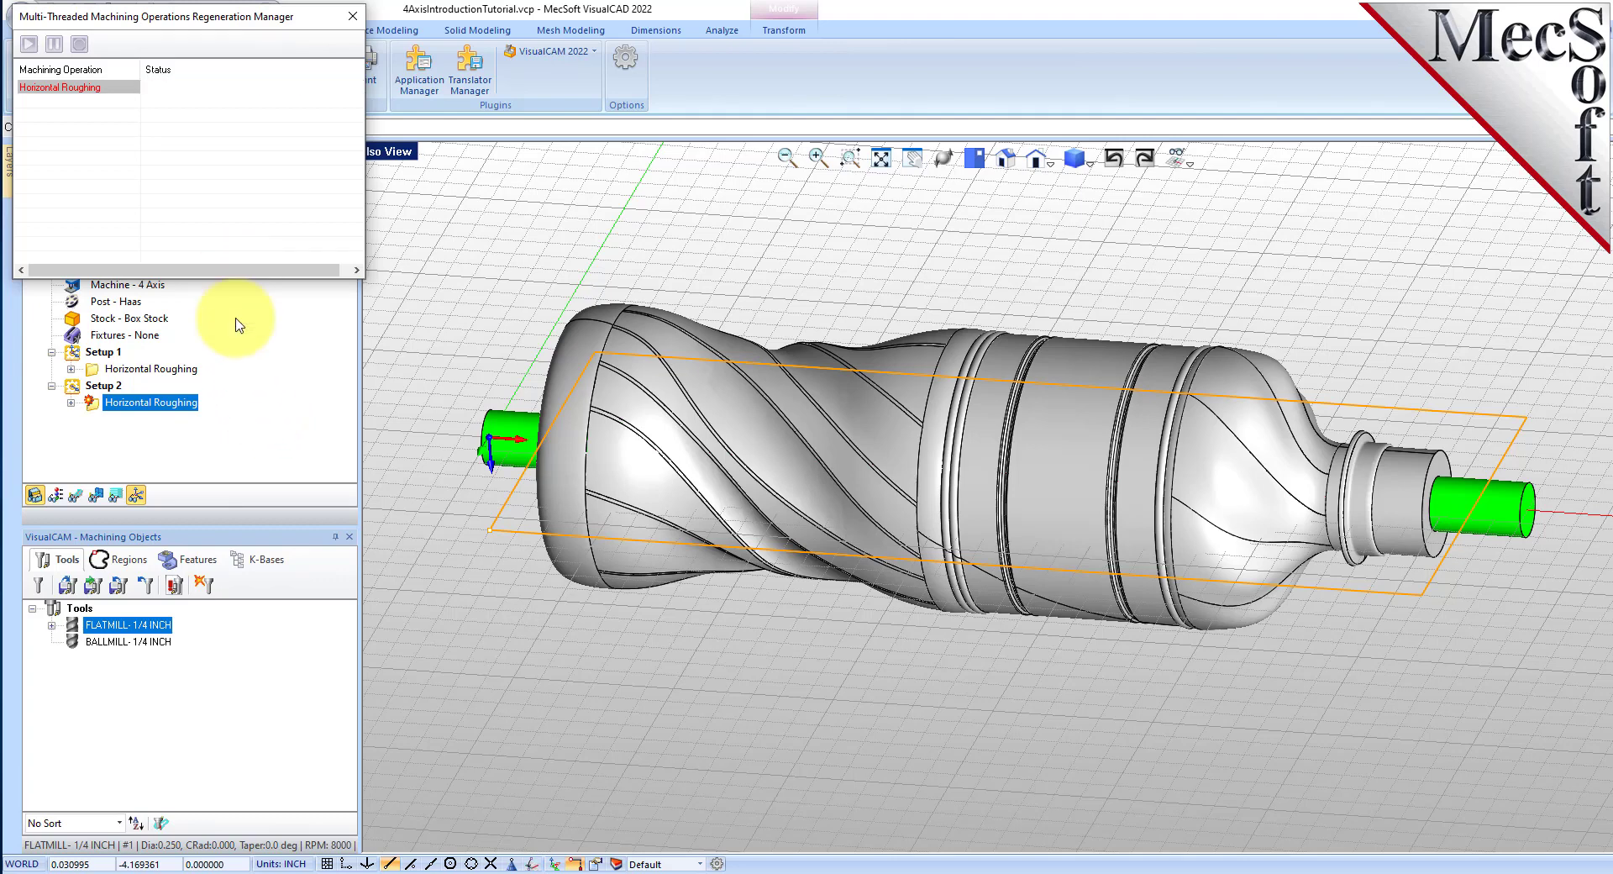
pyautogui.click(165, 168)
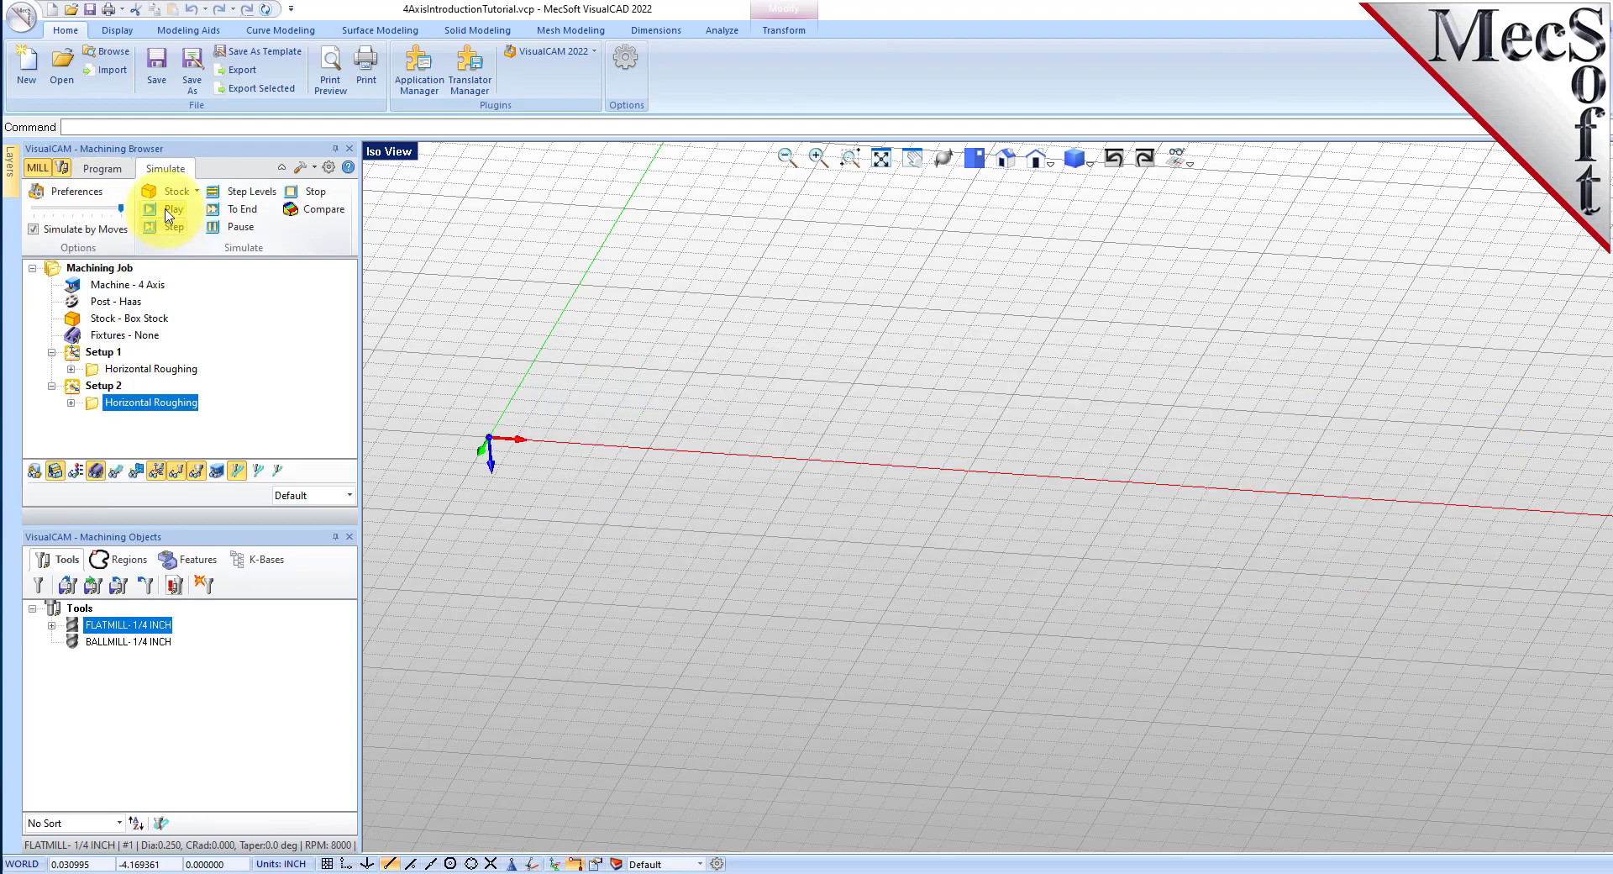
pyautogui.click(172, 208)
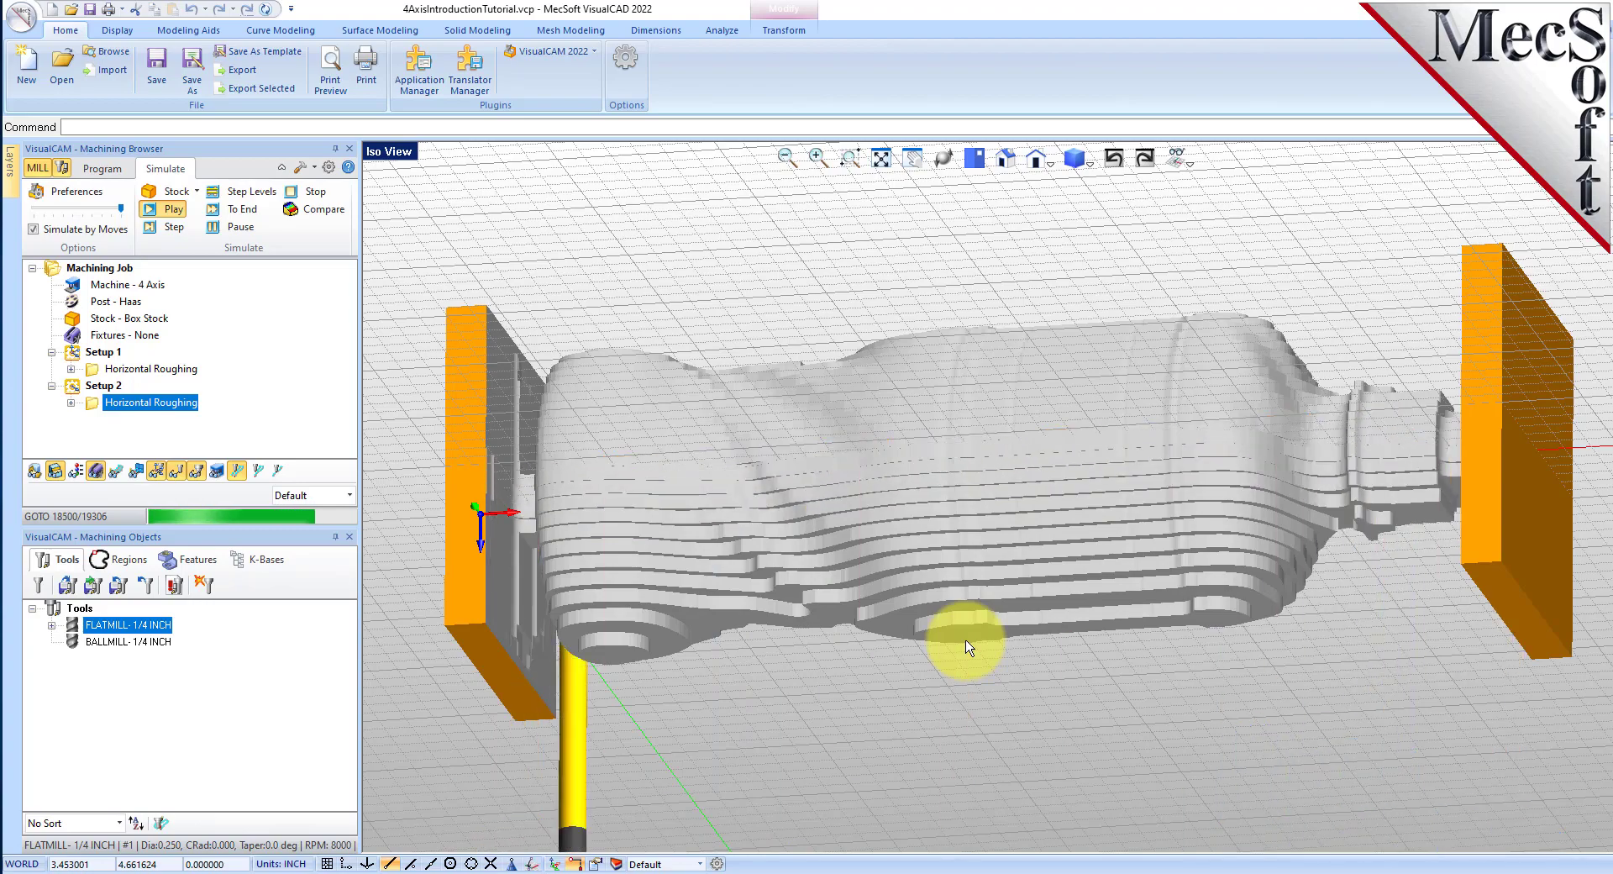
pyautogui.moveTo(1033, 379); pyautogui.dragTo(997, 422, button='right')
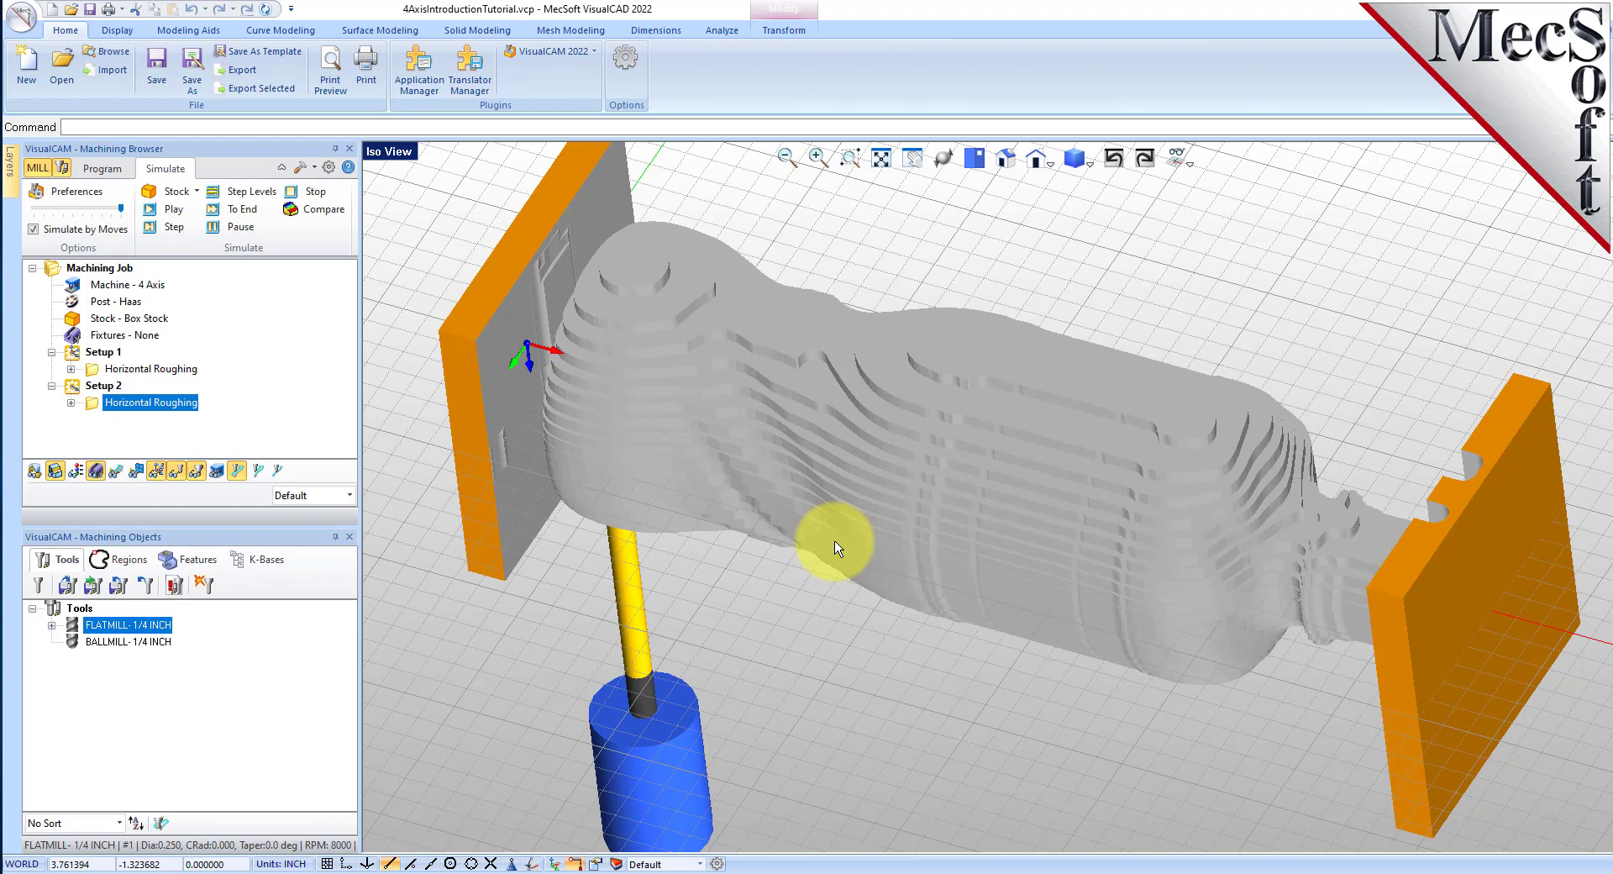
# Add another Rotate Table Setup after Setup 2 with a table rotation angle of 0, and check its axes at the part origin.
pyautogui.click(113, 170)
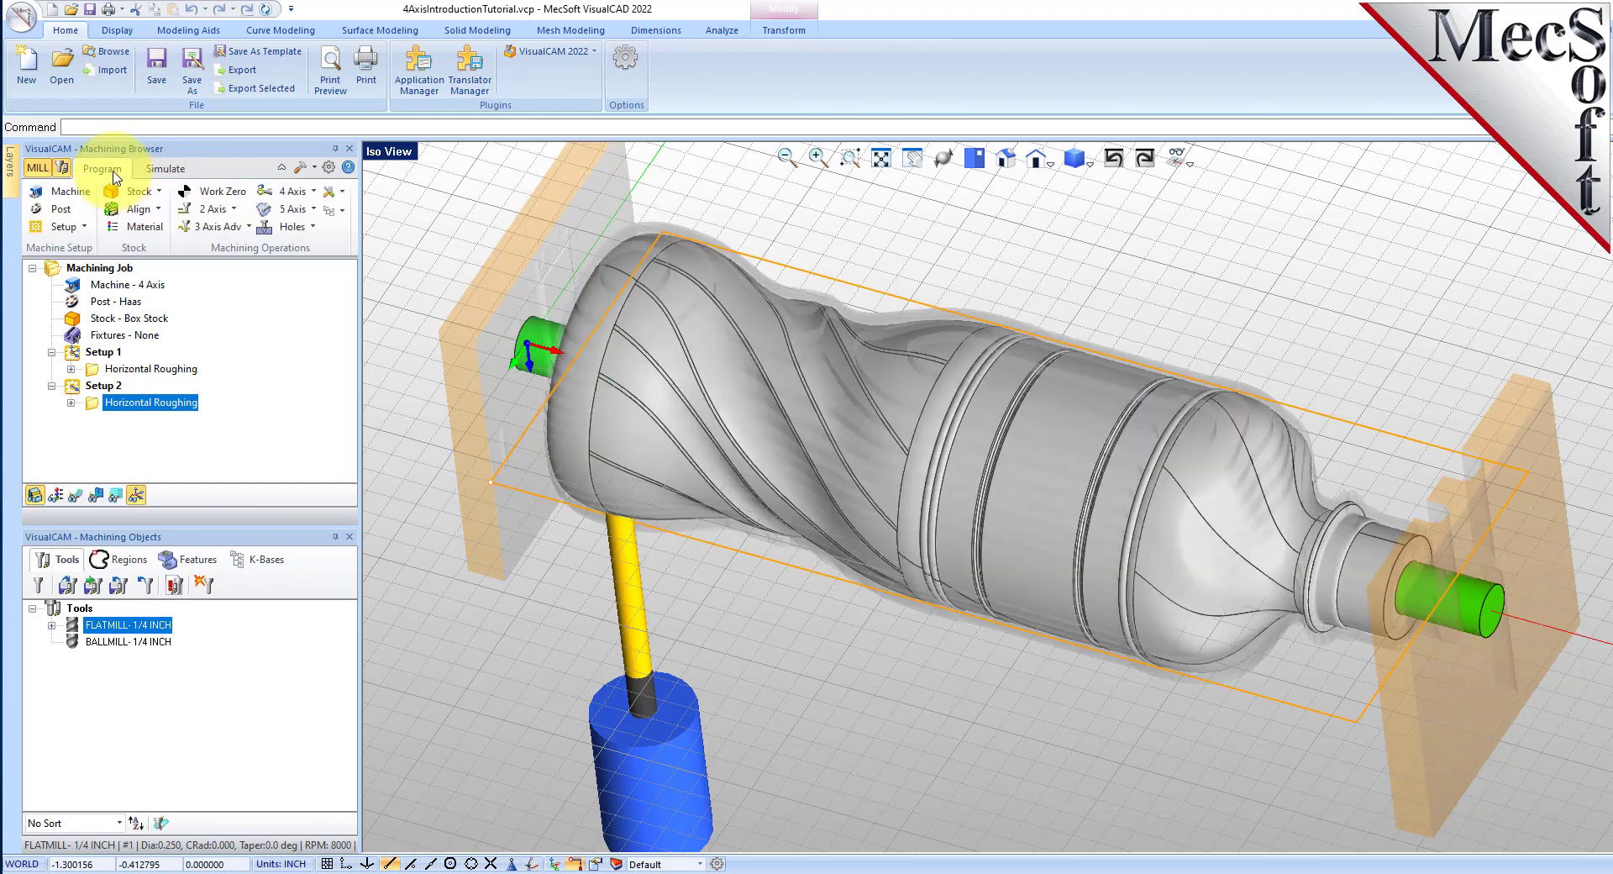
pyautogui.click(83, 226)
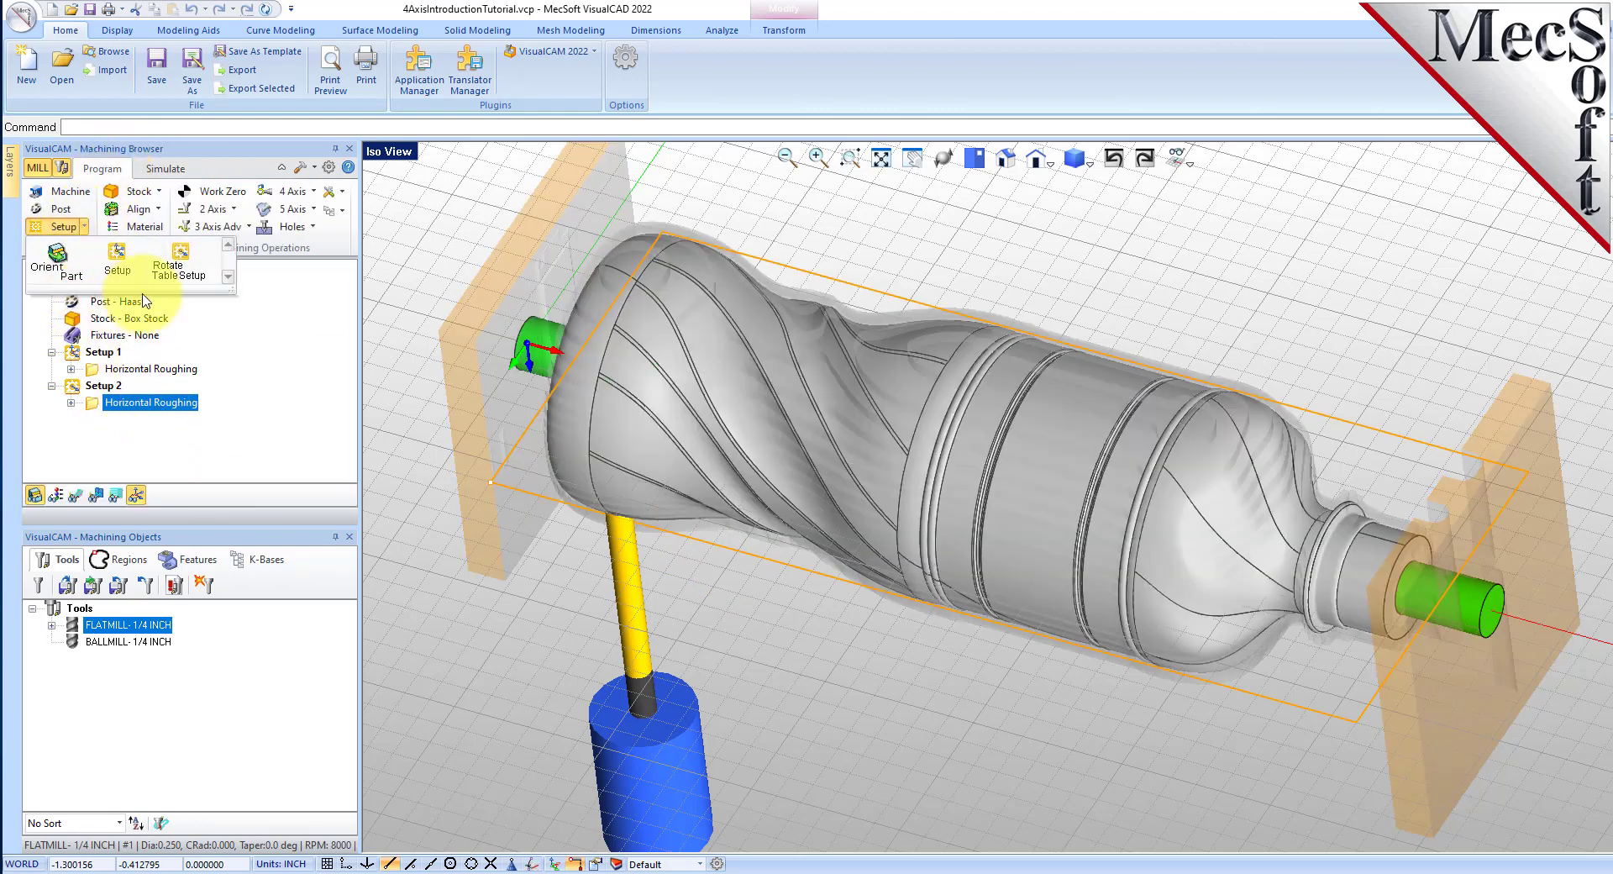
pyautogui.click(181, 267)
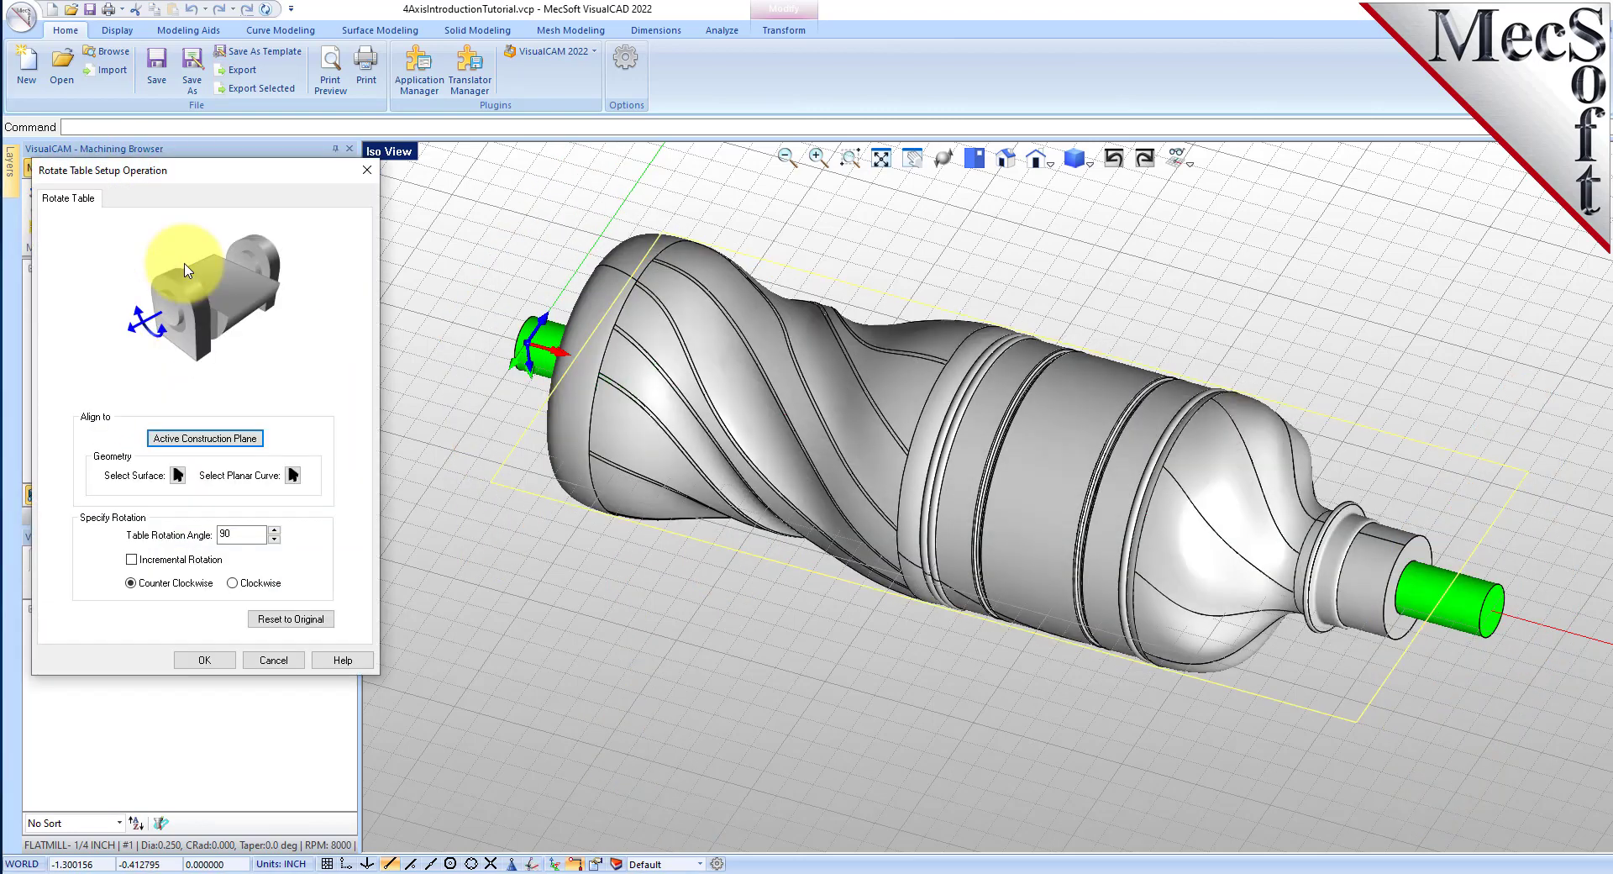
pyautogui.click(548, 556)
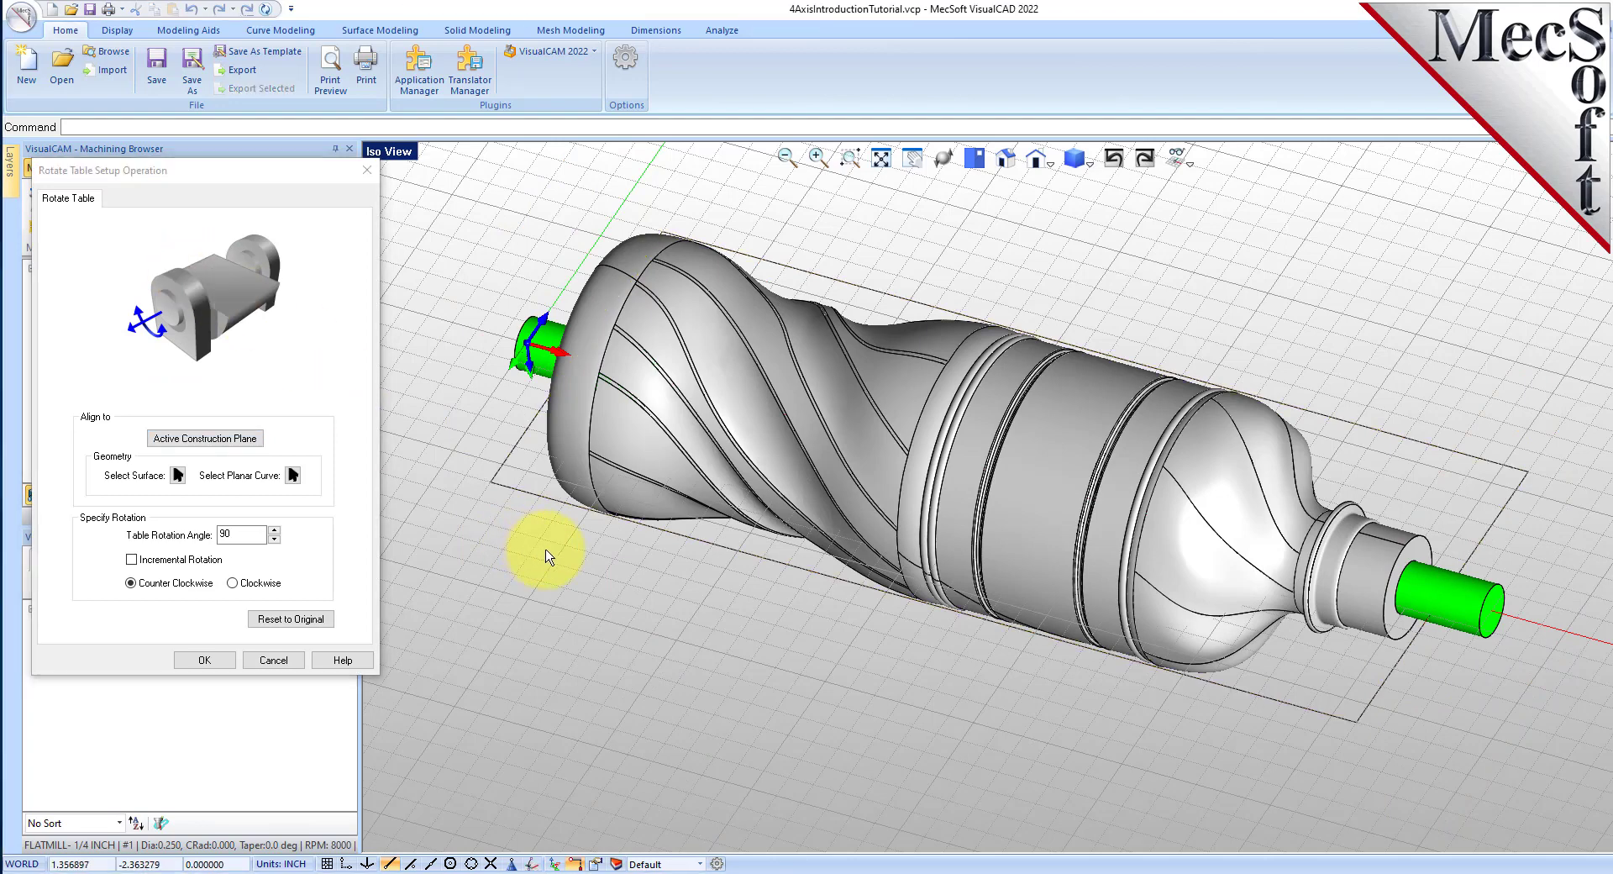
pyautogui.click(36, 198)
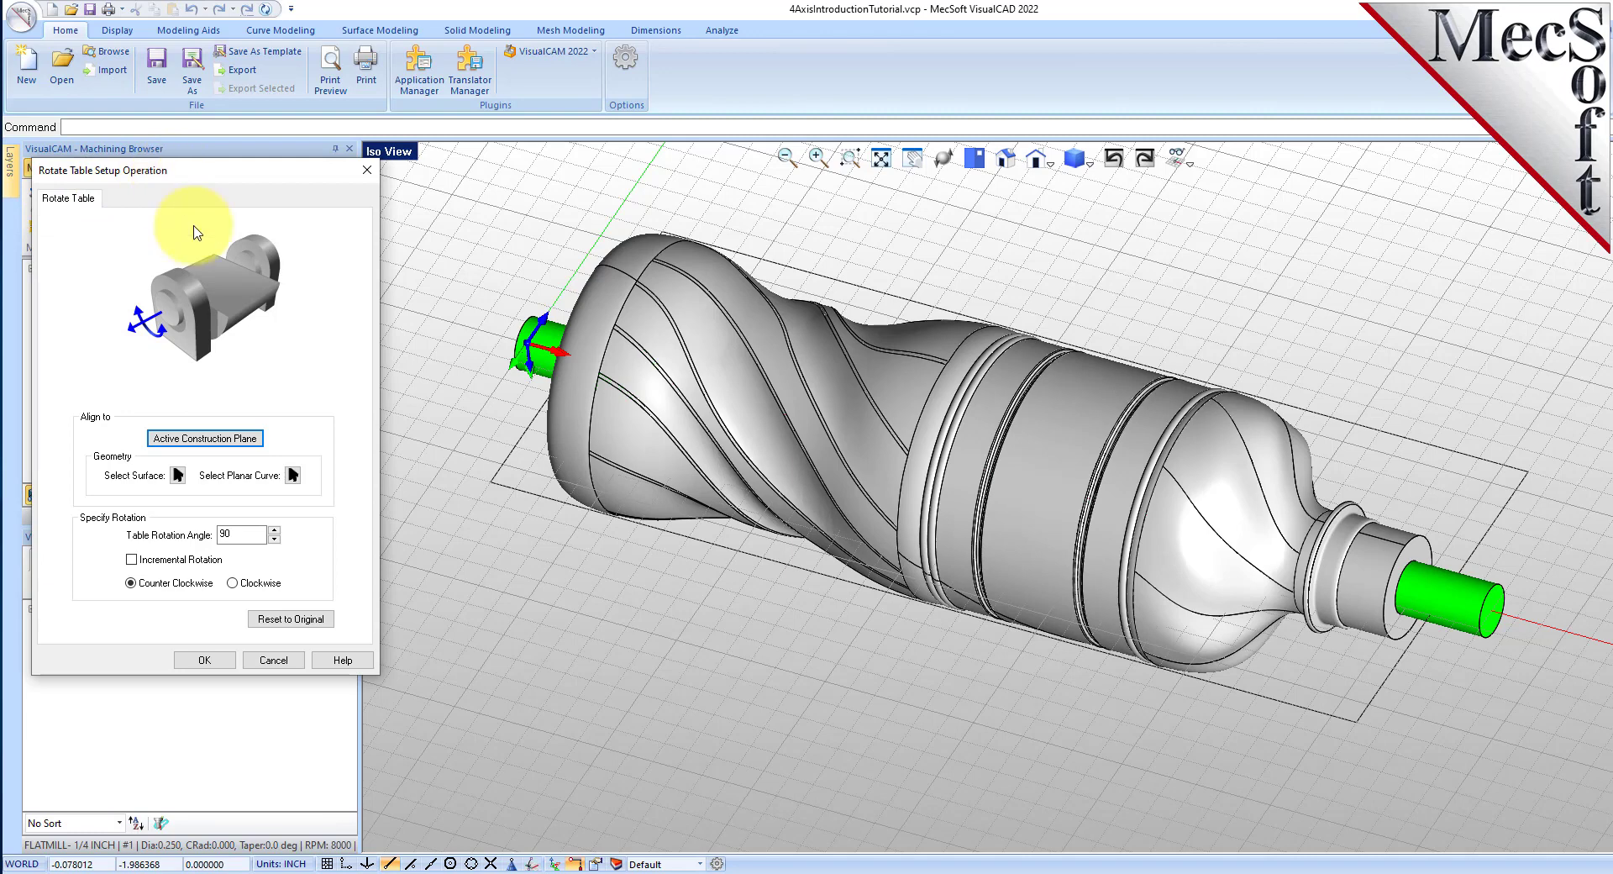
pyautogui.moveTo(262, 536); pyautogui.dragTo(199, 537)
pyautogui.write('0')
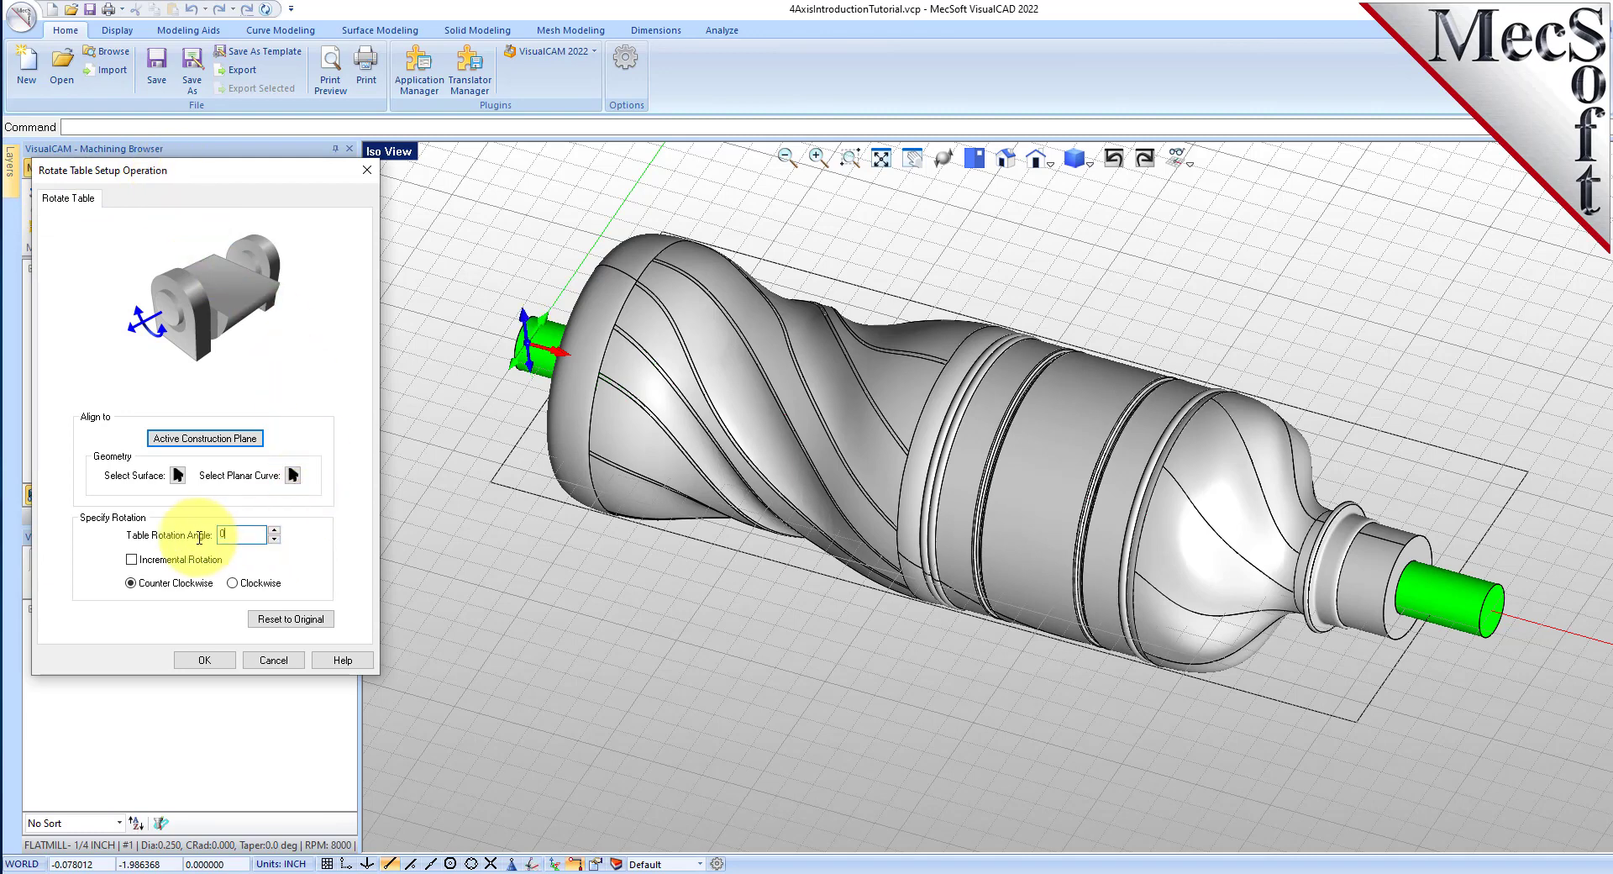
pyautogui.click(224, 662)
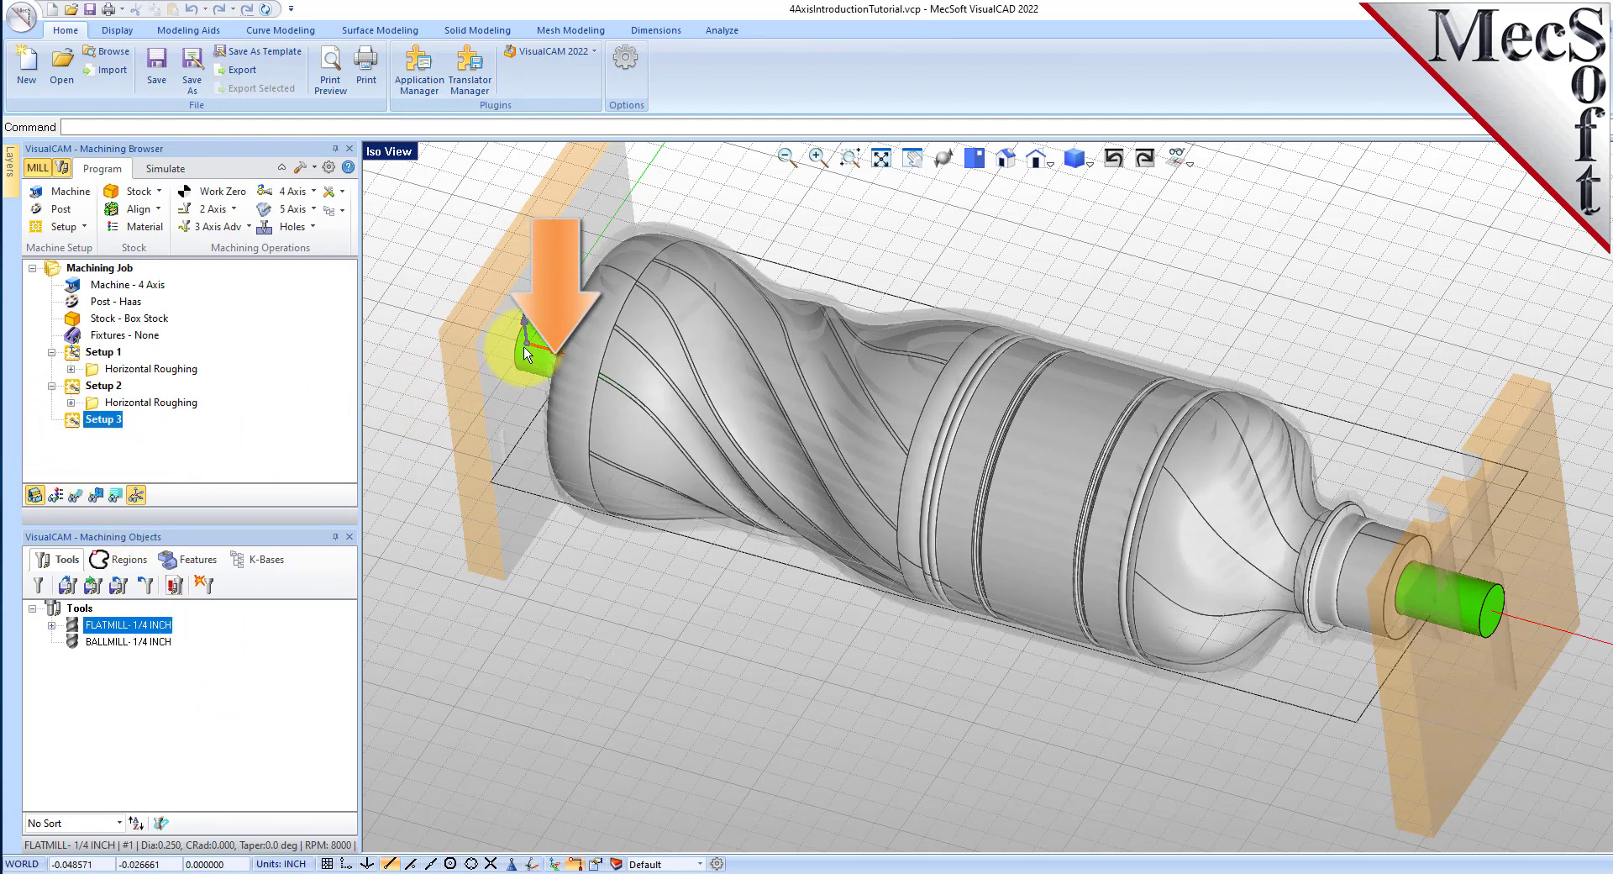
pyautogui.scroll(5, 500, 349)
pyautogui.scroll(2, 495, 351)
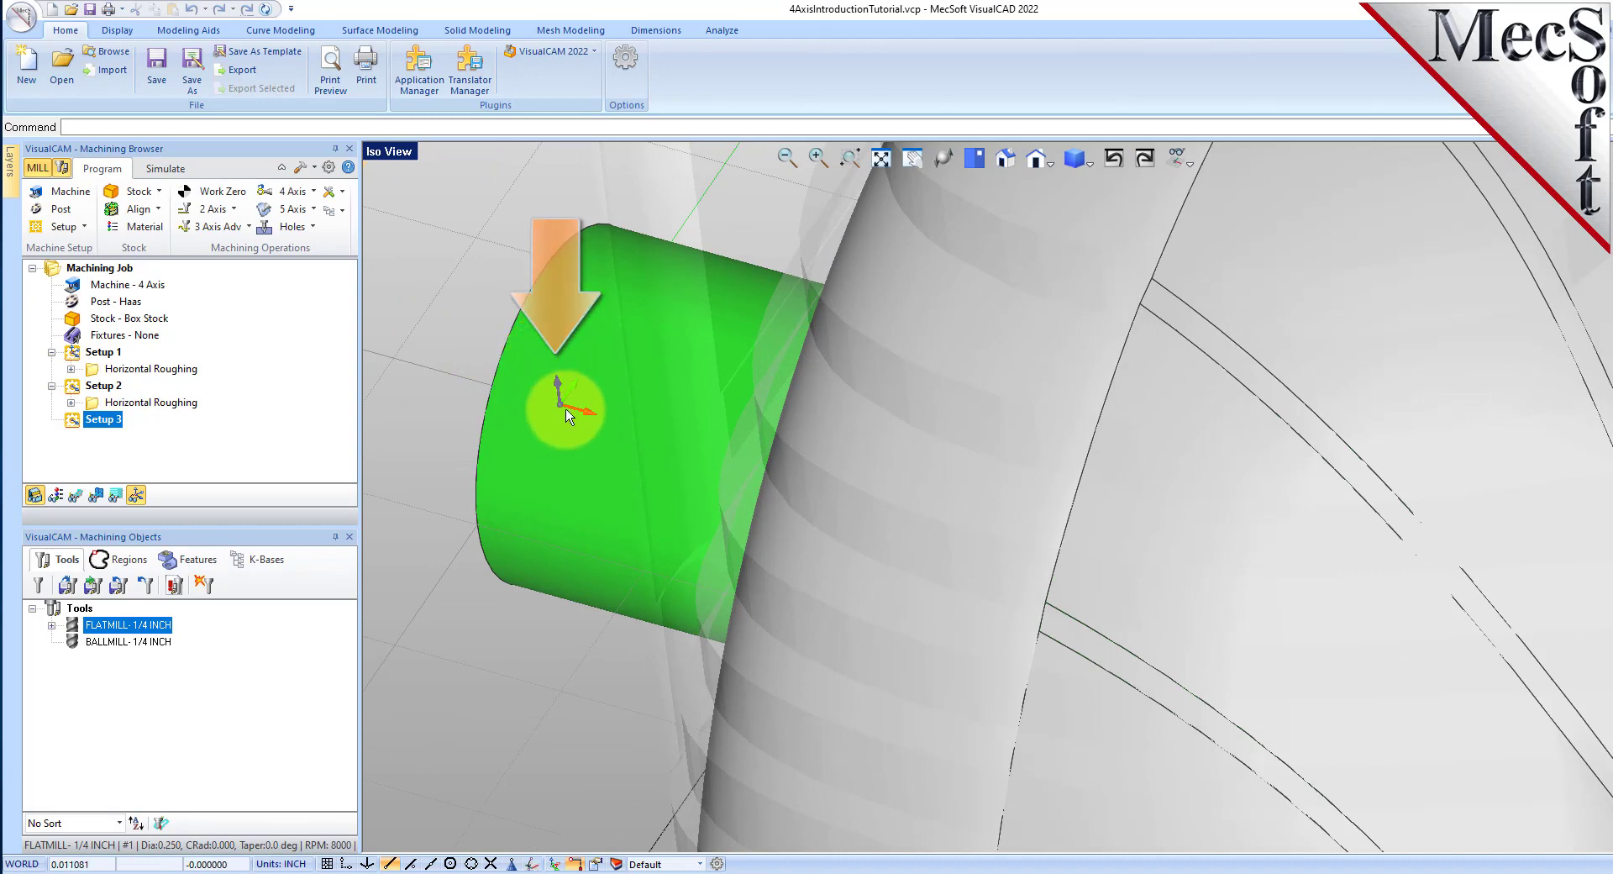
# Add a 4th Axis Parallel Finishing operation to Setup 3 and choose the BALLMILL- 1/4 INCH tool for it.
pyautogui.scroll(-4, 557, 418)
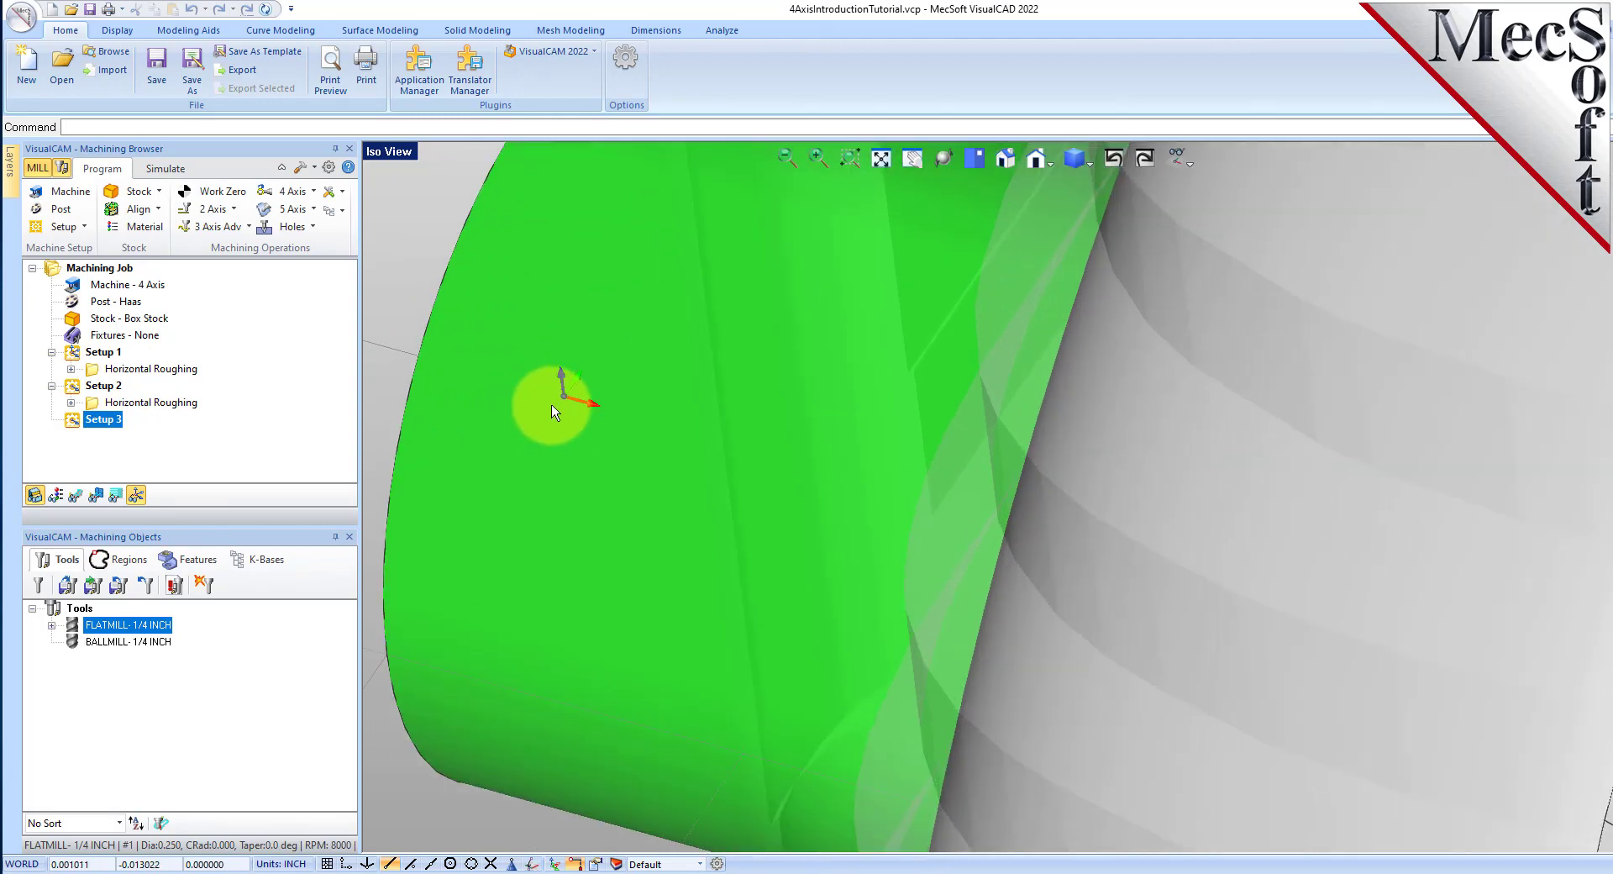
pyautogui.scroll(-5, 550, 364)
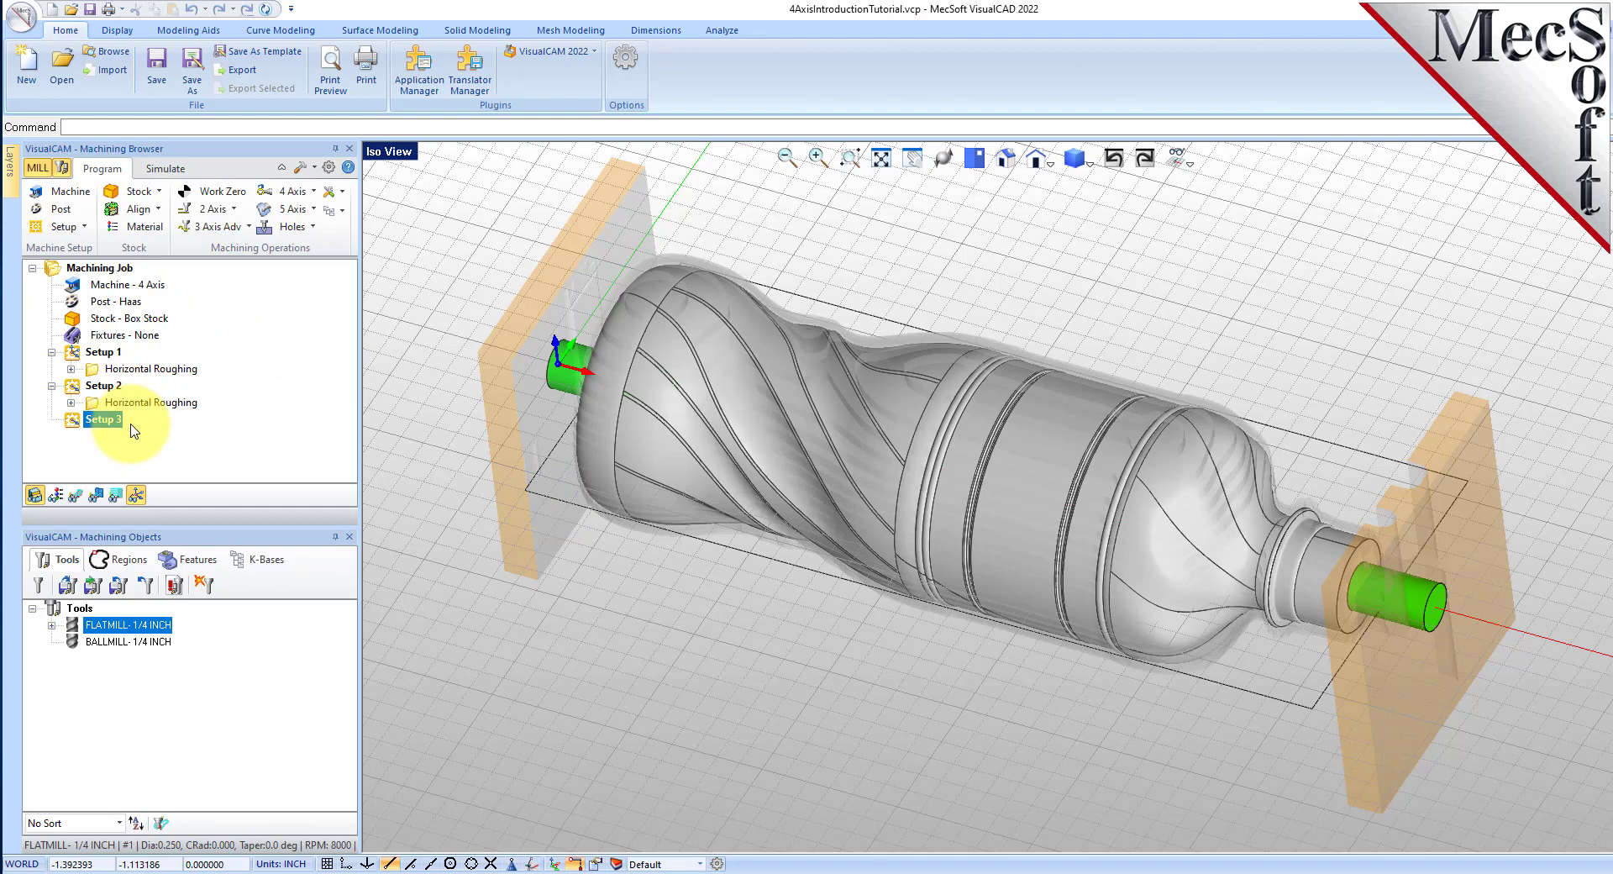
pyautogui.click(290, 191)
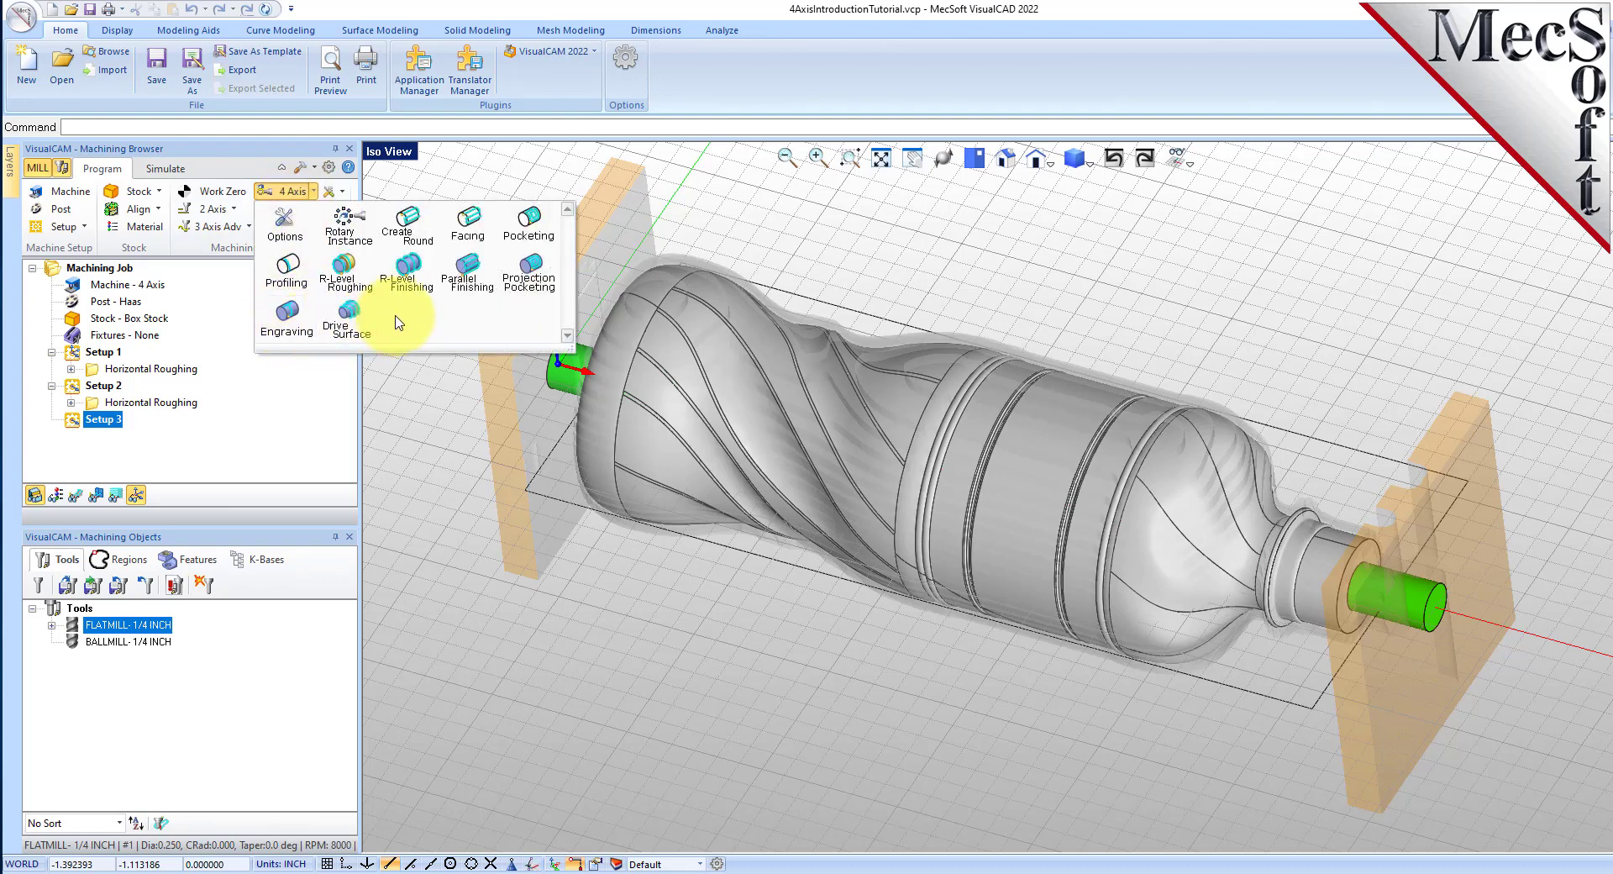
pyautogui.click(482, 282)
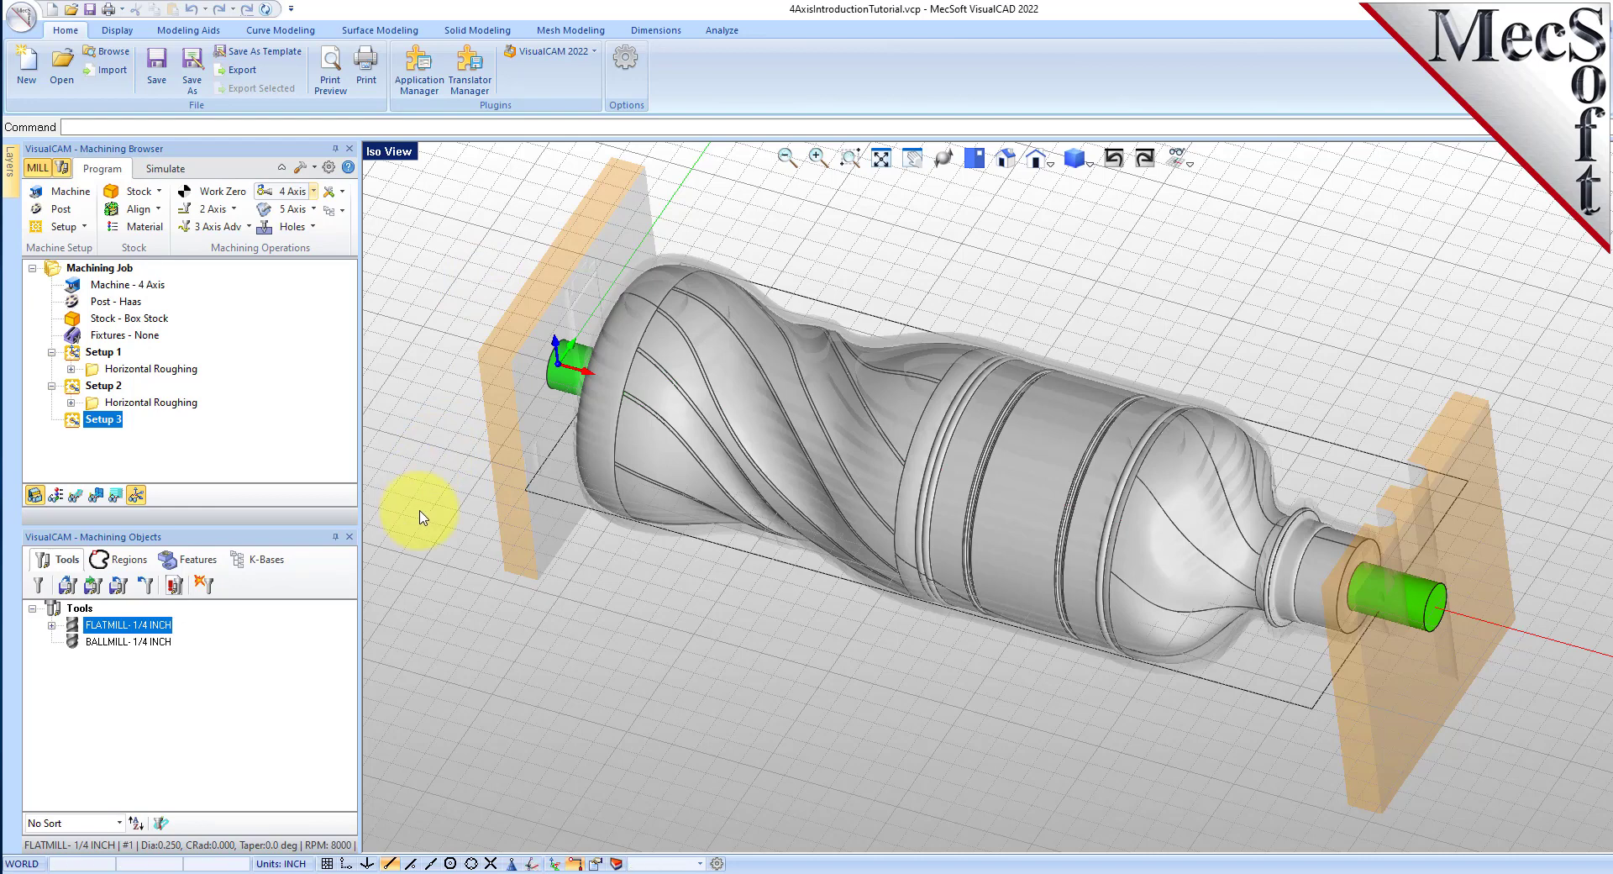
pyautogui.moveTo(77, 183); pyautogui.dragTo(148, 197)
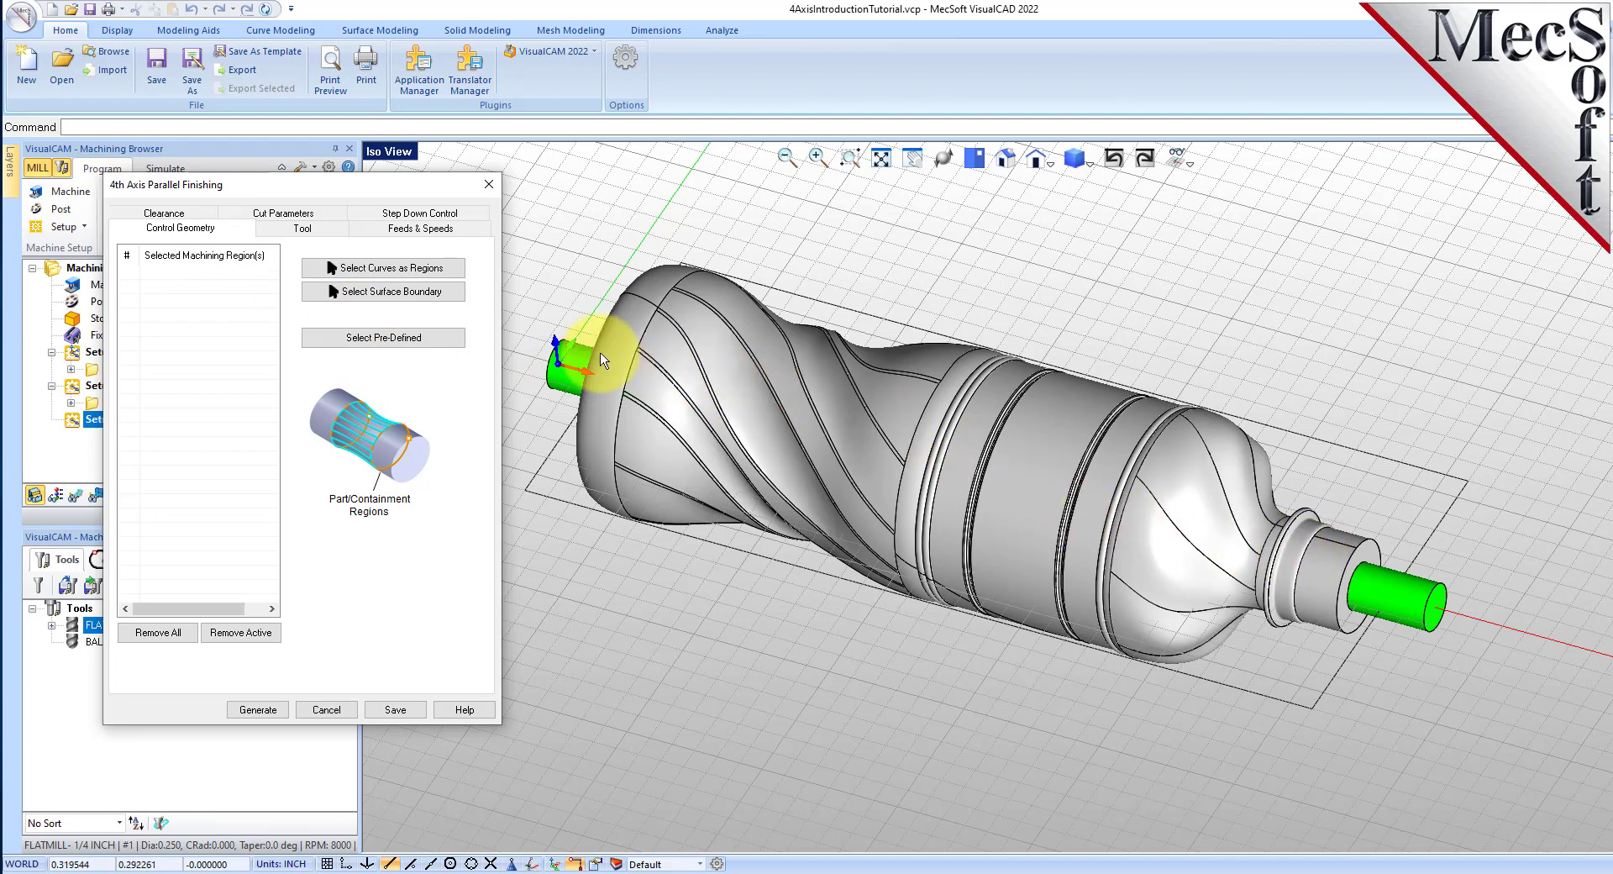
pyautogui.click(316, 230)
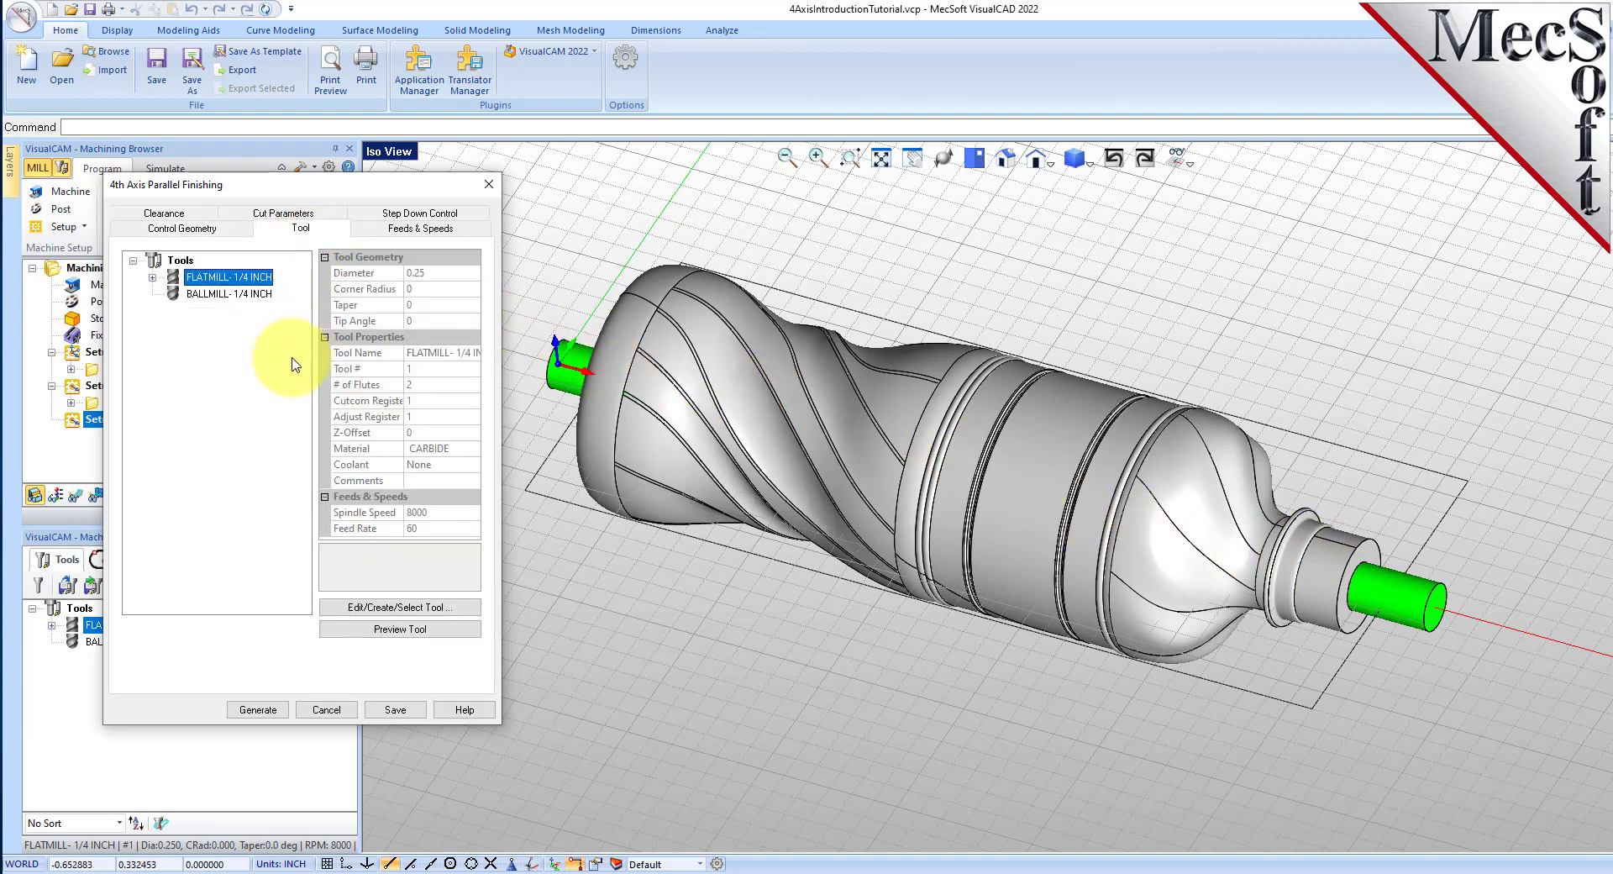
pyautogui.click(197, 297)
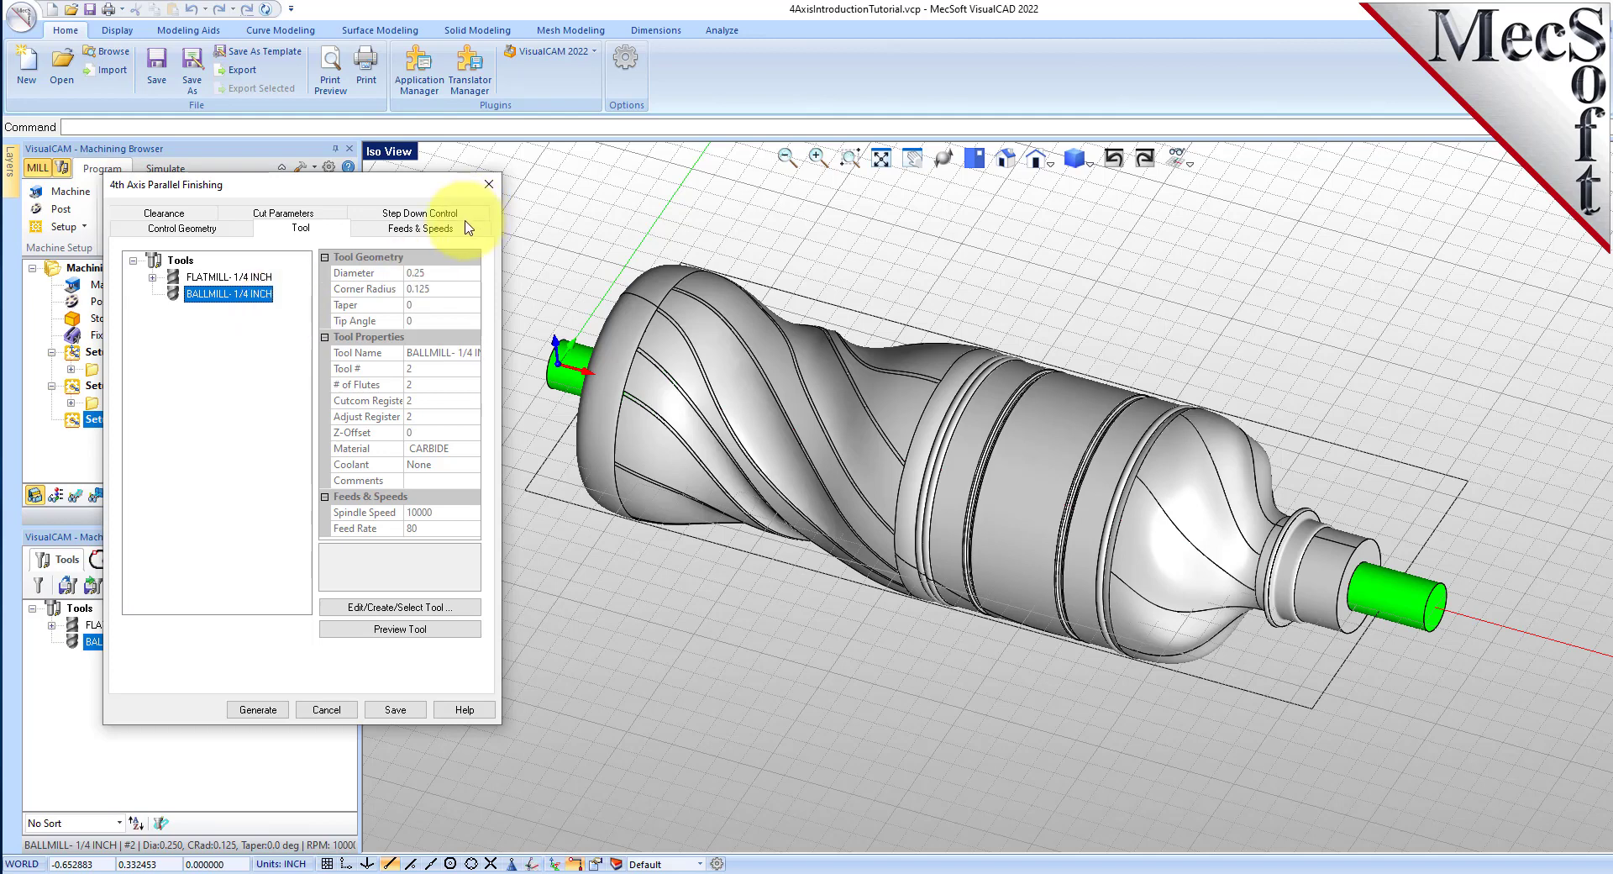
# Load the operation's feeds and speeds from the tool and check the automatic clearance cylinder around the bottle.
pyautogui.click(430, 227)
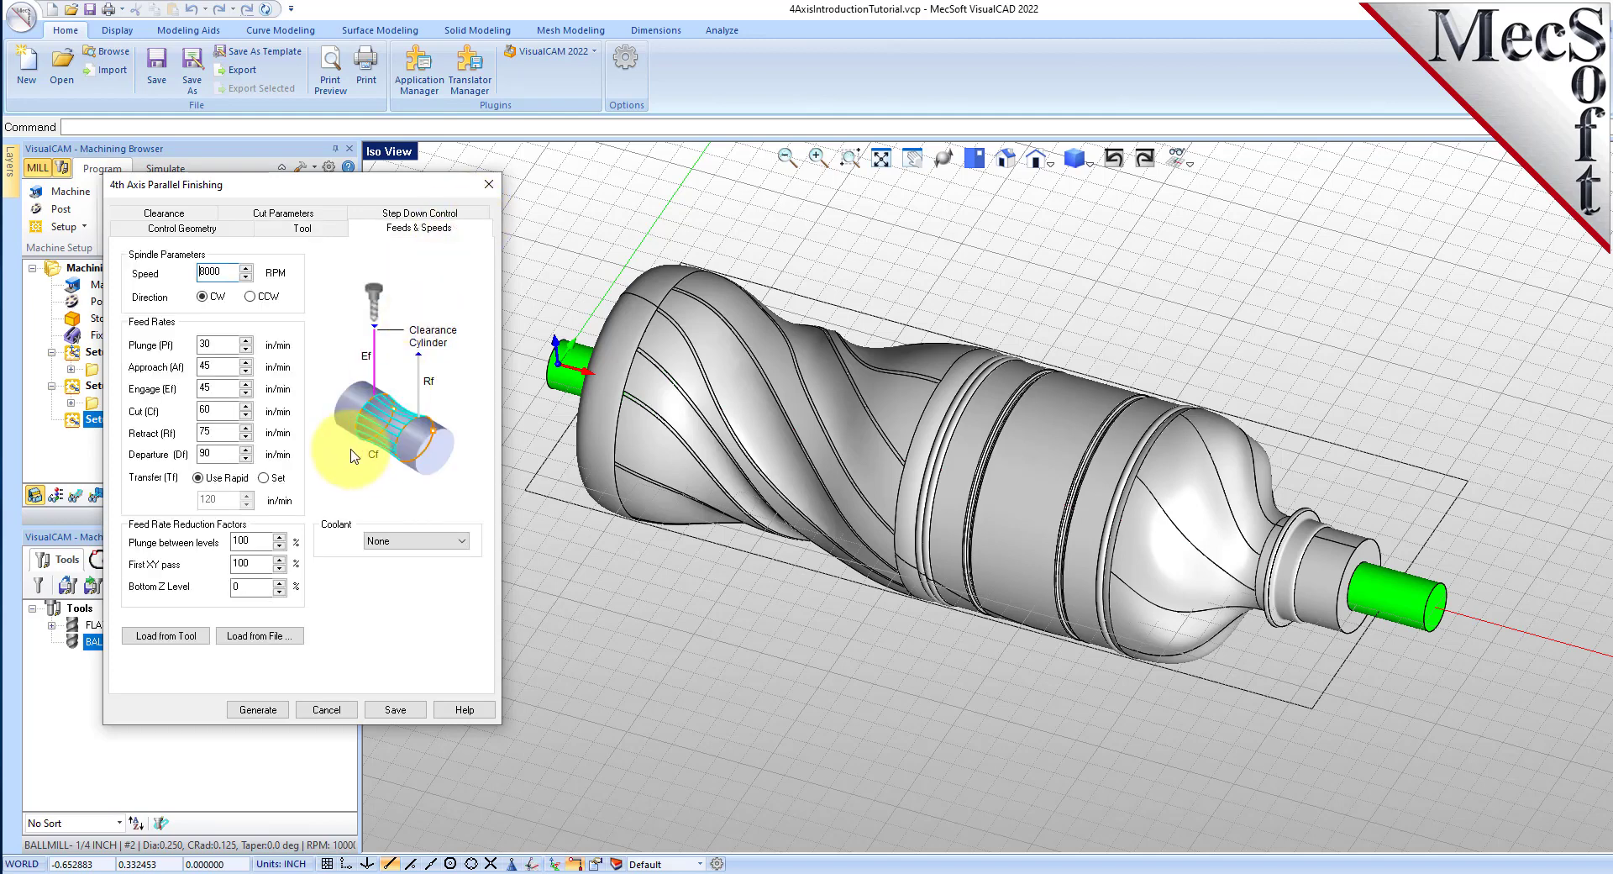
pyautogui.click(185, 637)
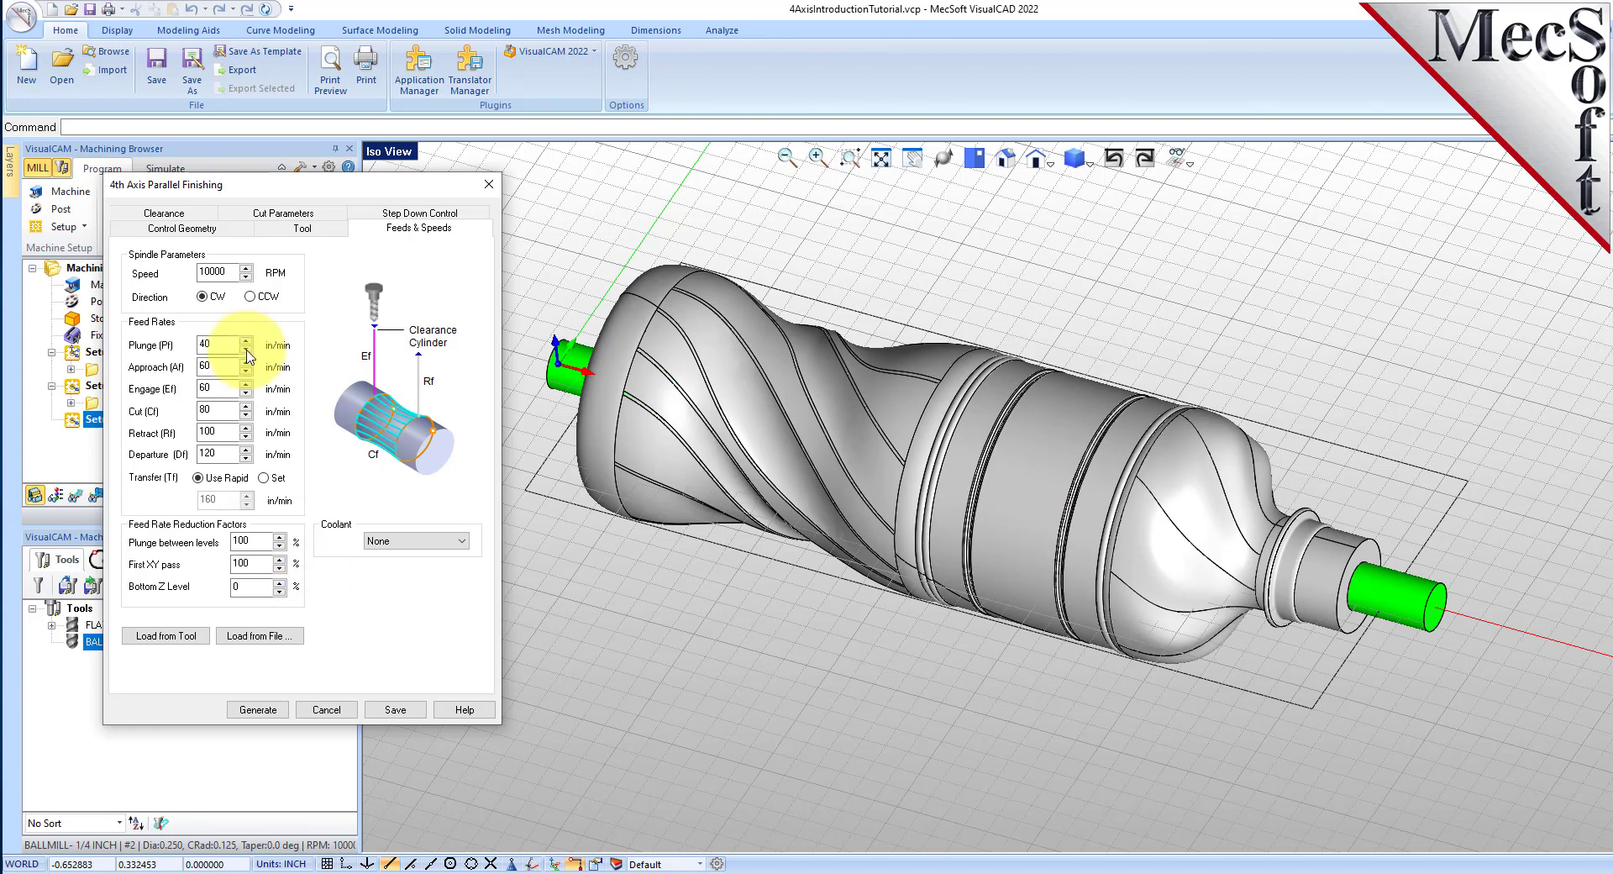
pyautogui.click(180, 216)
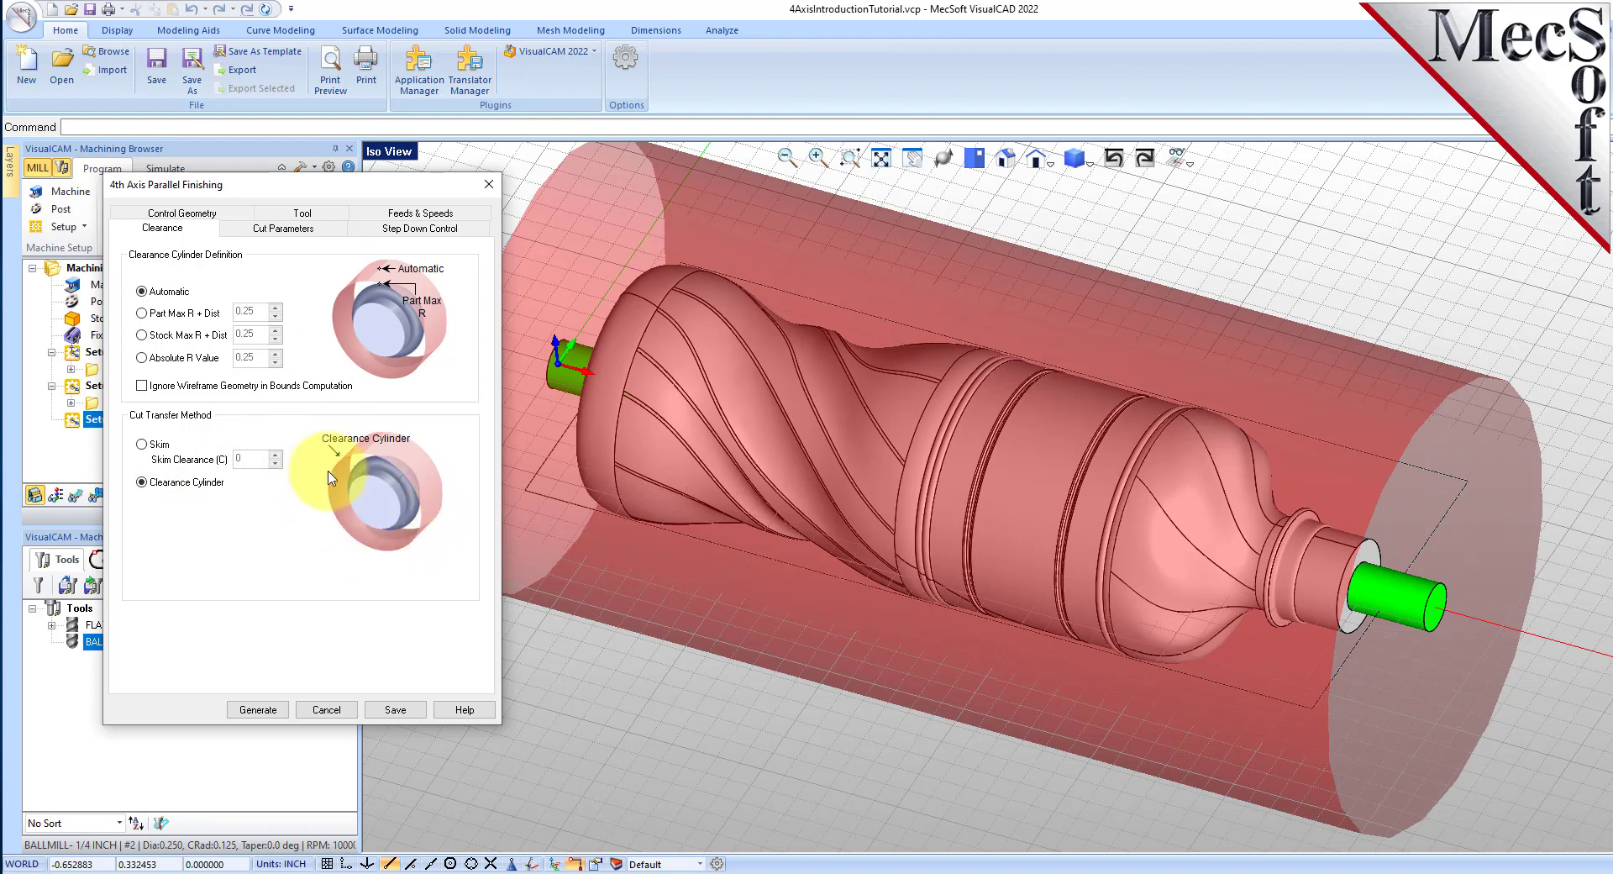
pyautogui.moveTo(1019, 558); pyautogui.dragTo(1073, 691, button='right')
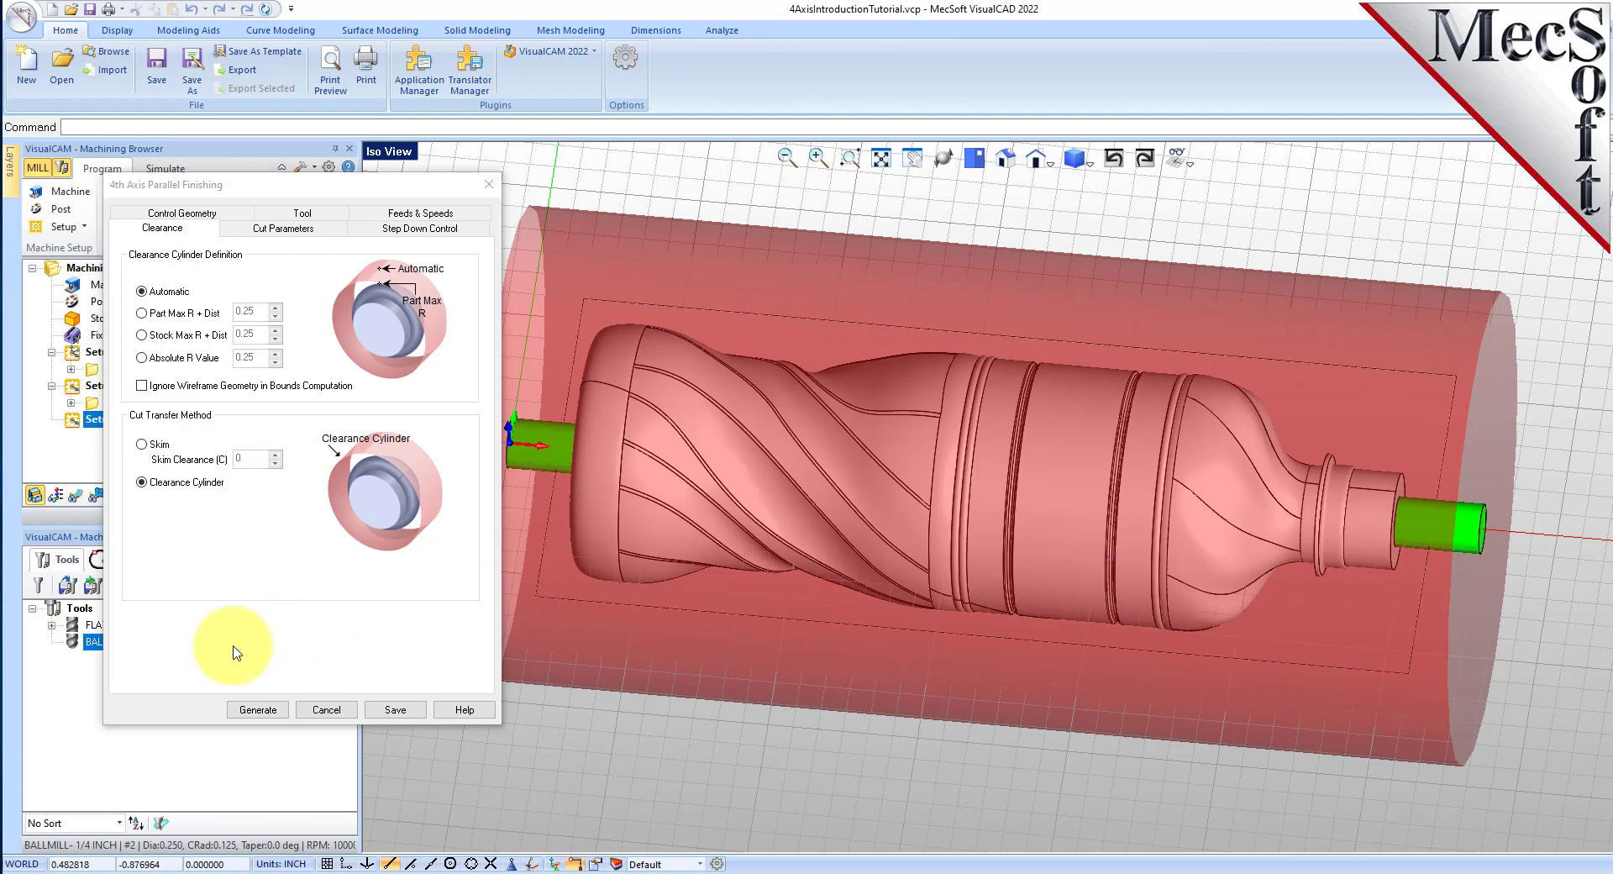
# Check the Intol, Outtol and Stock values in the finishing operation's cut parameters and keep the Along cut pattern.
pyautogui.click(284, 228)
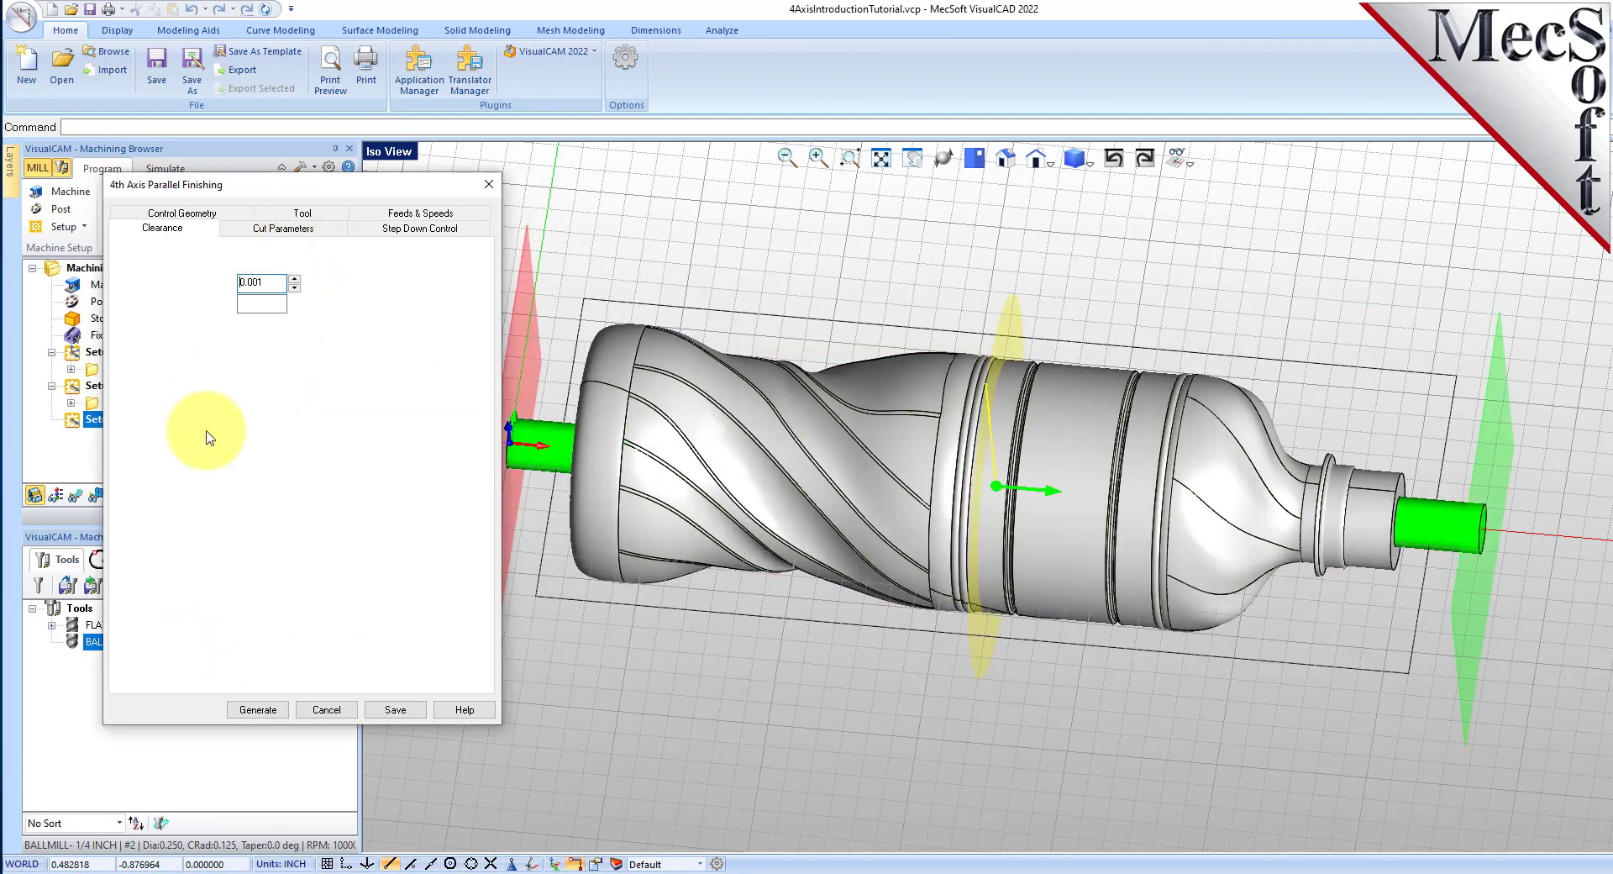
pyautogui.moveTo(398, 189); pyautogui.dragTo(353, 208)
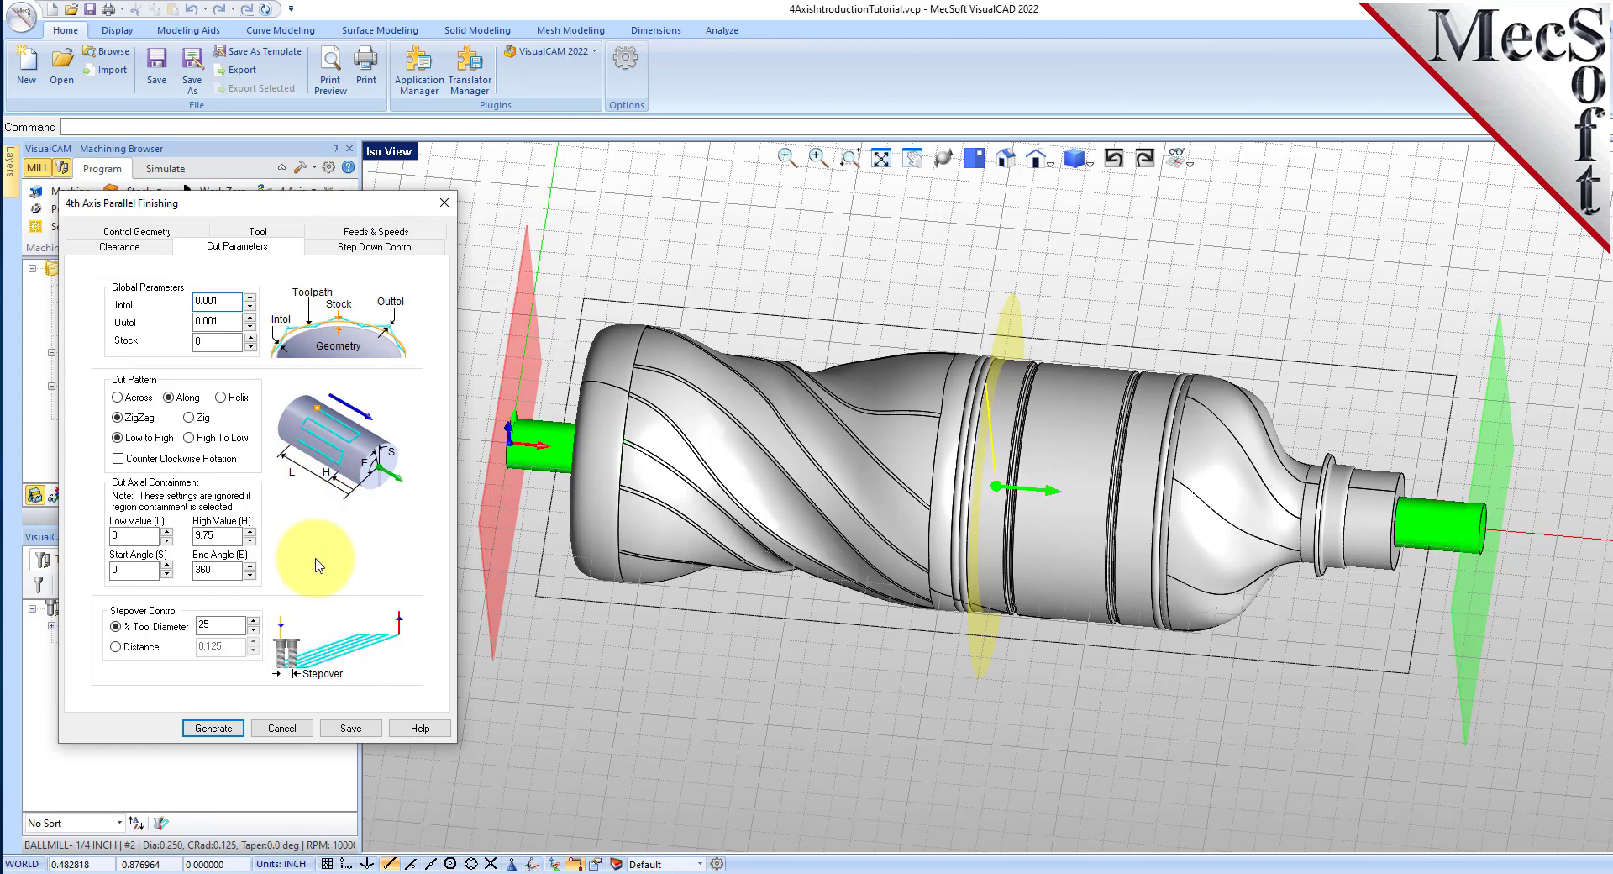
pyautogui.doubleClick(217, 303)
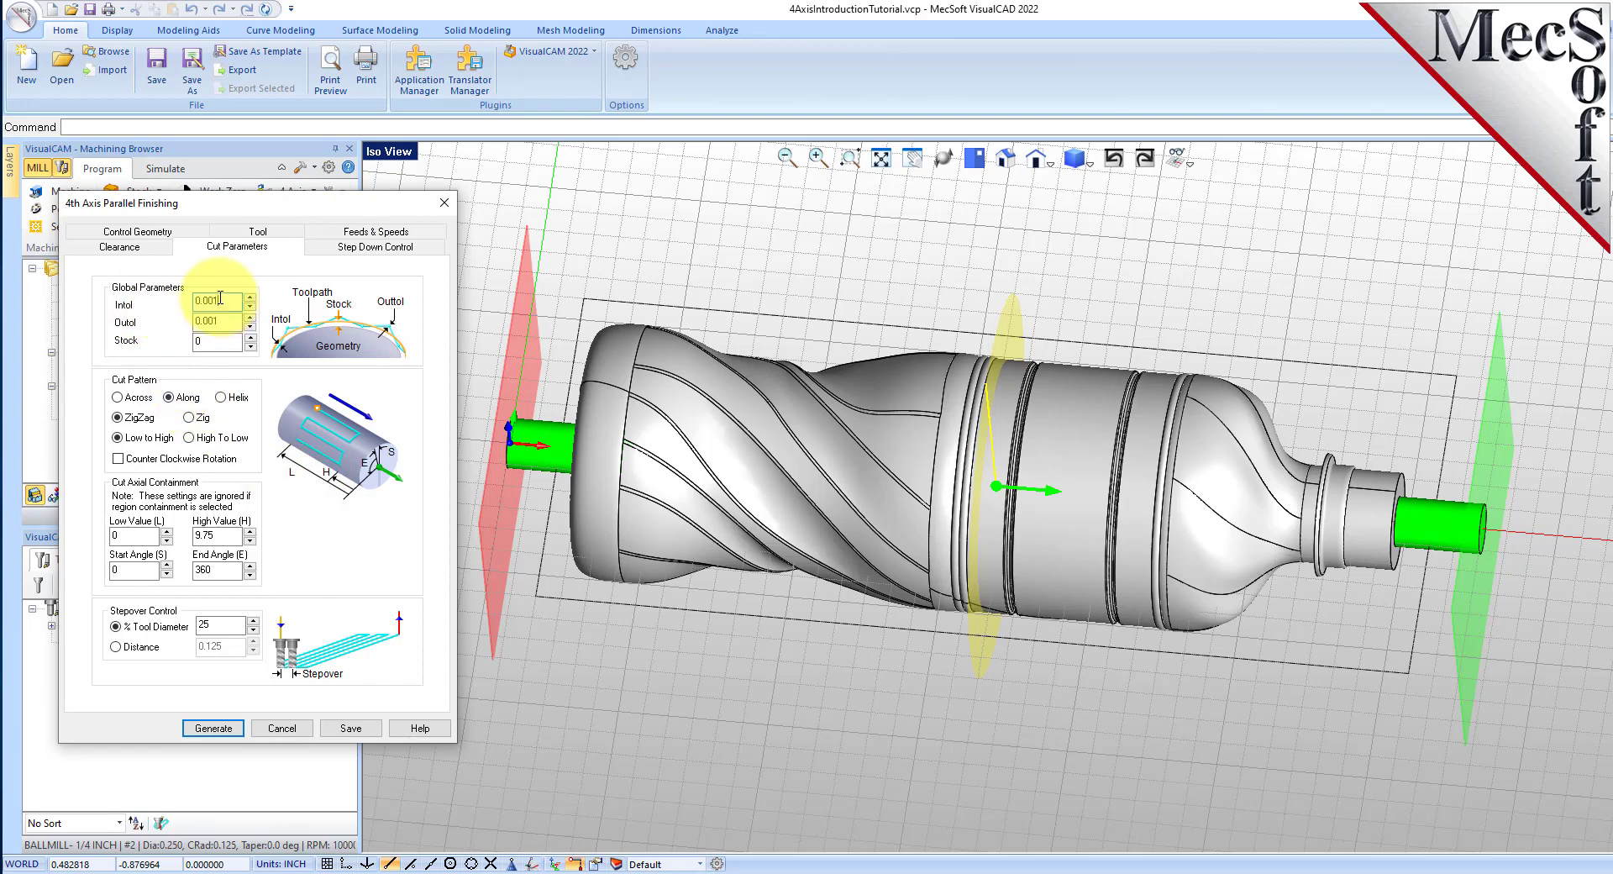
pyautogui.press('Tab')
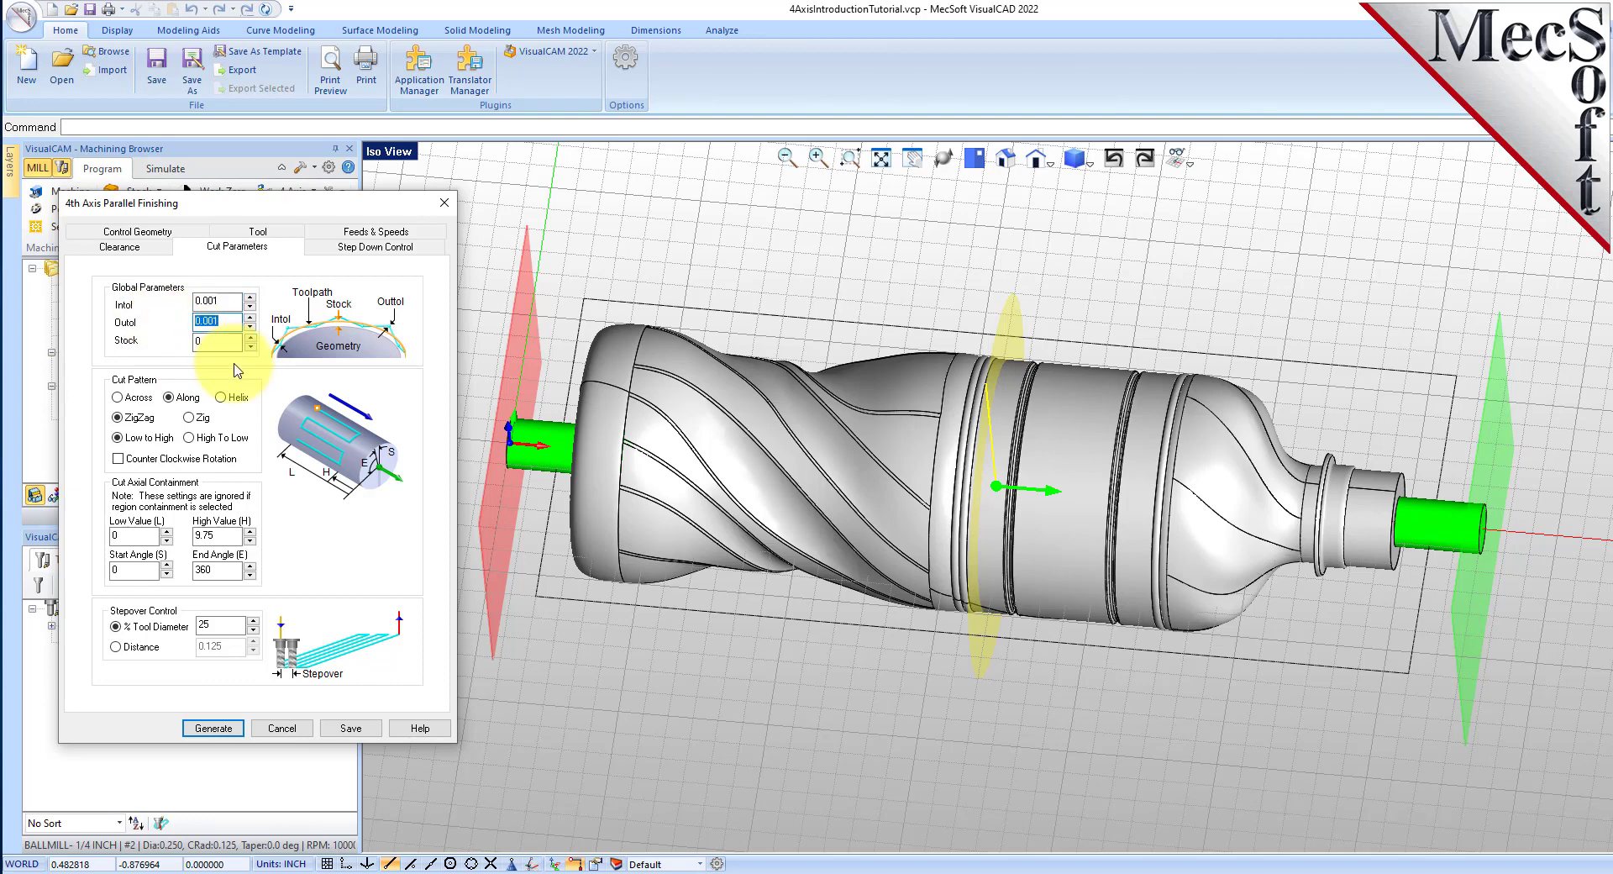
pyautogui.press('Tab')
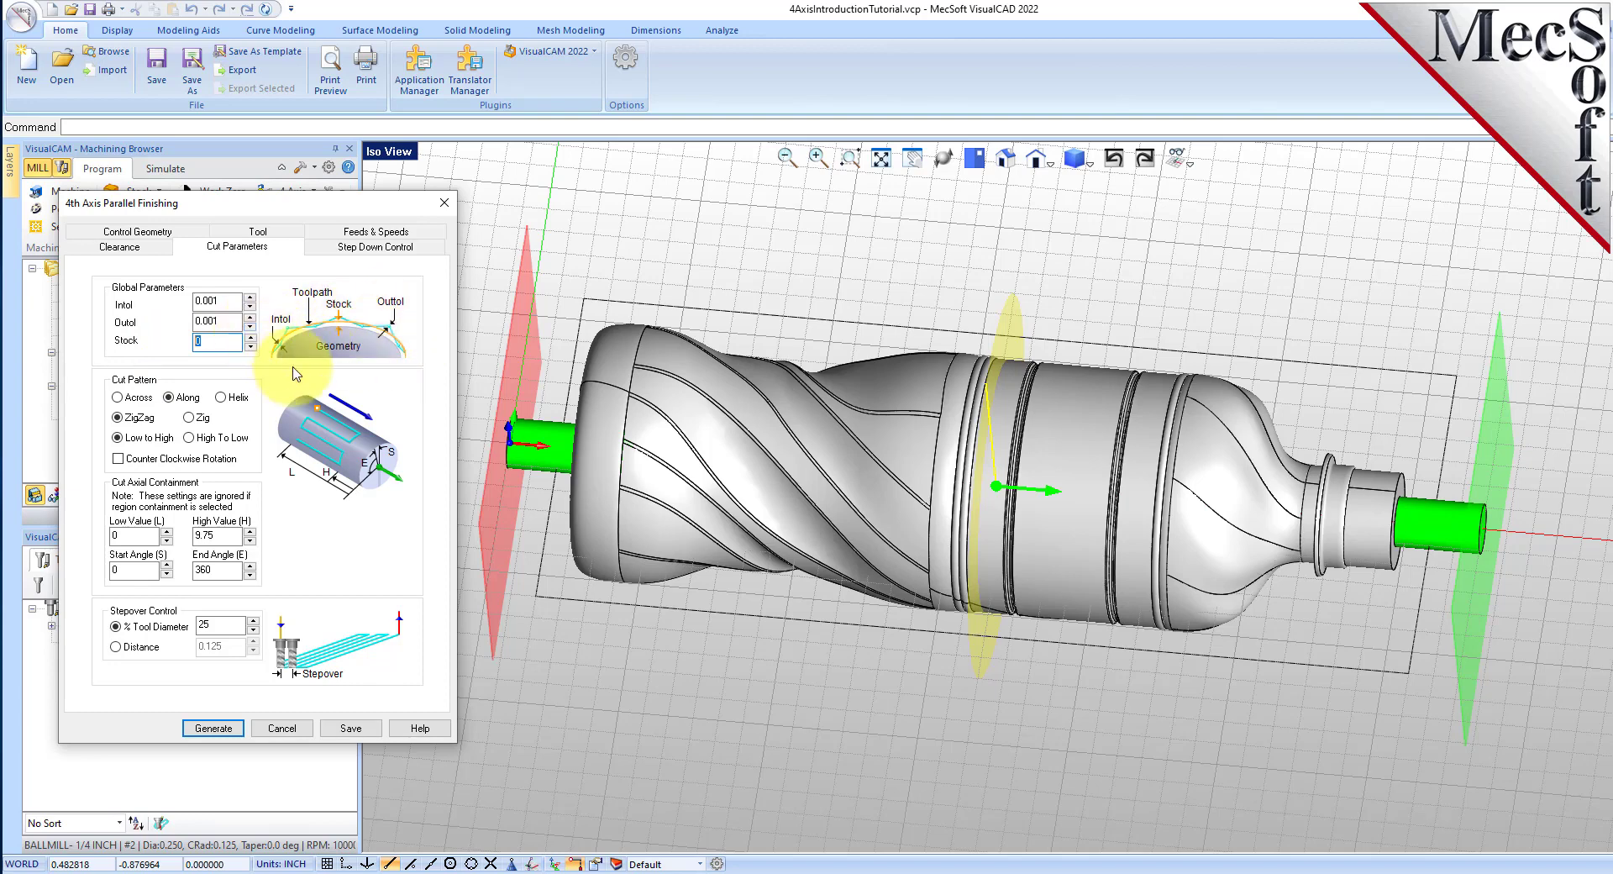
pyautogui.doubleClick(210, 321)
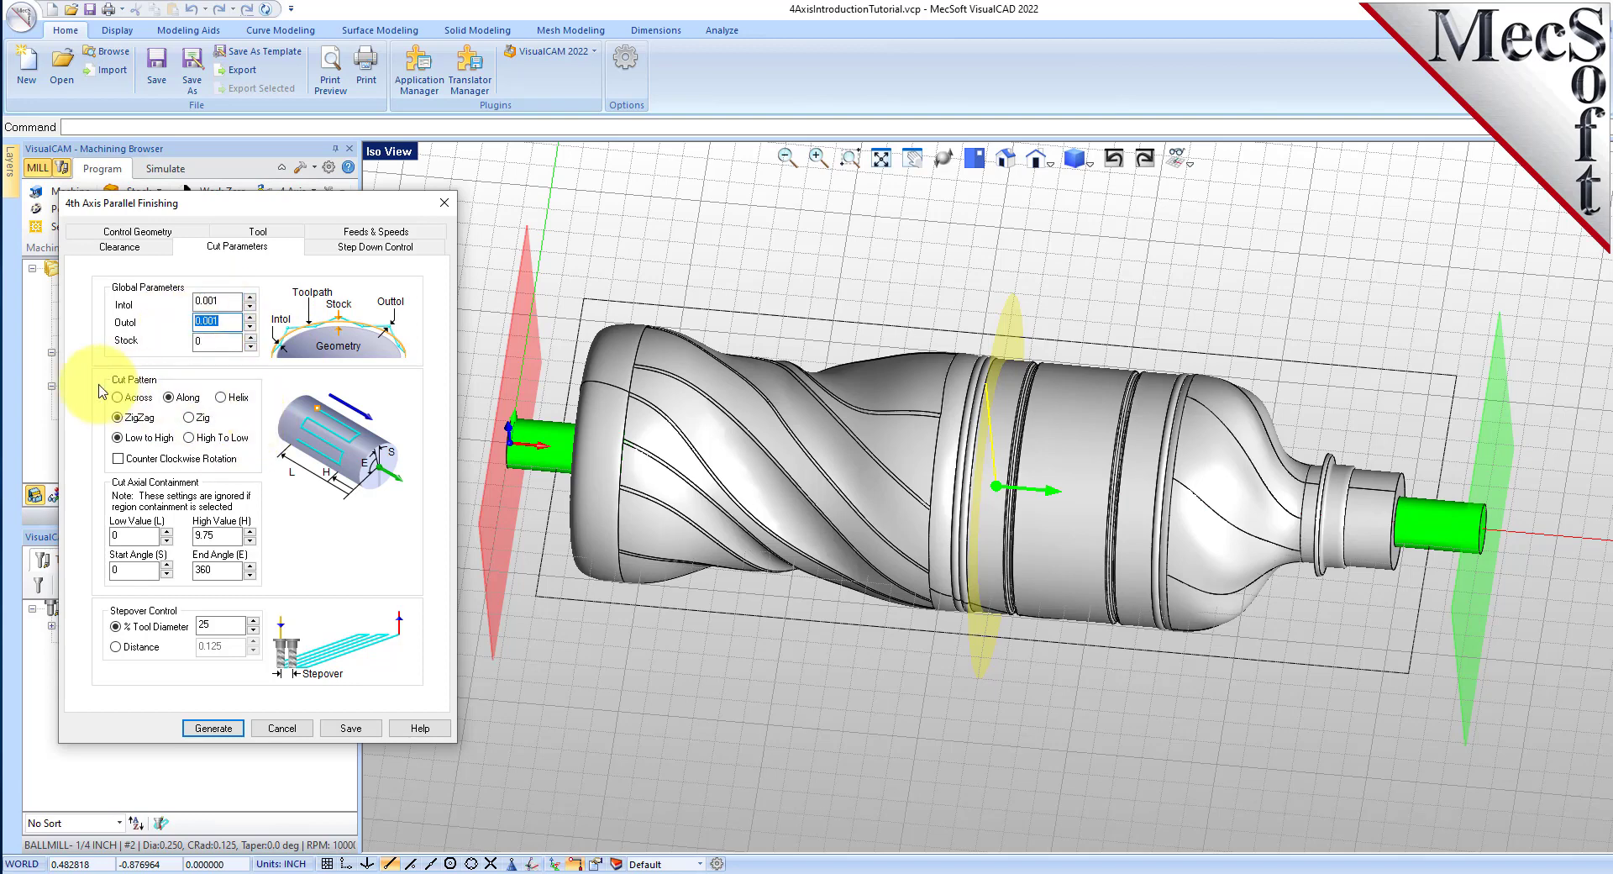
pyautogui.click(168, 397)
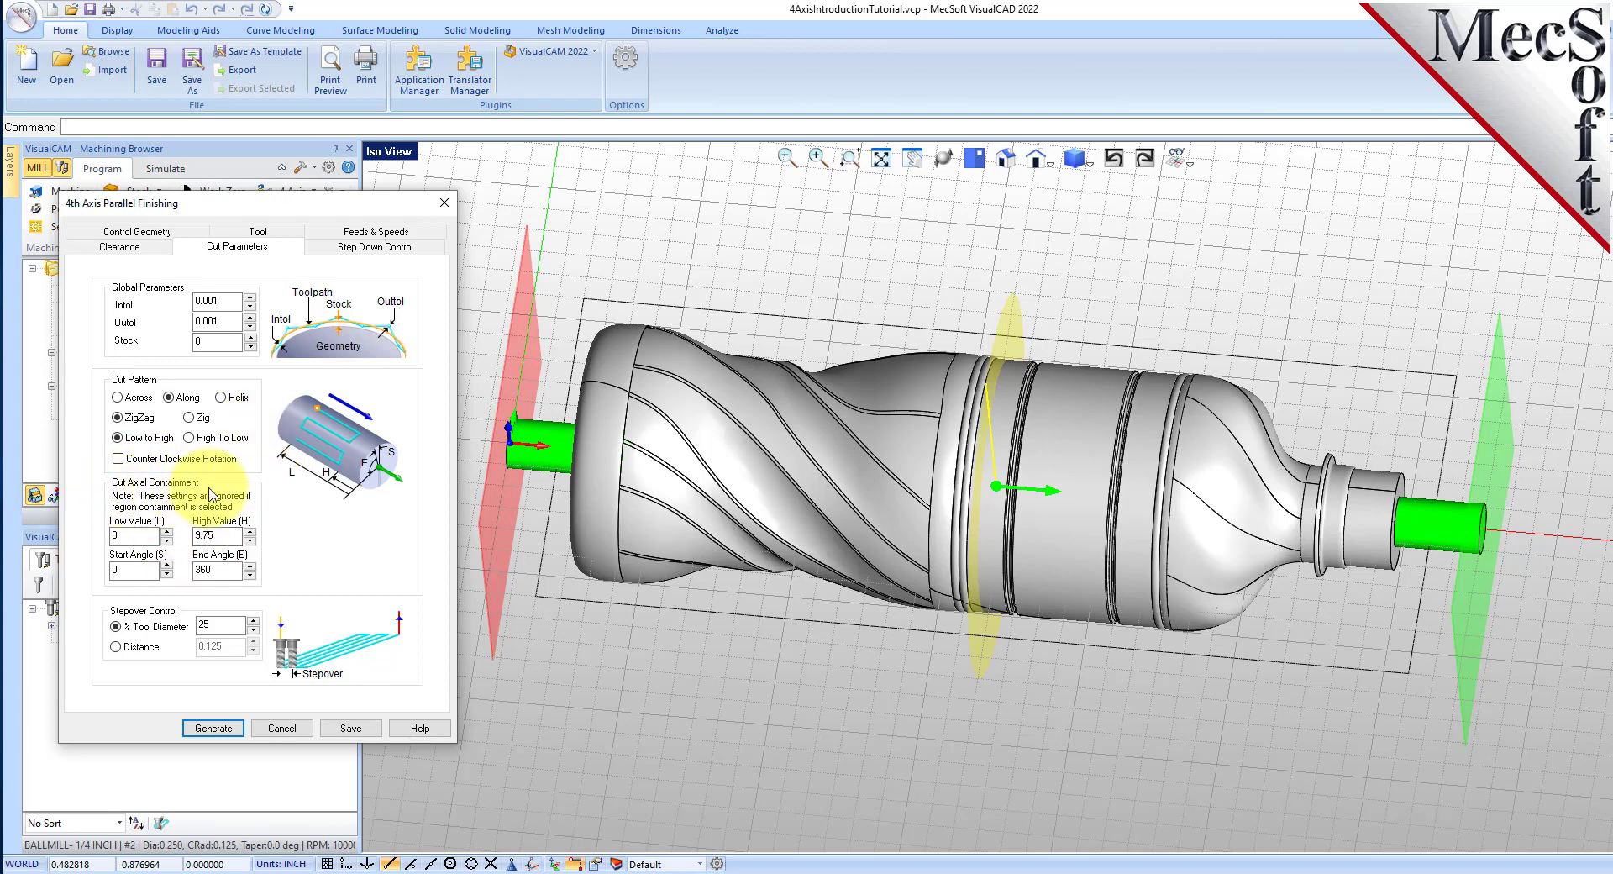
# Set the cut axial containment to a low value of 0.5 and a high value of 9.25, and inspect the boundary planes.
pyautogui.doubleClick(217, 570)
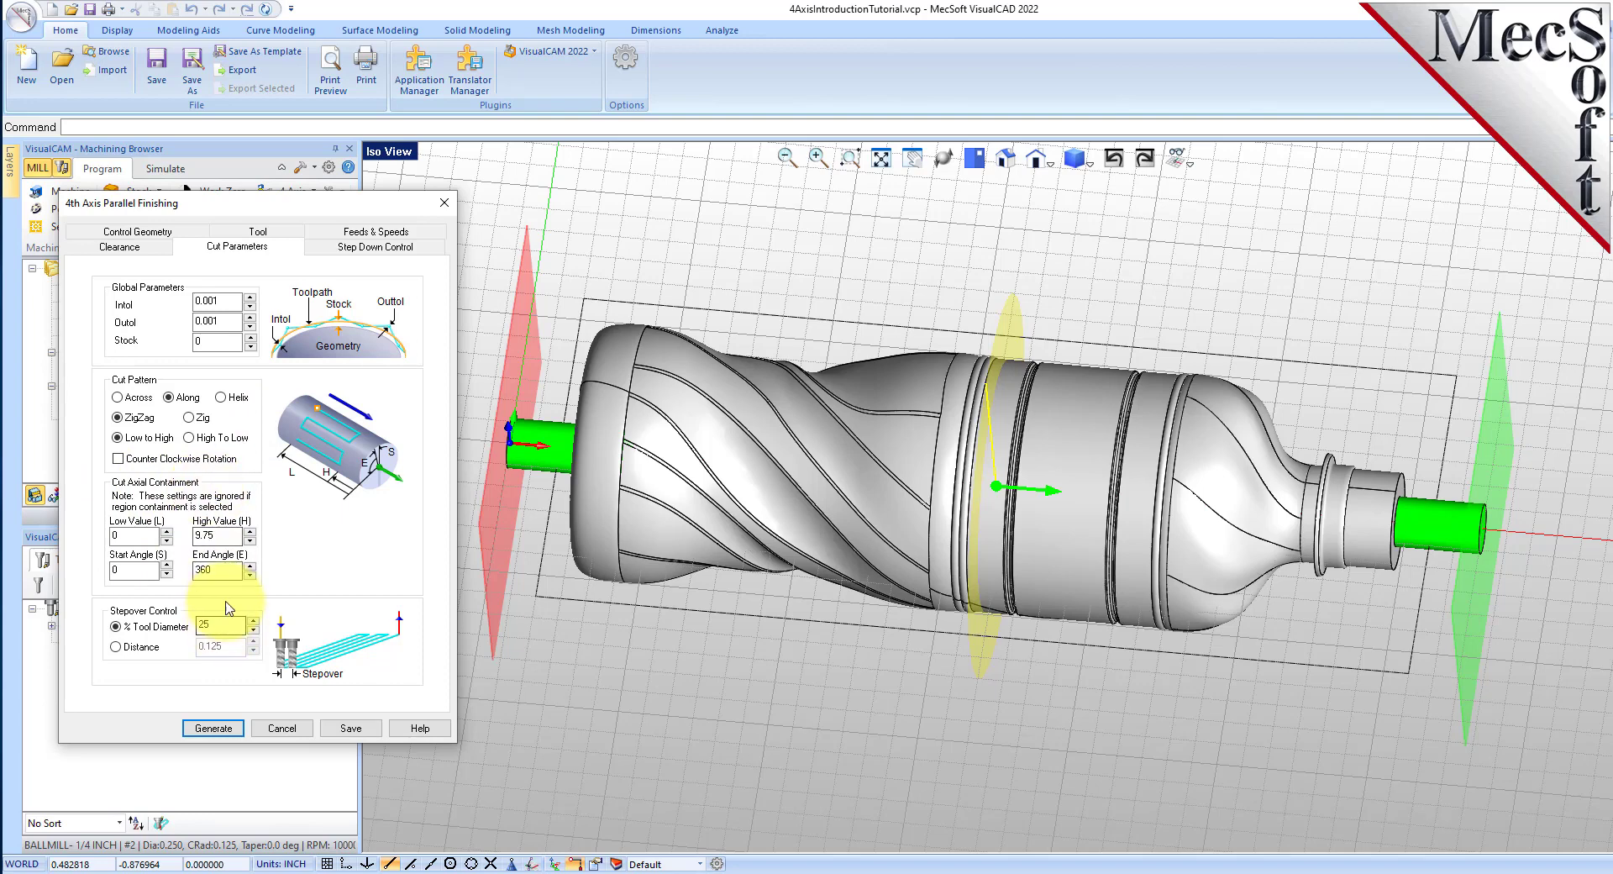
pyautogui.doubleClick(111, 535)
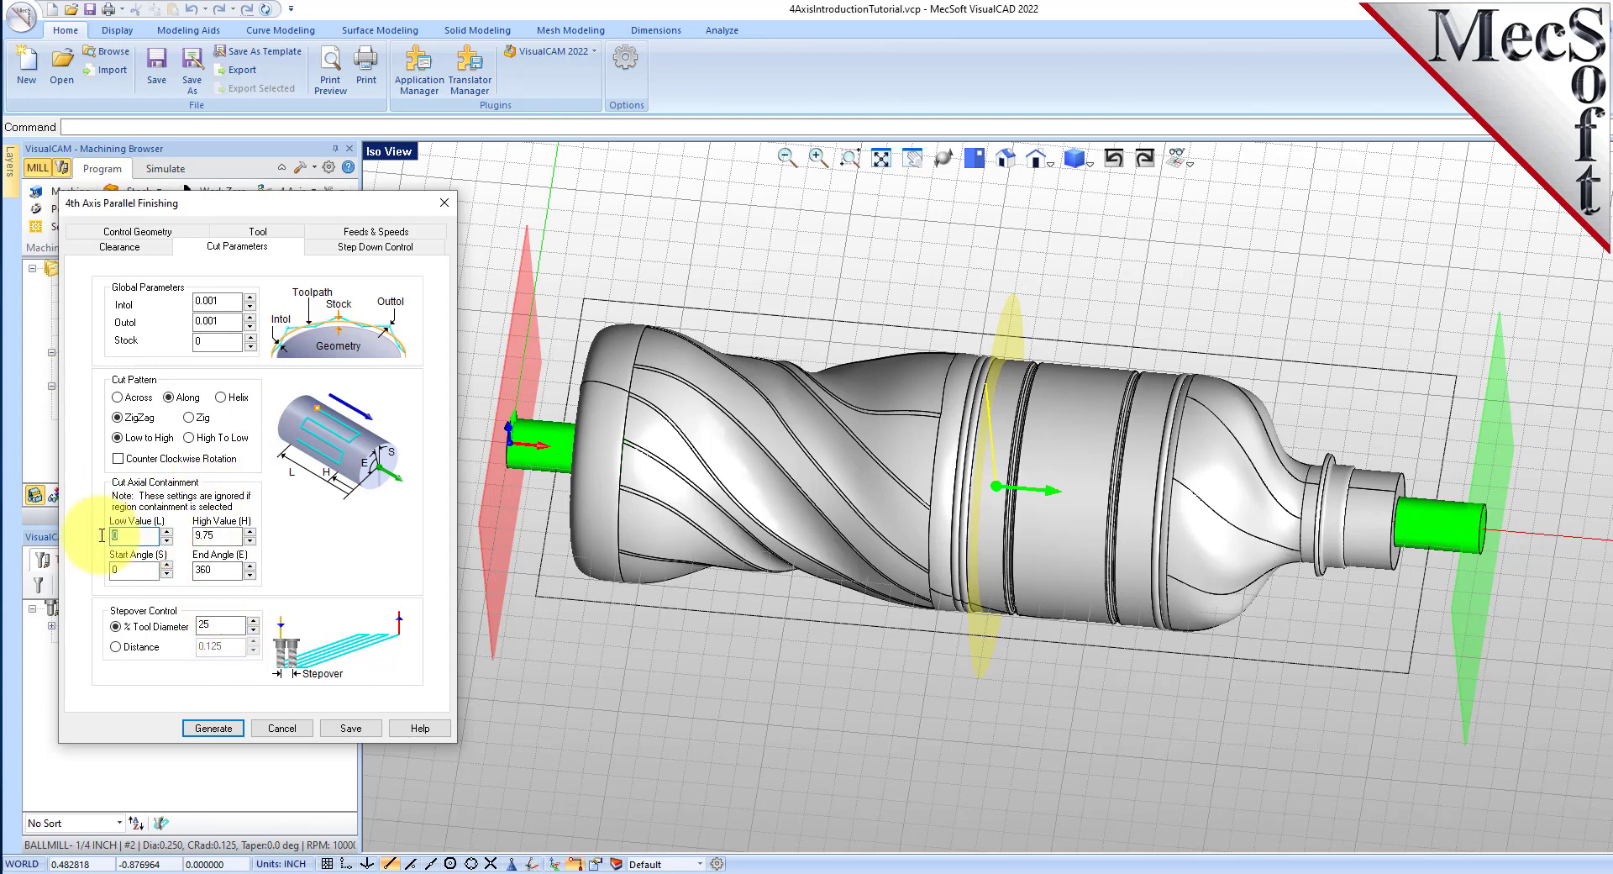
pyautogui.write('.5')
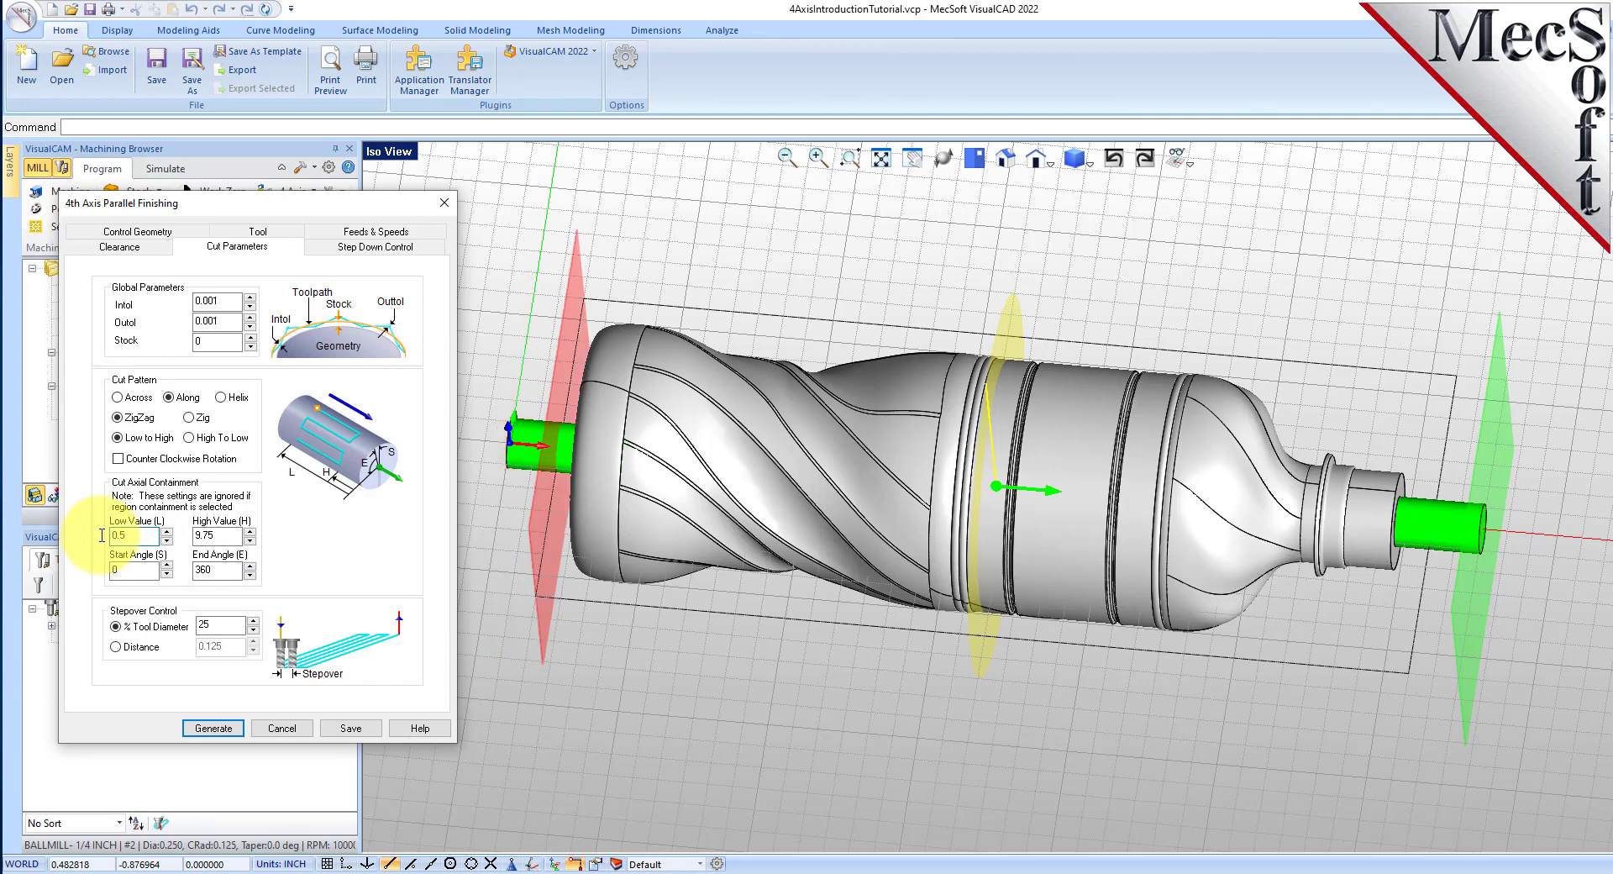
pyautogui.press('Tab')
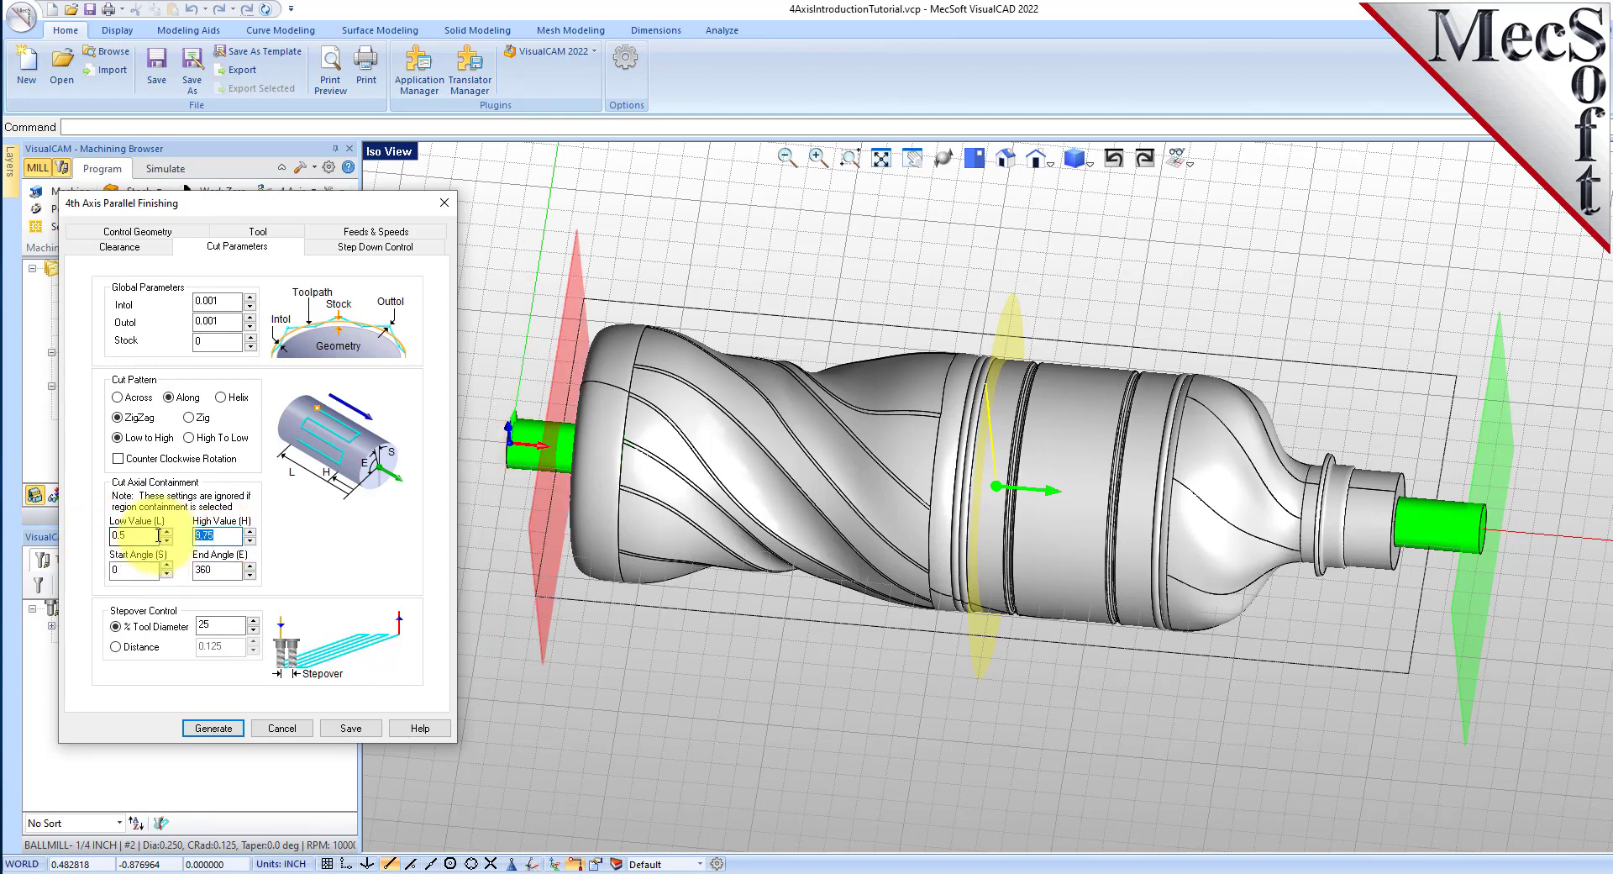
pyautogui.write('9.25')
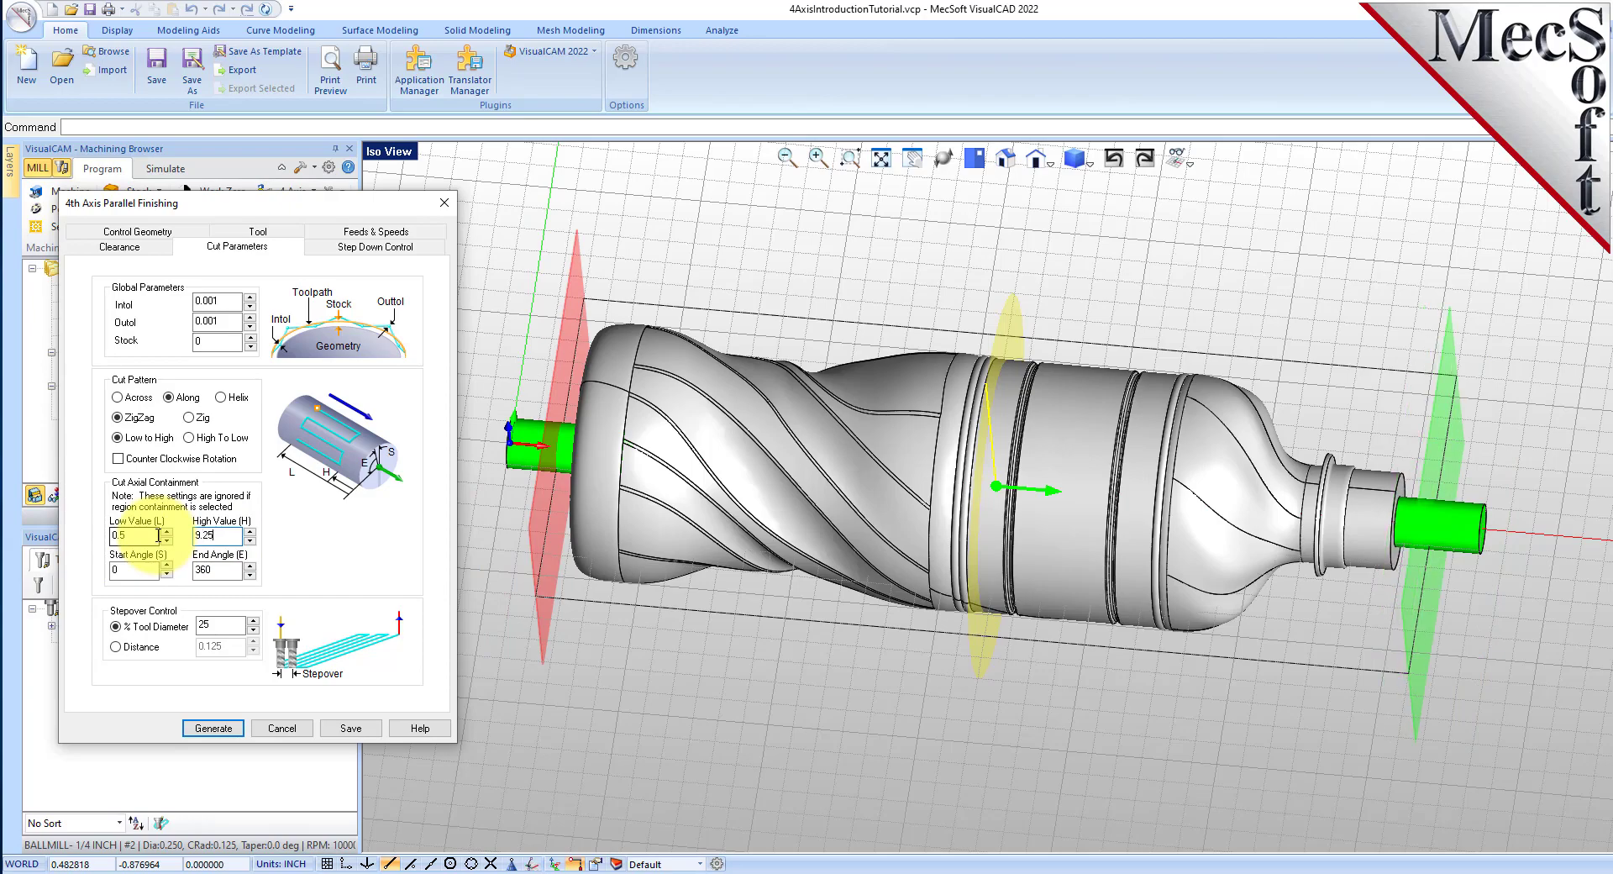
pyautogui.click(160, 534)
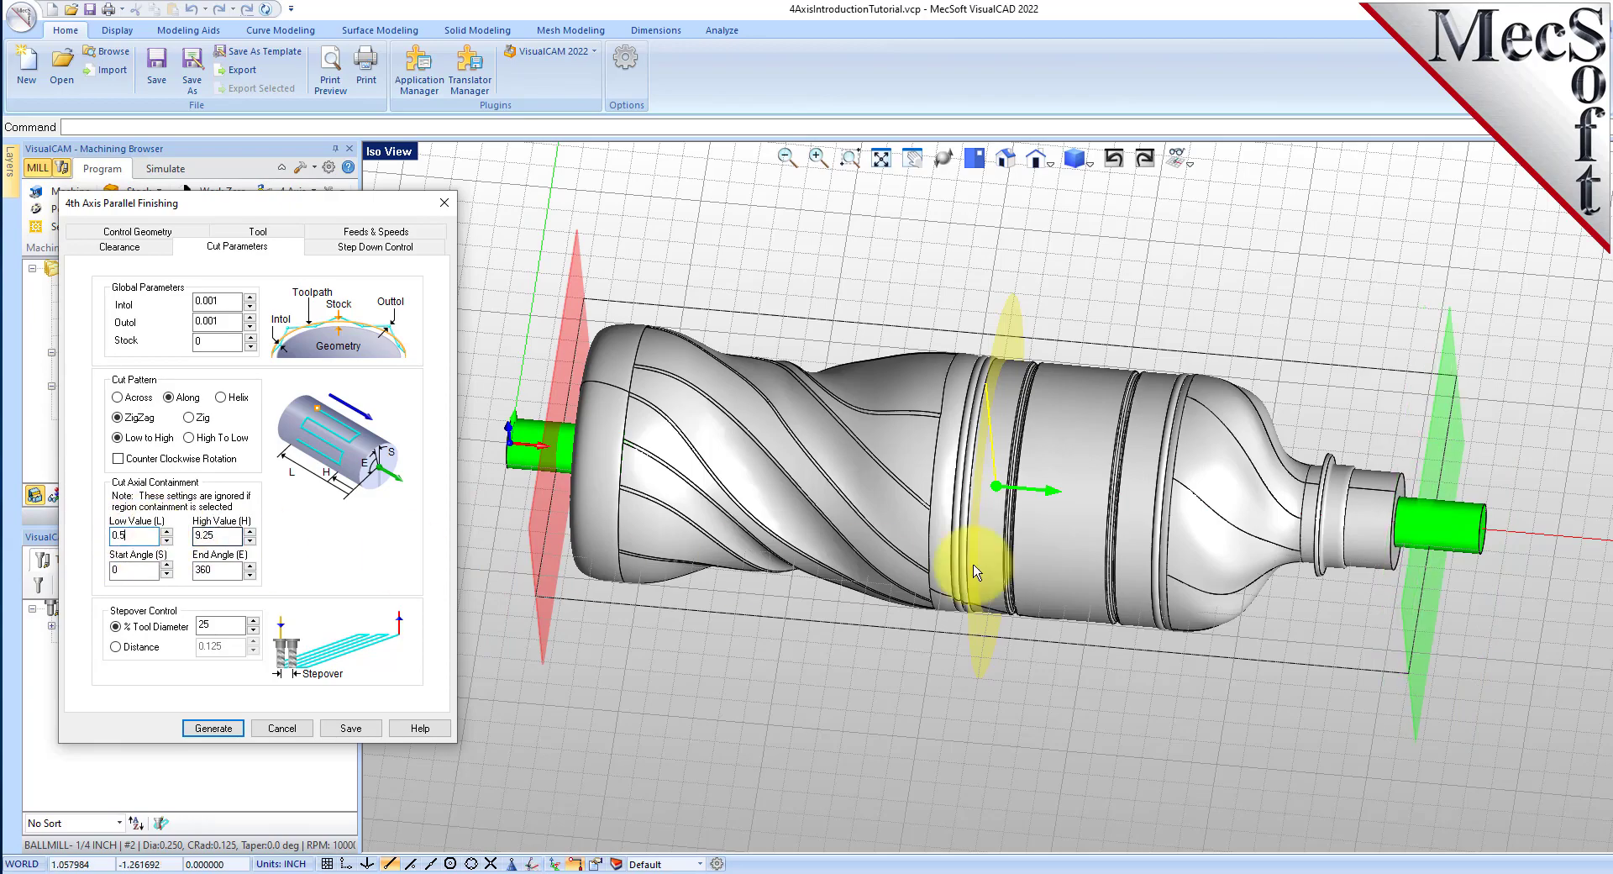
pyautogui.scroll(-5, 777, 523)
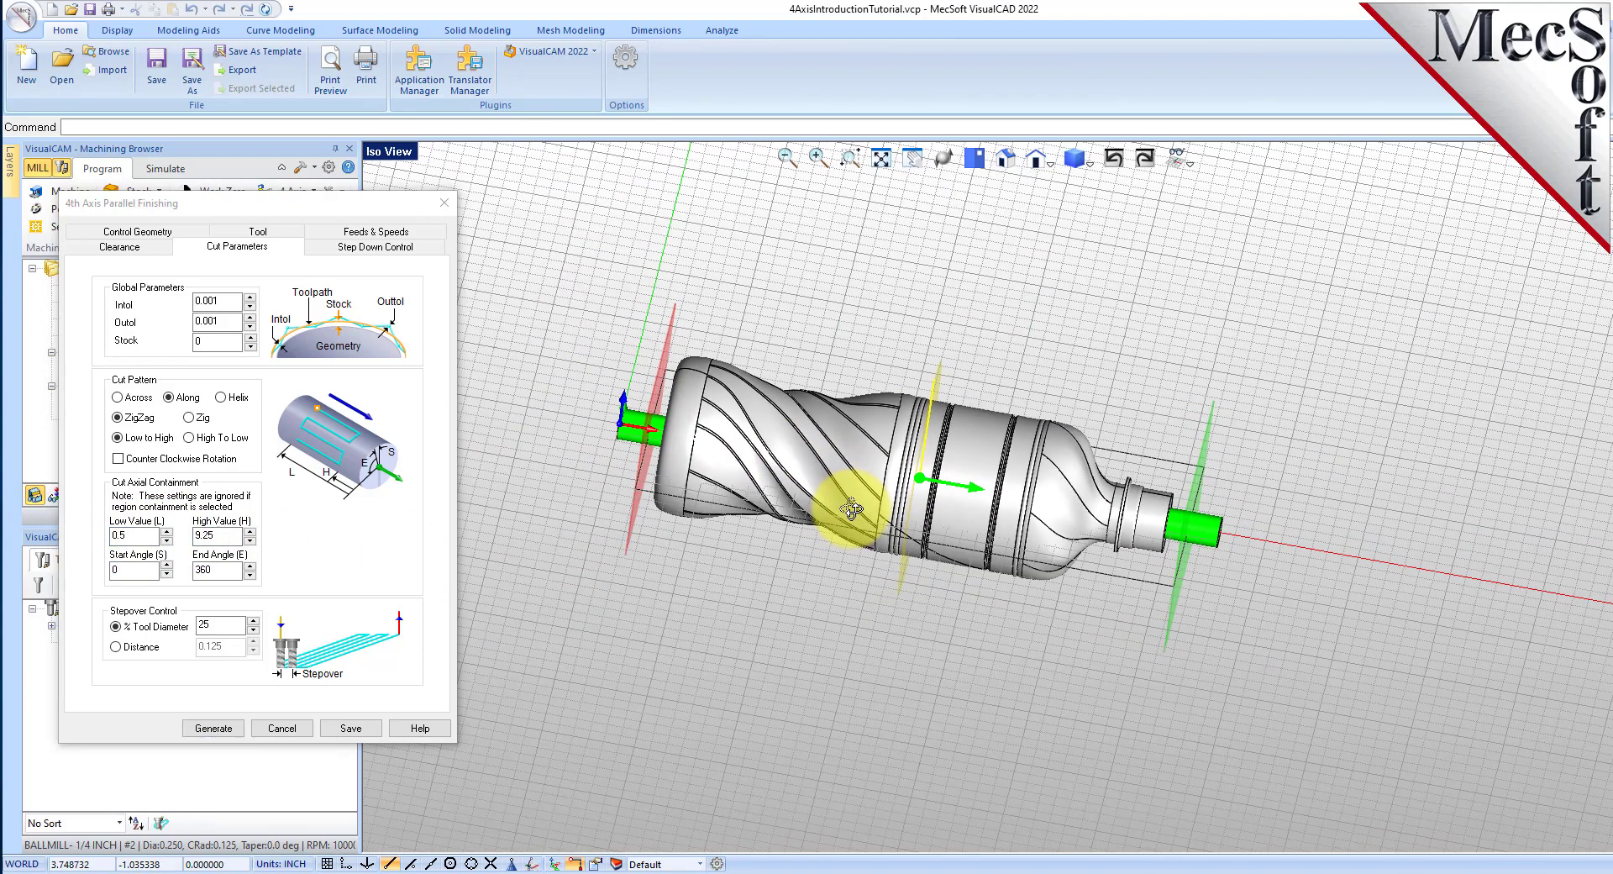
pyautogui.moveTo(847, 534); pyautogui.dragTo(634, 546, button='right')
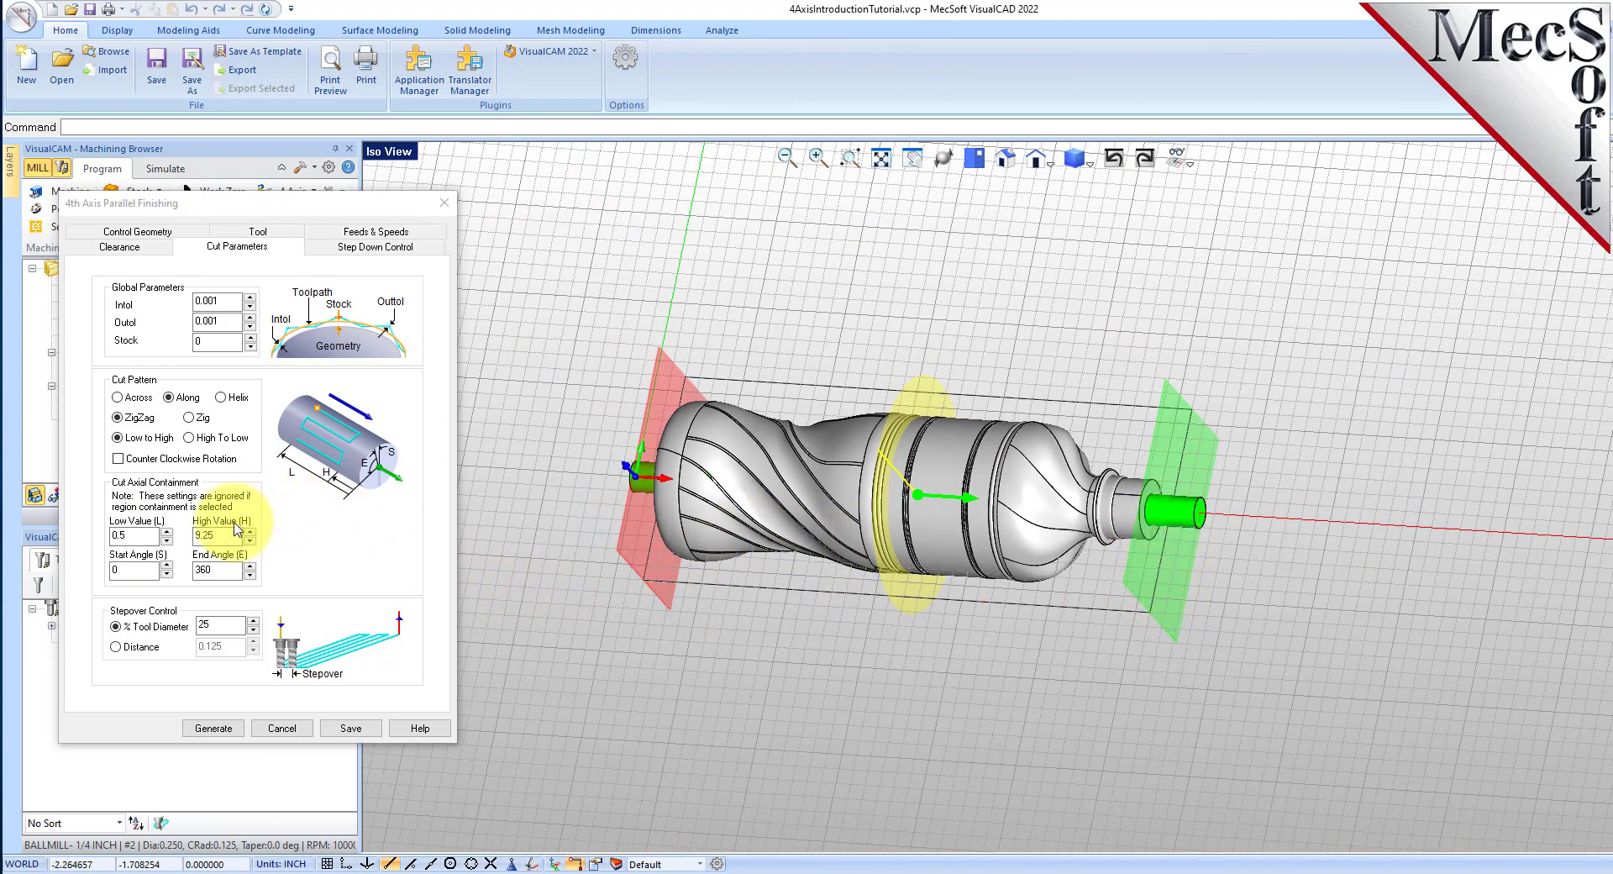
# Keep the containment angles at 0 to 360, set the stepover to 15% of tool diameter and generate the toolpath.
pyautogui.doubleClick(121, 570)
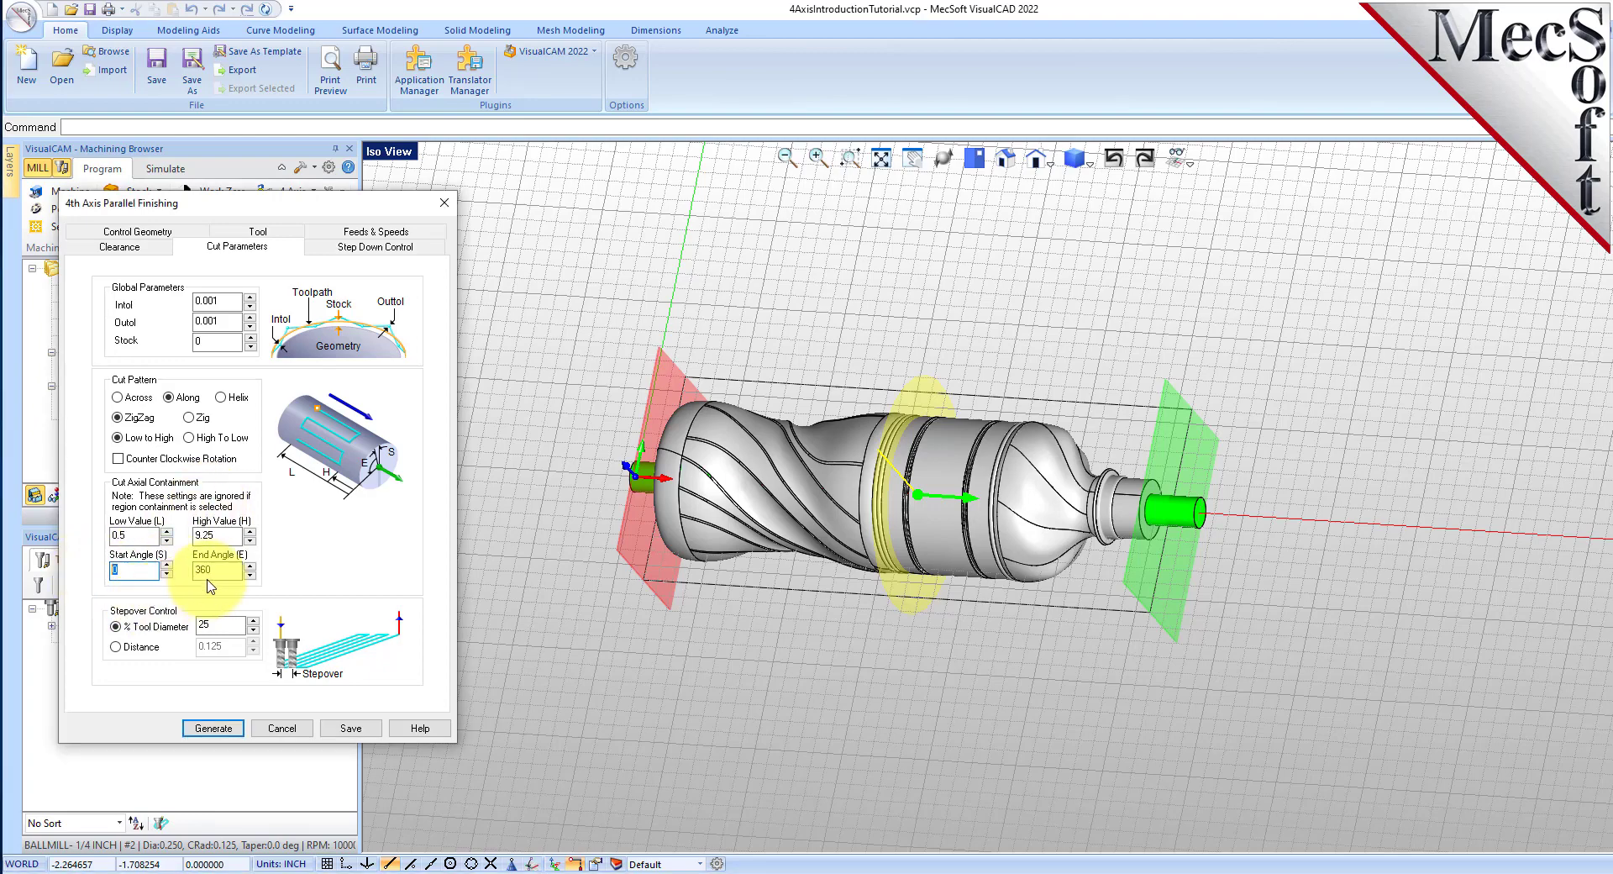
pyautogui.doubleClick(218, 570)
pyautogui.scroll(5, 835, 488)
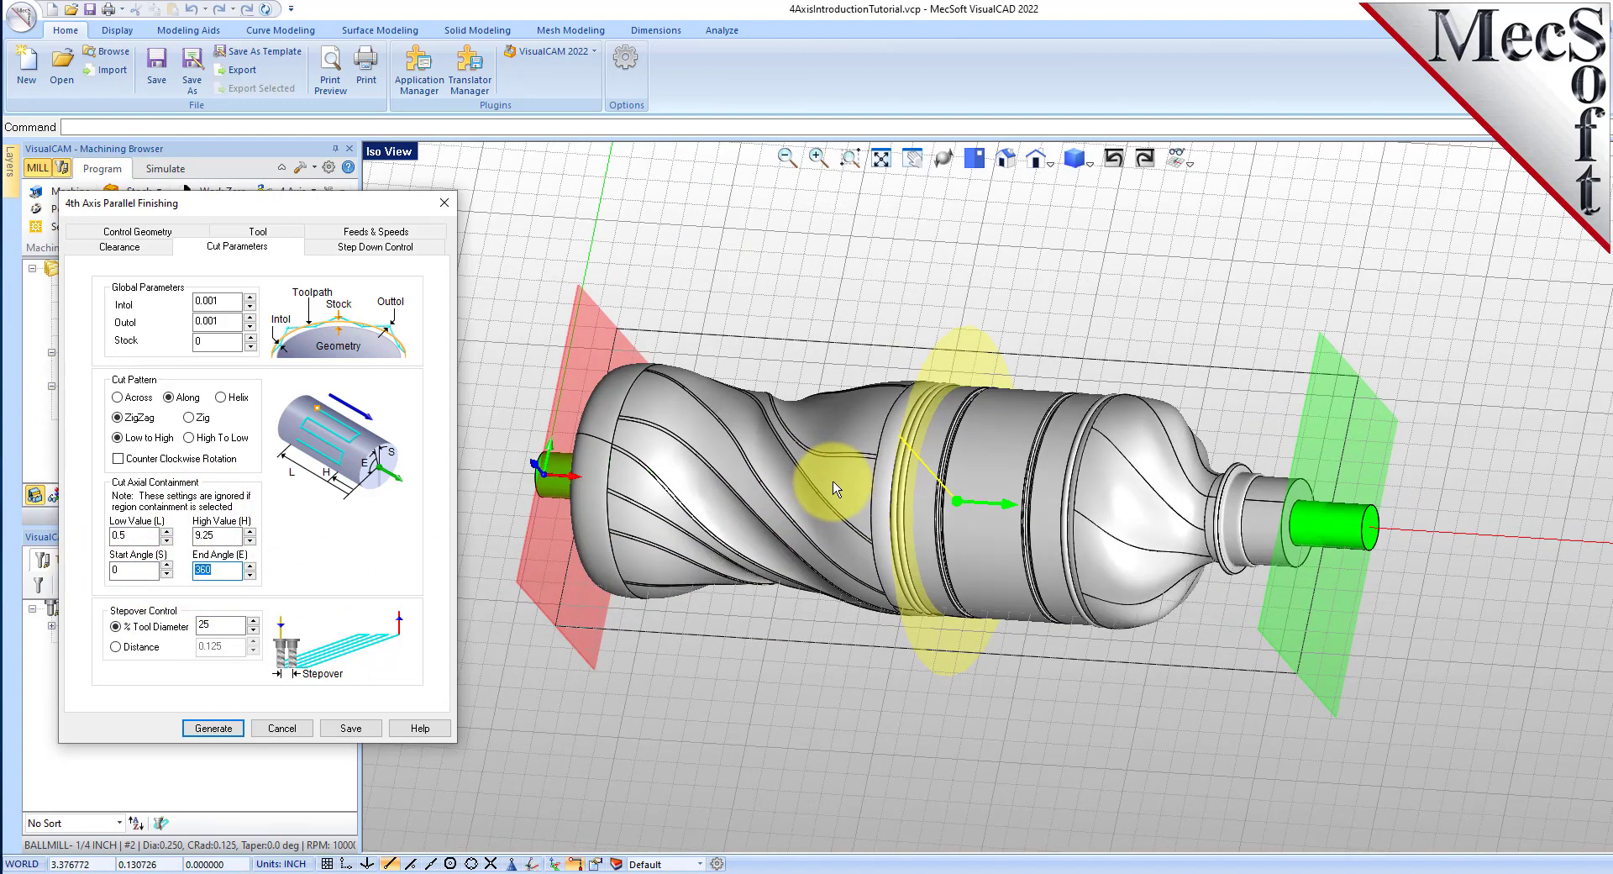
pyautogui.scroll(2, 834, 487)
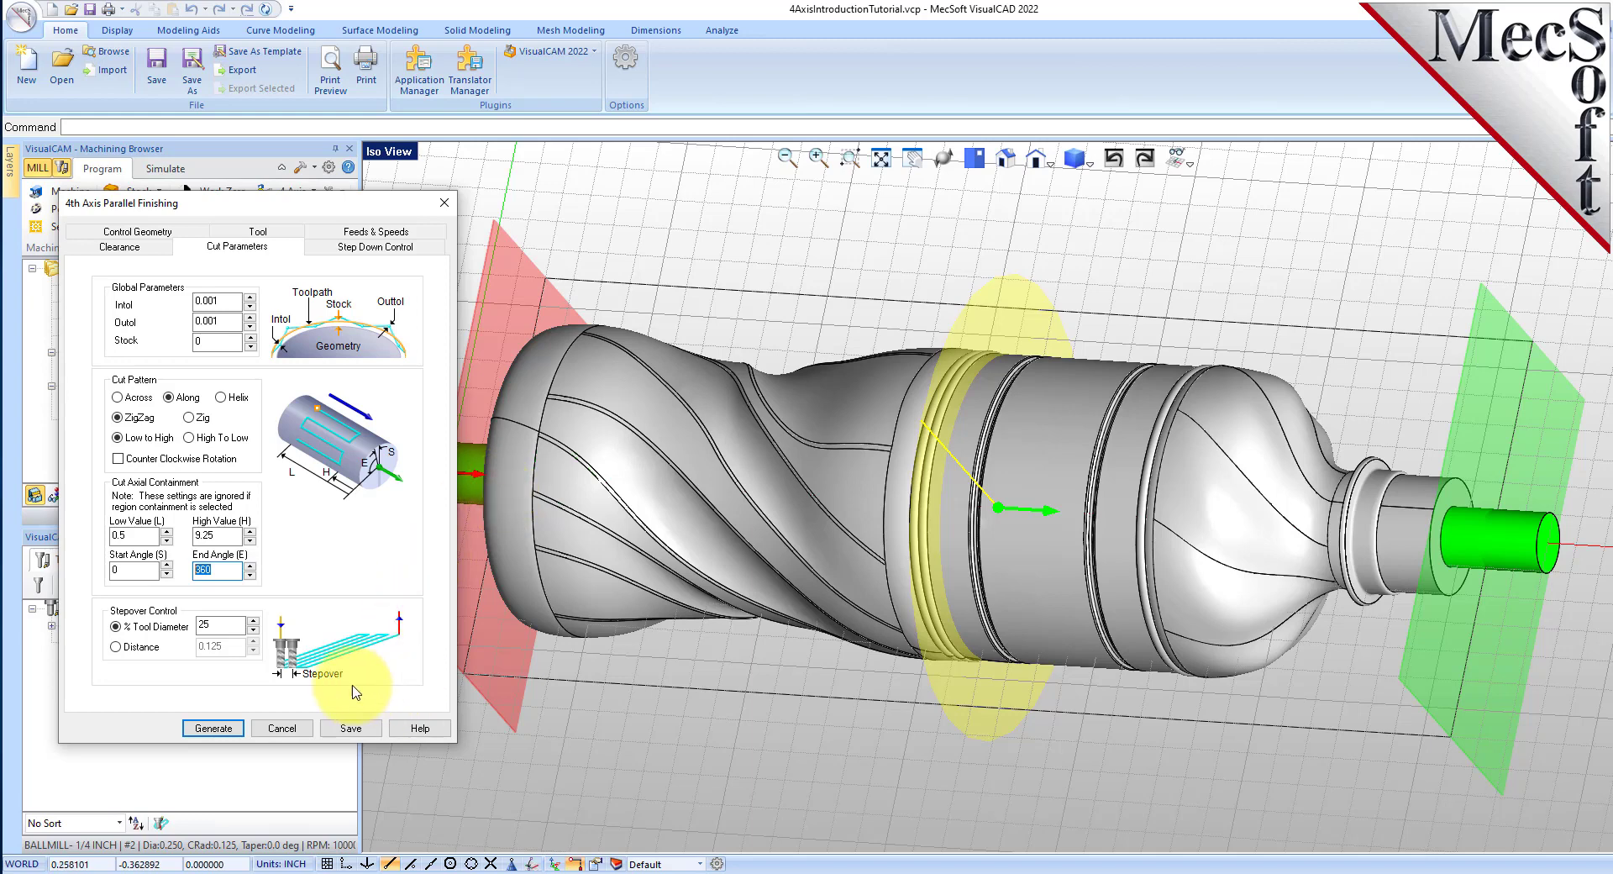
pyautogui.doubleClick(214, 626)
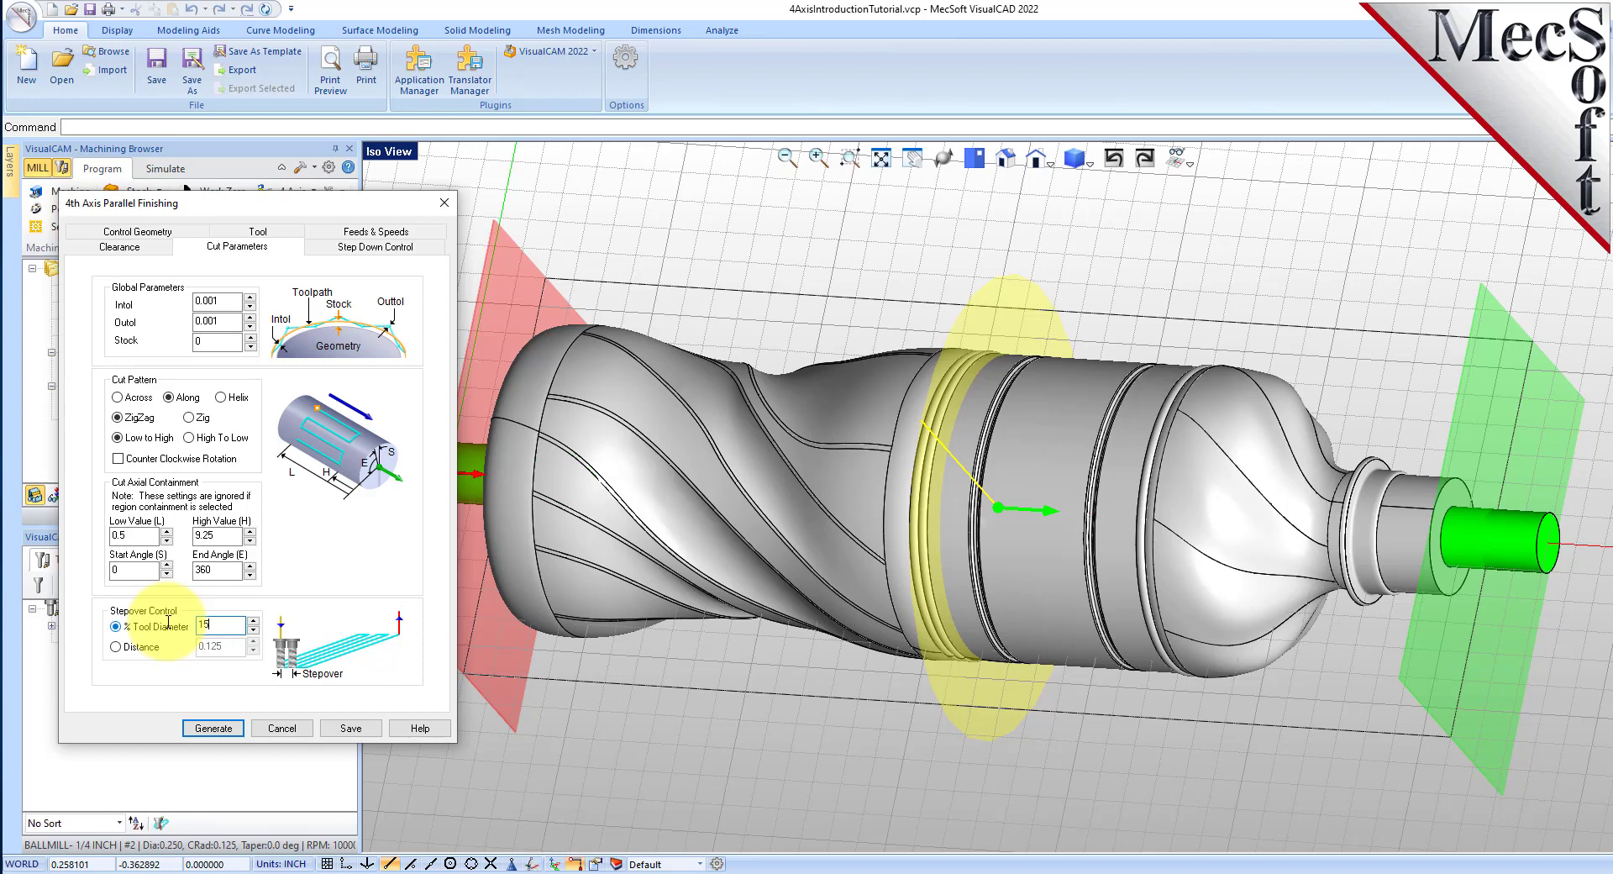
pyautogui.click(213, 727)
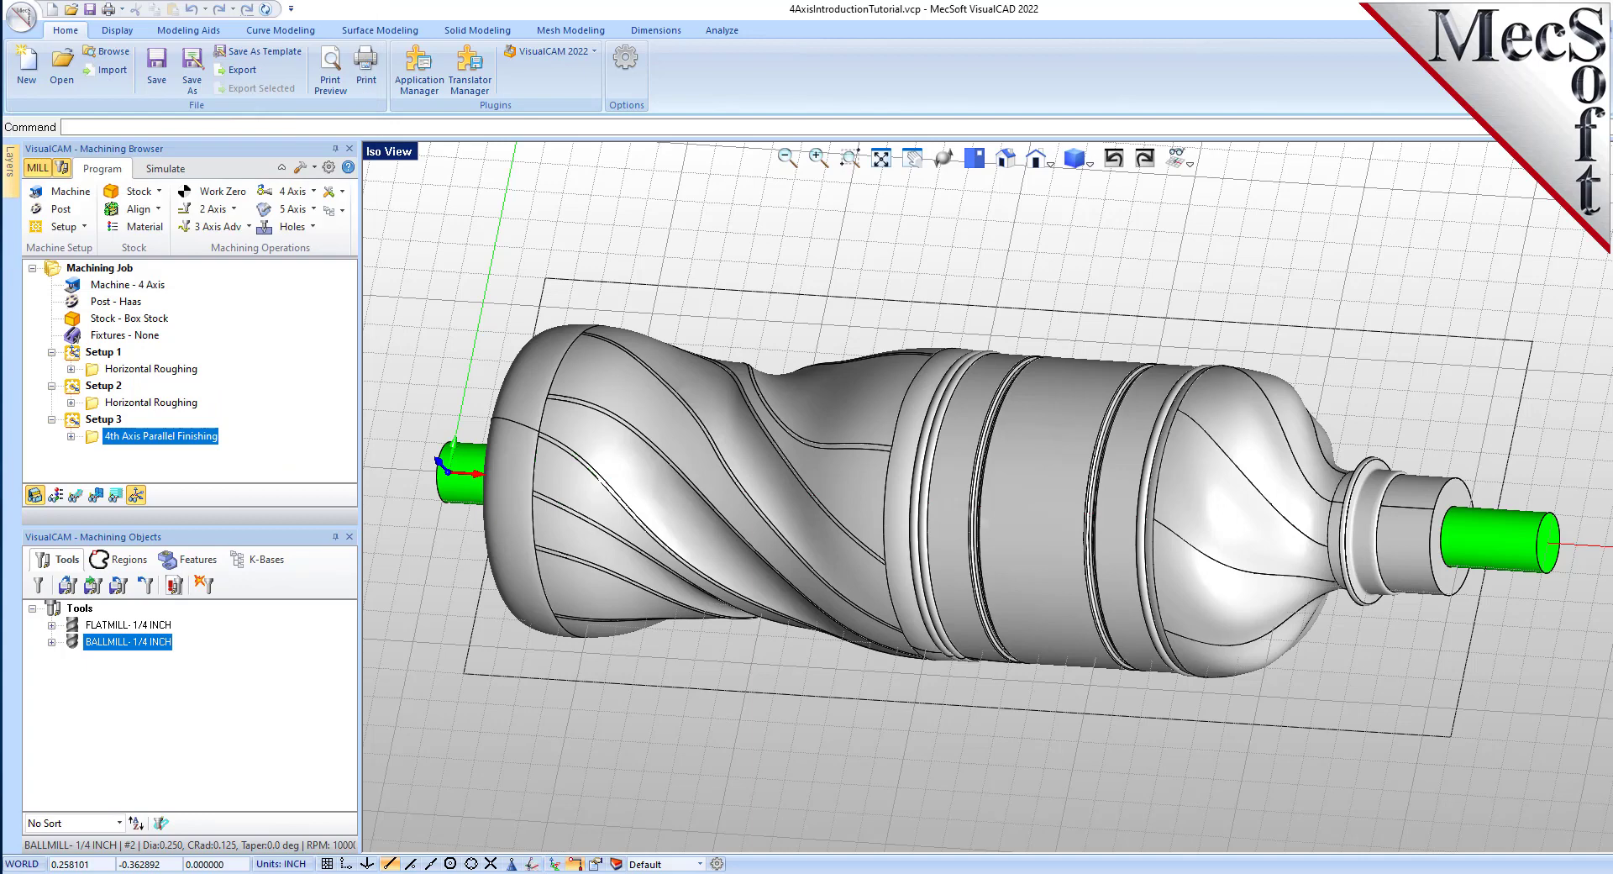
# Simulate the 4th Axis Parallel Finishing operation and inspect the bottle being cut from several angles.
pyautogui.click(165, 169)
pyautogui.click(170, 209)
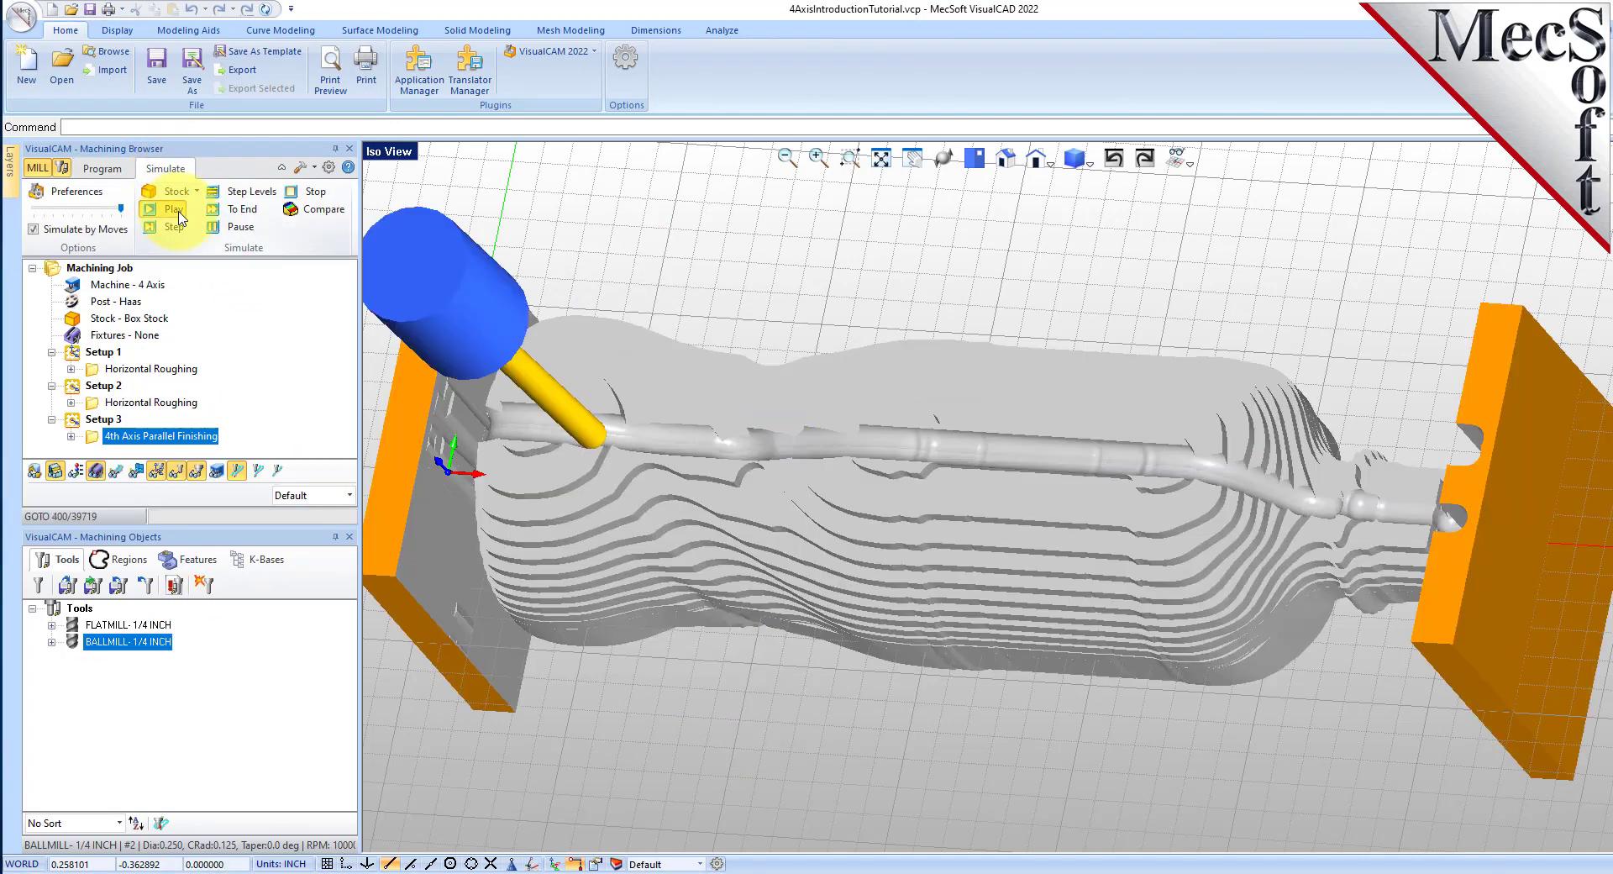
pyautogui.scroll(-3, 829, 416)
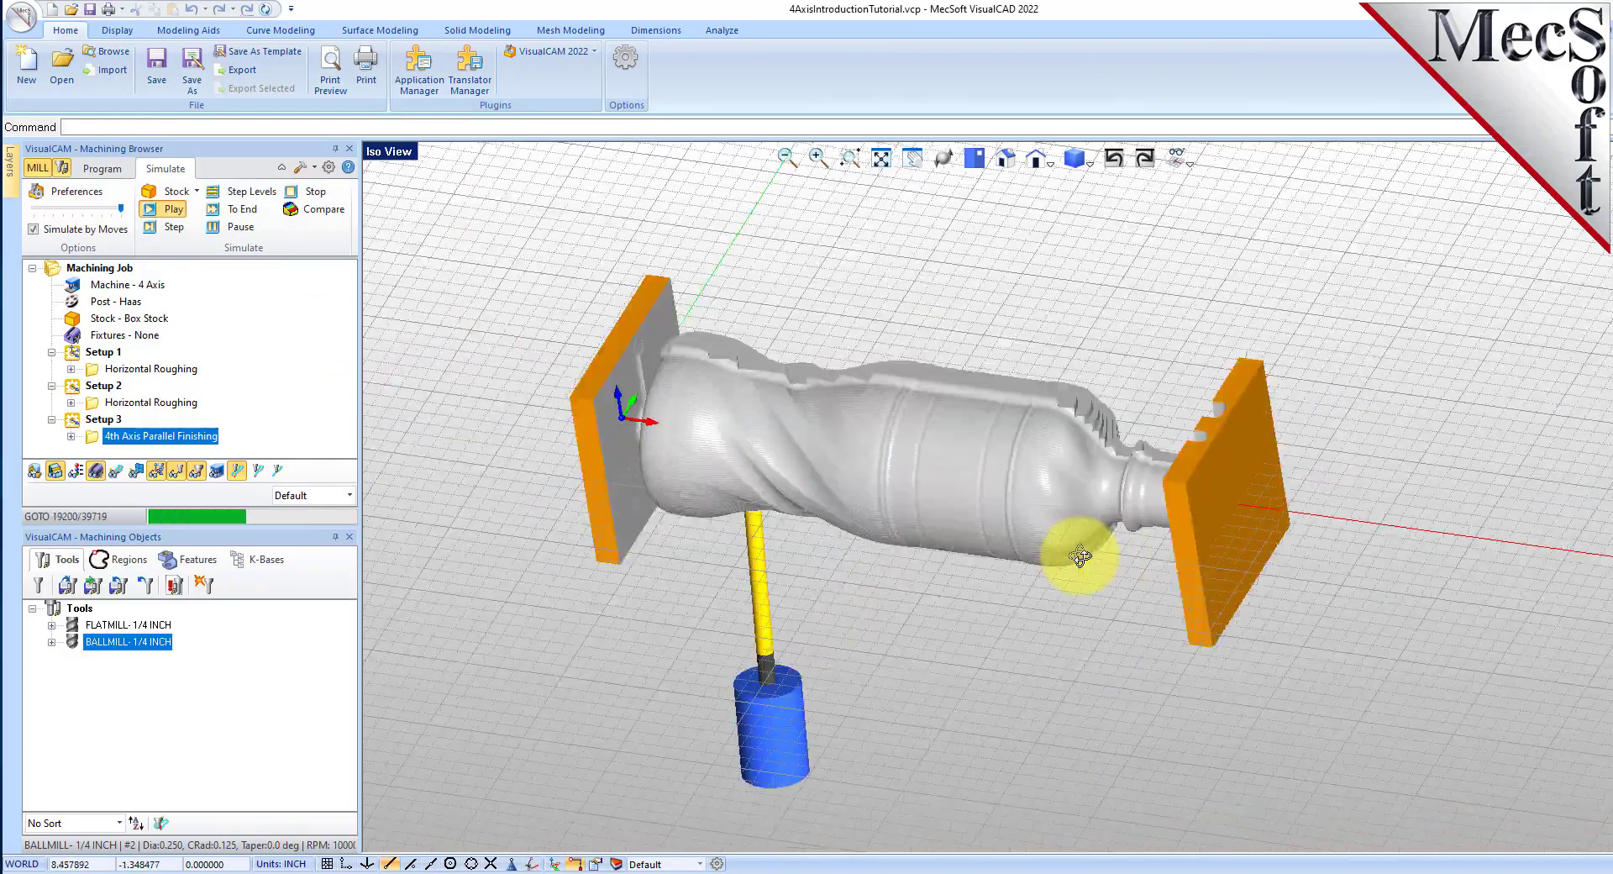
pyautogui.moveTo(1080, 558); pyautogui.dragTo(1126, 545, button='middle')
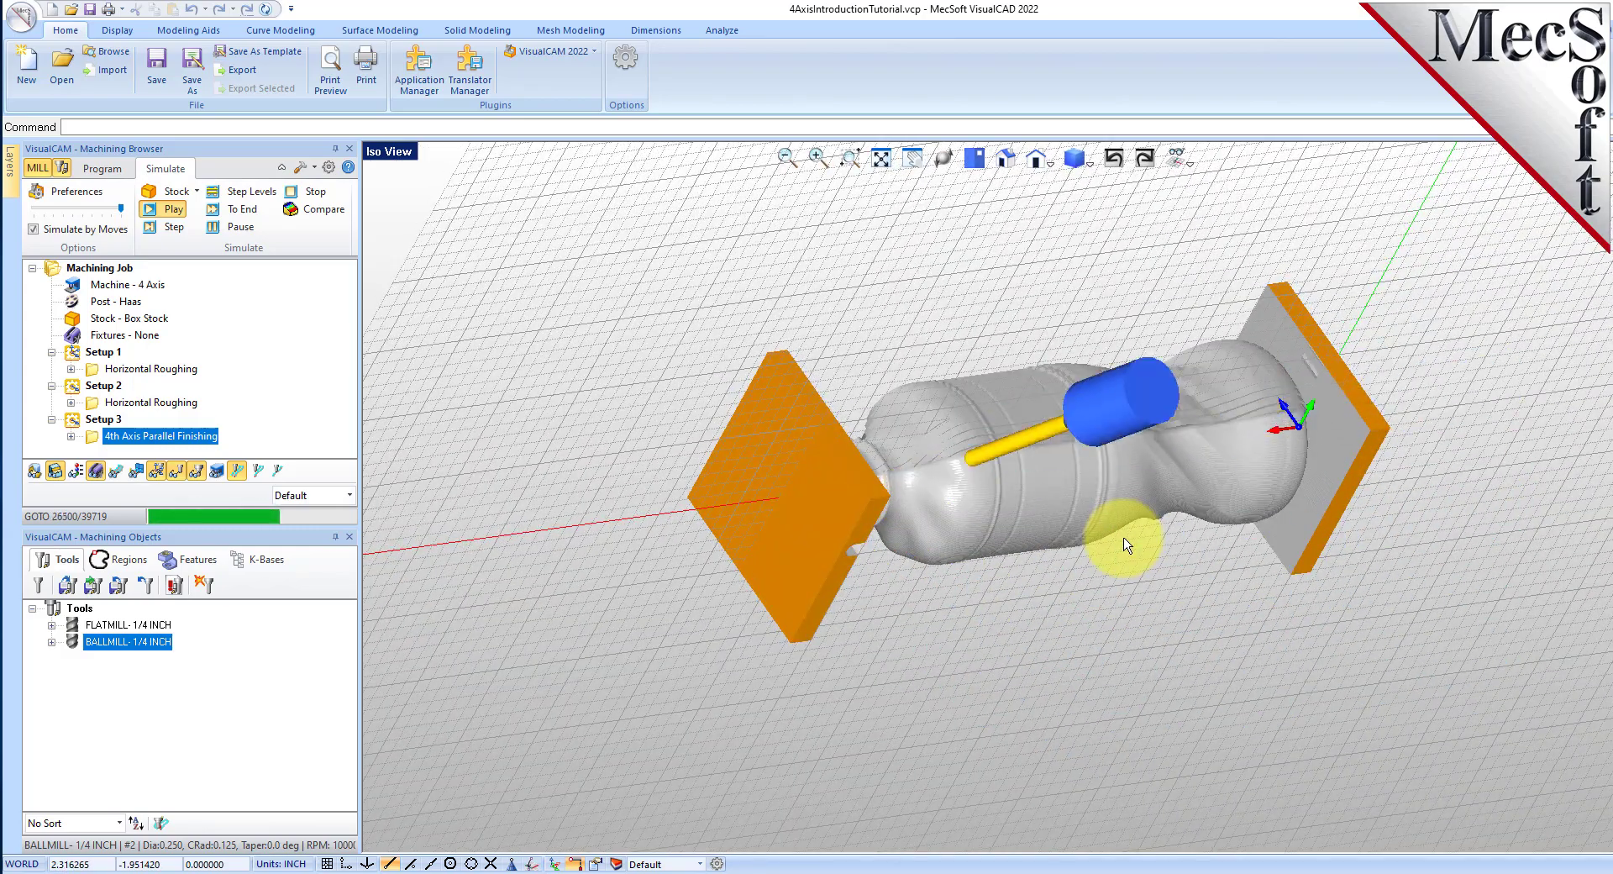
pyautogui.moveTo(752, 533); pyautogui.dragTo(1016, 637, button='middle')
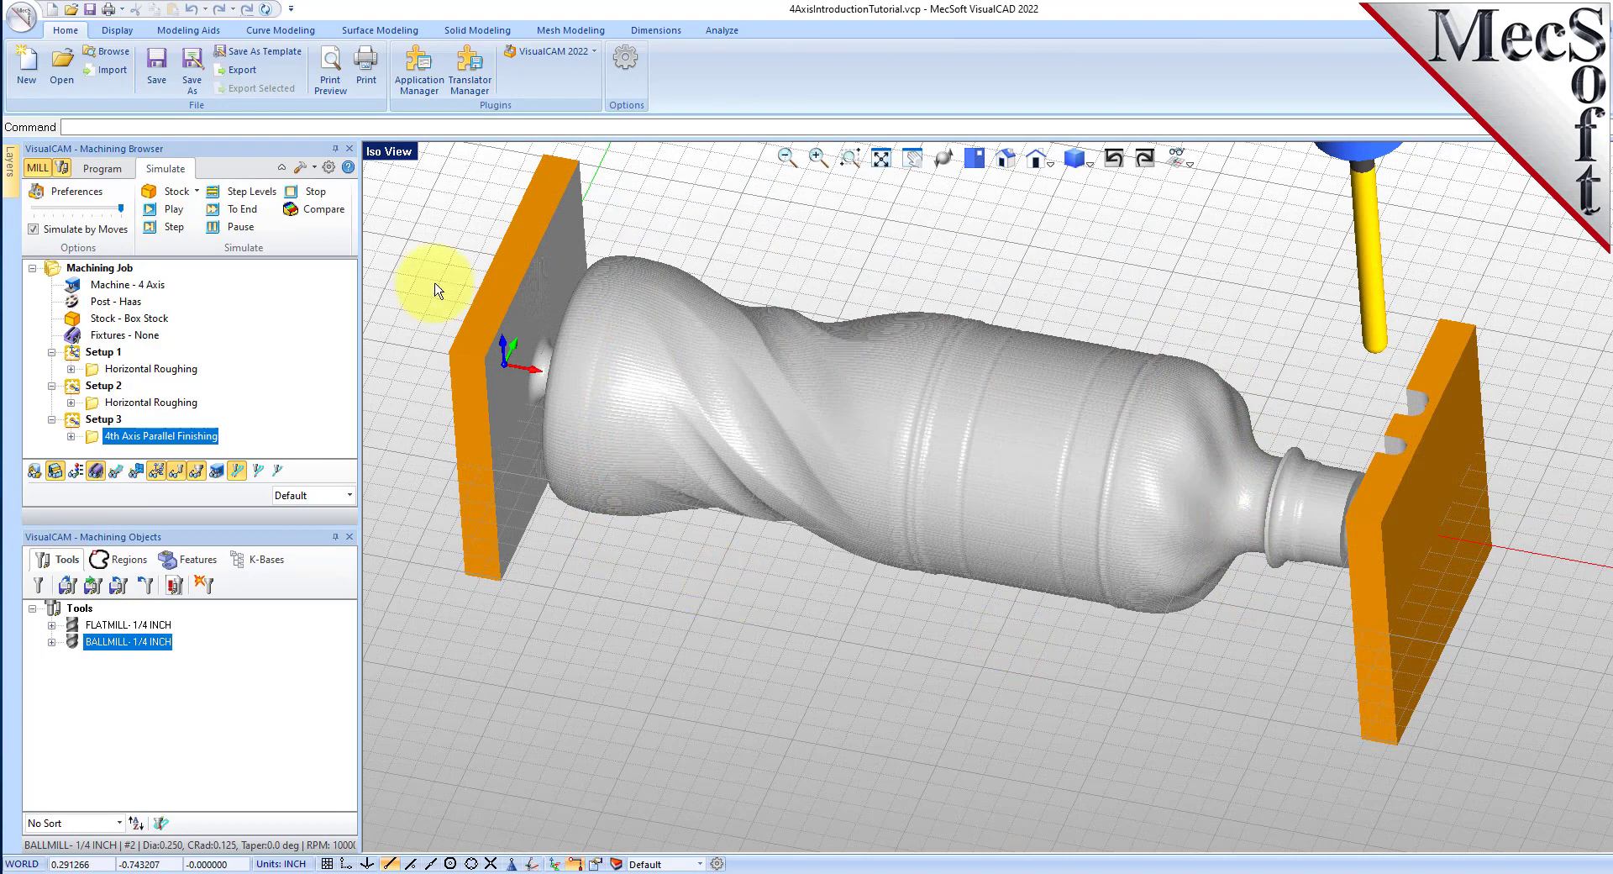
# Return from simulation to programming the machining job and enlarge the machining browser's operation tree.
pyautogui.click(107, 167)
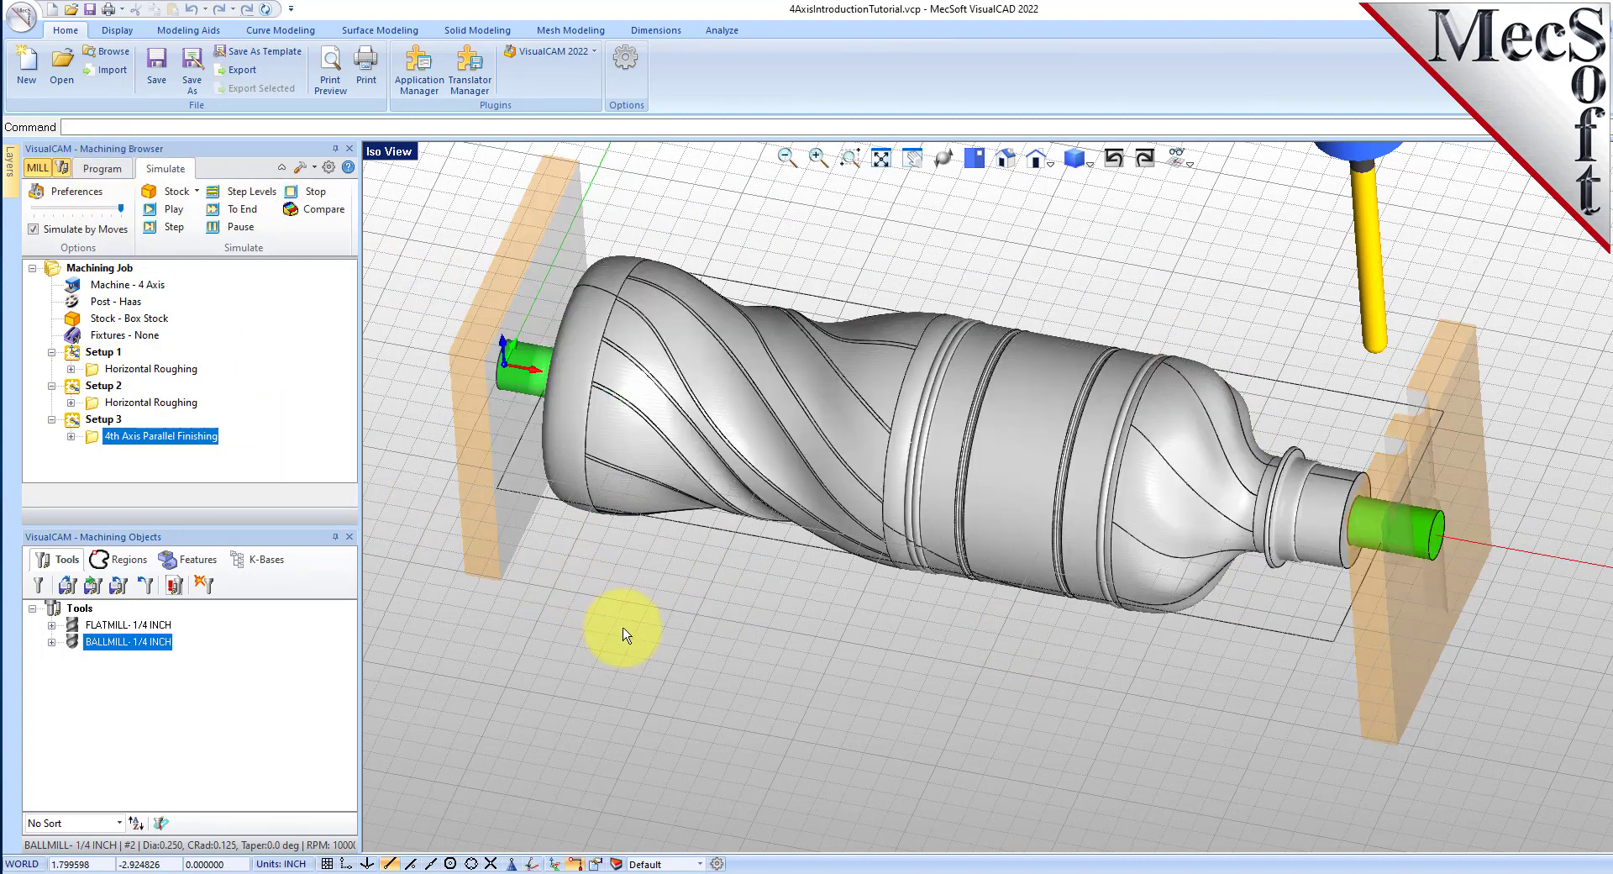
pyautogui.click(99, 268)
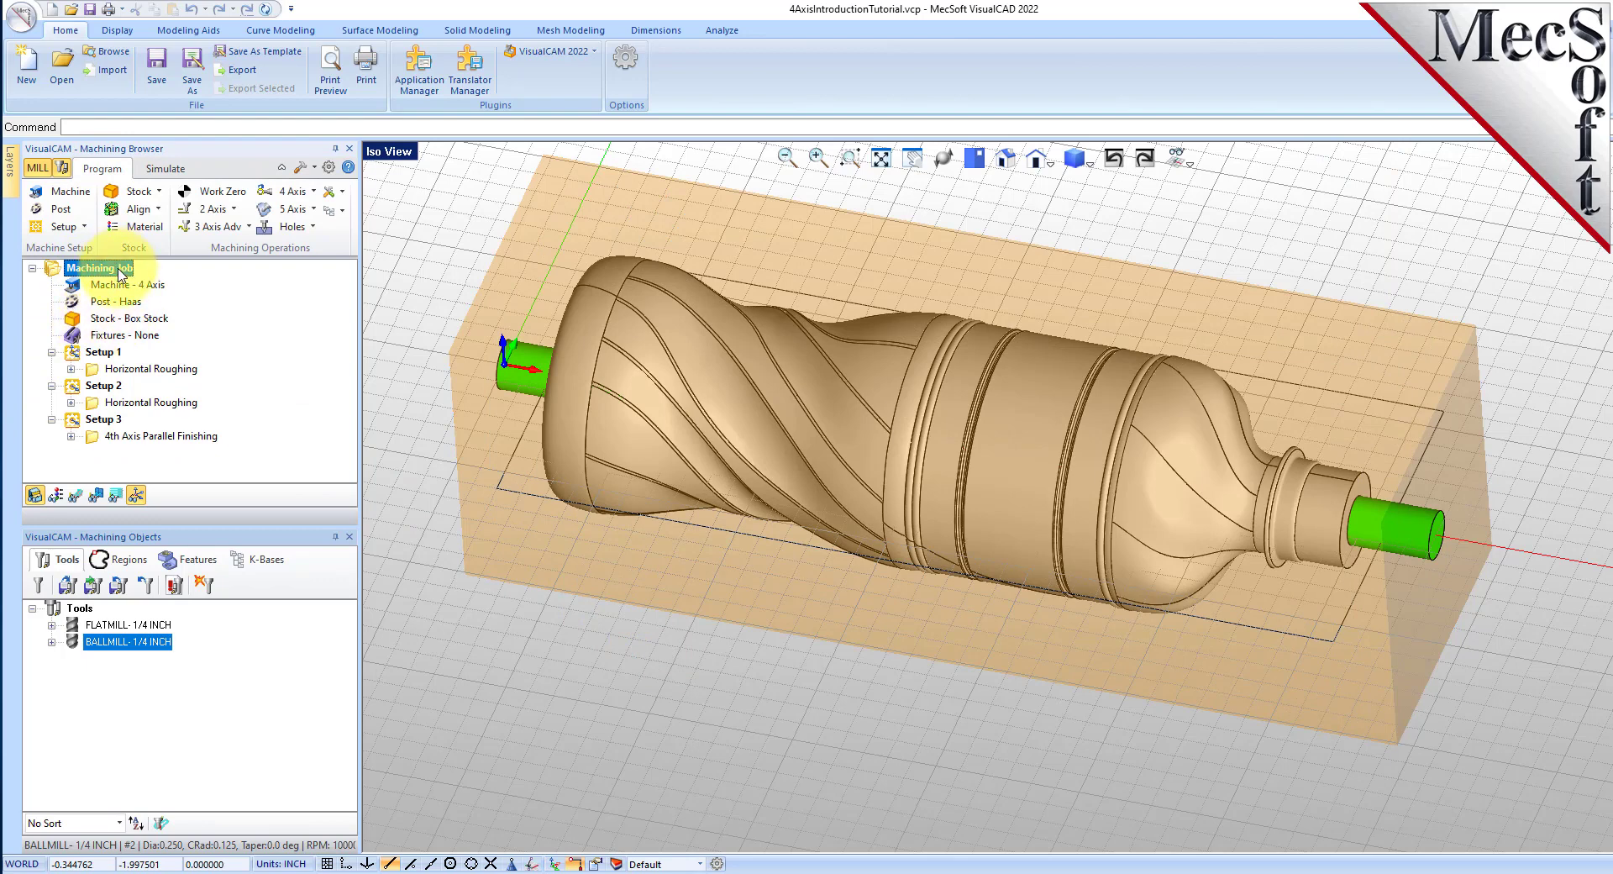
pyautogui.rightClick(121, 272)
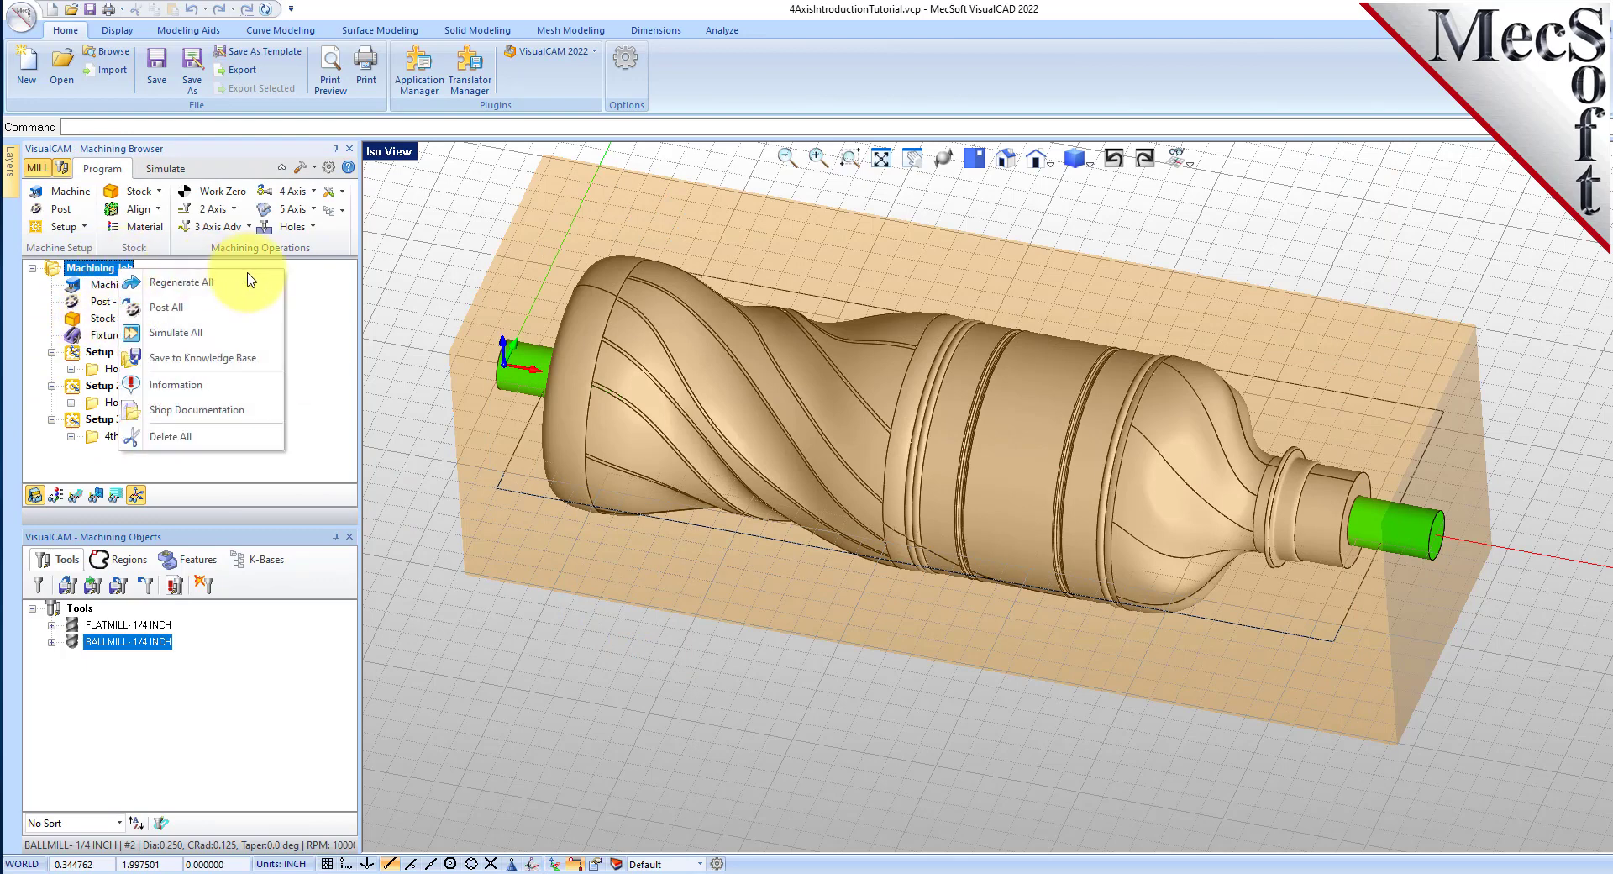
pyautogui.click(229, 316)
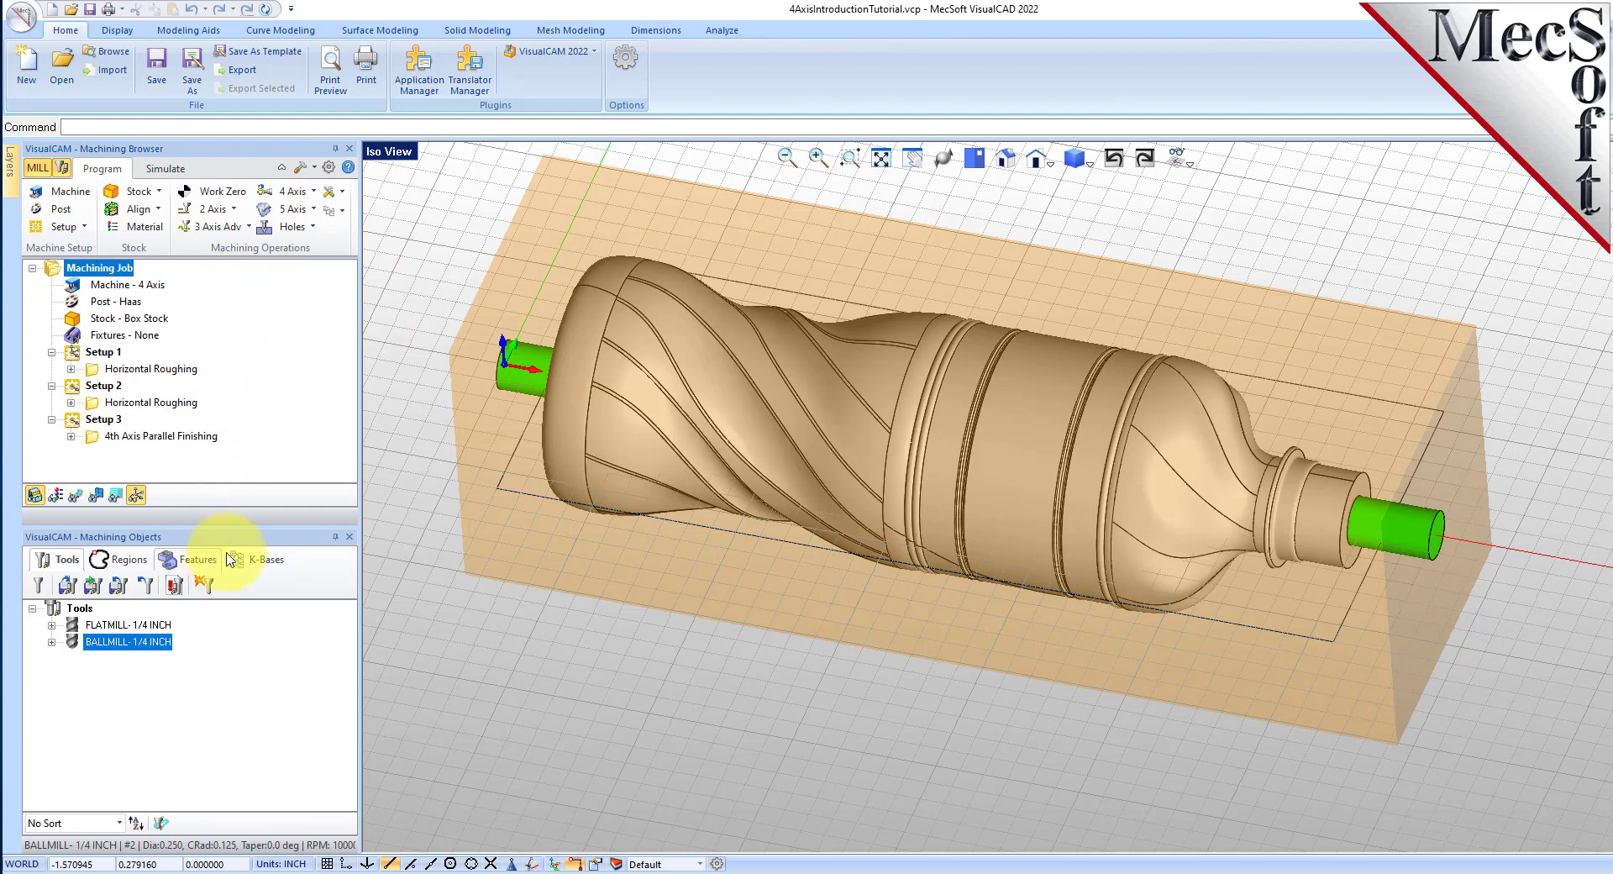
pyautogui.moveTo(229, 528); pyautogui.dragTo(225, 624)
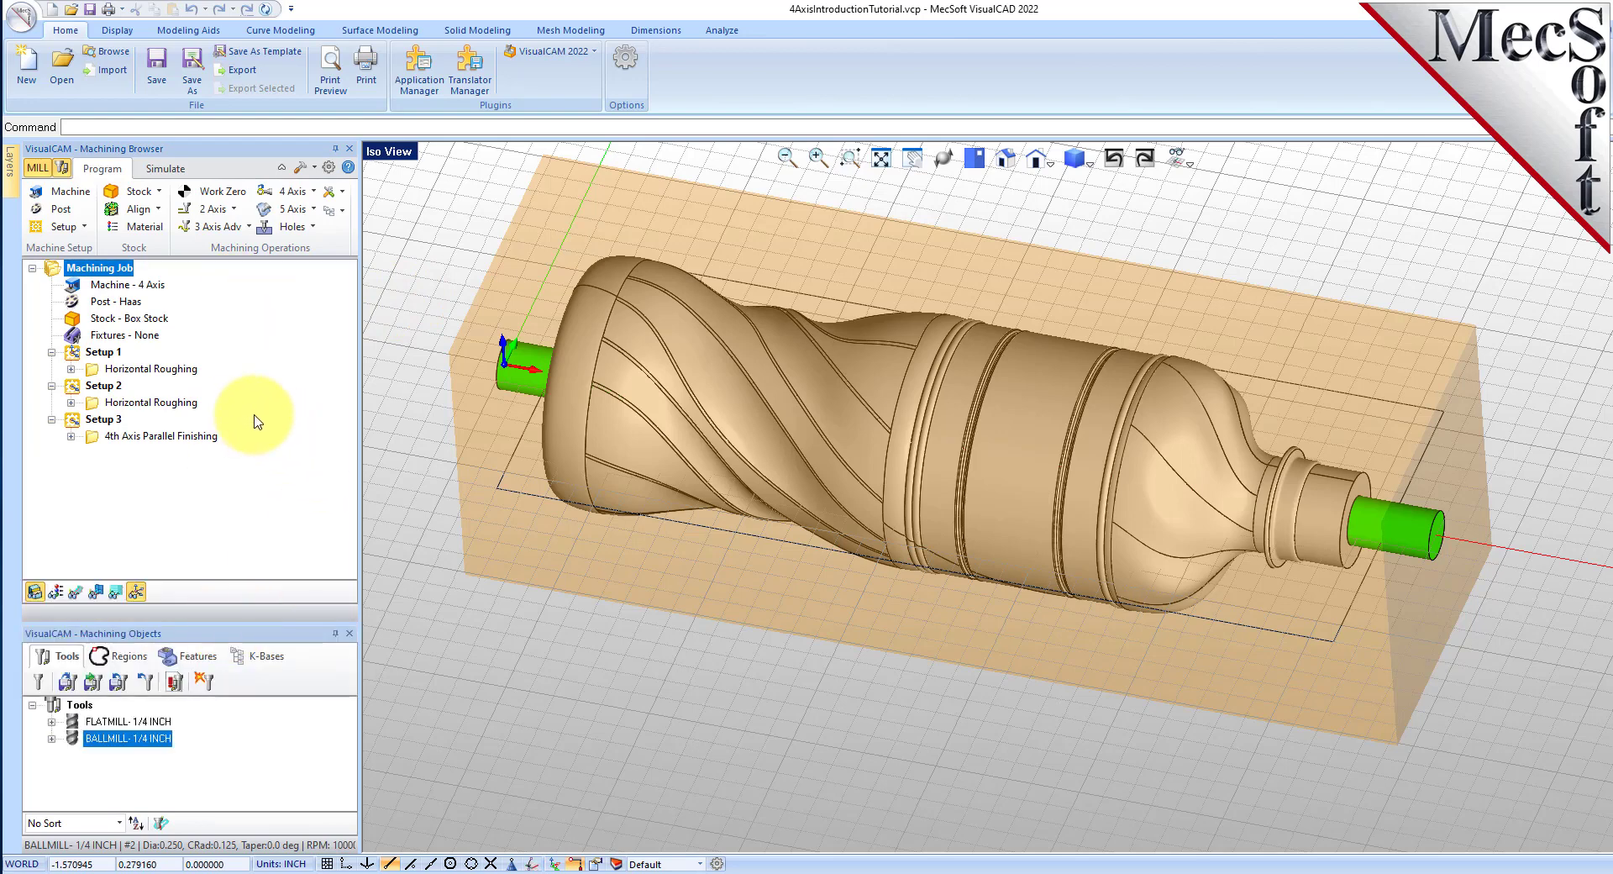
# Post all operations of the machining job with the Haas post to the file 4AxisIntroductionTutorial.nc.
pyautogui.rightClick(123, 269)
pyautogui.click(206, 311)
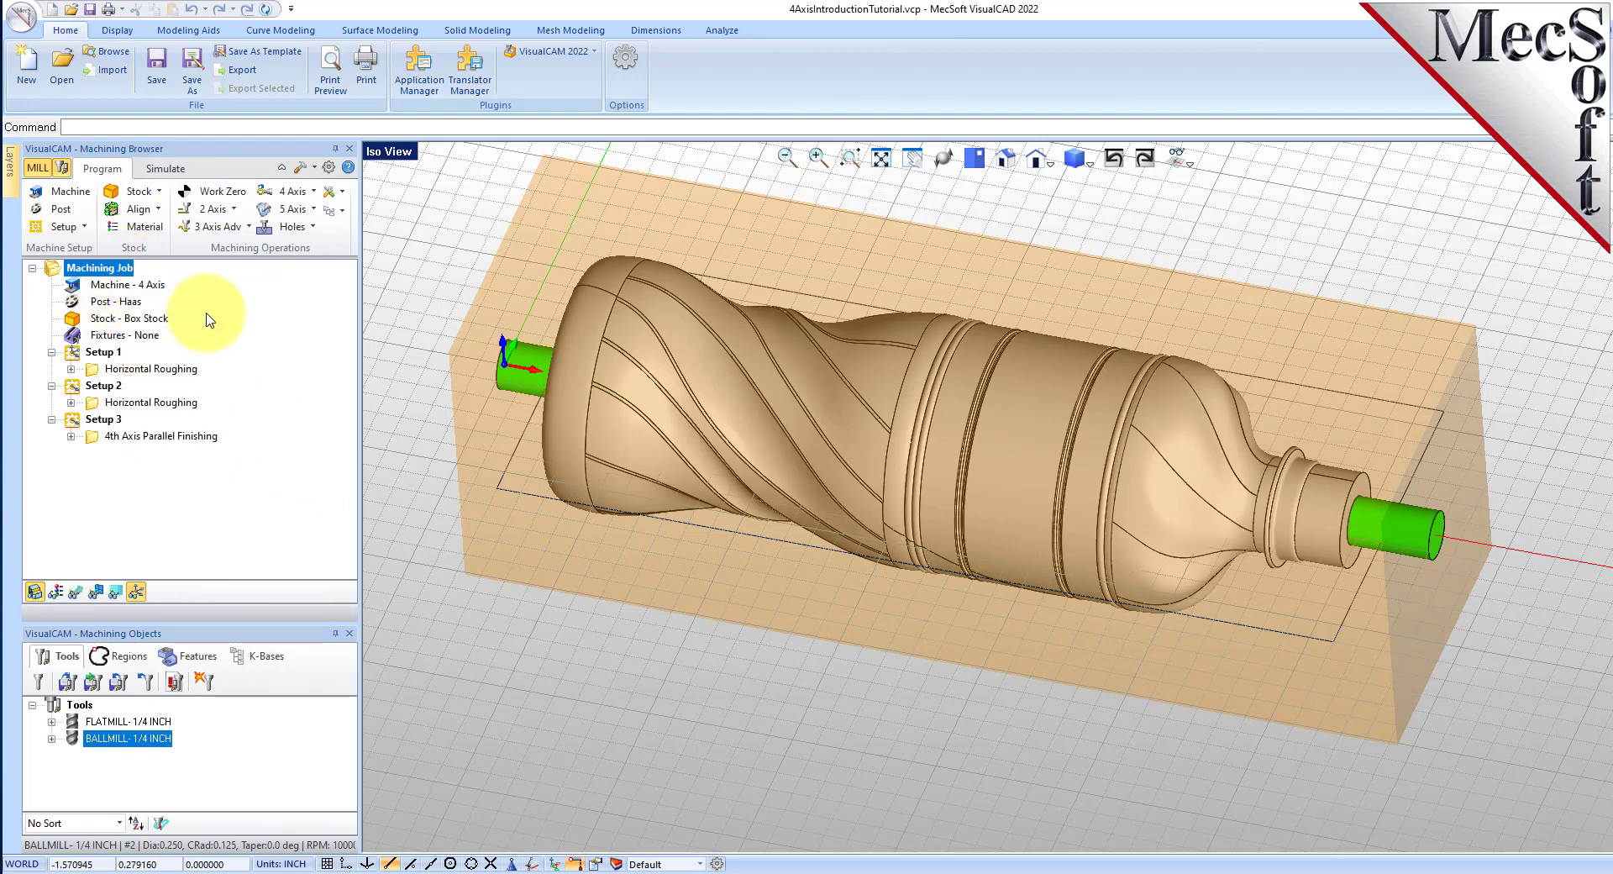
pyautogui.click(879, 550)
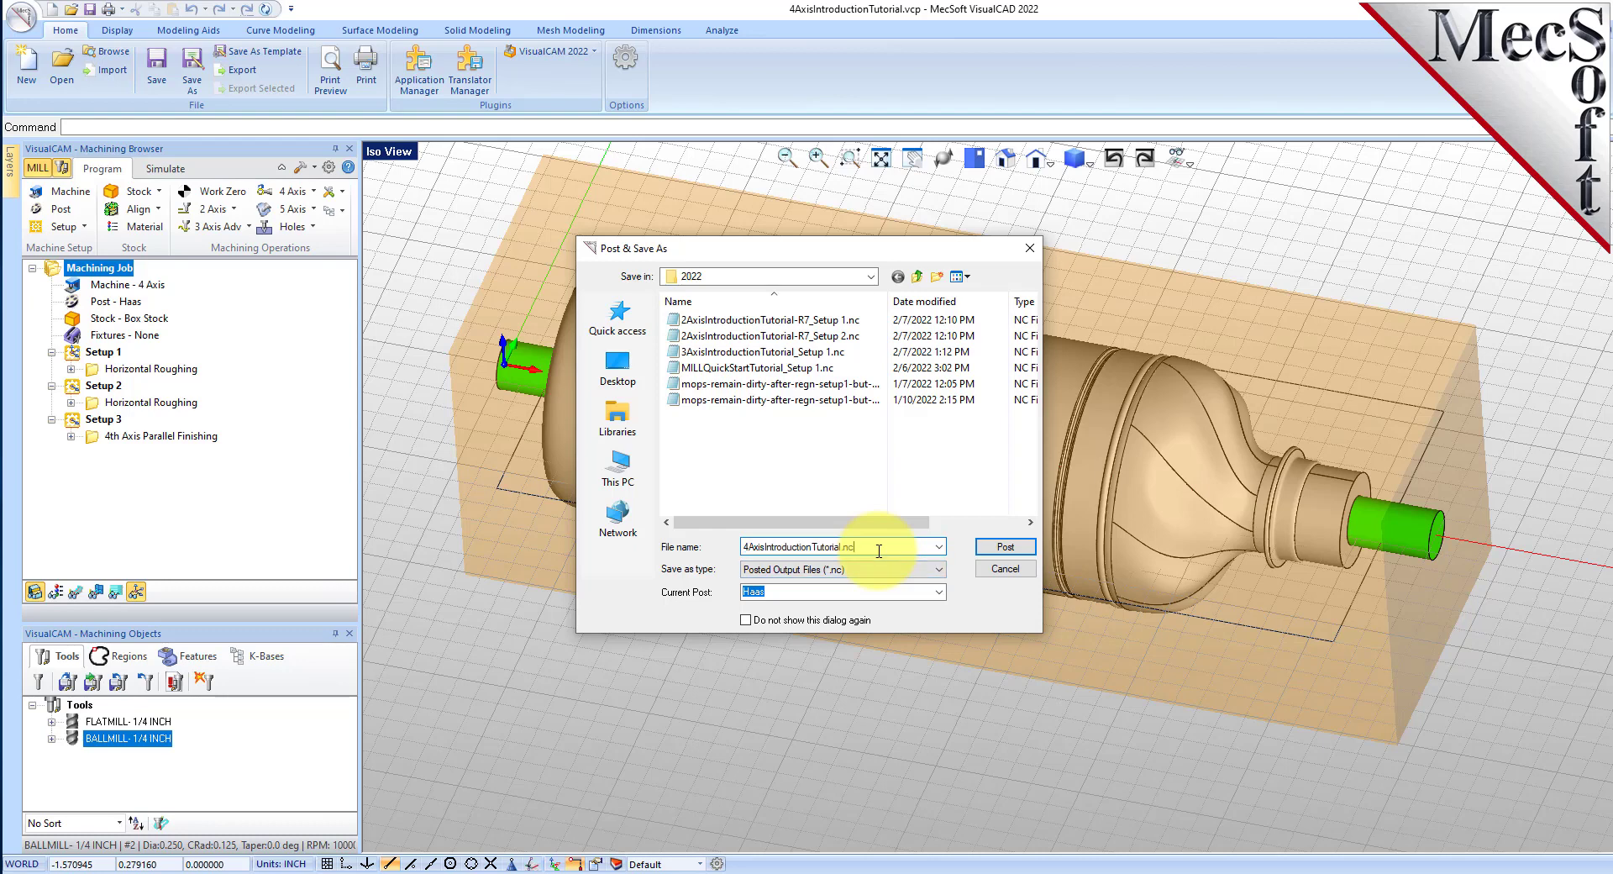
pyautogui.click(1009, 546)
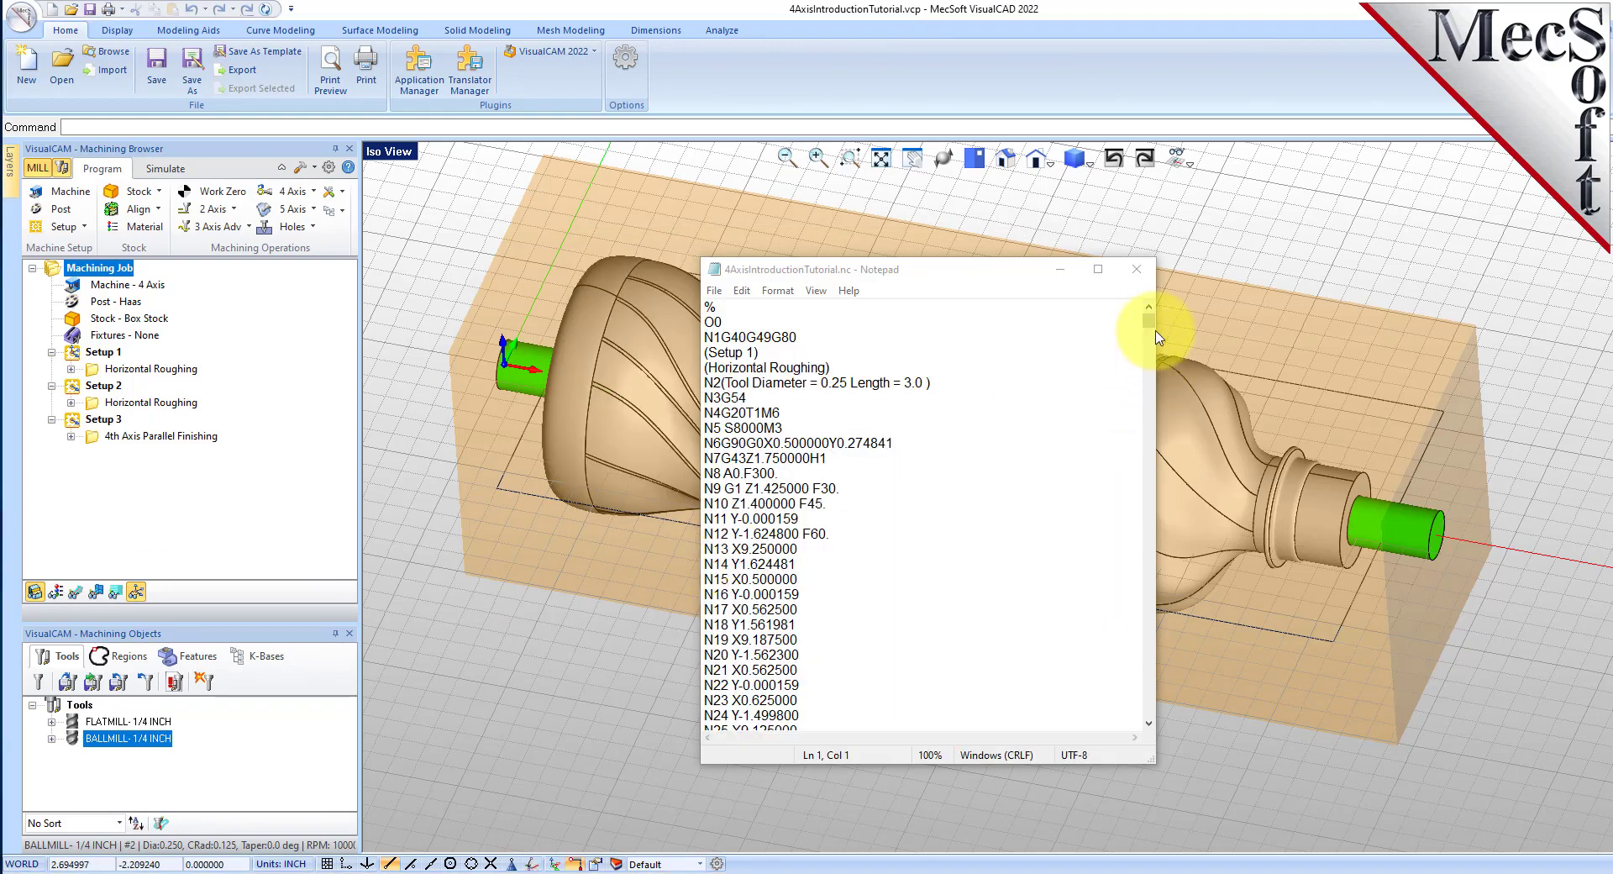
# Examine the X and Y moves further down in the posted G-code file, and close it.
pyautogui.moveTo(1147, 322); pyautogui.dragTo(1141, 411)
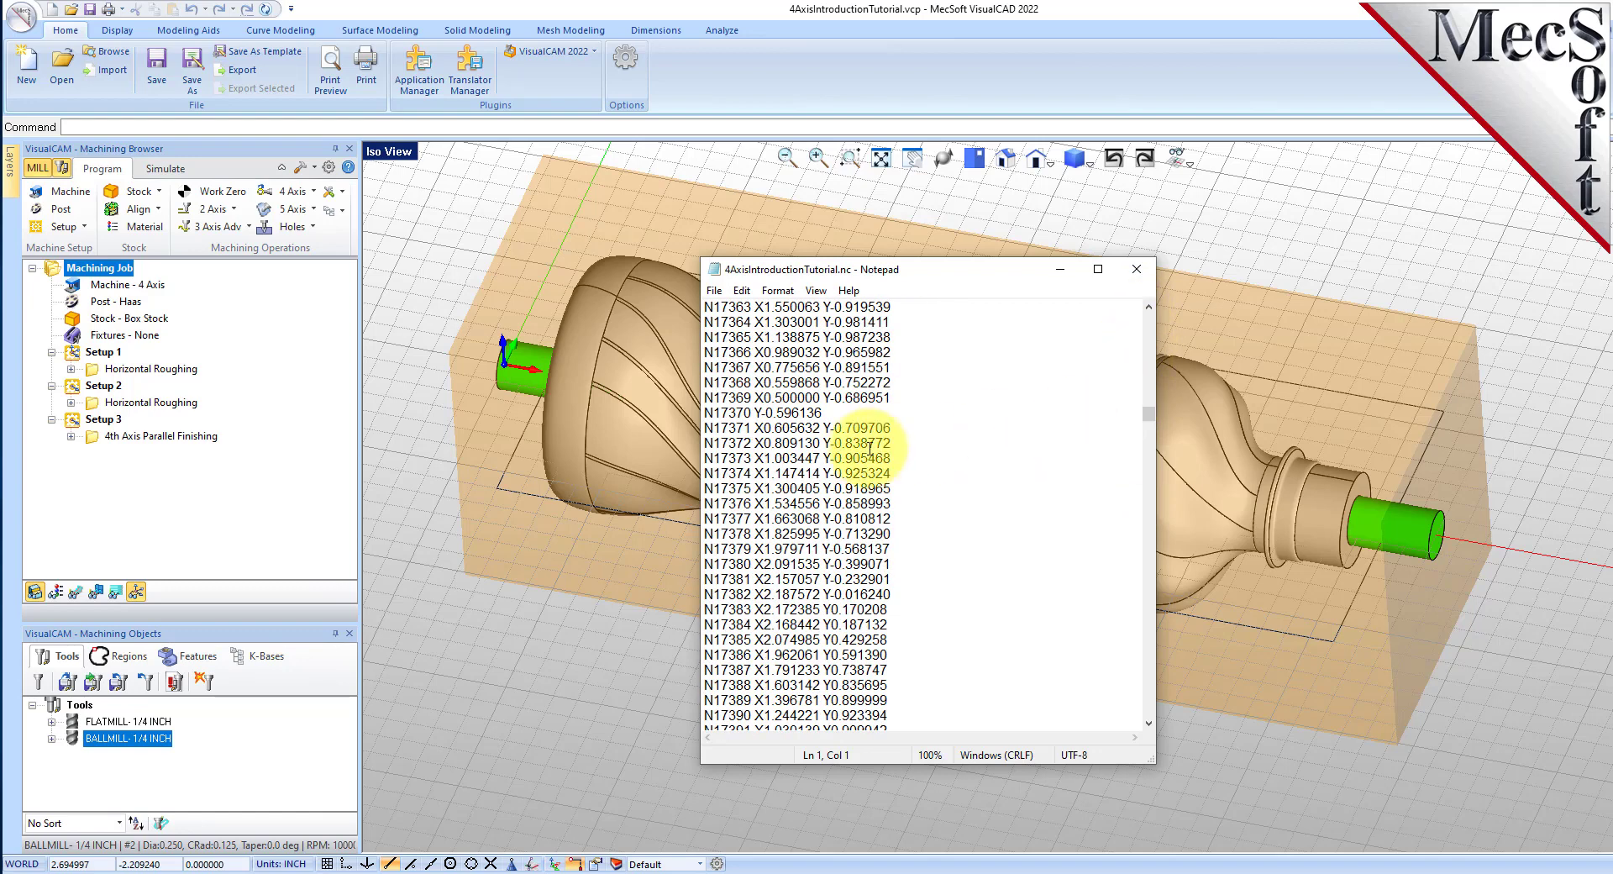
pyautogui.moveTo(797, 502); pyautogui.dragTo(888, 500)
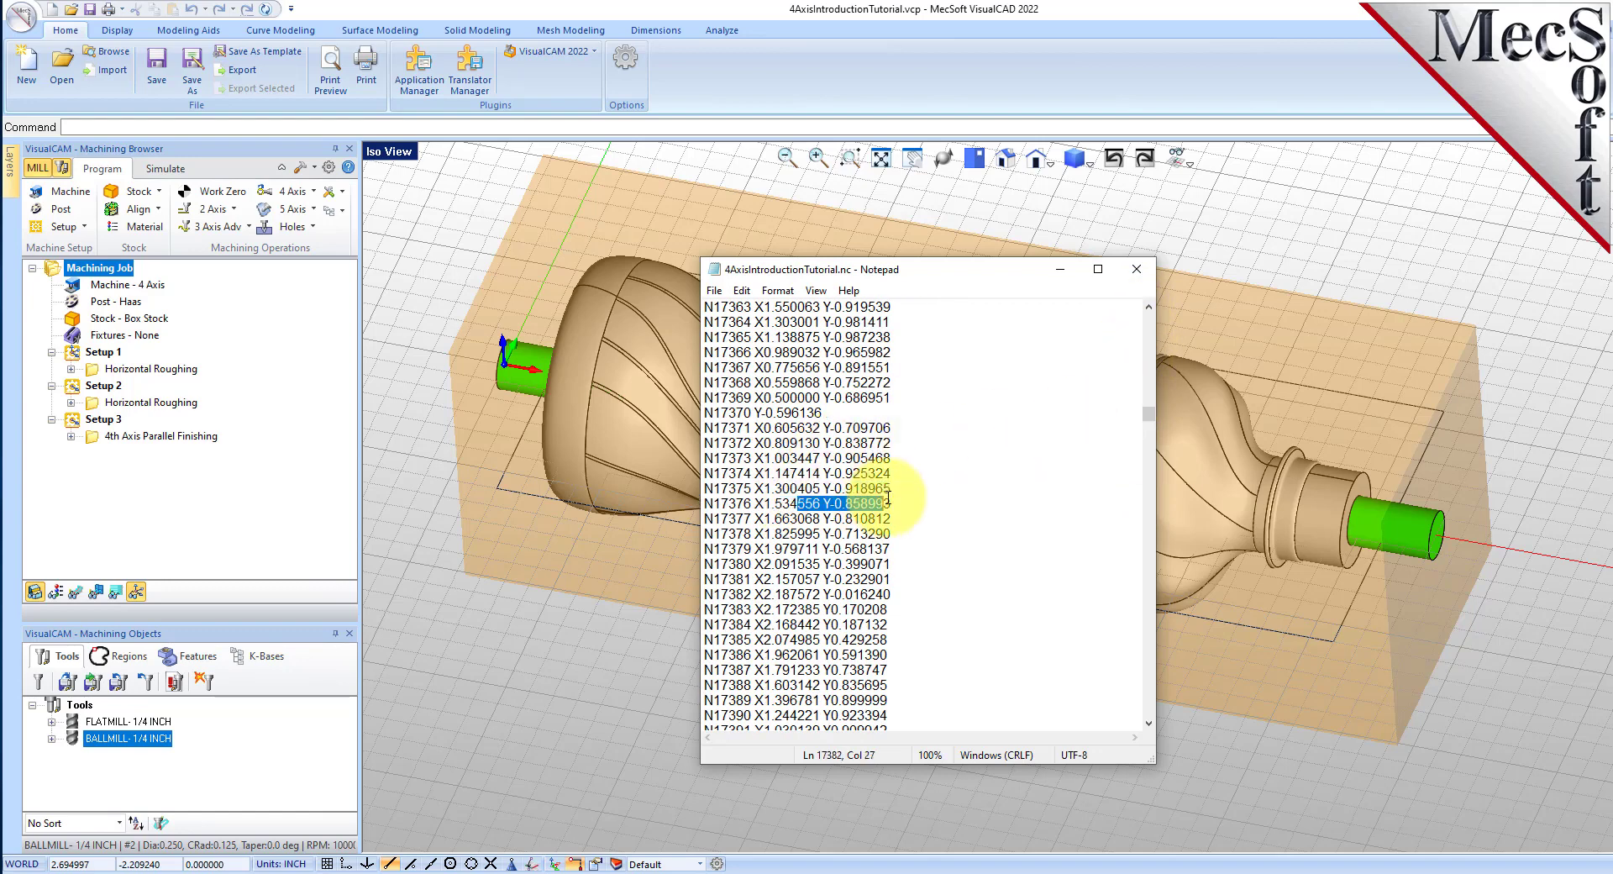
pyautogui.click(1136, 269)
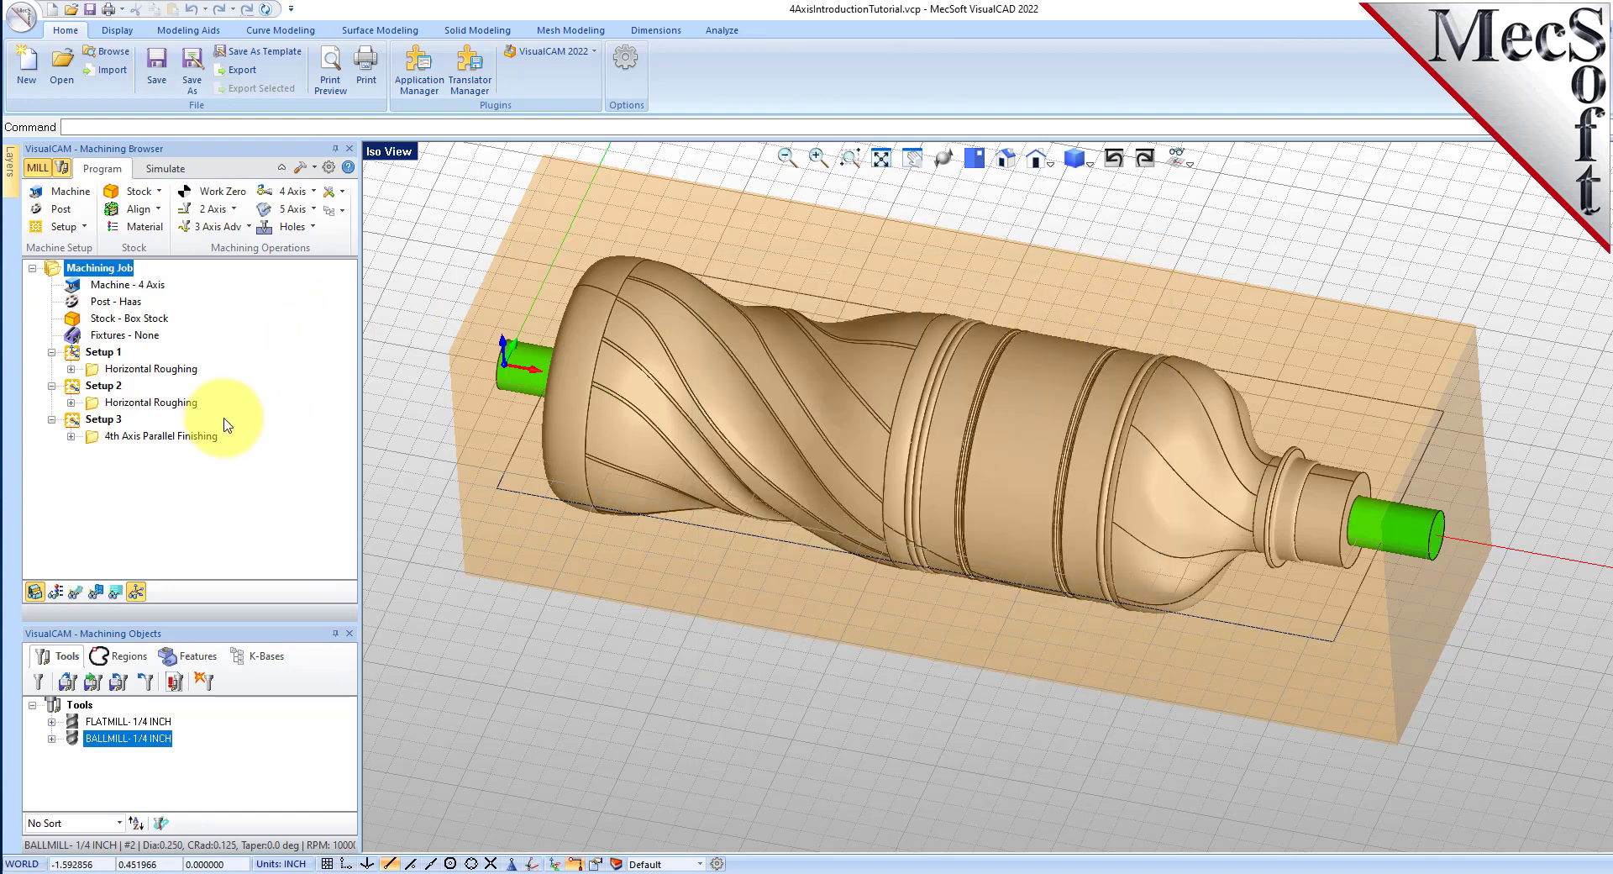
# Check the Post option for Setup 1 alone and for the Horizontal Roughing operations of Setups 1 and 2 selected together.
pyautogui.click(94, 356)
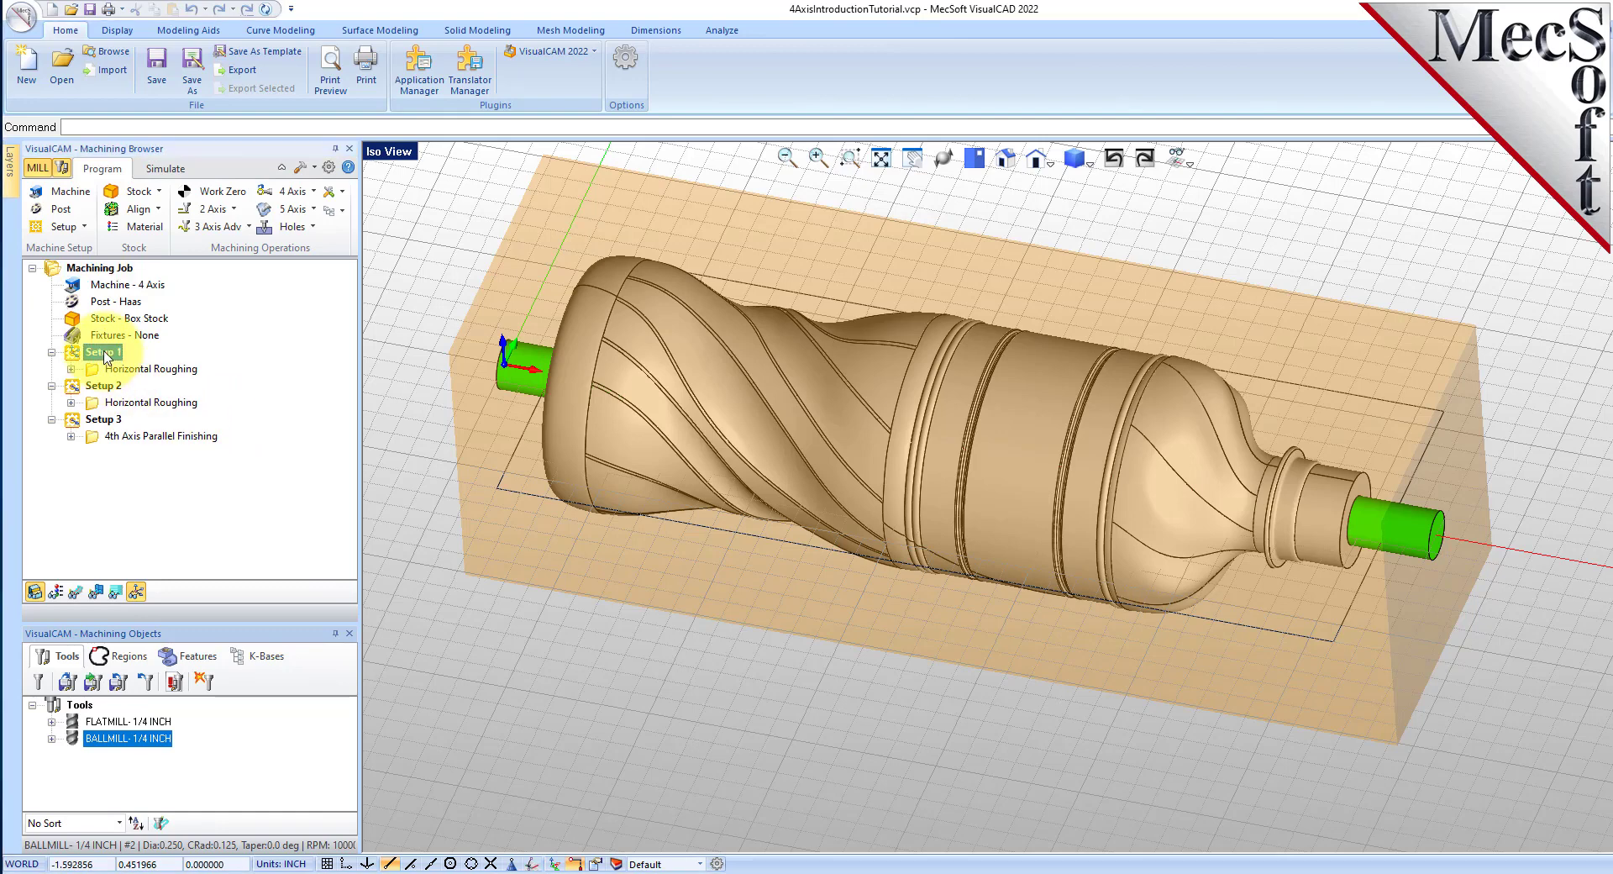
pyautogui.rightClick(92, 356)
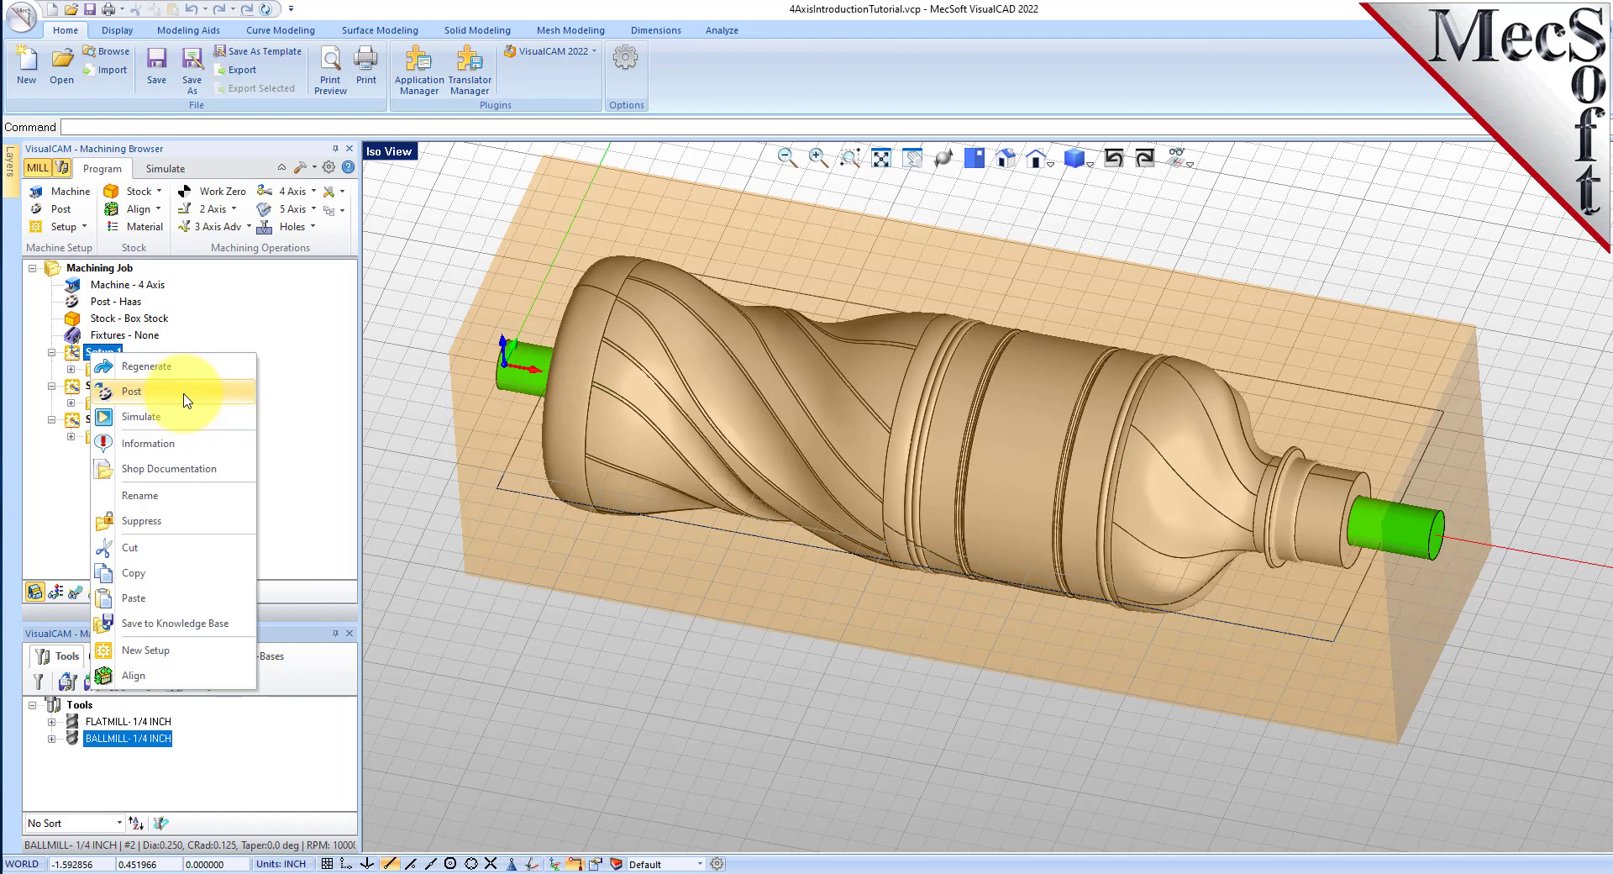
pyautogui.click(332, 319)
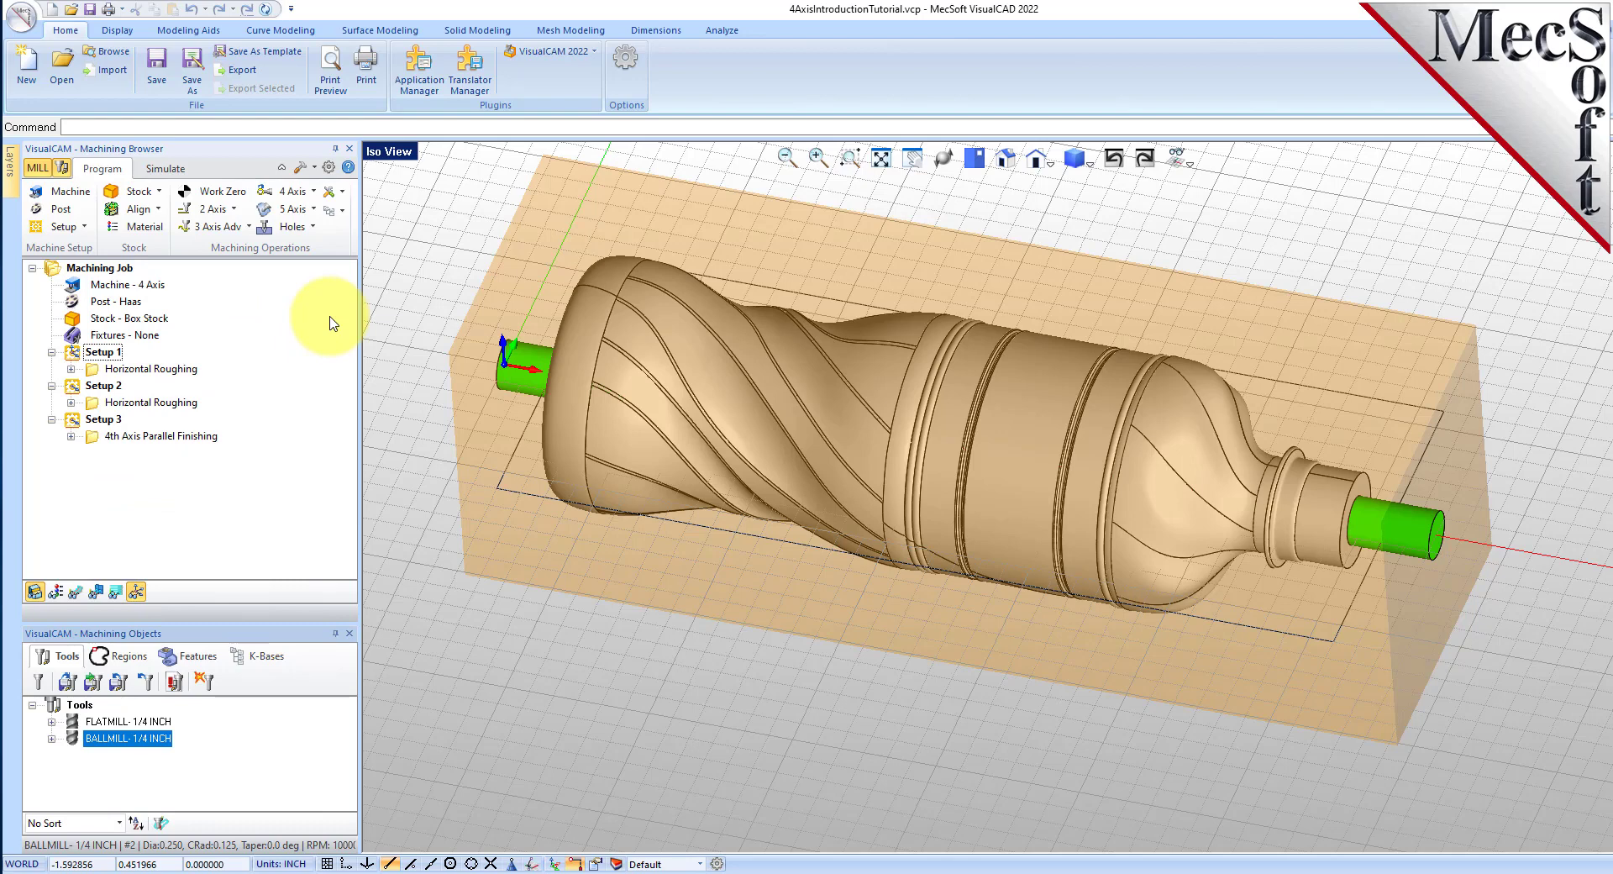
pyautogui.click(147, 369)
pyautogui.keyDown('ctrl'); pyautogui.click(162, 403); pyautogui.keyUp('ctrl')
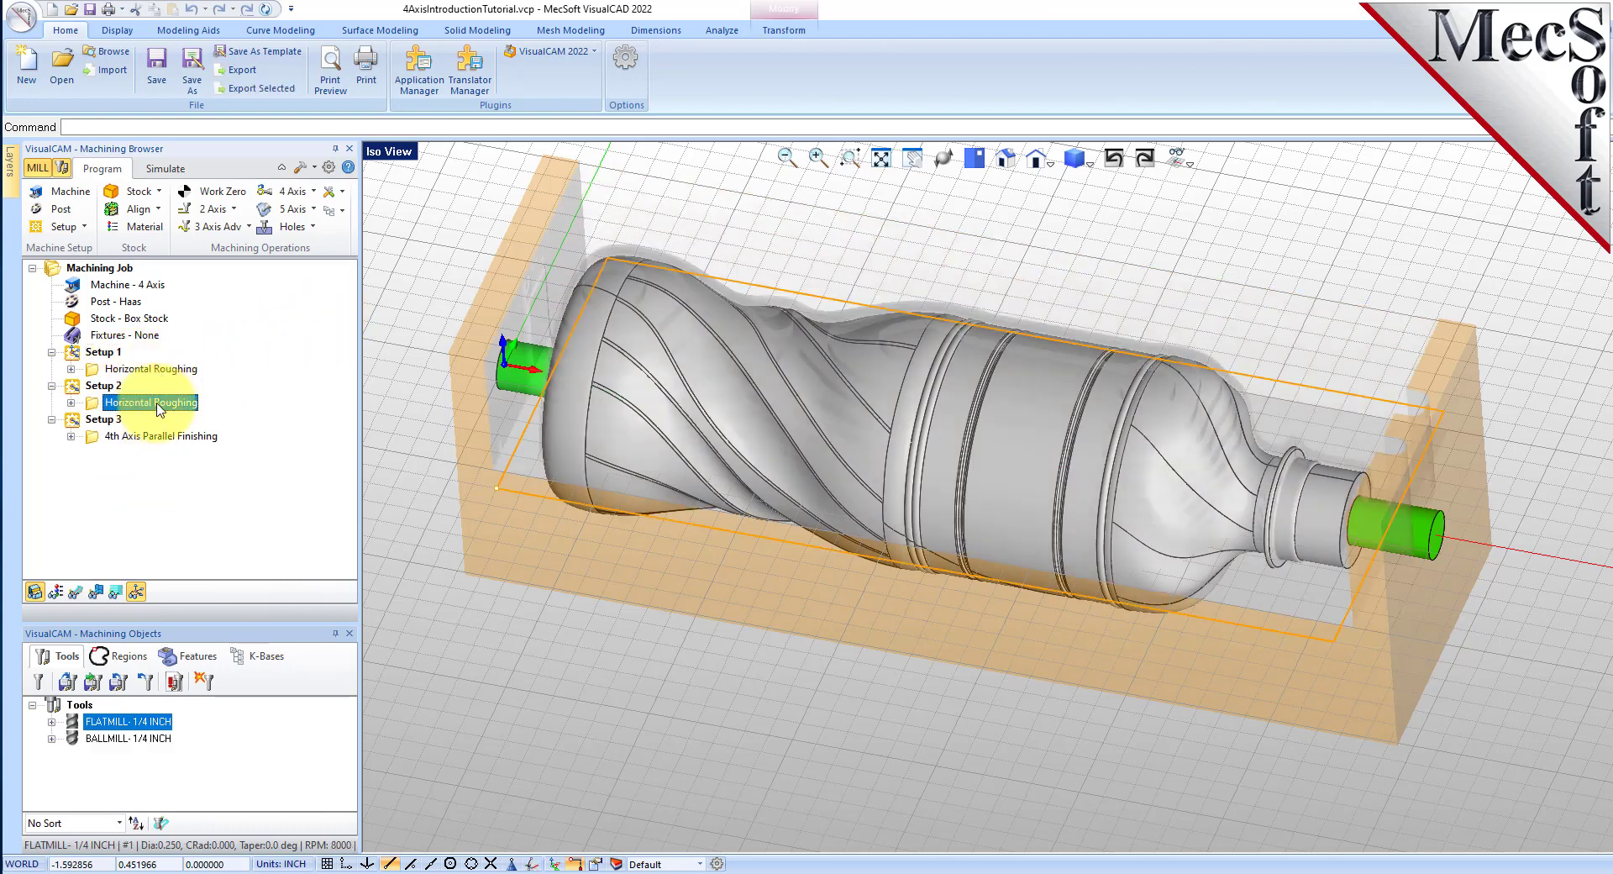
pyautogui.rightClick(163, 406)
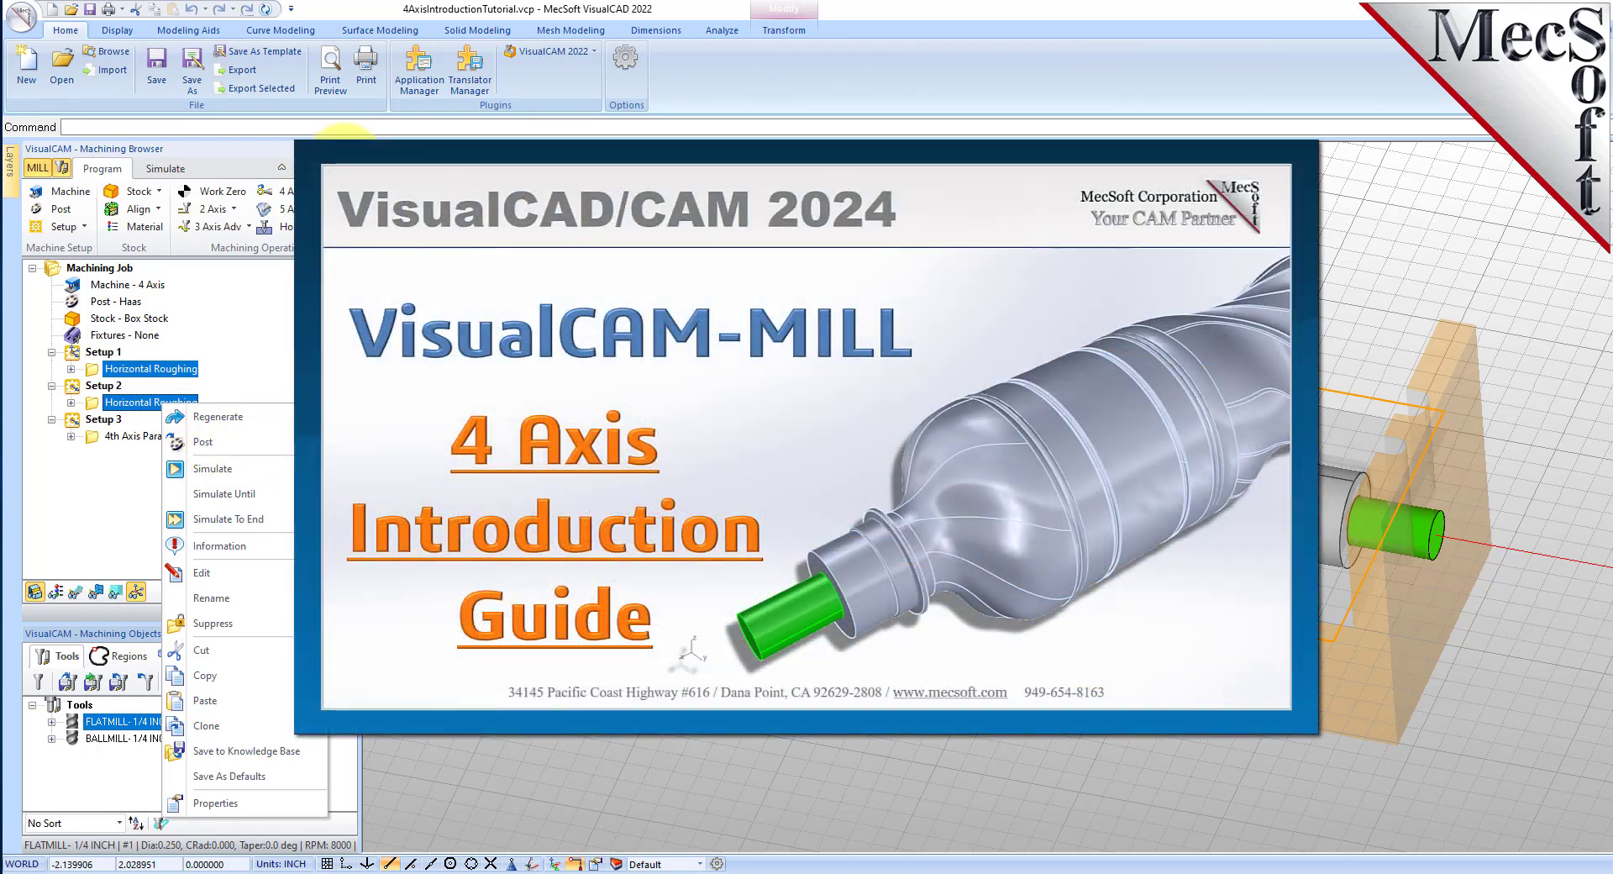
# Open the online help for the milling module.
pyautogui.click(347, 166)
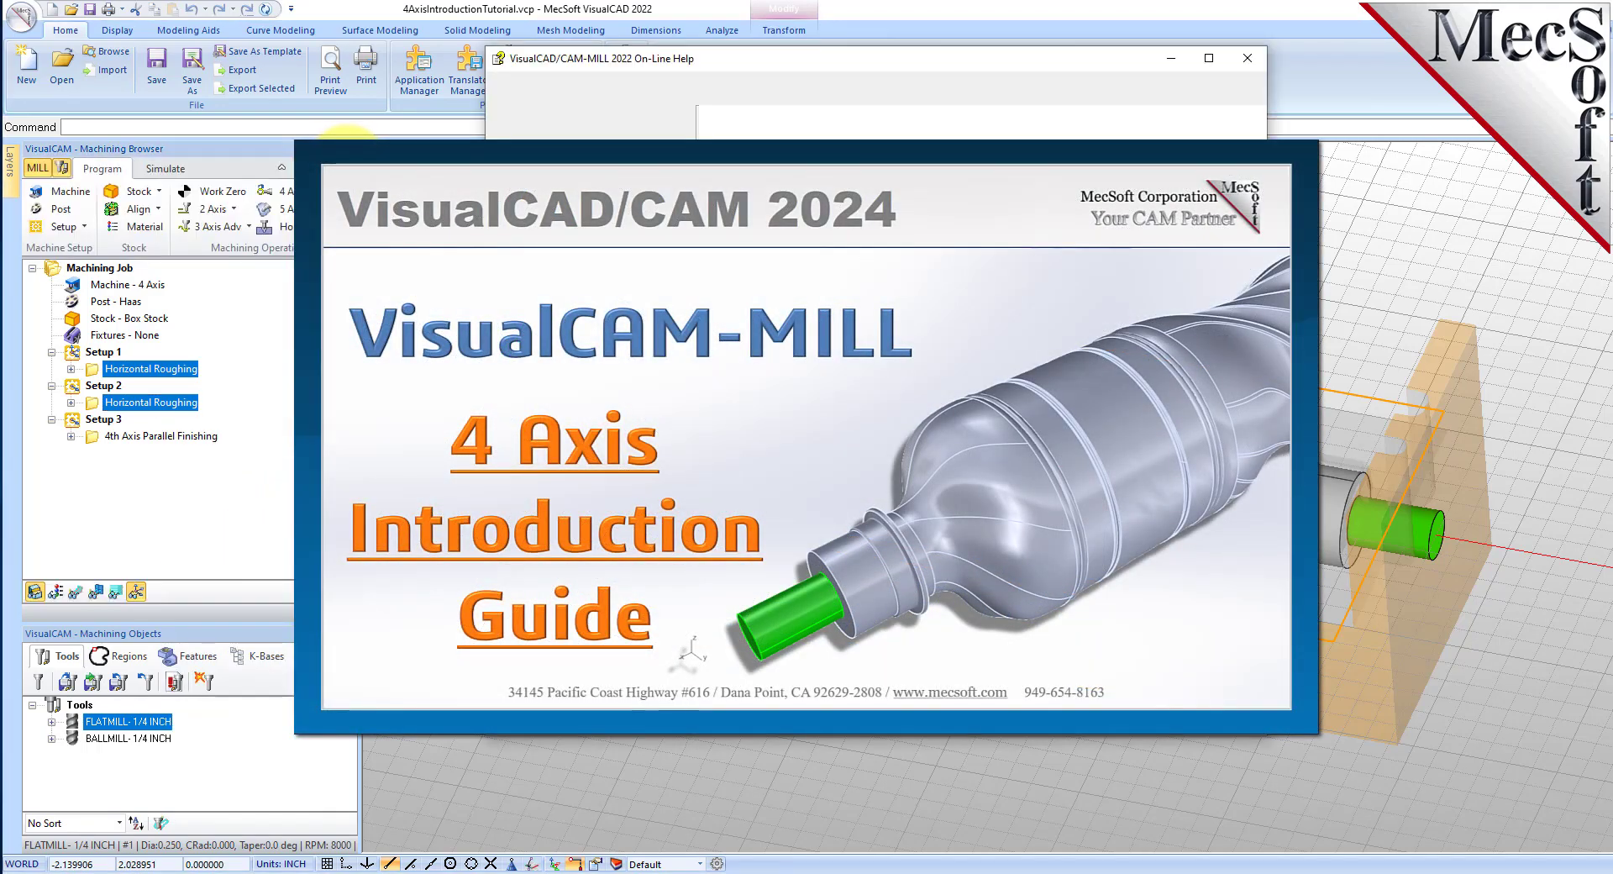